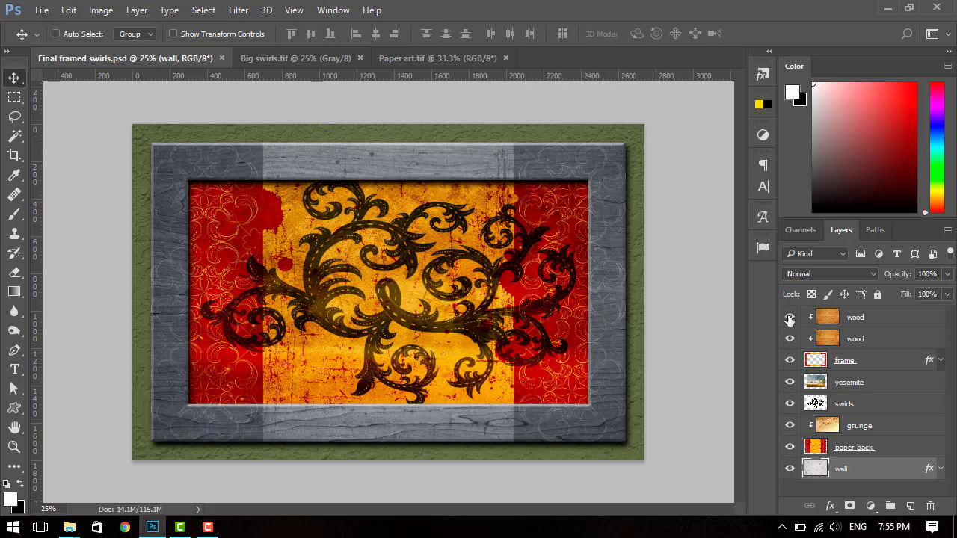
- Toggle the frame layer off and on to compare the artwork with and without its frame
click(794, 367)
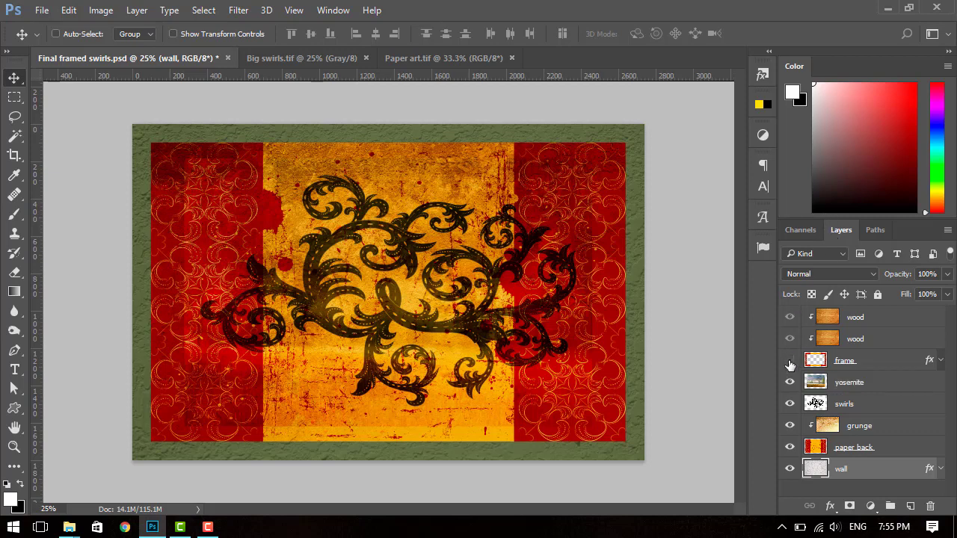
click(789, 360)
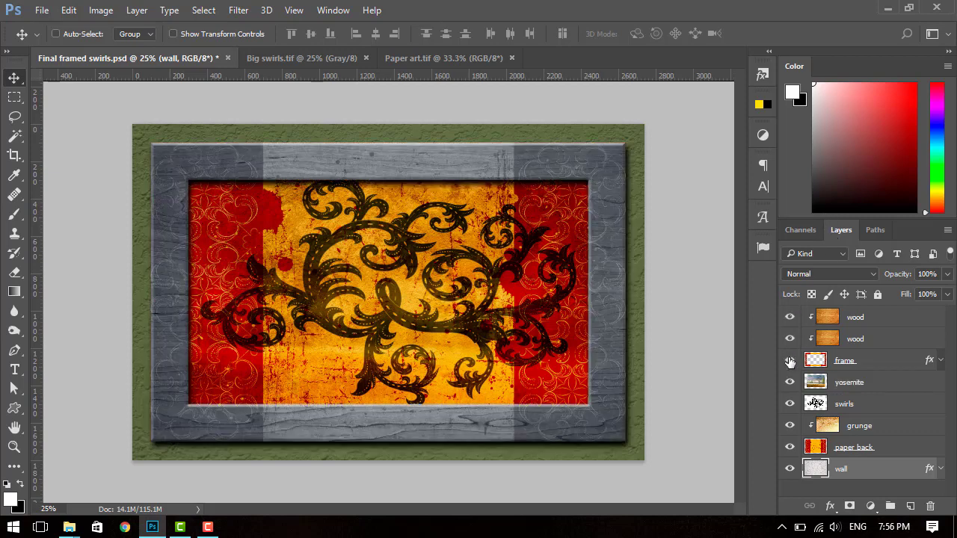
click(789, 360)
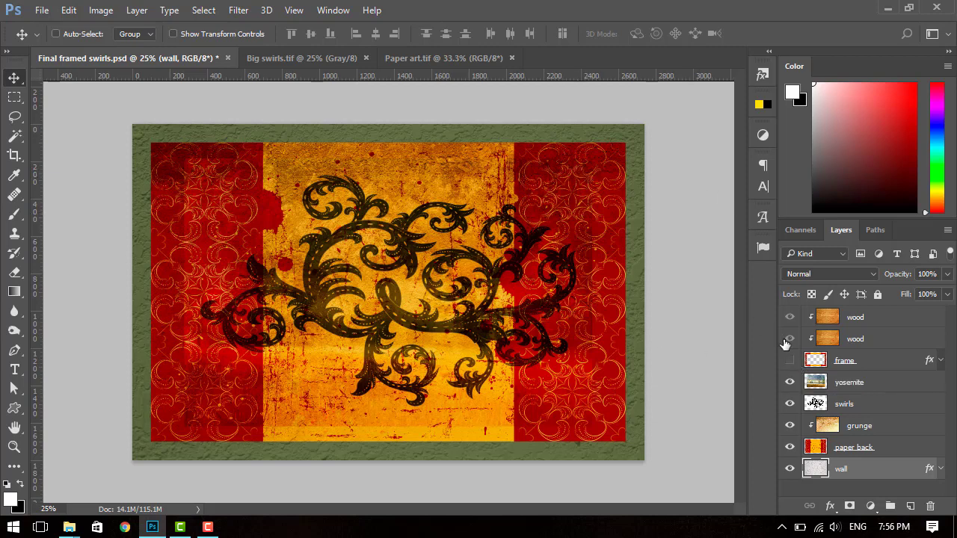
click(789, 360)
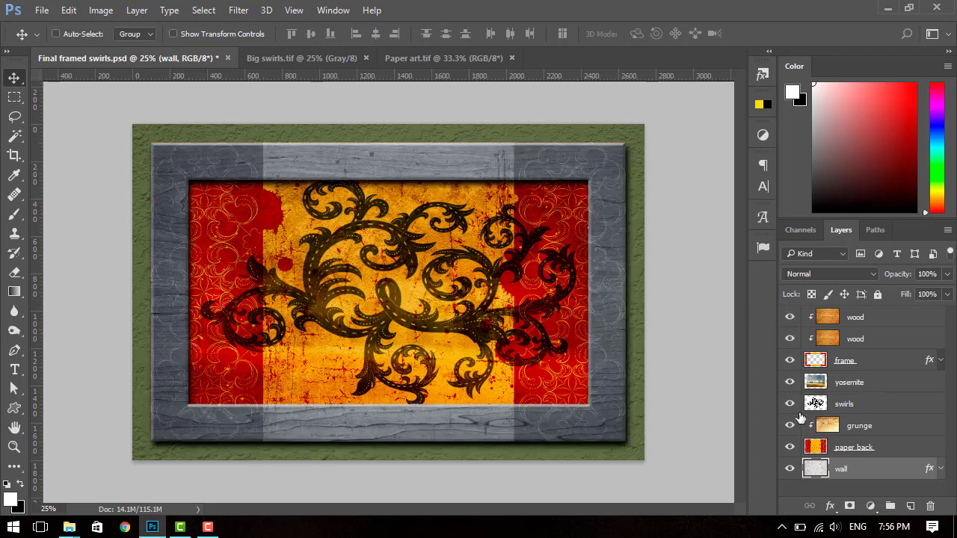
- Preview the swirls, grunge, paper back and wall layers, restore them all, and disable Auto-Select
click(789, 403)
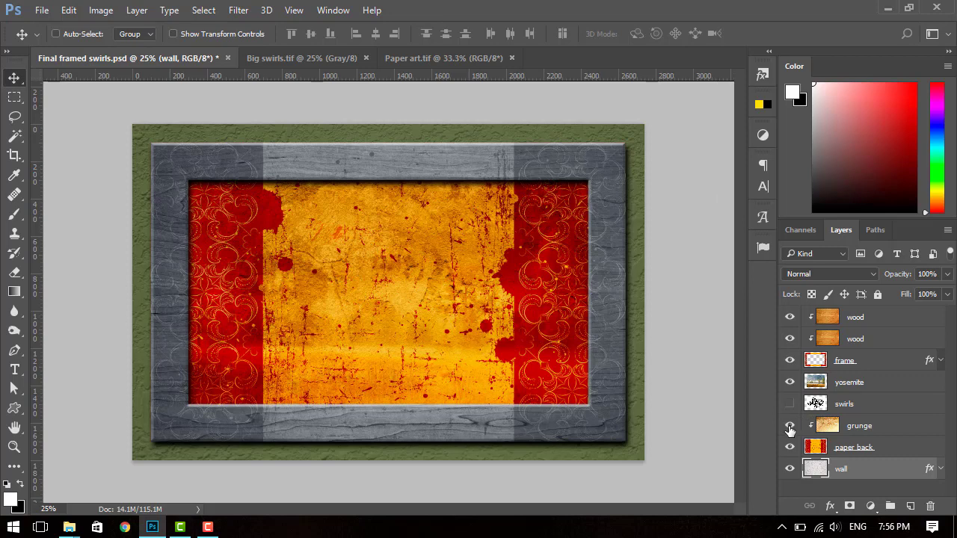
click(789, 426)
click(789, 447)
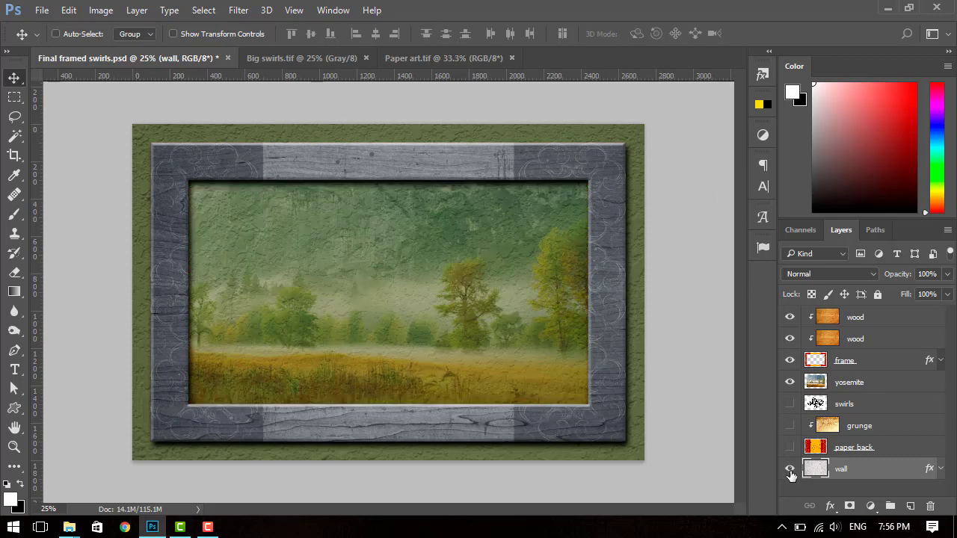
click(789, 469)
click(789, 447)
click(789, 425)
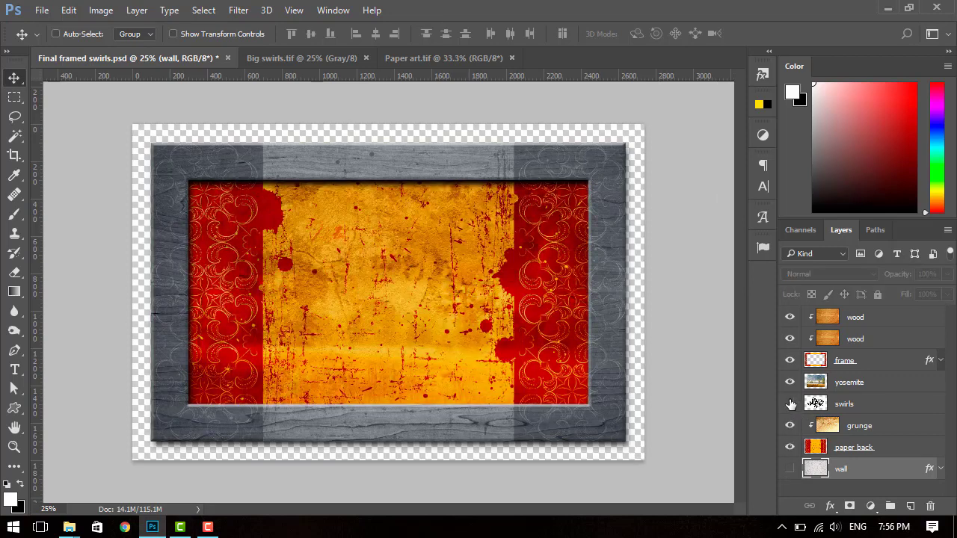
click(789, 404)
click(790, 469)
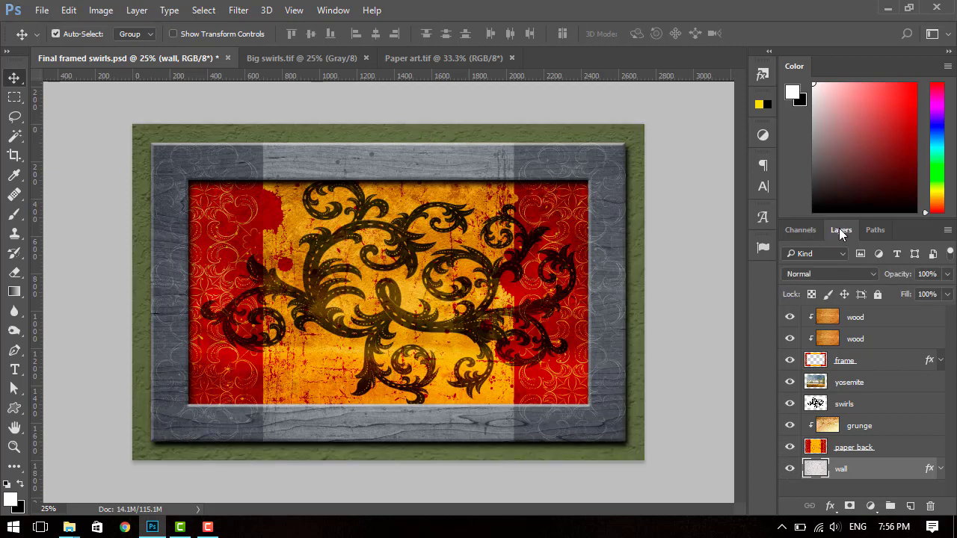
key(ctrl)
click(332, 10)
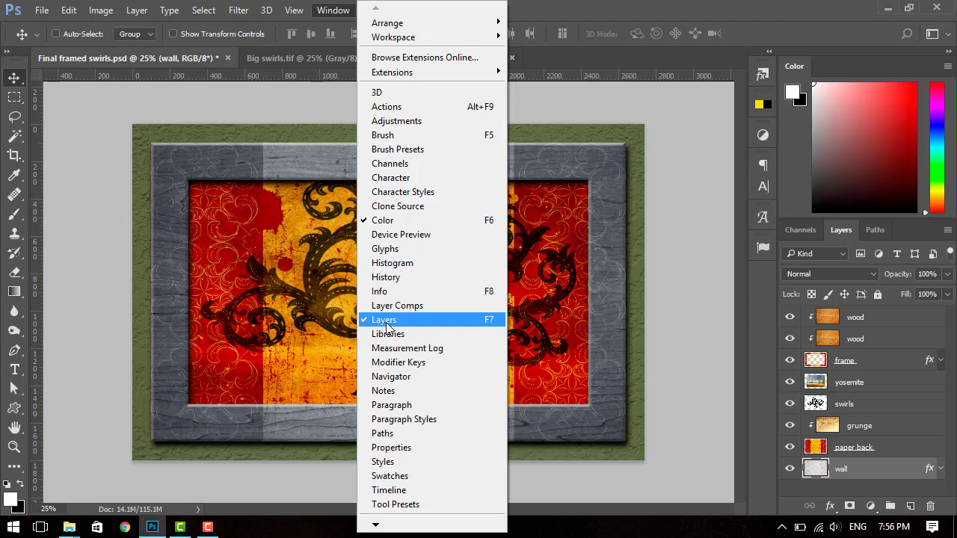
- Dismiss the Window menu and dock the Layers tab after the Paths tab
click(831, 243)
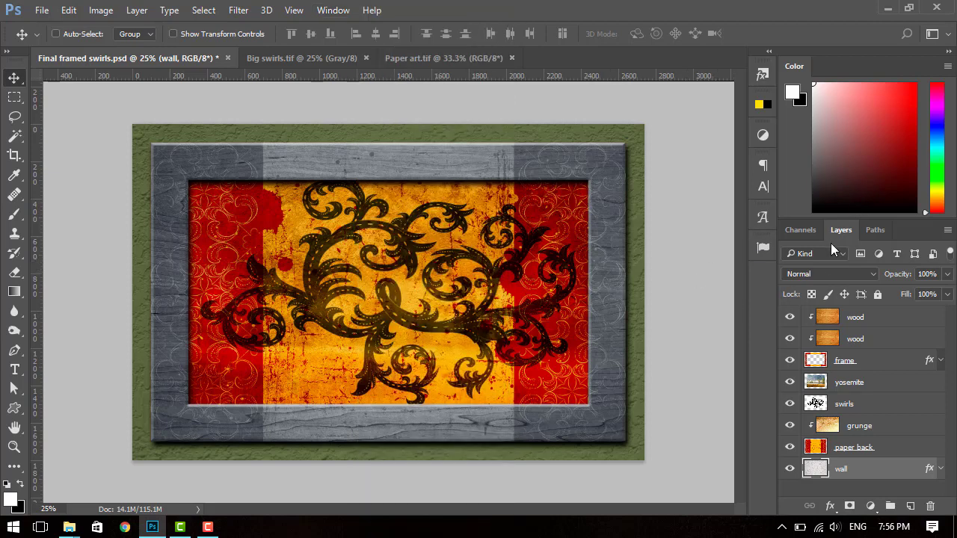
mouse_move(838, 229)
mouse_down()
mouse_move(498, 156)
mouse_move(842, 232)
mouse_up()
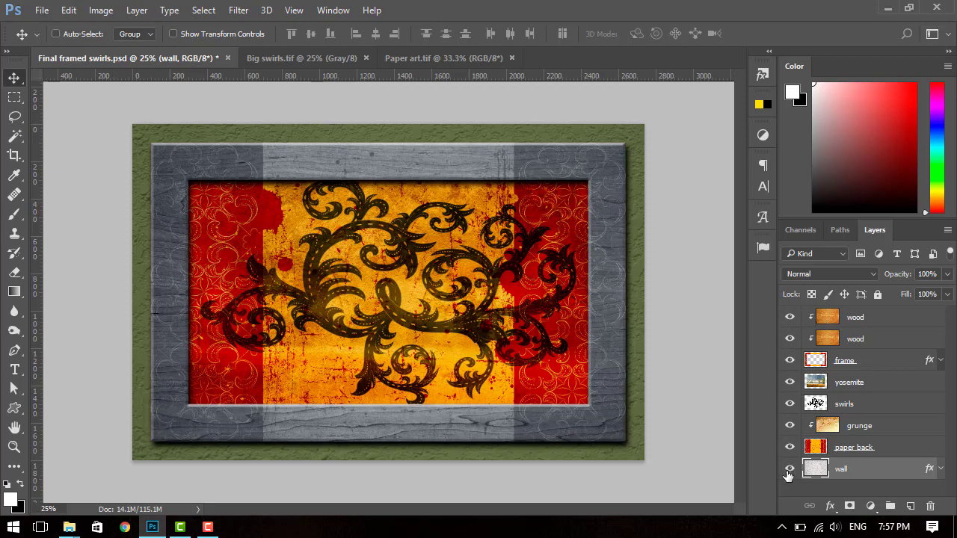
- Hide the wood, frame and yosemite layers, then Alt-click the wall eye to solo it
click(789, 317)
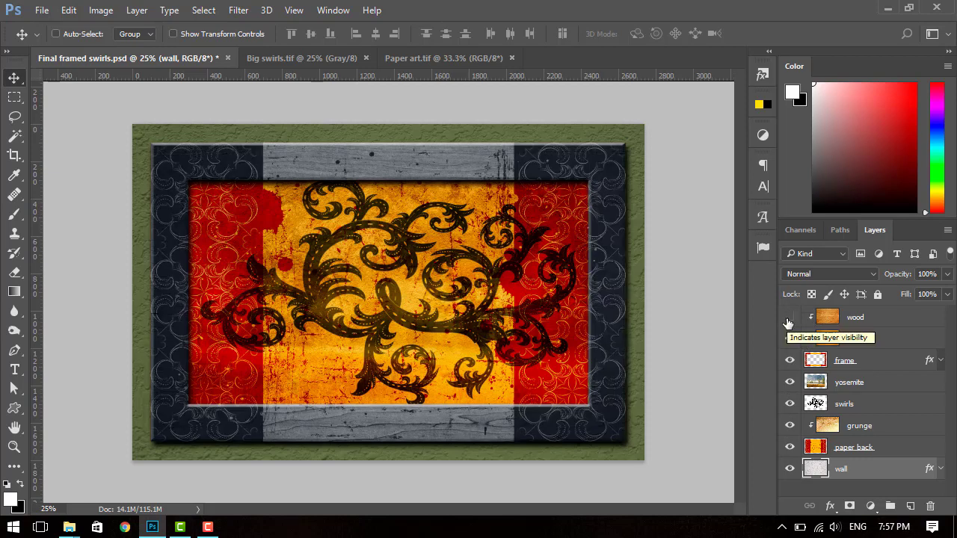
click(789, 319)
click(788, 317)
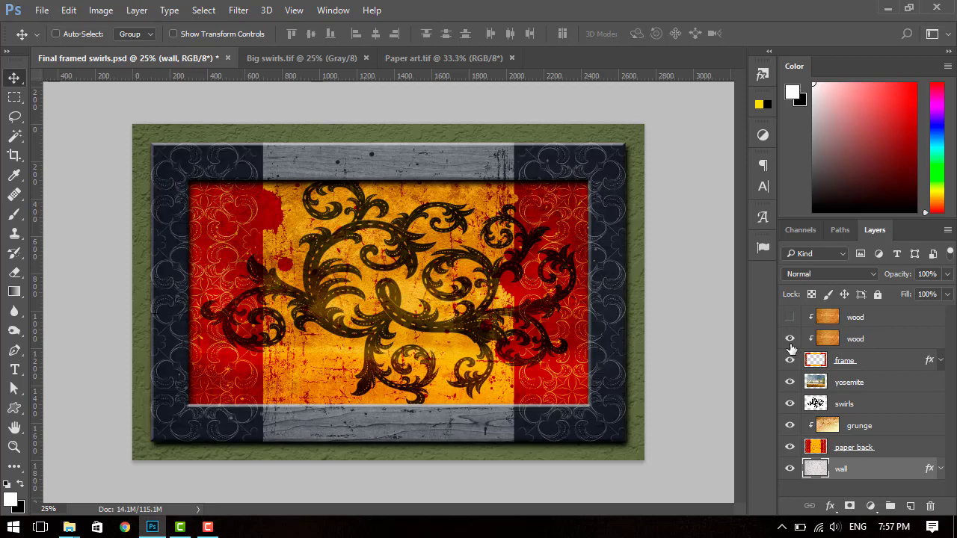
click(789, 338)
click(789, 360)
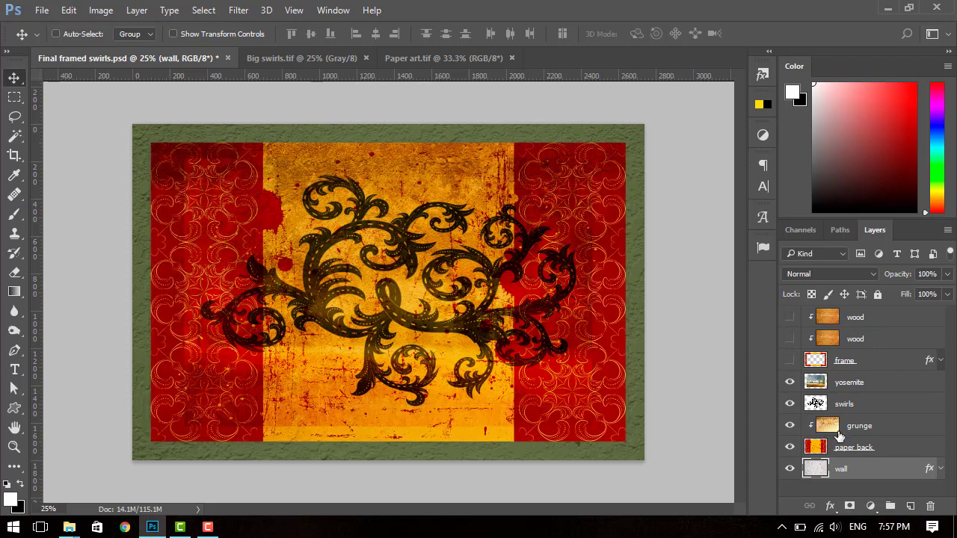
click(789, 381)
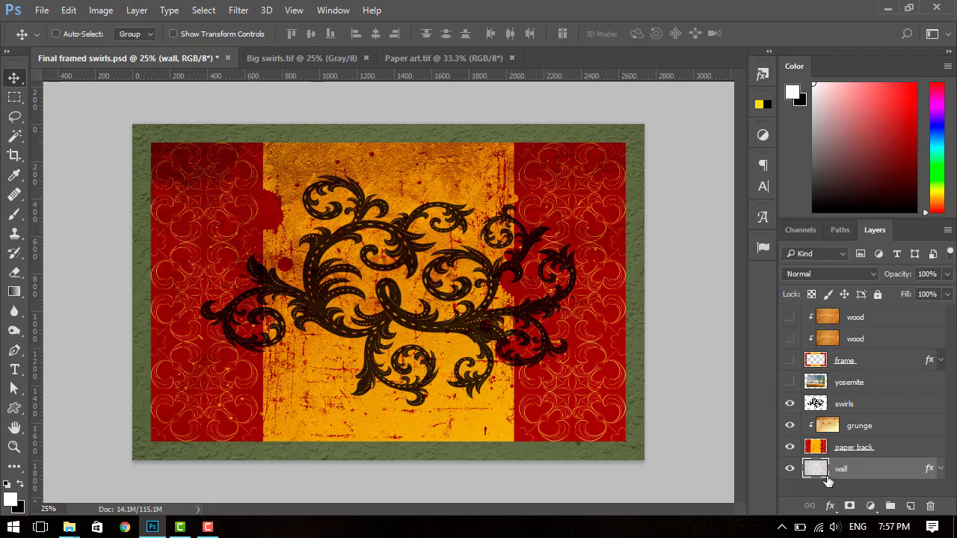
click(789, 469)
click(789, 469)
alt+click(788, 471)
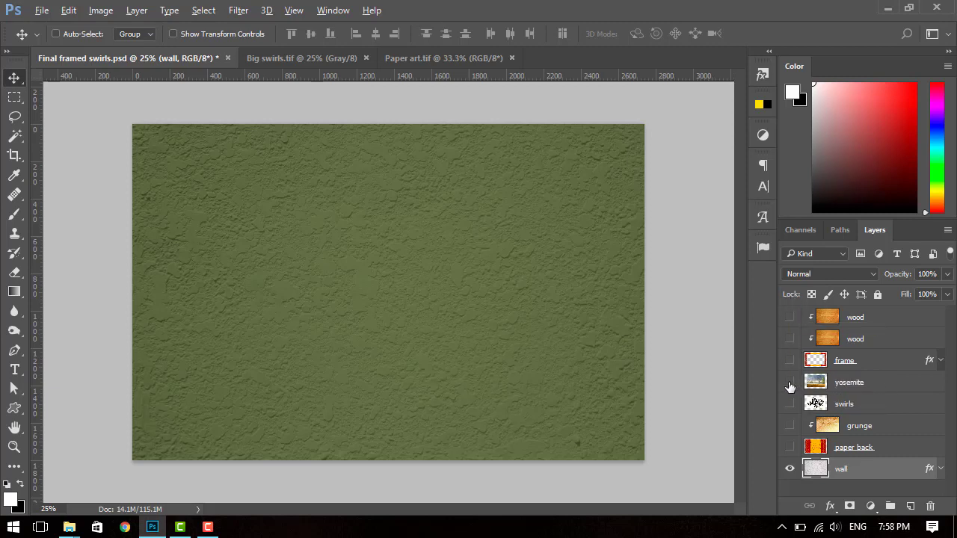
- Solo the yosemite layer, re-enable wood, frame and yosemite, then turn all eight layers on
alt+click(790, 383)
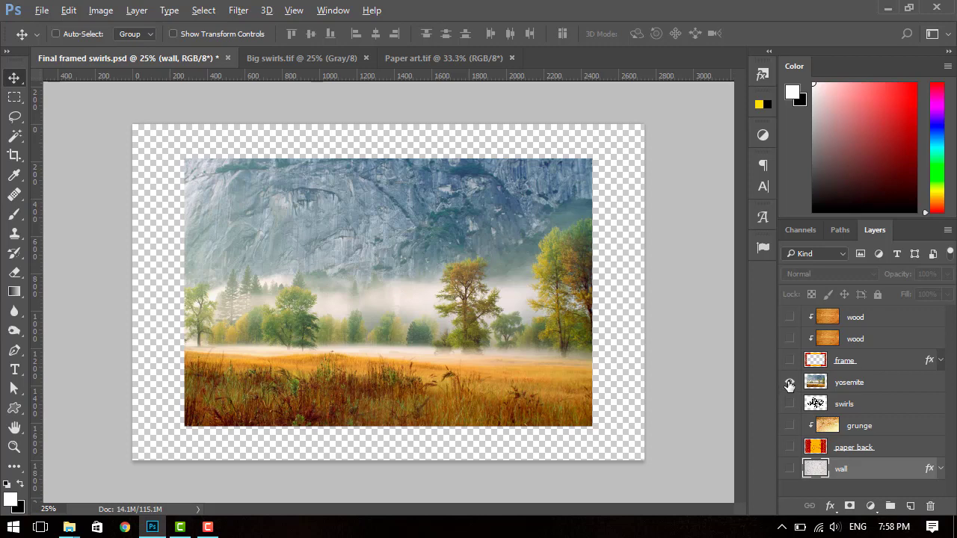
alt+click(789, 384)
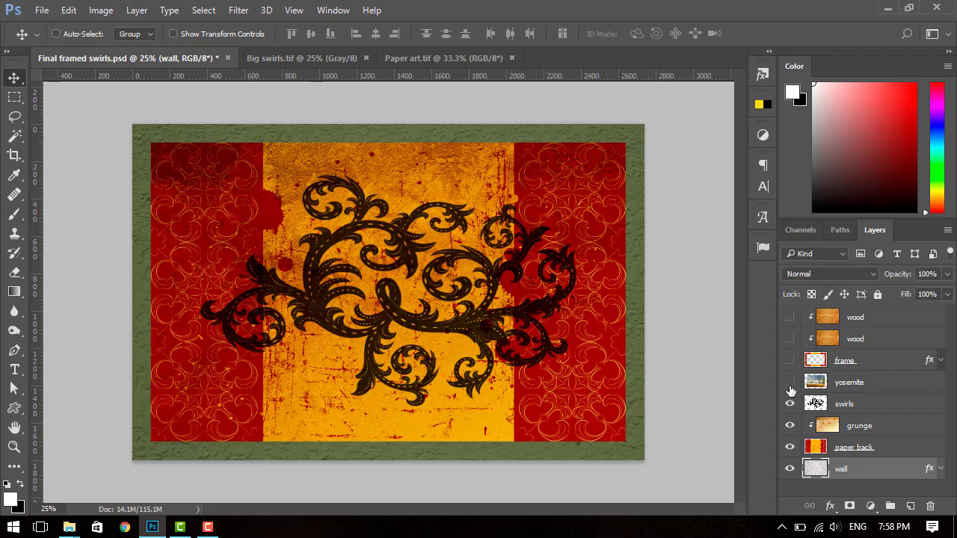
drag(789, 317, 795, 340)
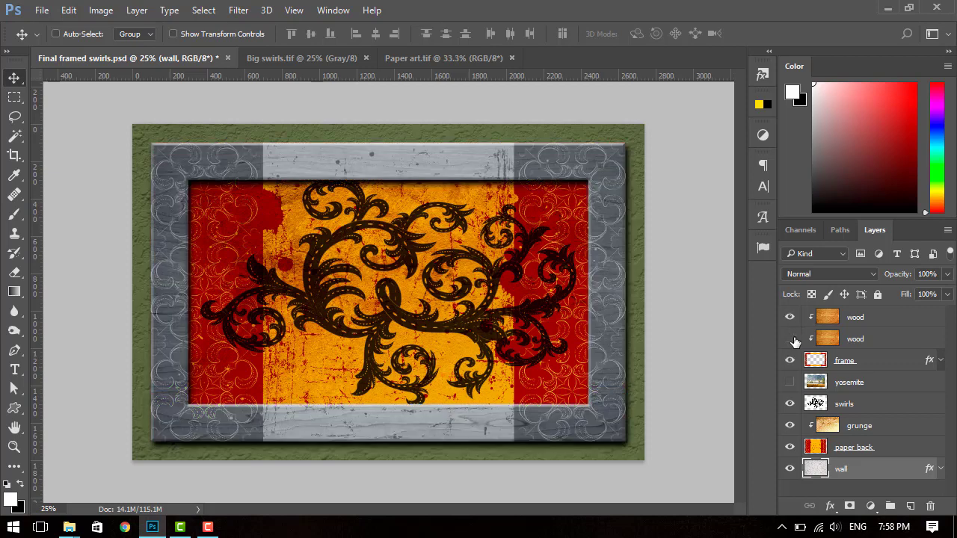
click(789, 382)
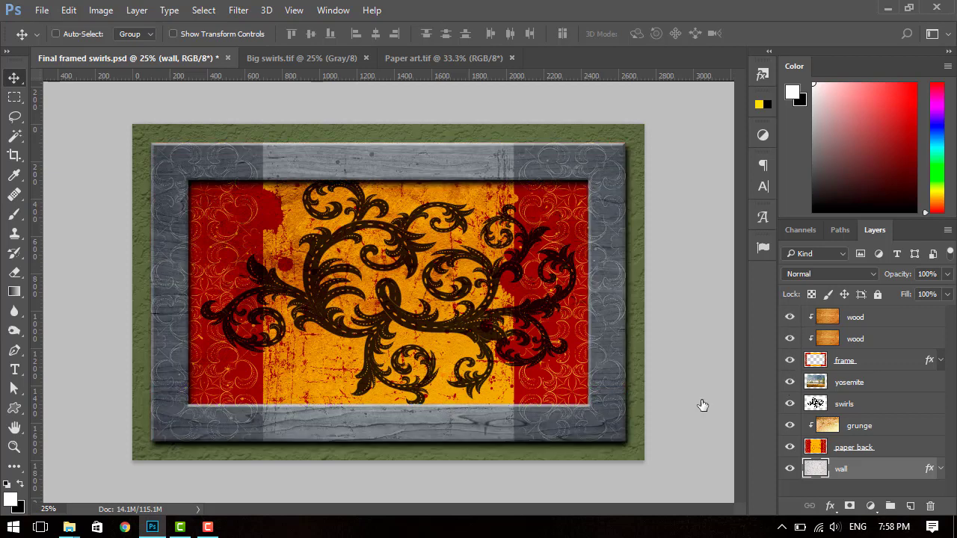
alt+click(789, 469)
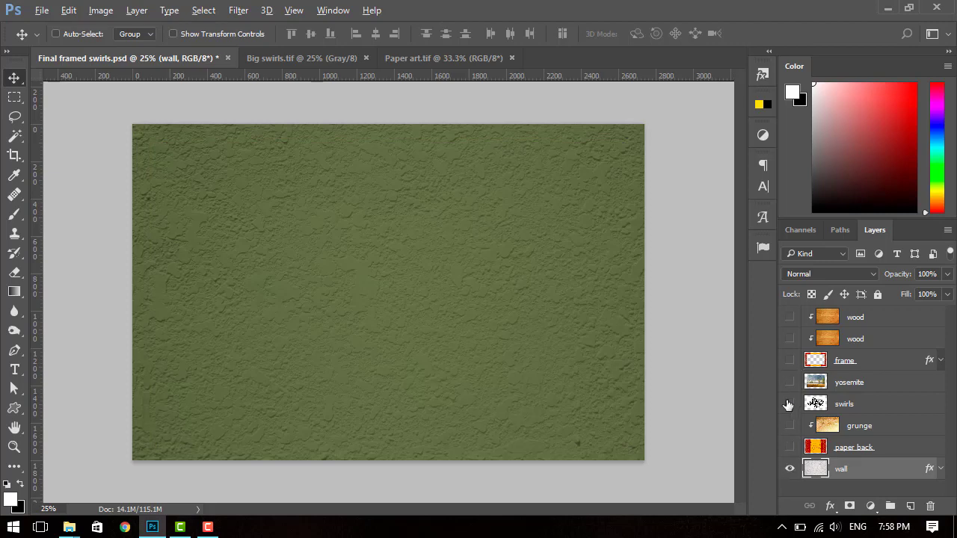
alt+click(790, 469)
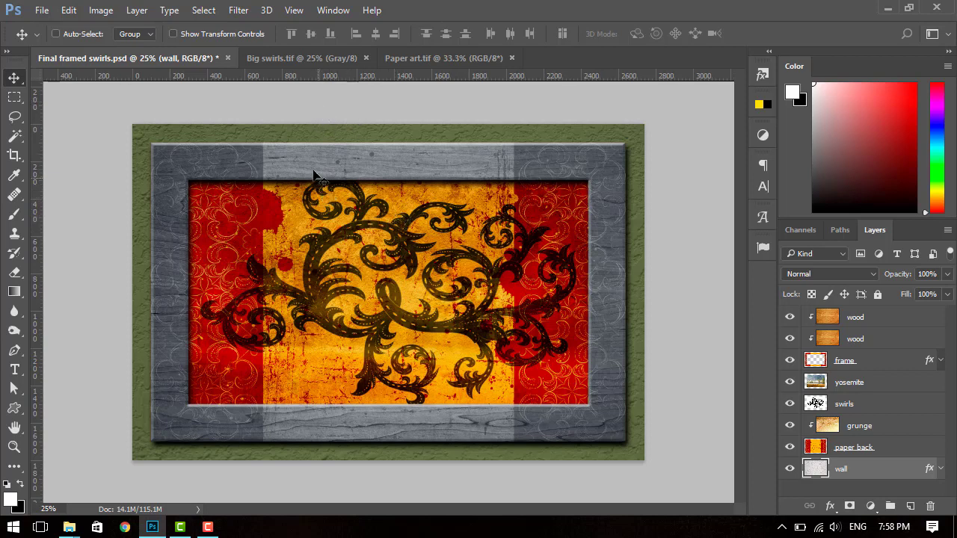
- Flip between Big swirls.tif and Paper art.tif, then return to Final framed swirls.psd
click(305, 60)
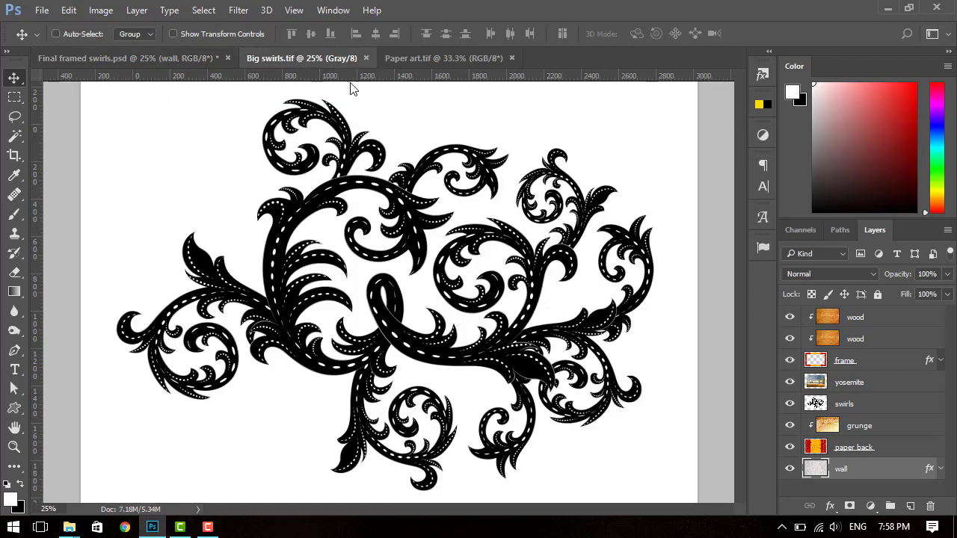
click(468, 59)
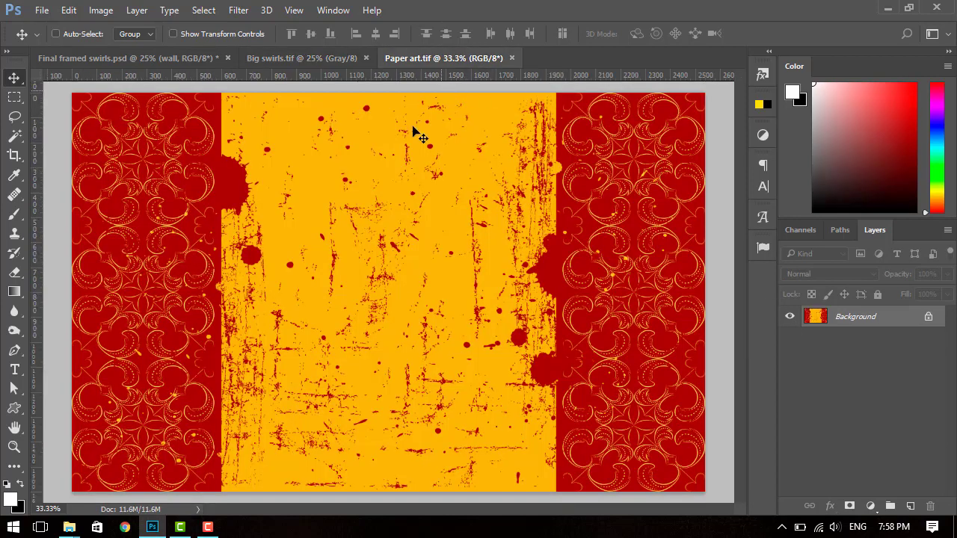
click(322, 64)
click(185, 57)
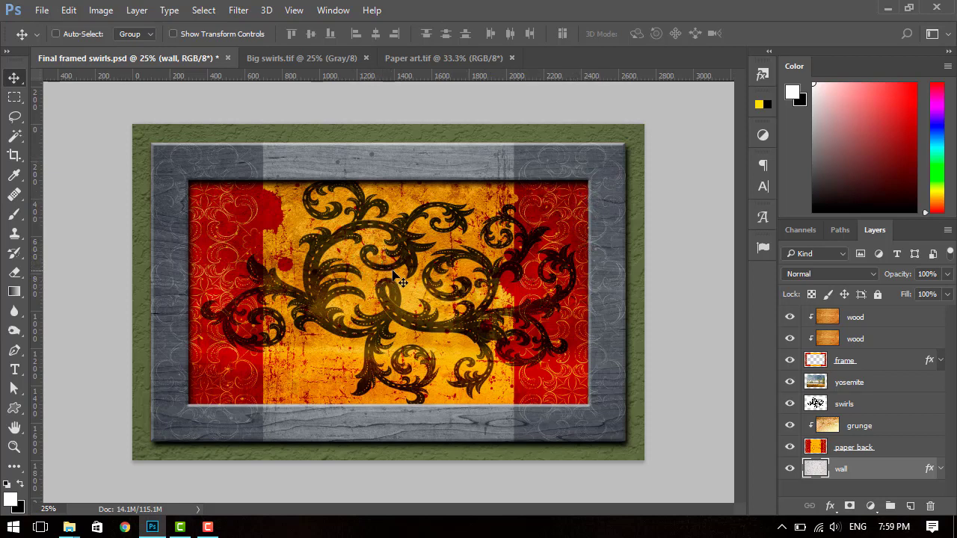
- Compare Paper art.tif and Big swirls.tif again, ending on Big swirls.tif with the Select menu open
click(305, 58)
click(418, 58)
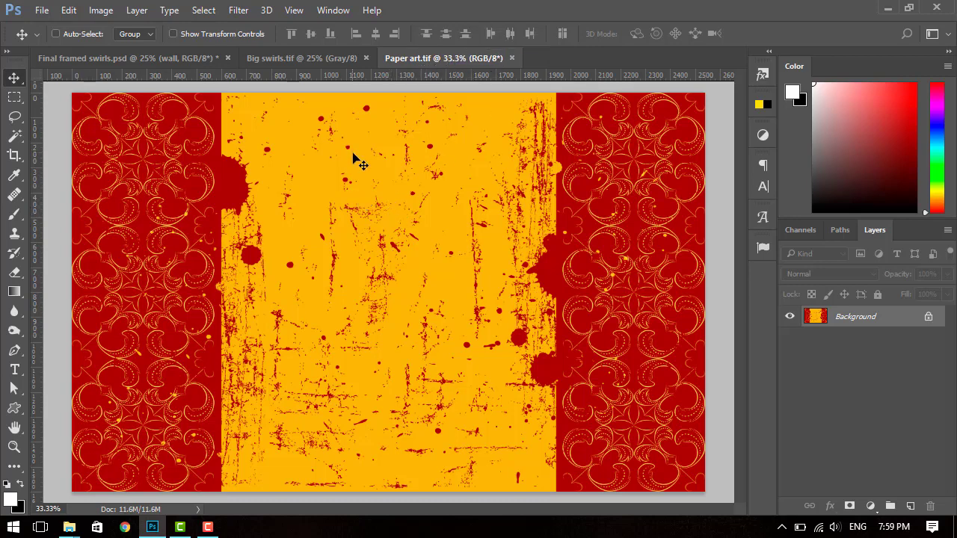
click(313, 58)
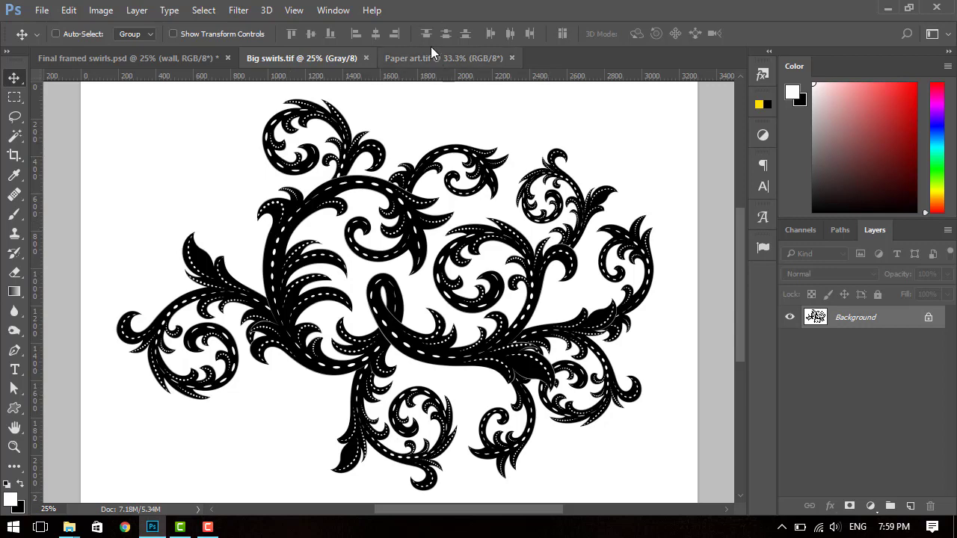
click(411, 59)
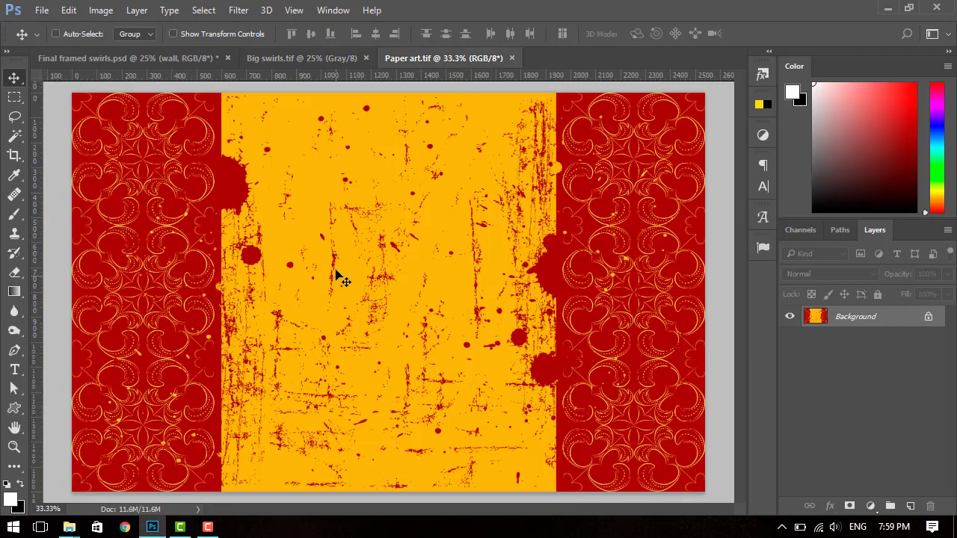
click(278, 61)
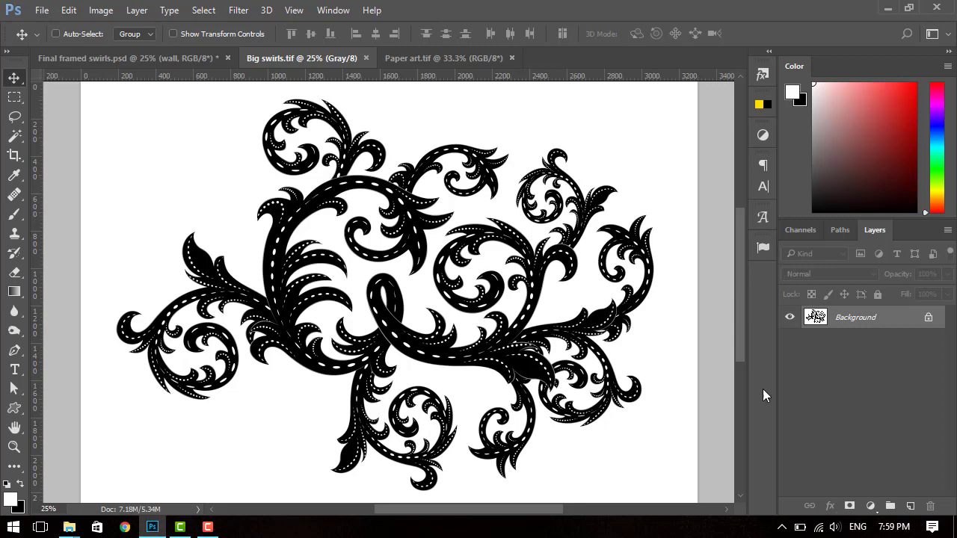
click(430, 56)
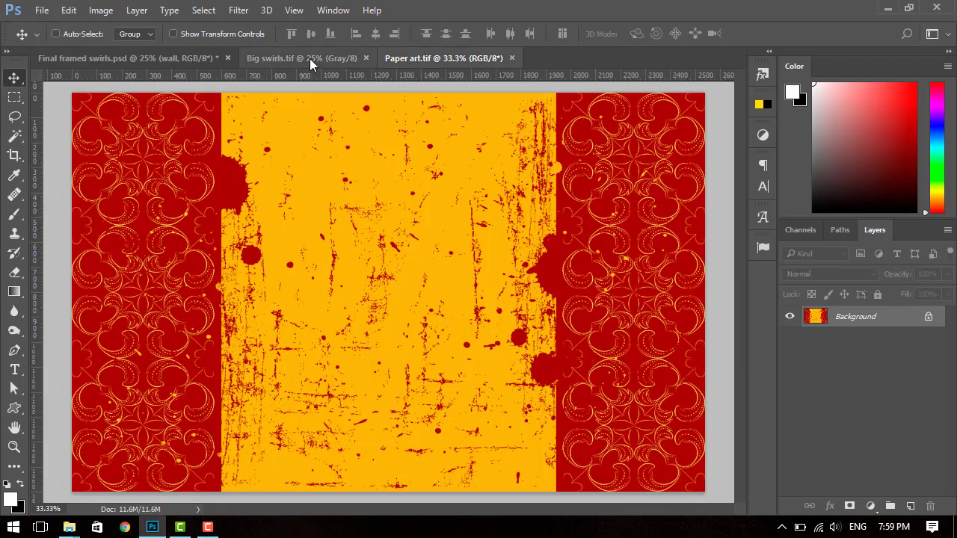
click(310, 59)
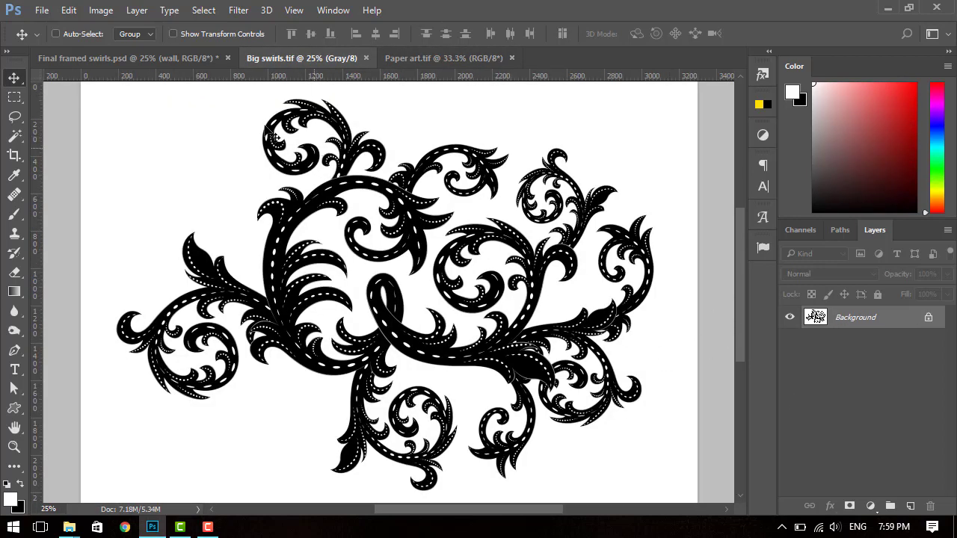
click(207, 10)
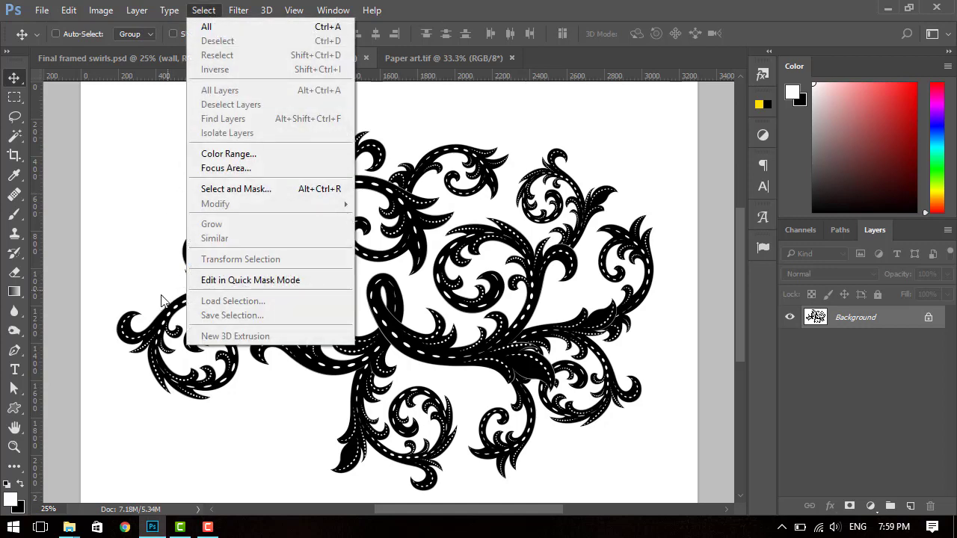
- Select all of Big swirls.tif, copy it, and switch to Paper art.tif
click(227, 30)
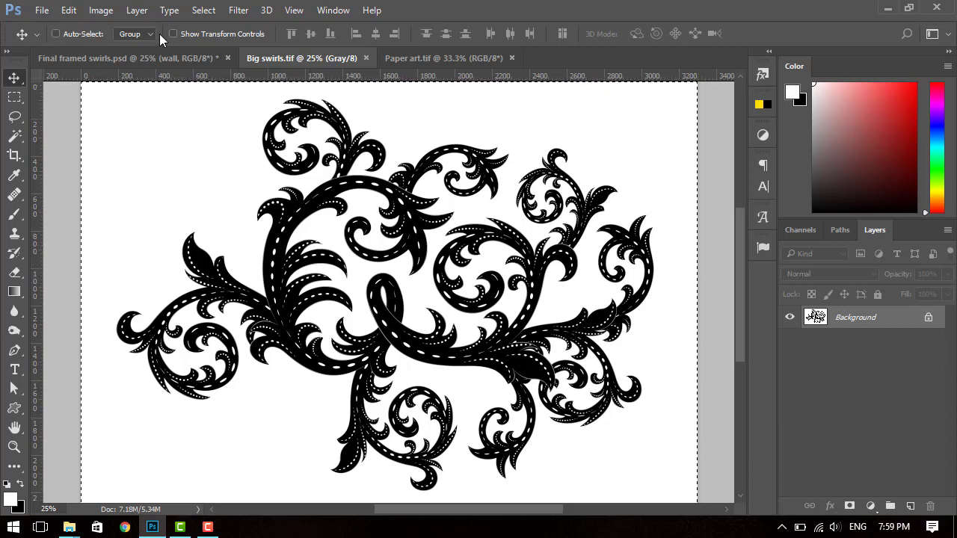
click(69, 10)
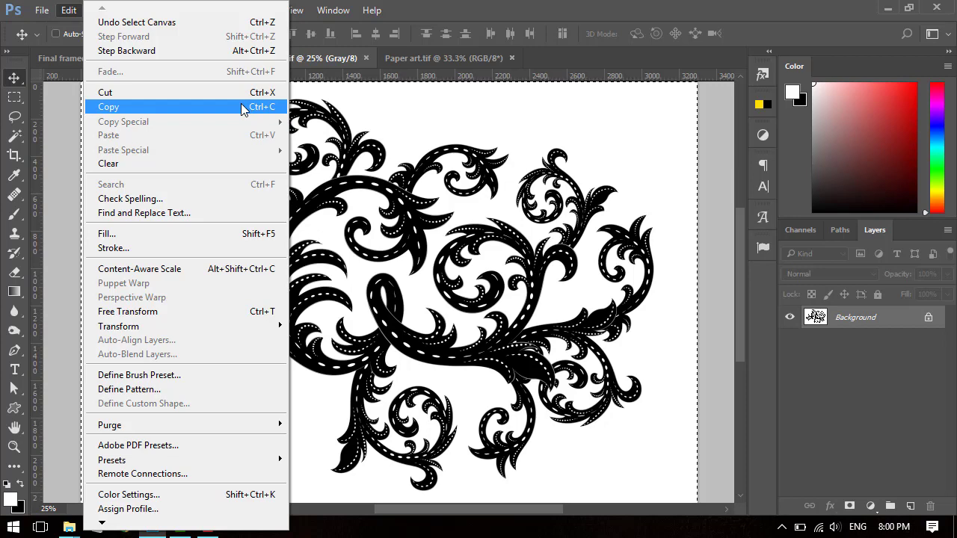
click(243, 108)
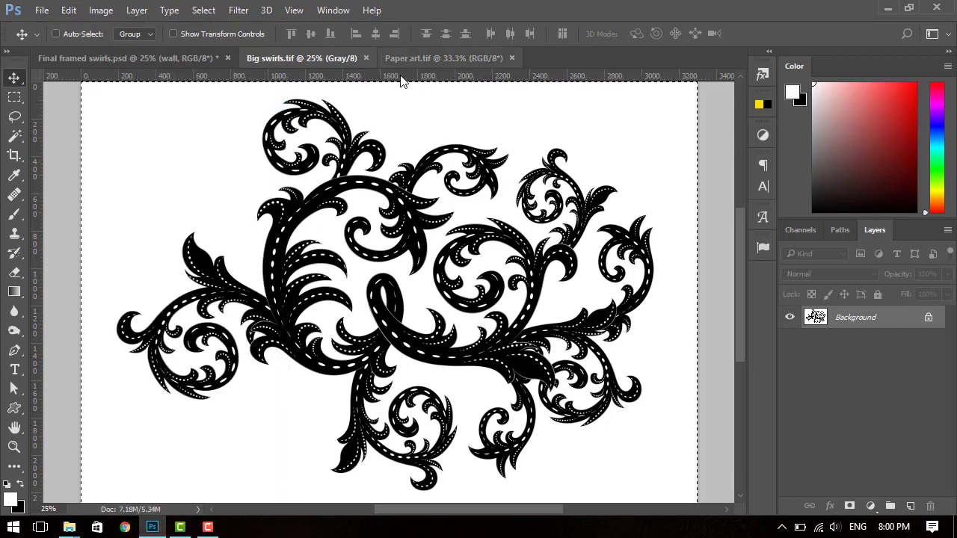
click(420, 55)
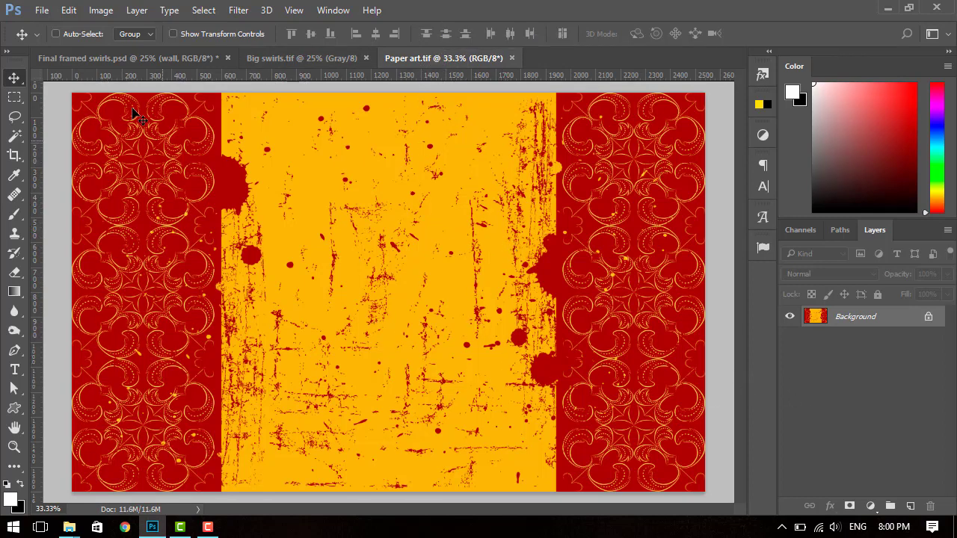
- Paste the swirls into Paper art.tif as Layer 1, zoom to 25%, and drag them up-left
click(69, 11)
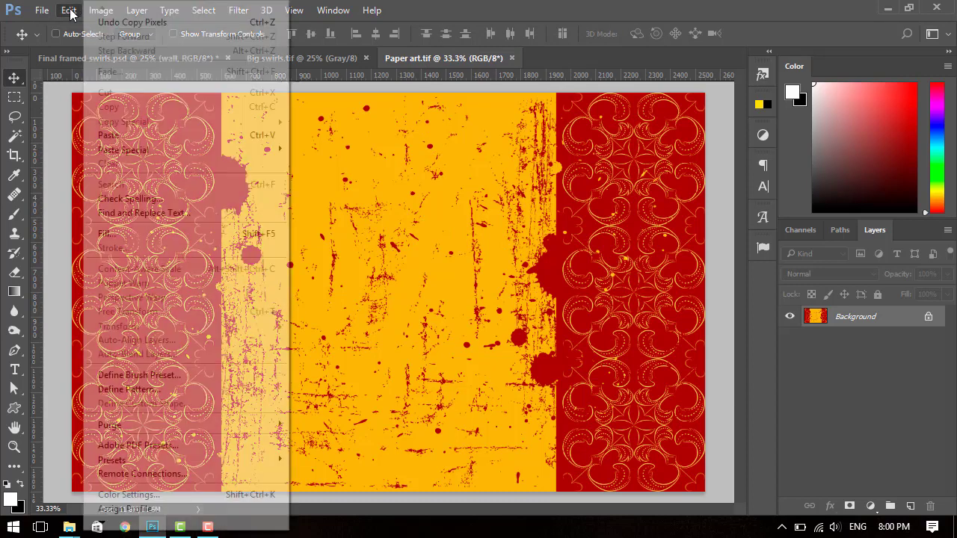
click(240, 140)
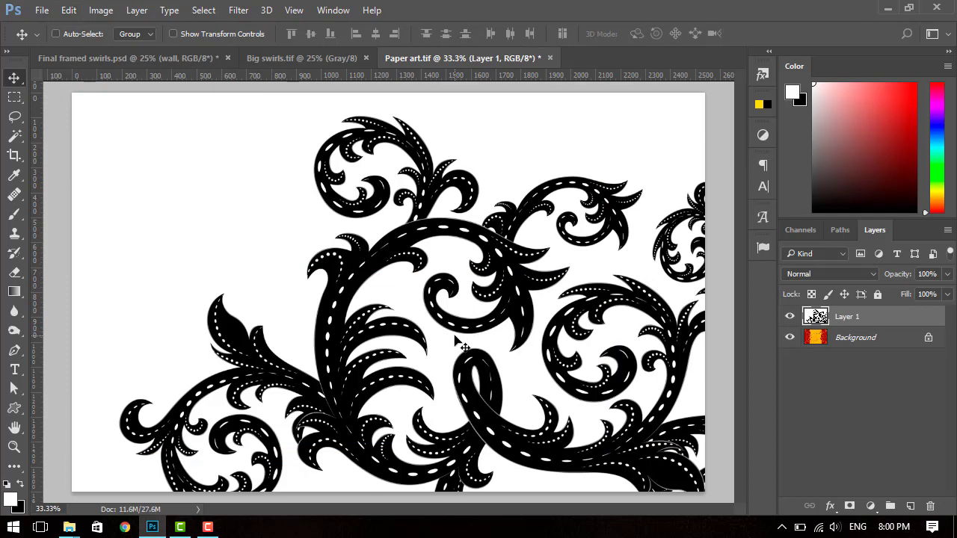
key(ctrl+minus)
key(ctrl+minus)
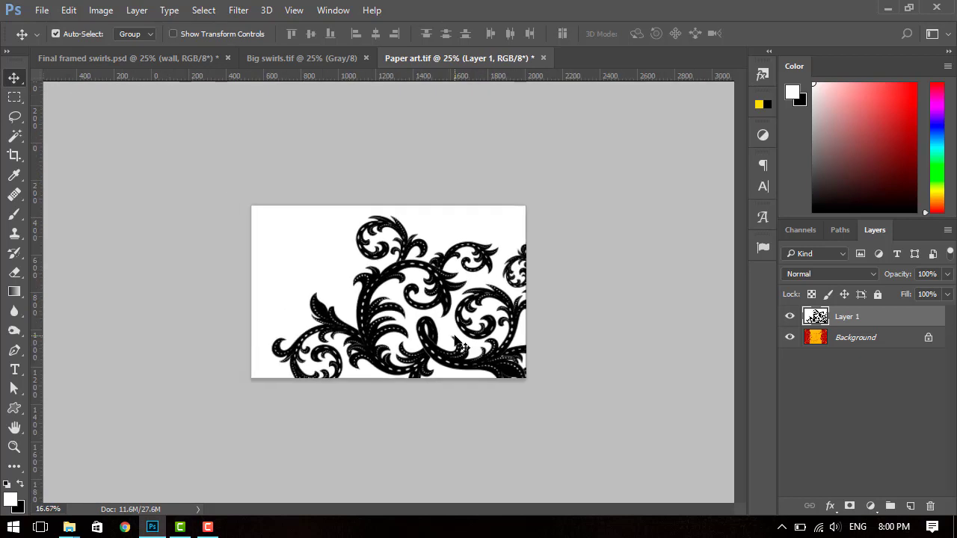
key(ctrl+minus)
key(ctrl+plus)
key(ctrl+plus)
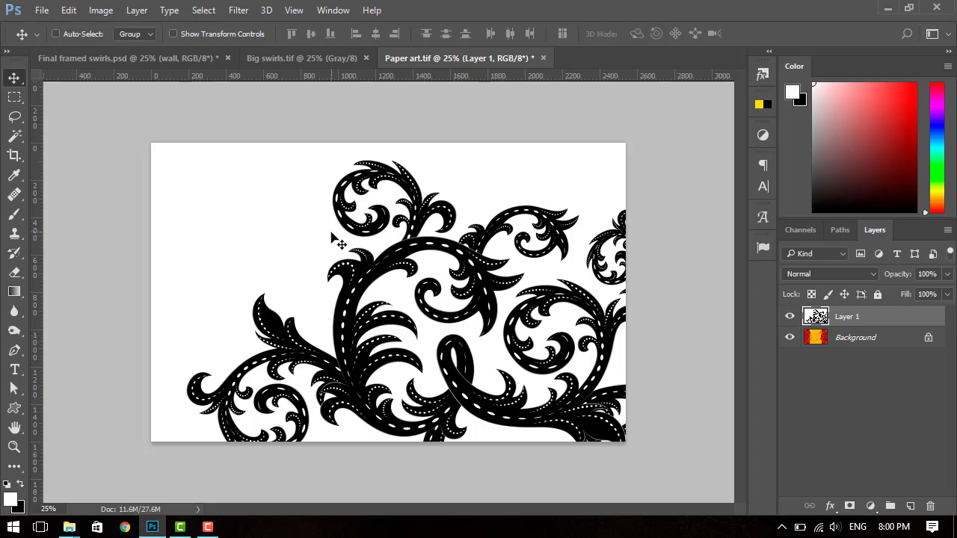
drag(363, 255, 314, 244)
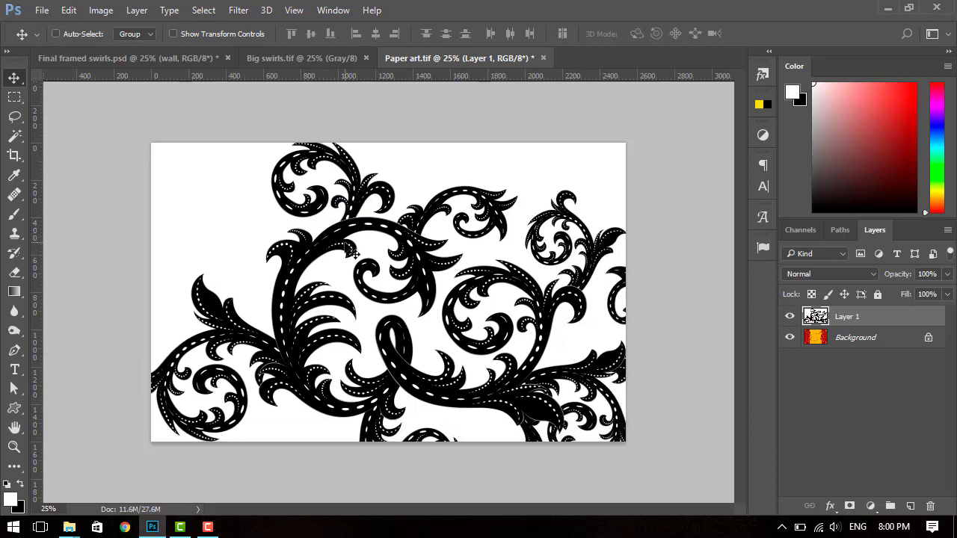
drag(462, 323, 428, 314)
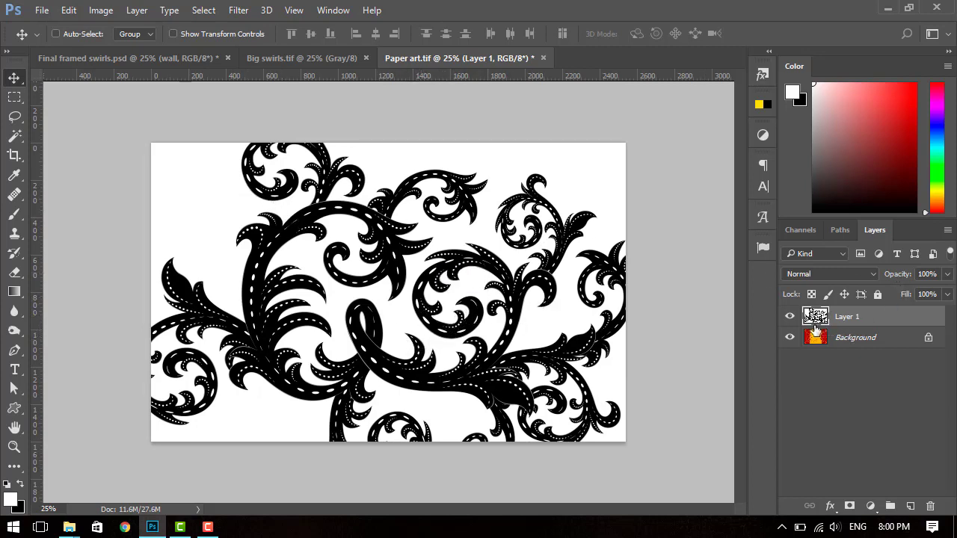
- Toggle Layer 1's visibility to check the red-and-yellow paper, leaving the swirls shown
click(790, 317)
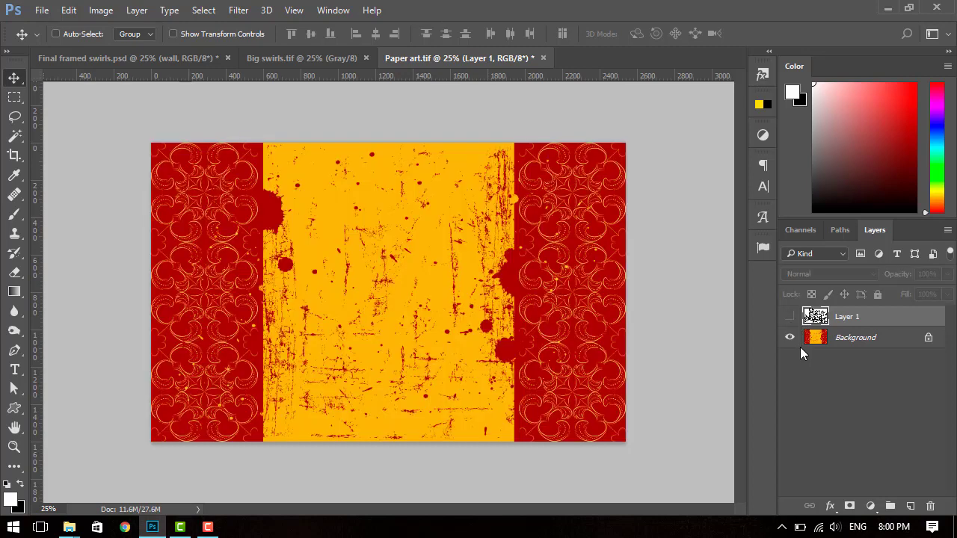
click(789, 317)
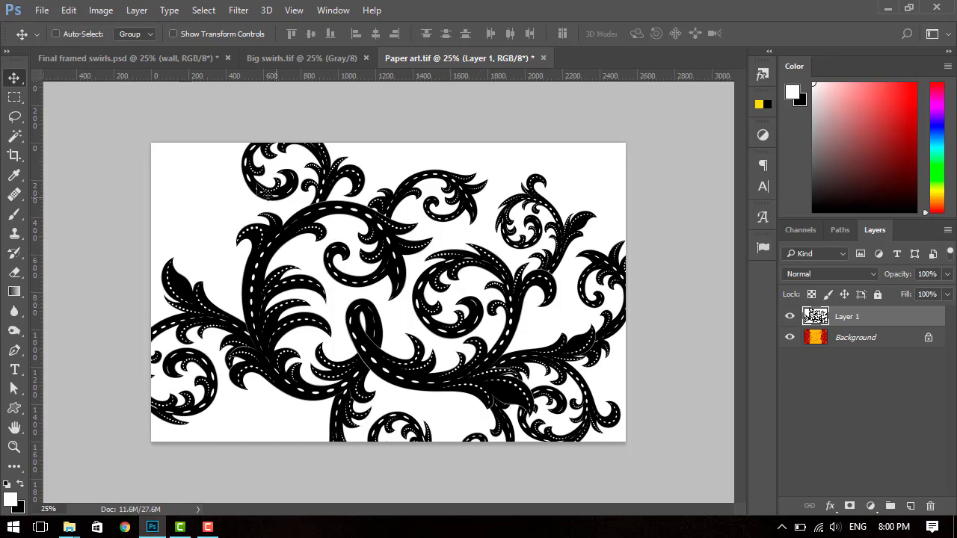
click(791, 317)
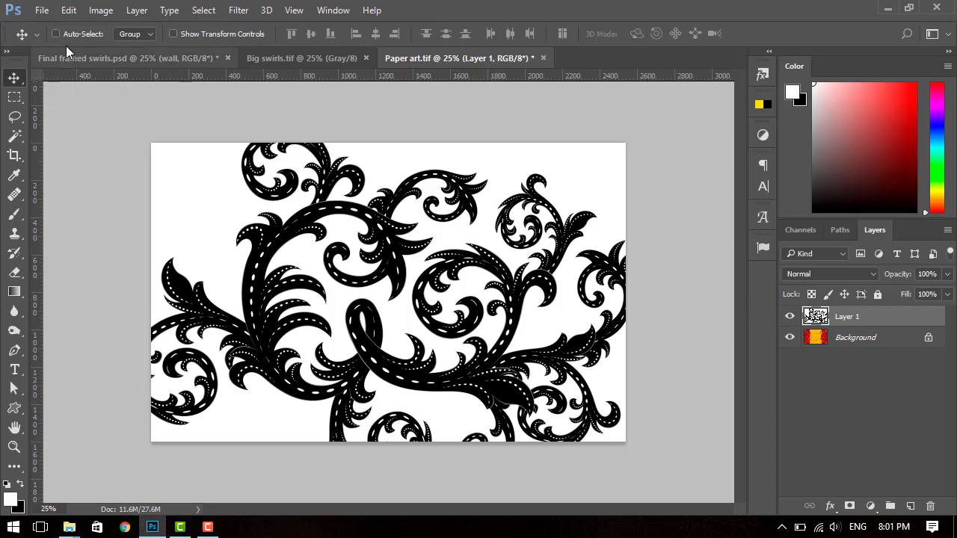
click(68, 11)
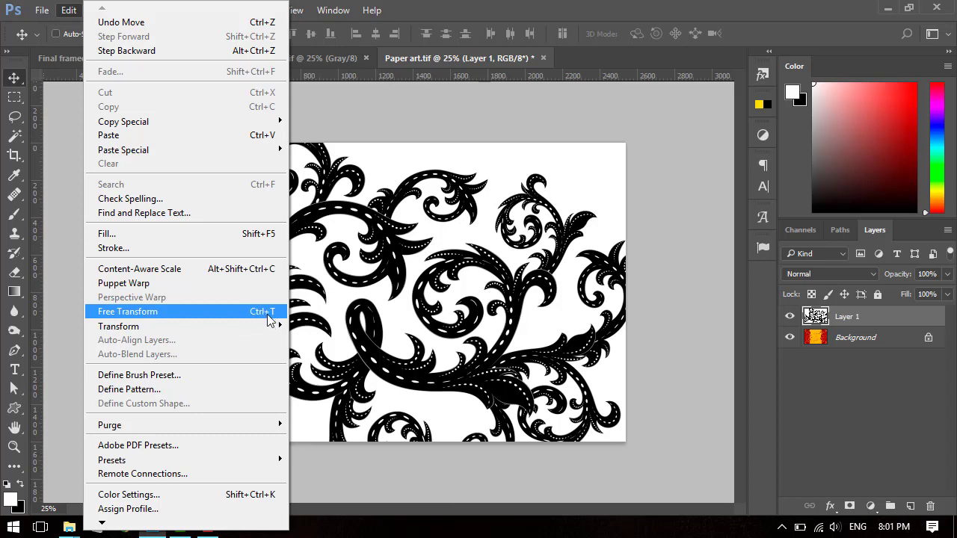
- Start Free Transform on the swirls and drag the corner handles to resize them roughly
click(266, 314)
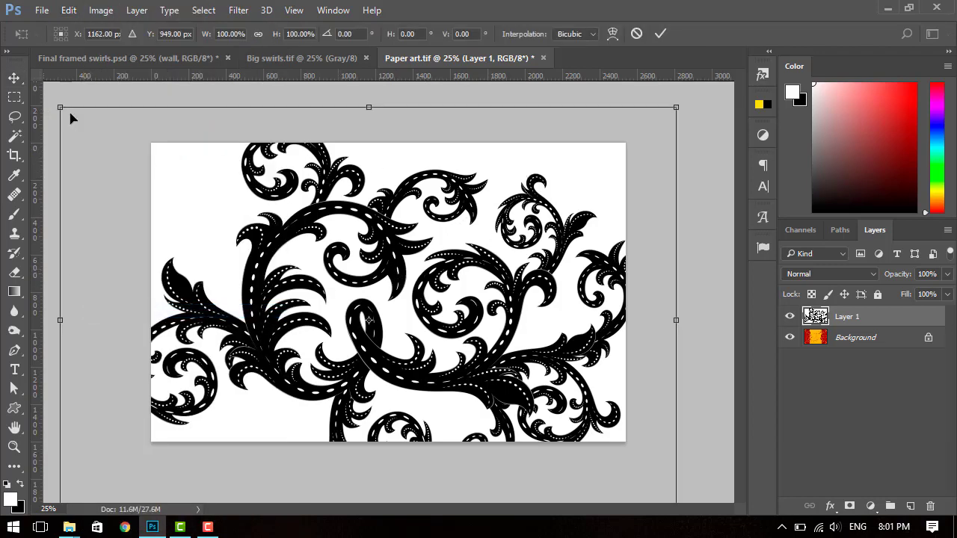
key(ctrl+minus)
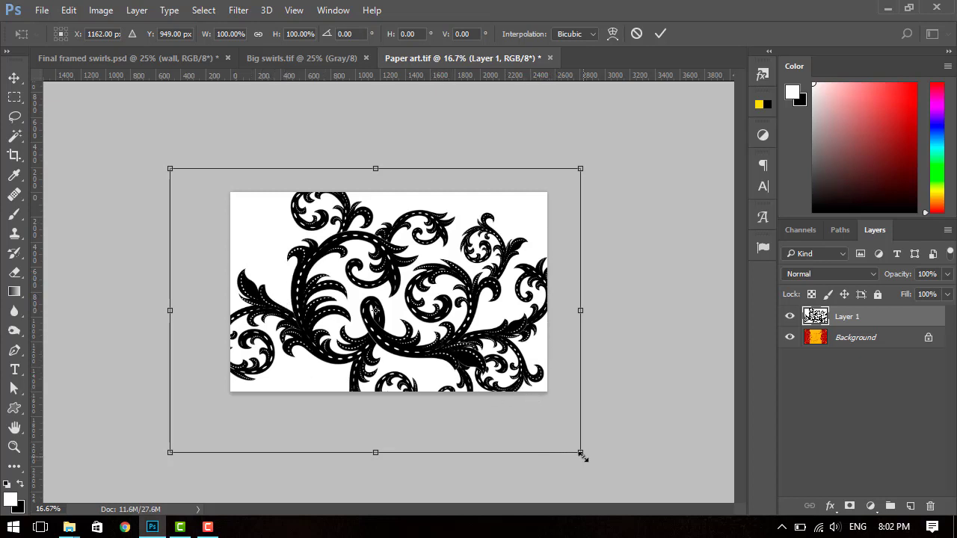
drag(582, 455, 527, 392)
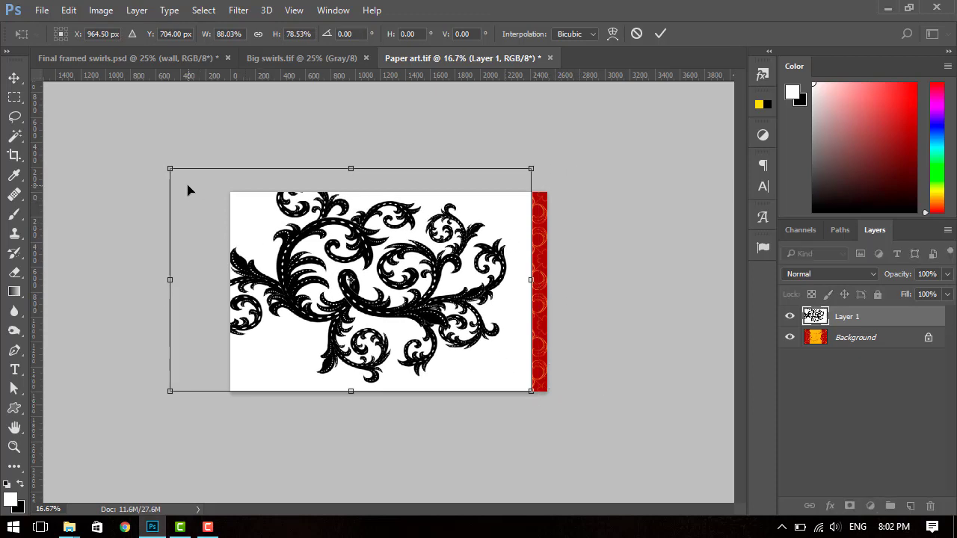
drag(169, 169, 219, 202)
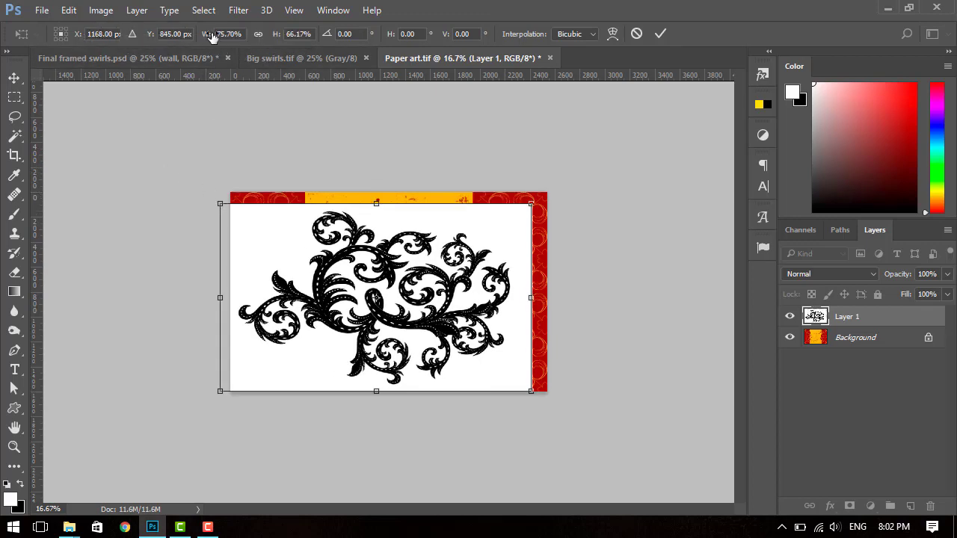
click(302, 35)
drag(530, 393, 575, 419)
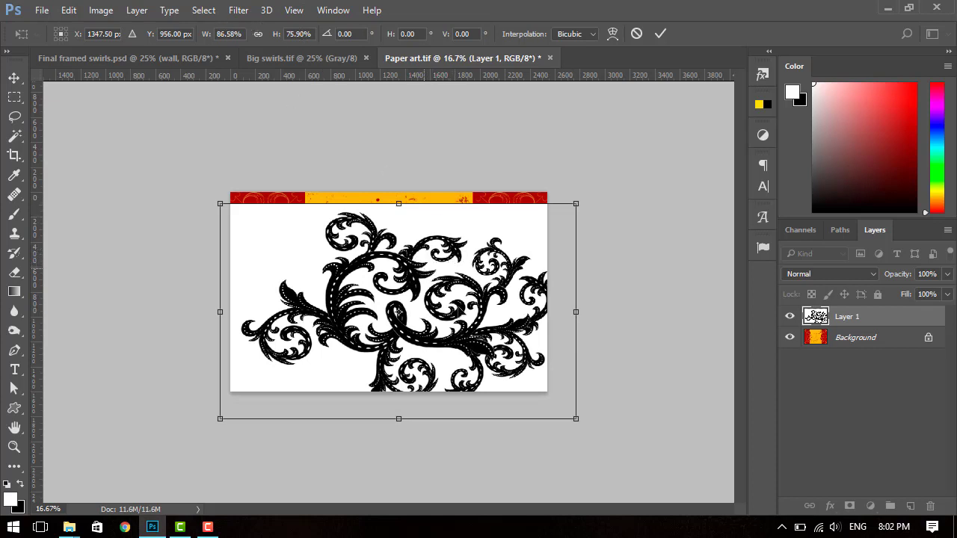
drag(576, 419, 595, 434)
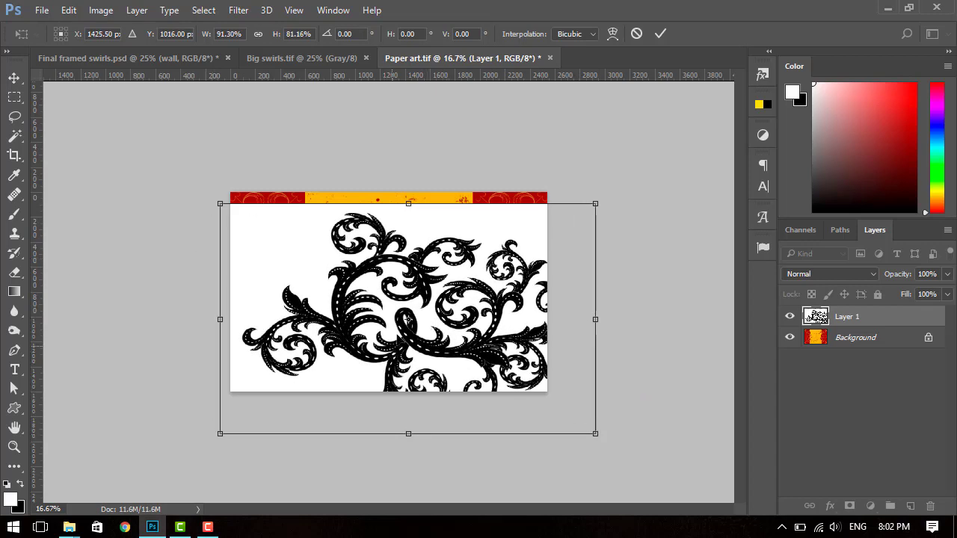
drag(596, 434, 621, 453)
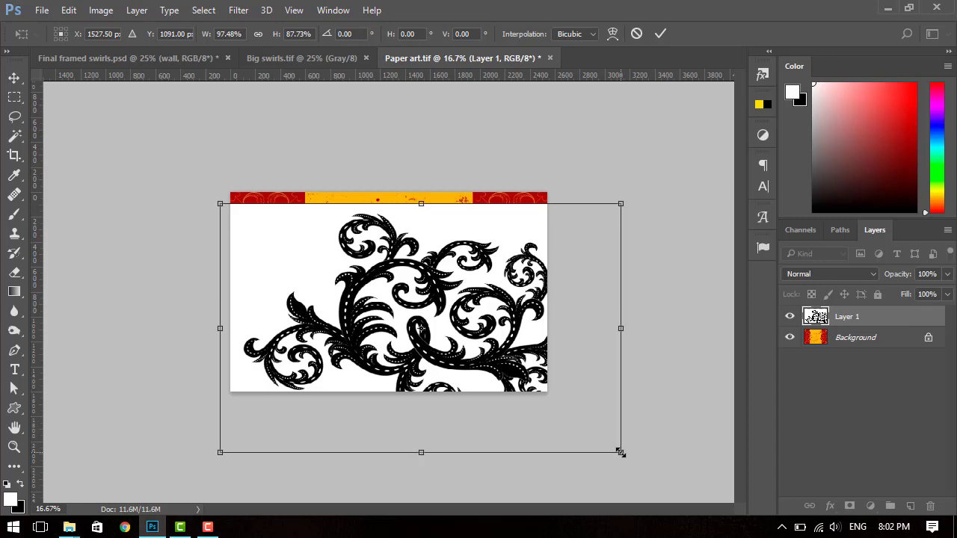
mouse_move(620, 452)
mouse_down()
mouse_move(571, 413)
mouse_move(546, 375)
mouse_up()
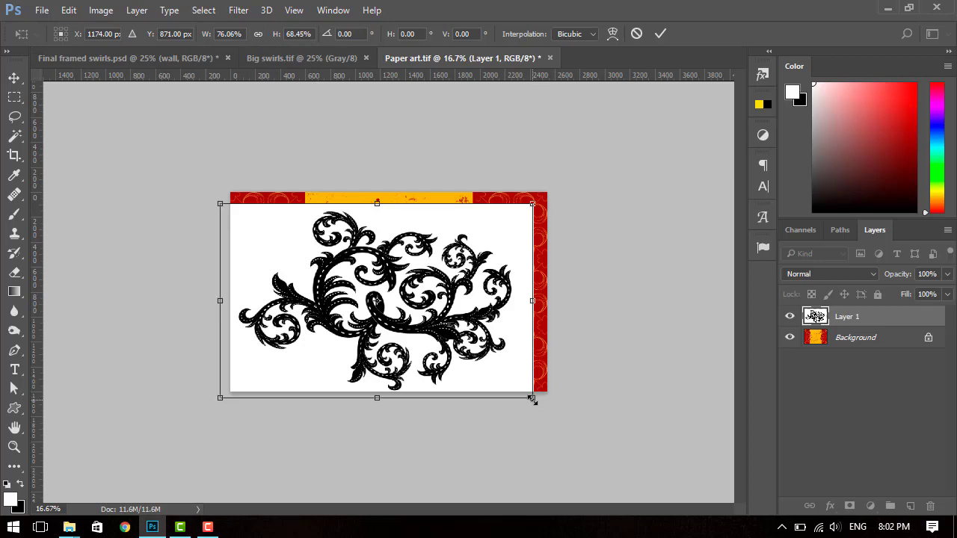
mouse_move(532, 399)
mouse_down()
mouse_move(492, 365)
mouse_move(530, 399)
mouse_move(563, 327)
mouse_move(548, 374)
mouse_move(489, 366)
mouse_move(493, 352)
mouse_move(495, 362)
mouse_up()
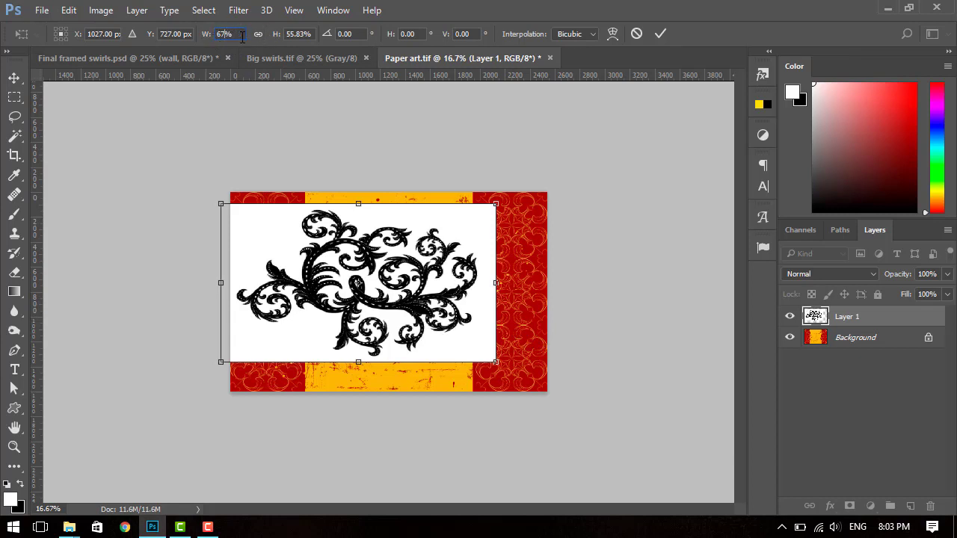
- Set the transform to 70% width and 59% height and commit it
key(BackSpace)
text(7)
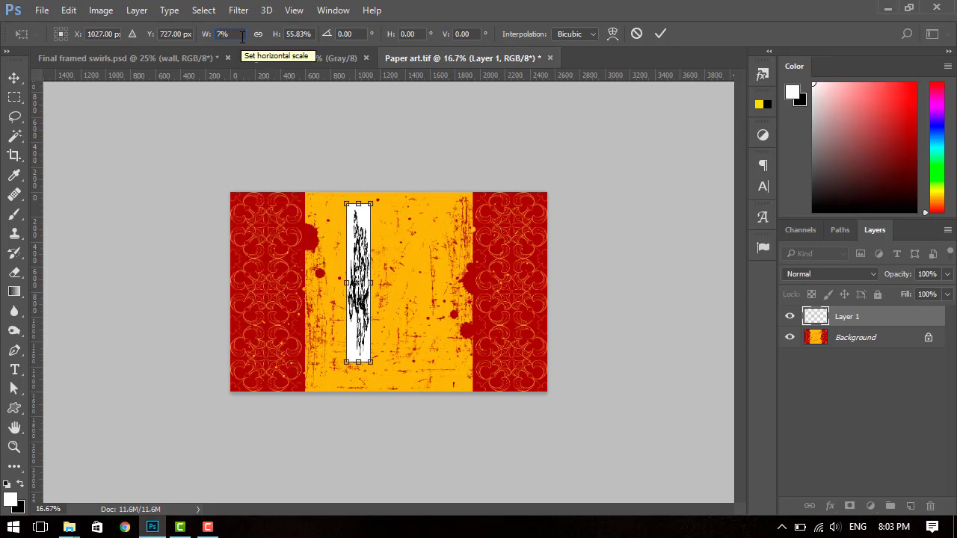
text(0)
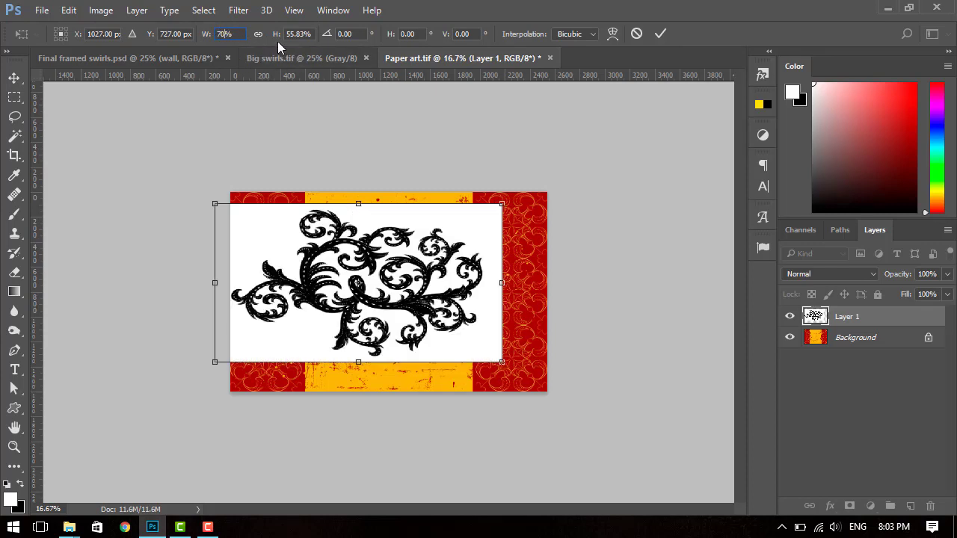
click(302, 35)
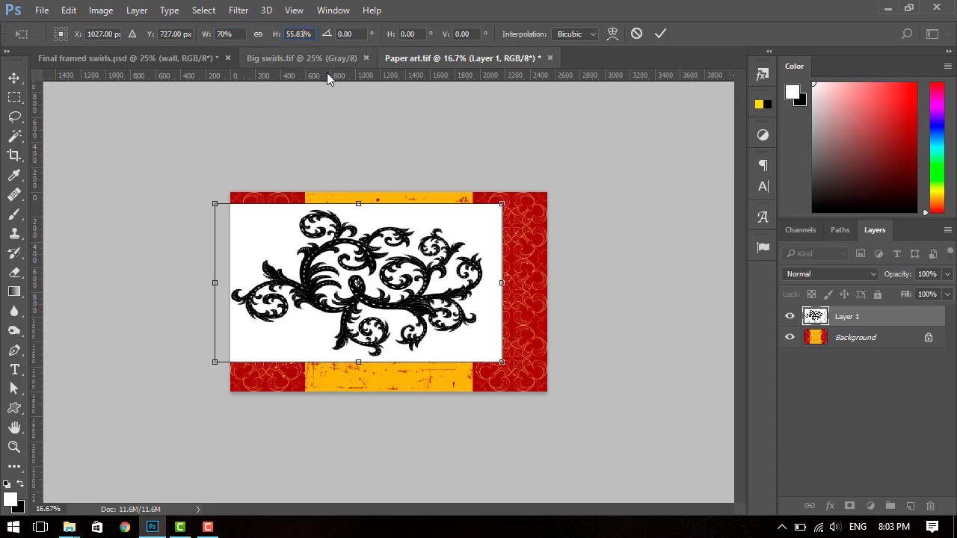
key(BackSpace)
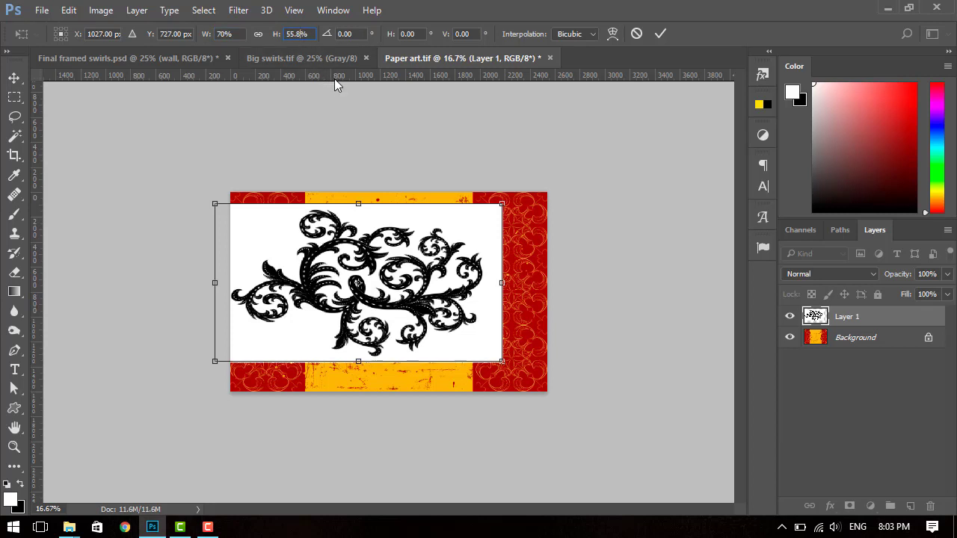
key(BackSpace)
key(BackSpace)
key(BackSpace)
key(BackSpace)
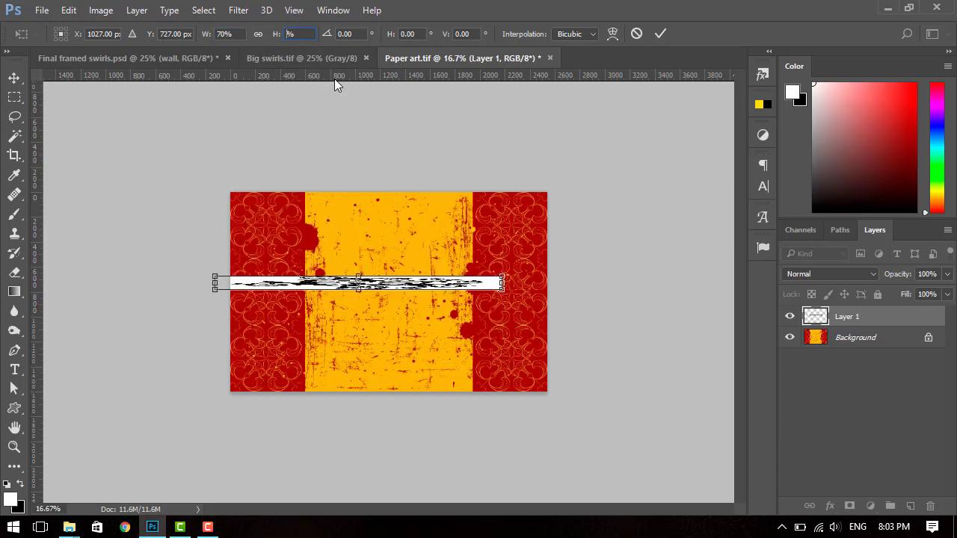
text(59)
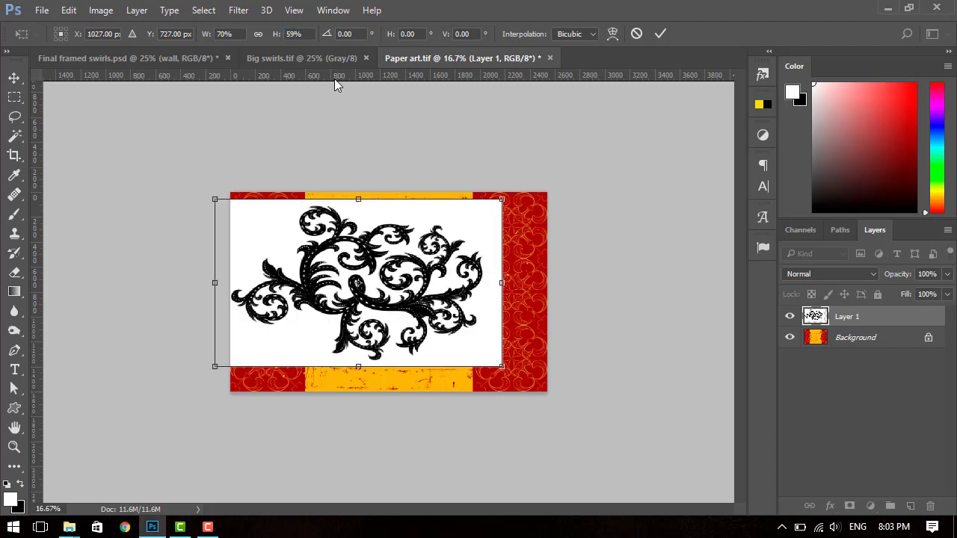
key(Return)
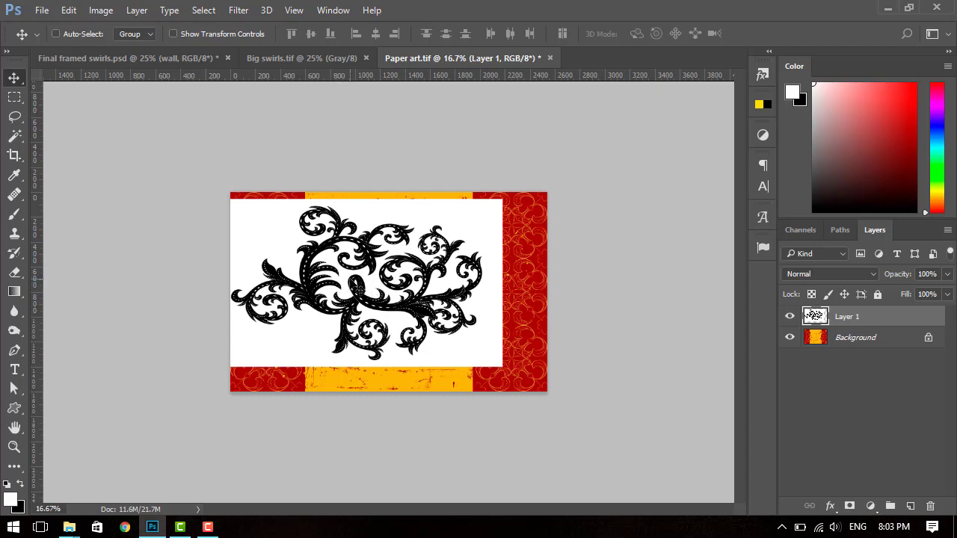
- Choose the Move Tool and drag the resized swirls down and to the right
scroll(359, 288, up, 1)
scroll(358, 288, up, 1)
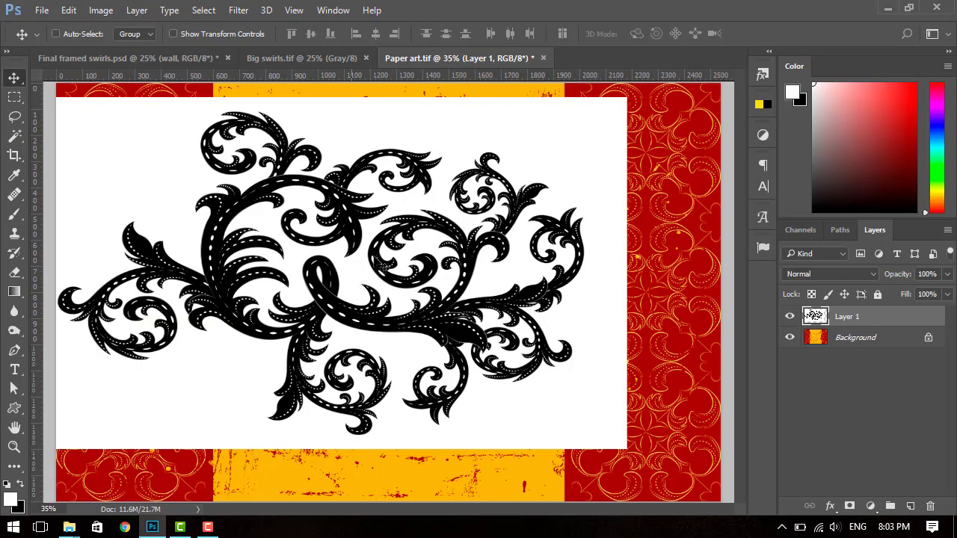
scroll(343, 235, down, 1)
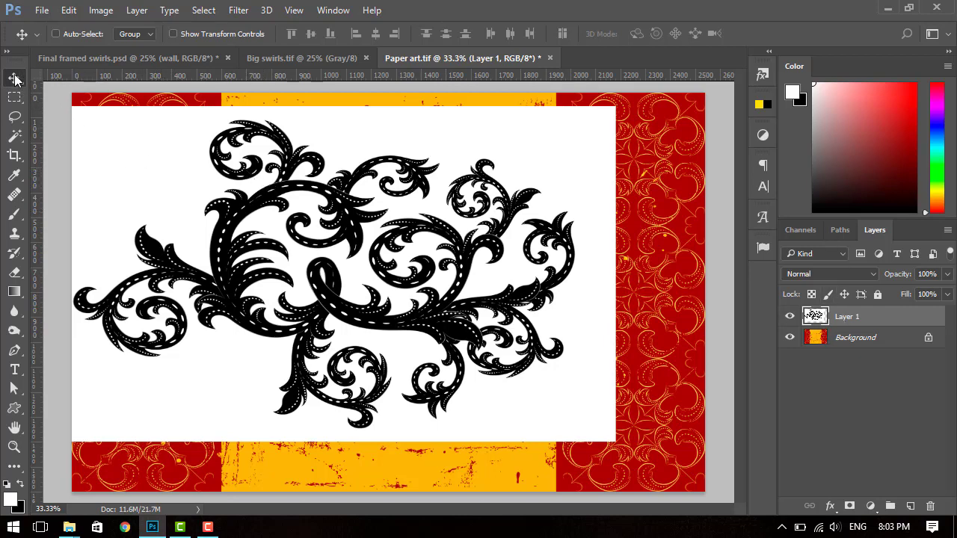
right_click(15, 80)
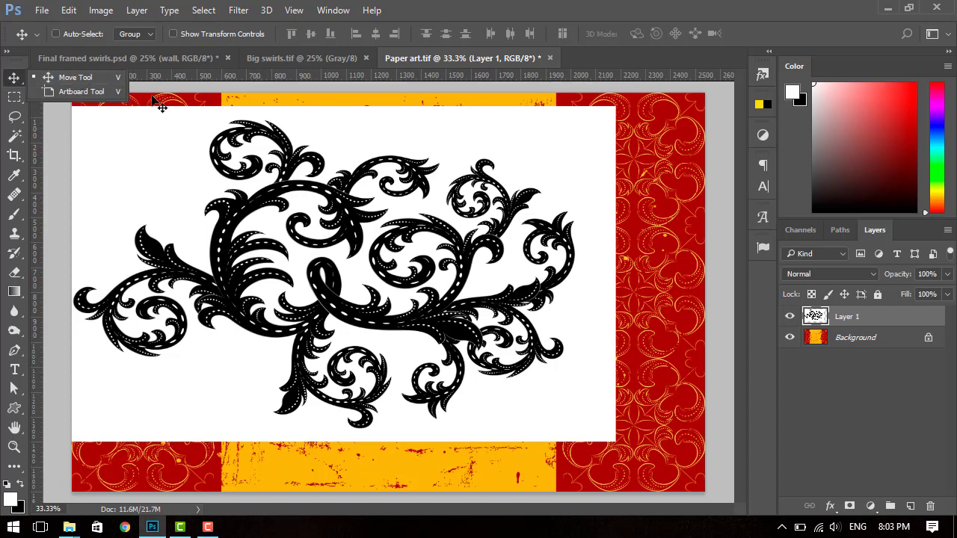
click(66, 130)
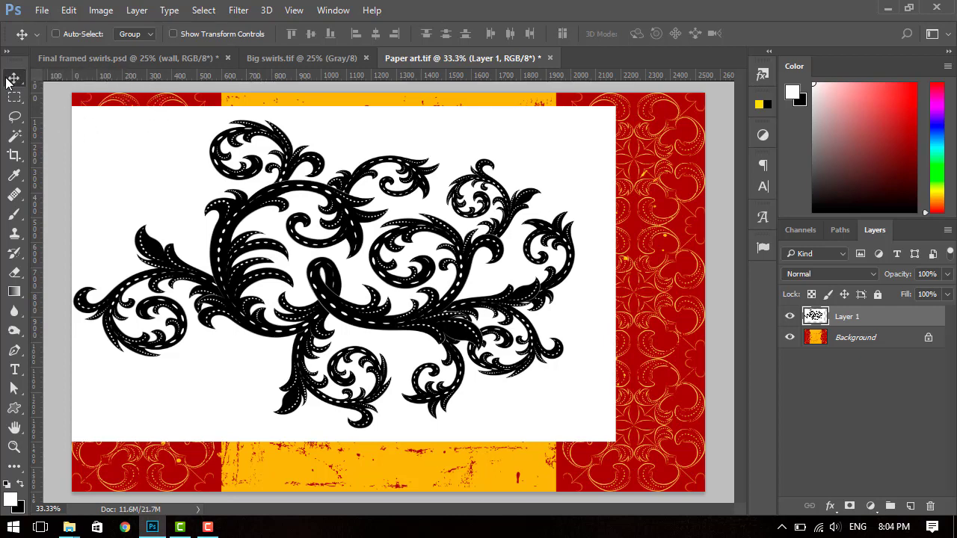
right_click(11, 80)
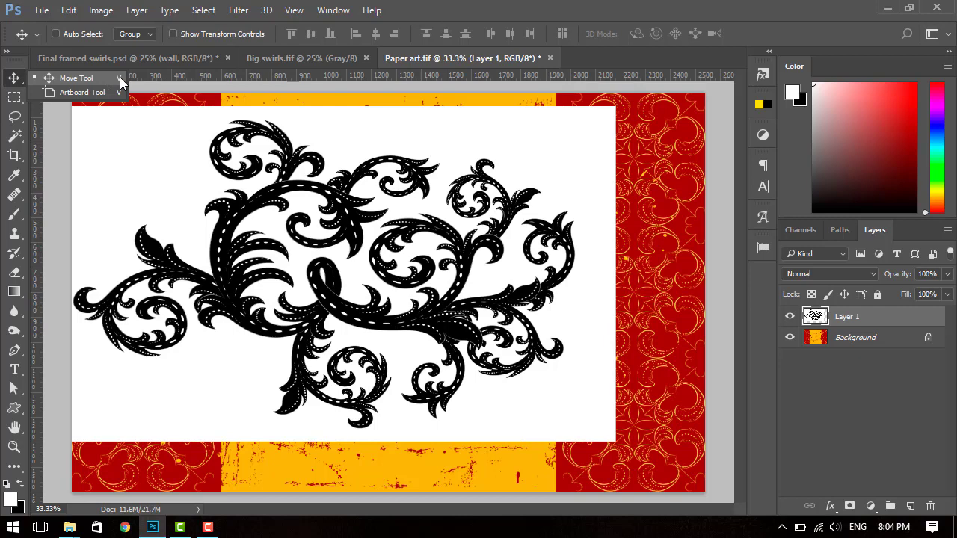
click(118, 78)
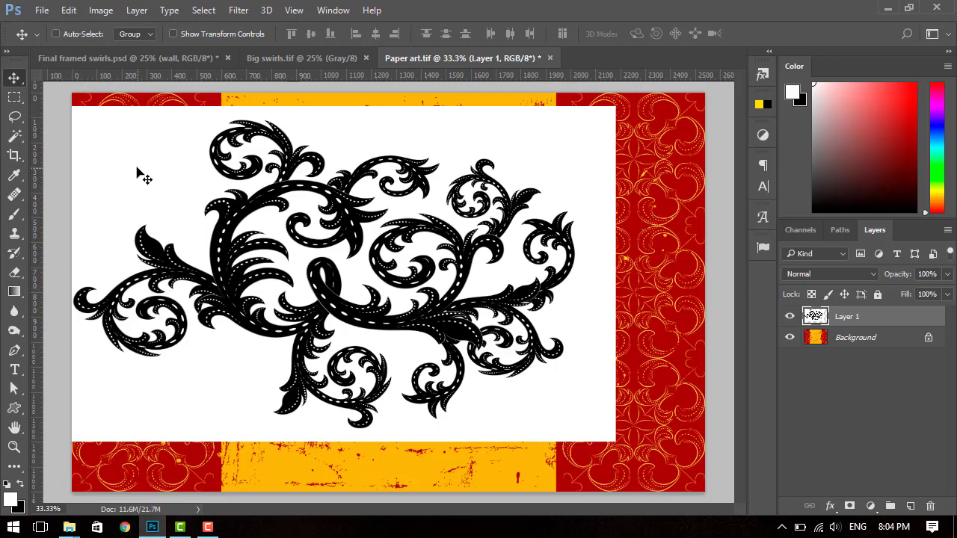
mouse_move(138, 181)
mouse_down()
mouse_move(267, 308)
mouse_move(199, 217)
mouse_up()
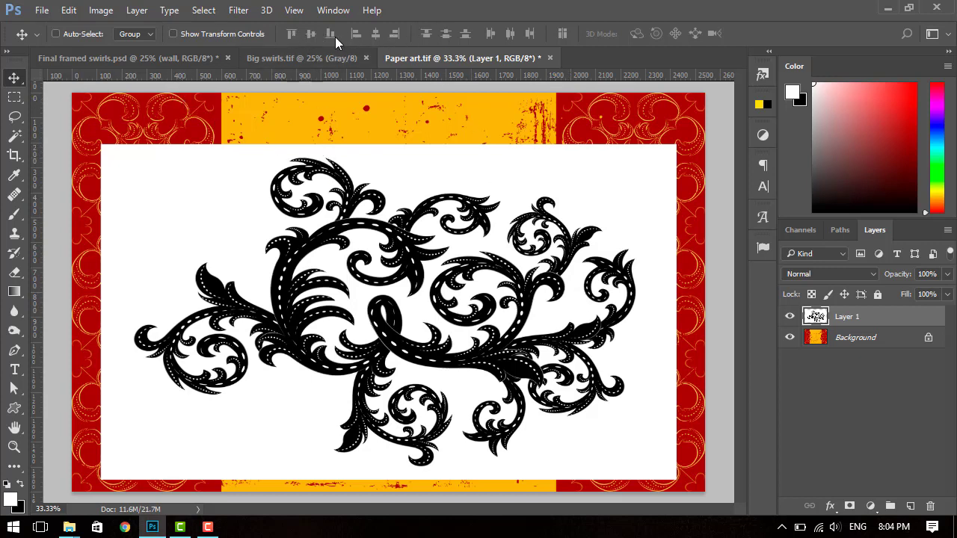
- Select the whole canvas and center Layer 1's swirl artwork on the Paper art canvas
click(836, 361)
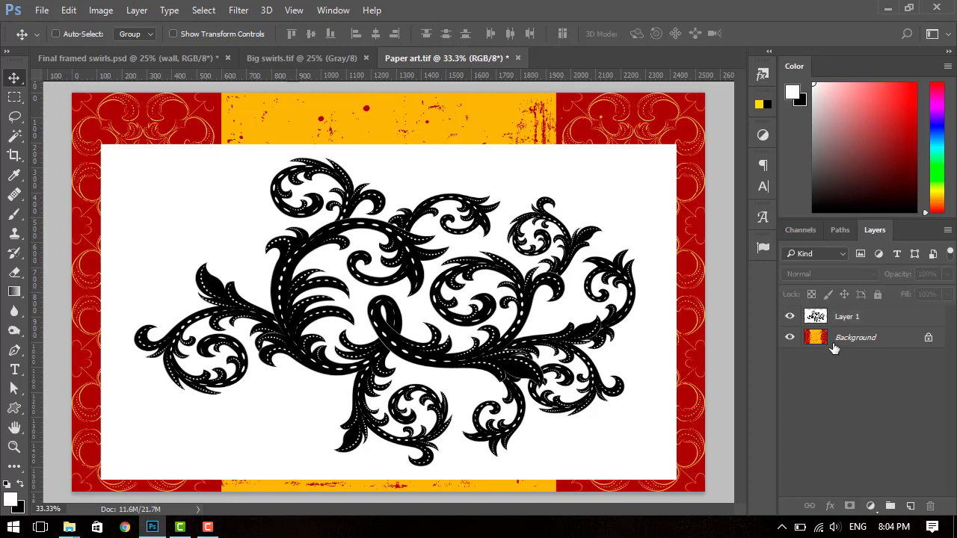
click(205, 11)
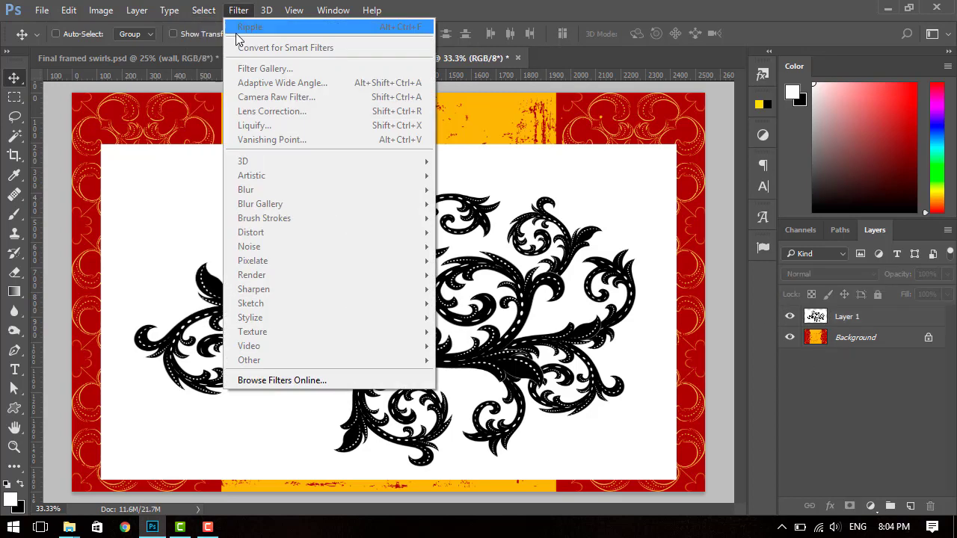
click(222, 26)
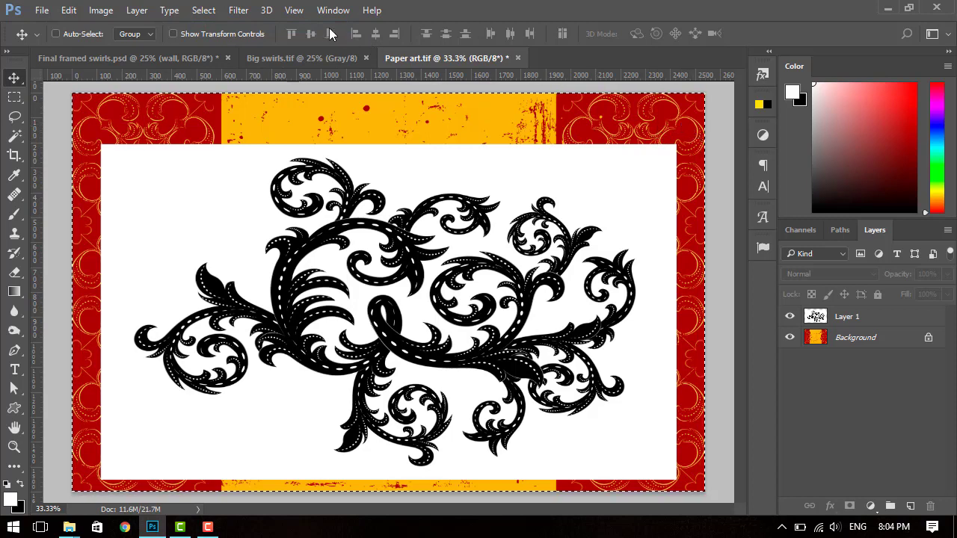
click(867, 320)
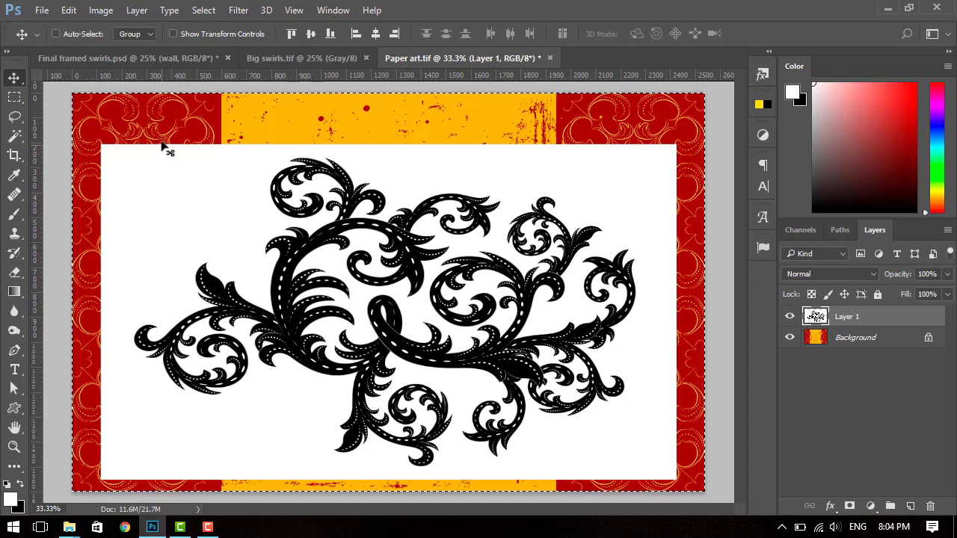
click(374, 42)
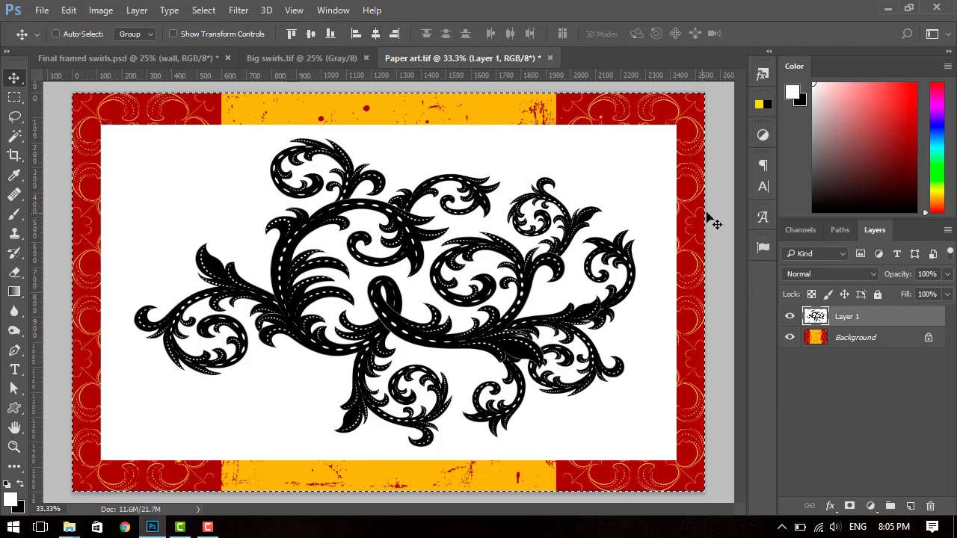
- Deselect the canvas and switch to the Big swirls.tif document
click(203, 10)
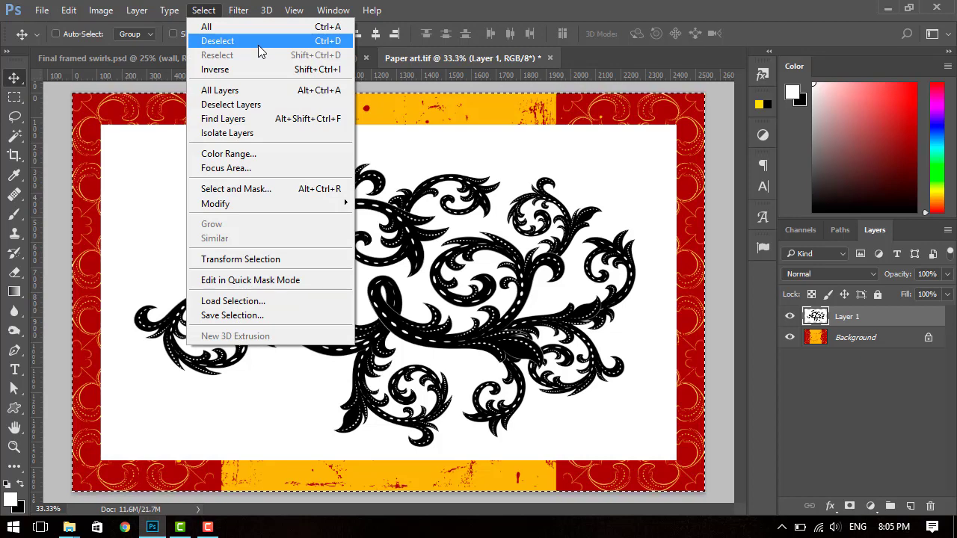
click(258, 45)
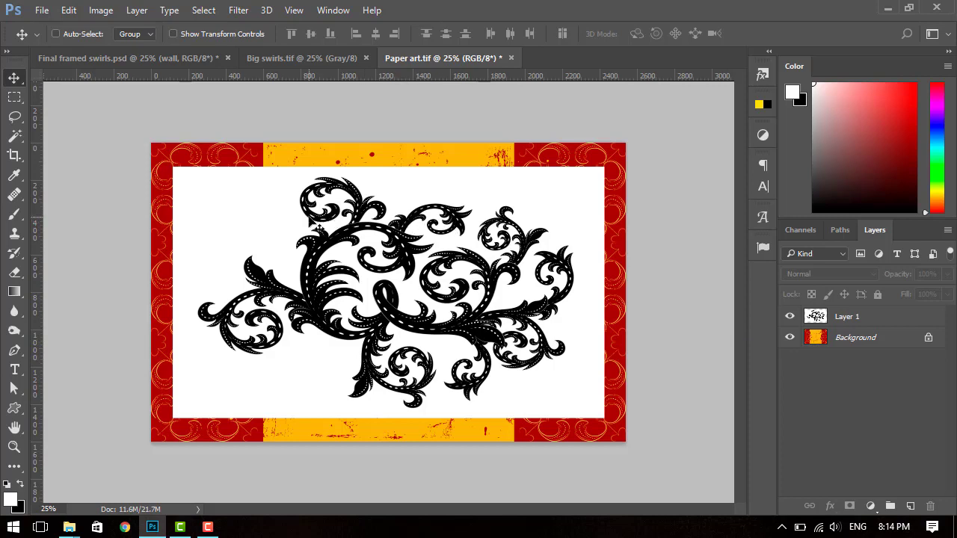
click(322, 58)
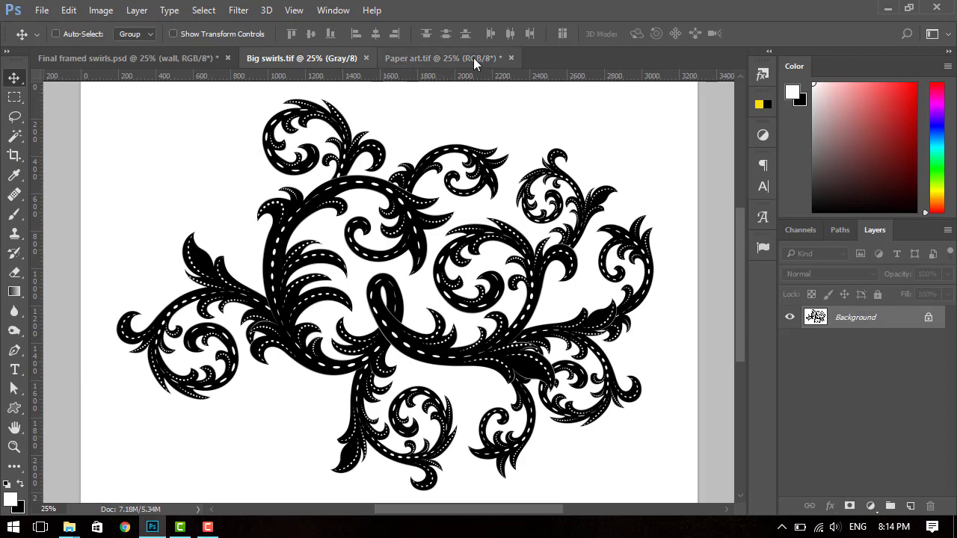
- Close Big swirls.tif and minimize Photoshop to reveal the 04_layers folder
click(365, 58)
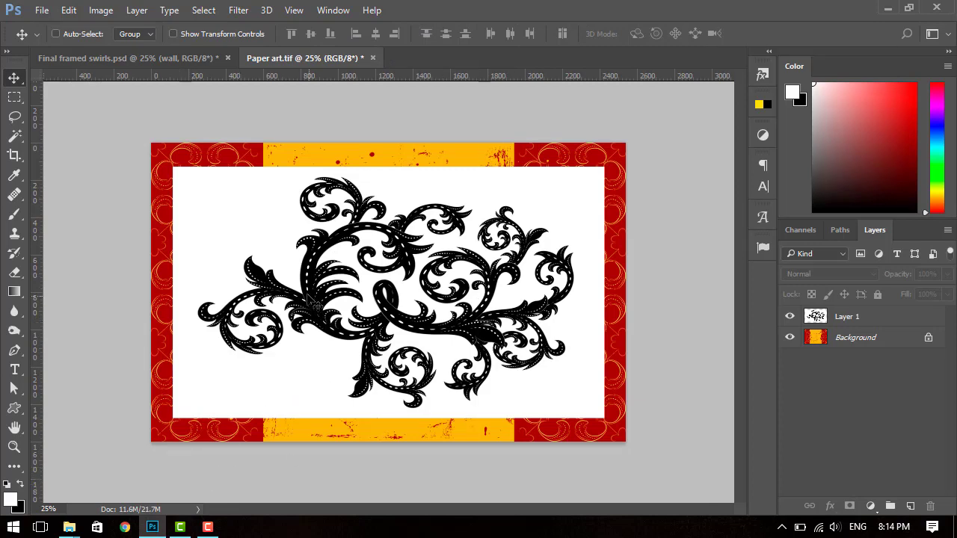
click(887, 7)
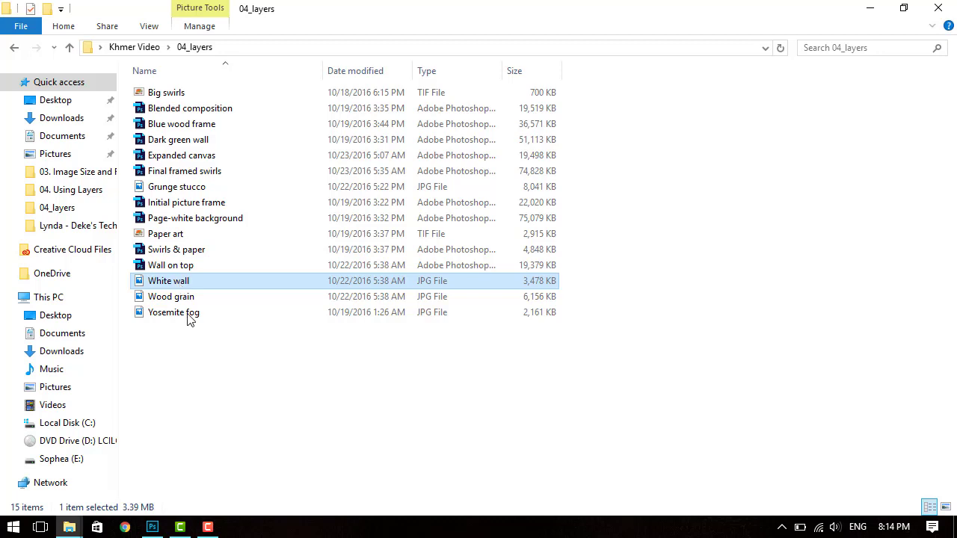
- Open White wall.jpg from File Explorer with Adobe Photoshop CC 2017
click(173, 284)
right_click(173, 285)
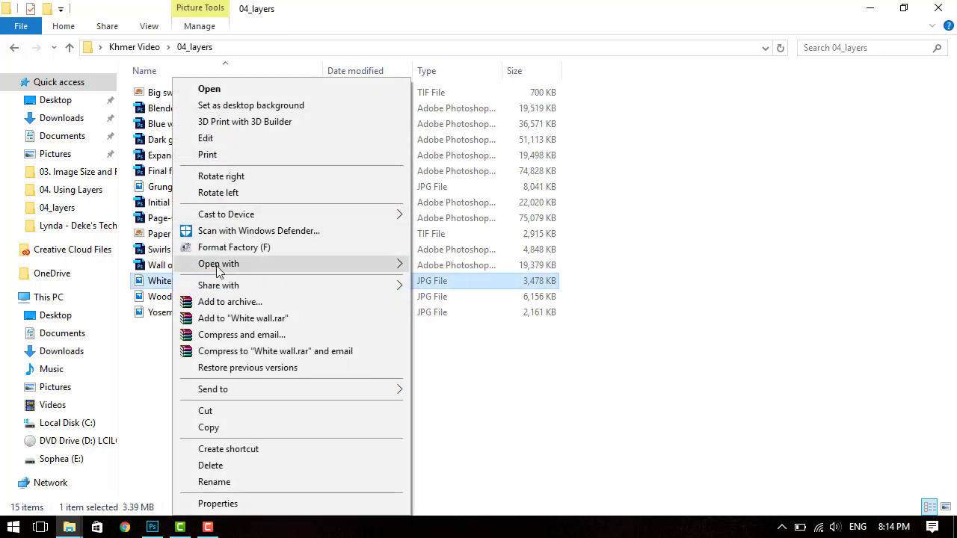
mouse_move(218, 264)
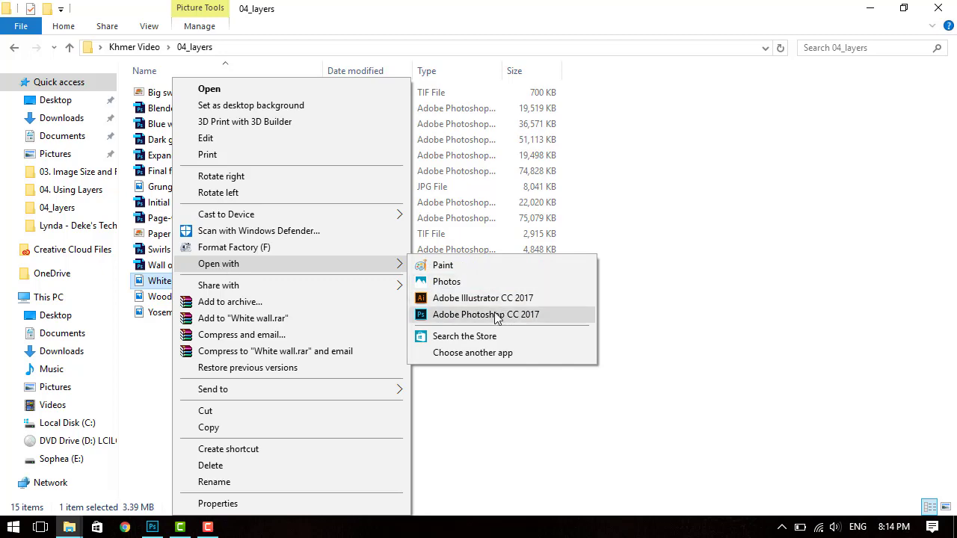
click(459, 317)
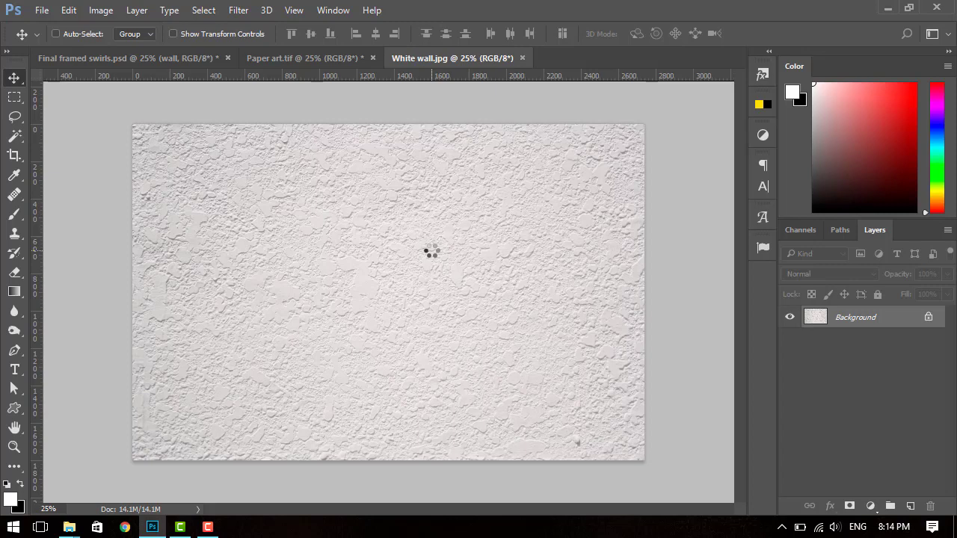
- Make sure the Move tool is active, then bring Paper art.tif to the front
click(329, 60)
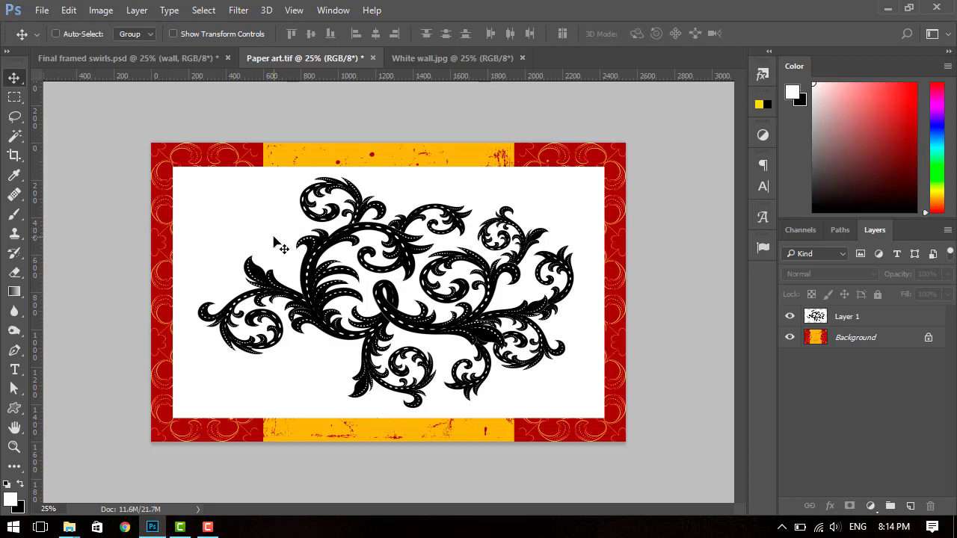
click(449, 60)
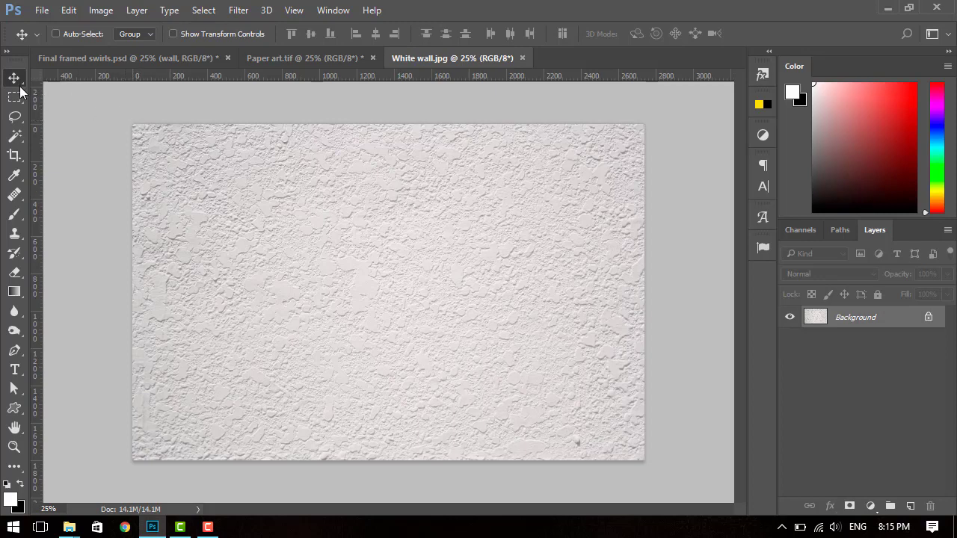
right_click(13, 81)
click(81, 79)
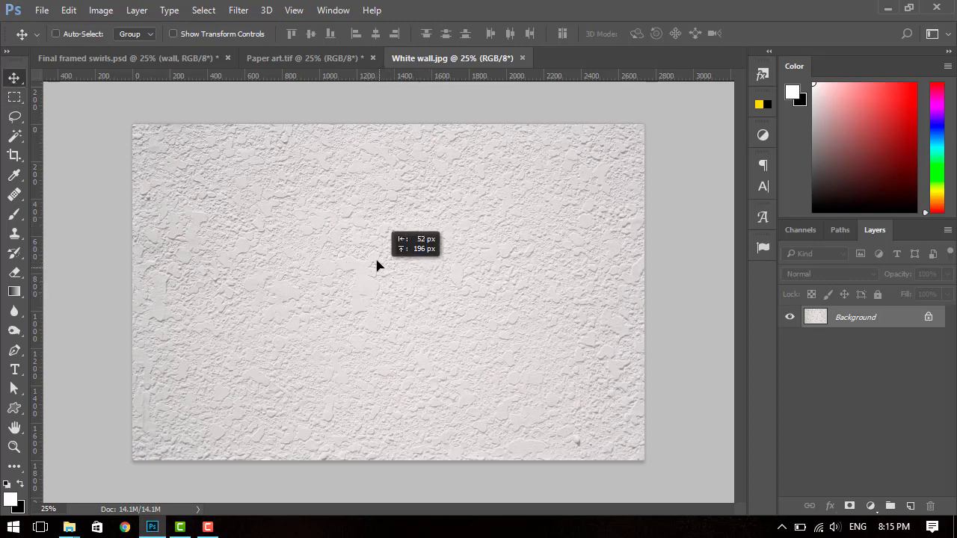
click(312, 58)
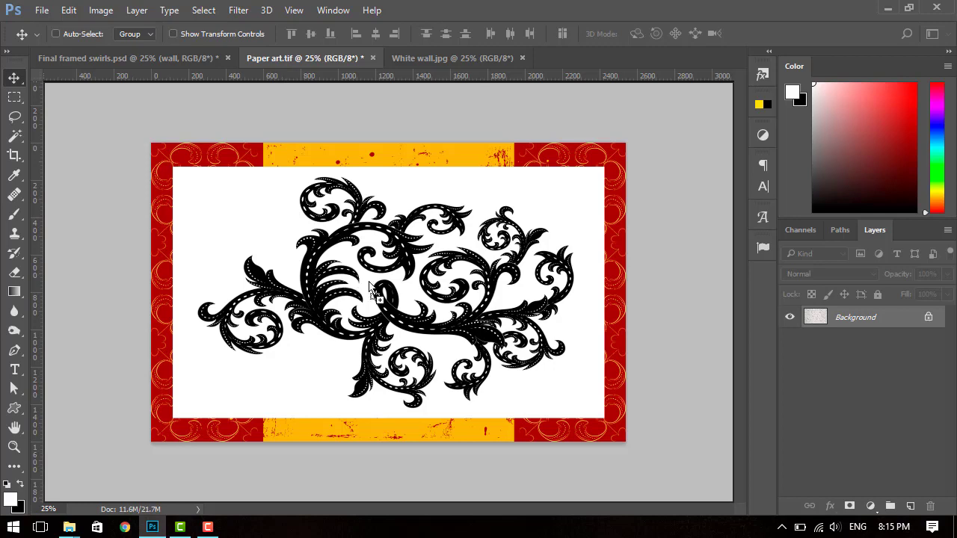
- Drag the wall texture into Paper art.tif, hide that layer, then undo it
drag(368, 284, 370, 285)
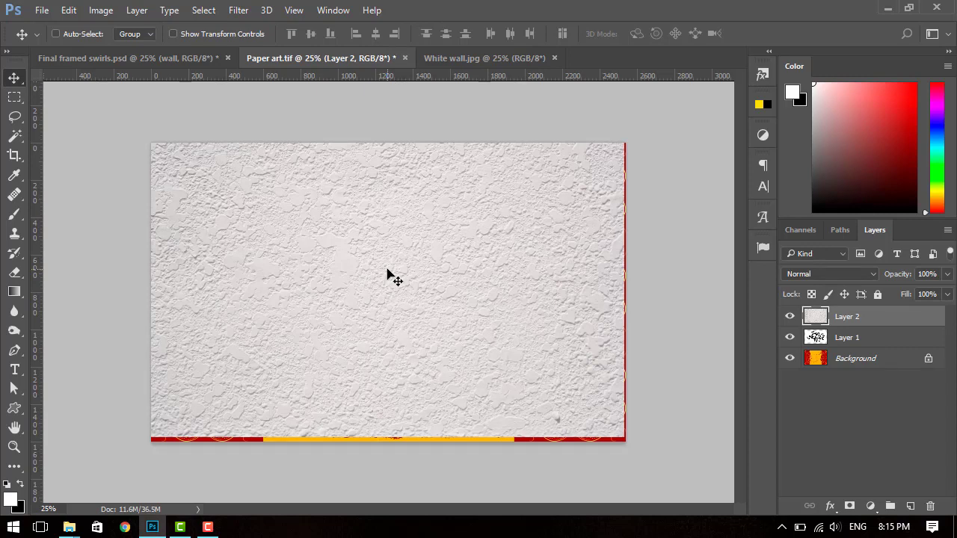
click(789, 317)
key(ctrl+z)
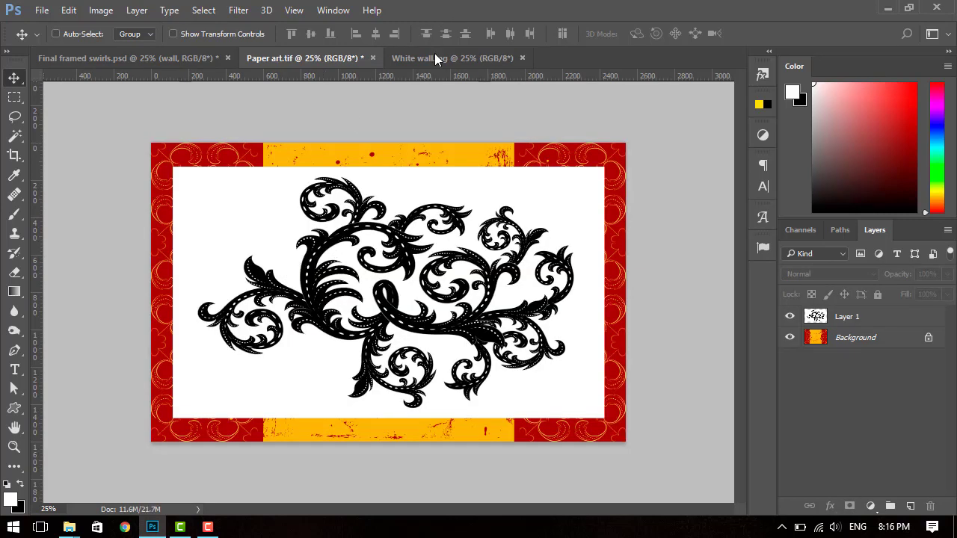
- Drag the White wall.jpg texture into Paper art.tif again to create Layer 2
click(437, 61)
click(314, 57)
click(417, 59)
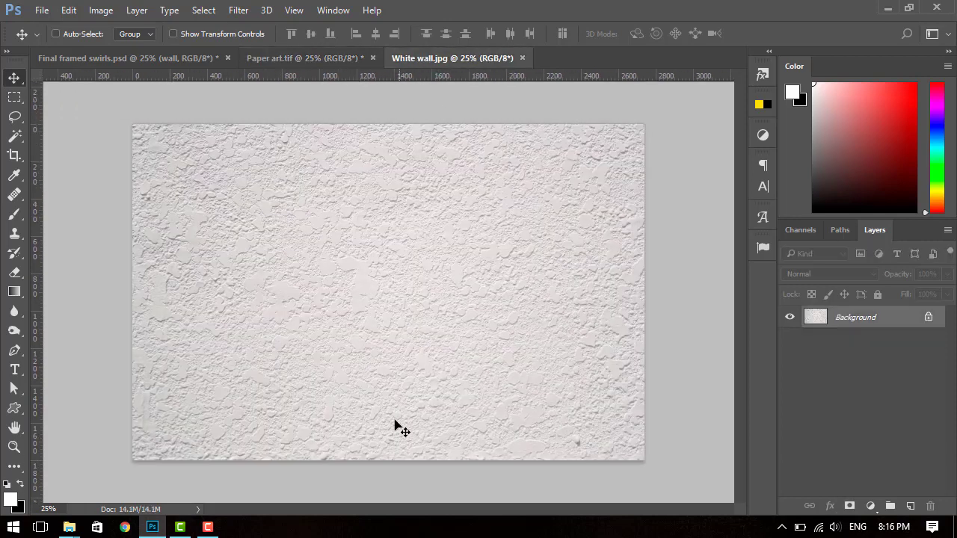
click(297, 59)
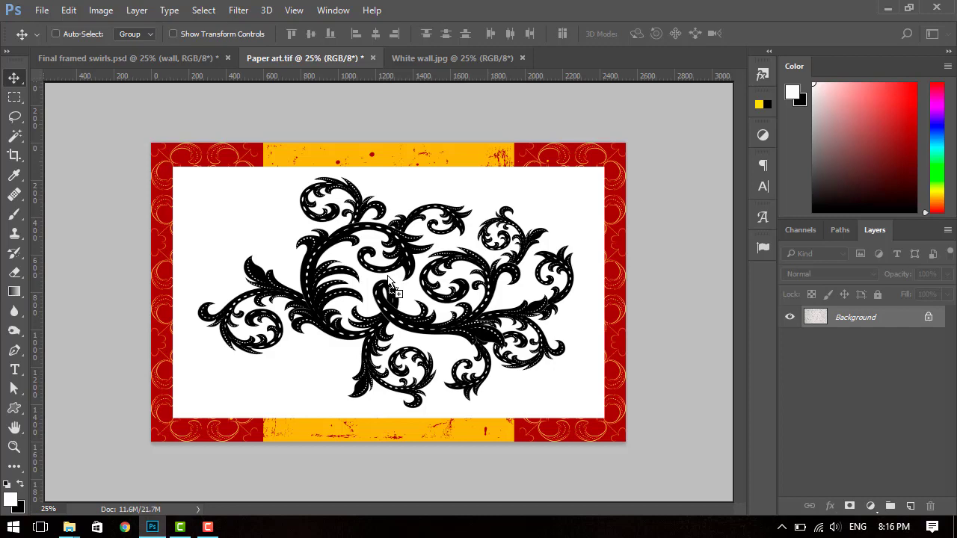
drag(388, 278, 388, 280)
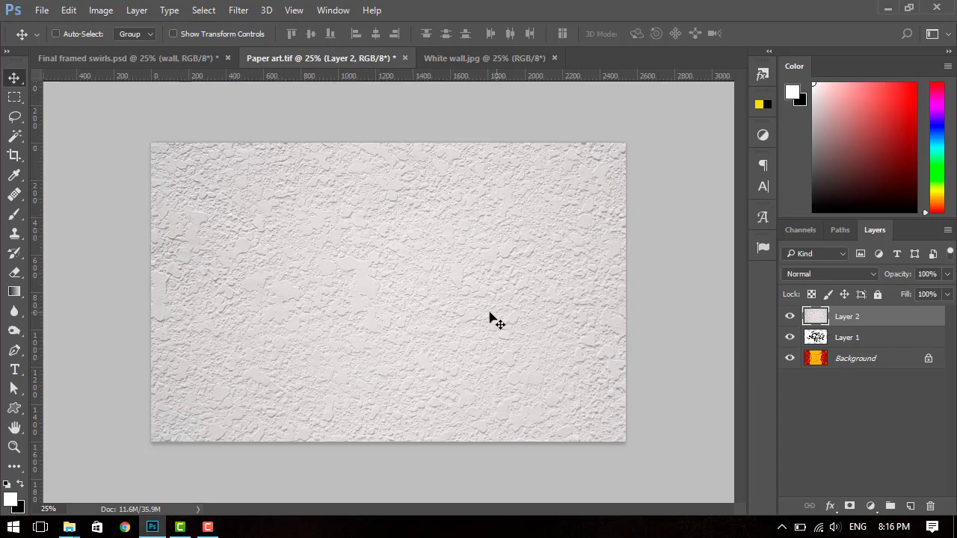
- Apply and commit a Free Transform on the wall layer, then delete the wall texture layer
click(66, 10)
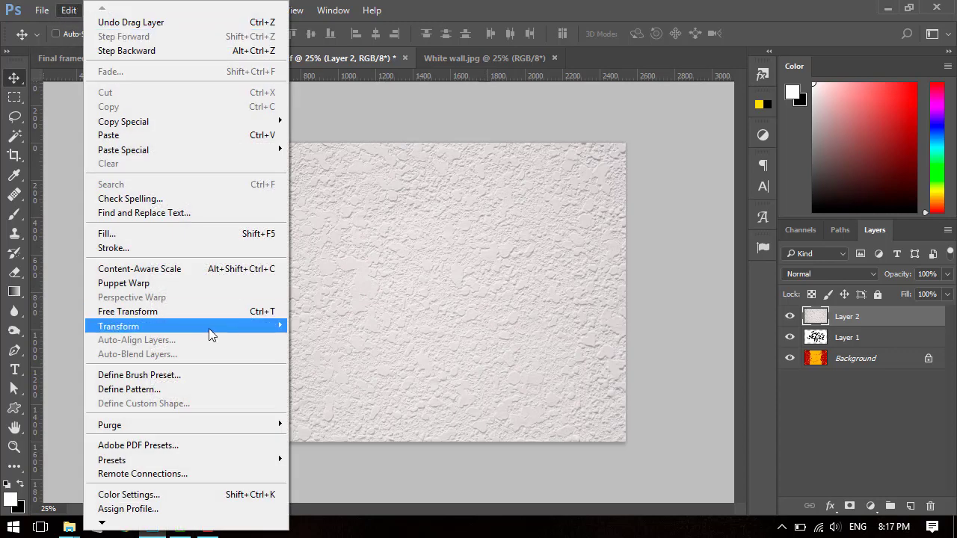
click(216, 311)
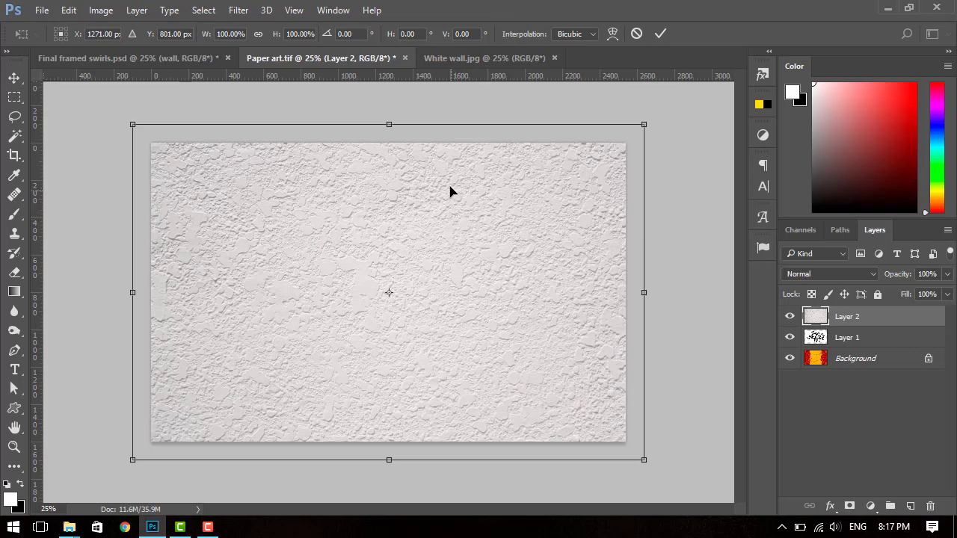
key(Return)
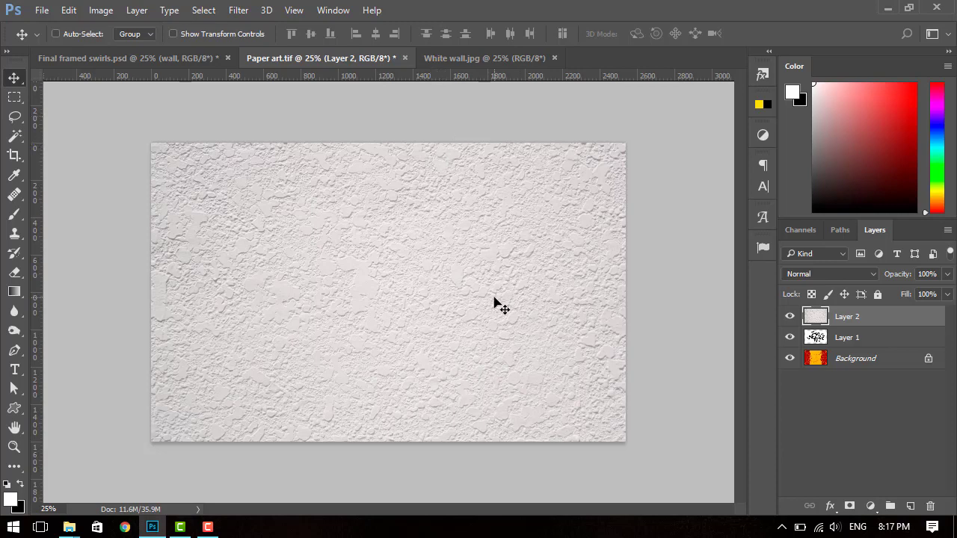
key(Delete)
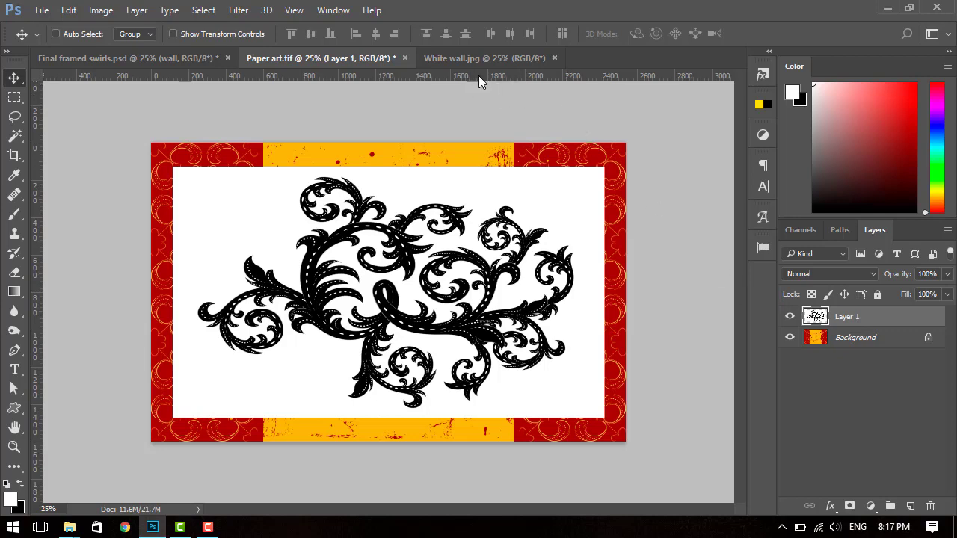
- Float White wall.jpg in its own smaller window positioned to the right
click(461, 59)
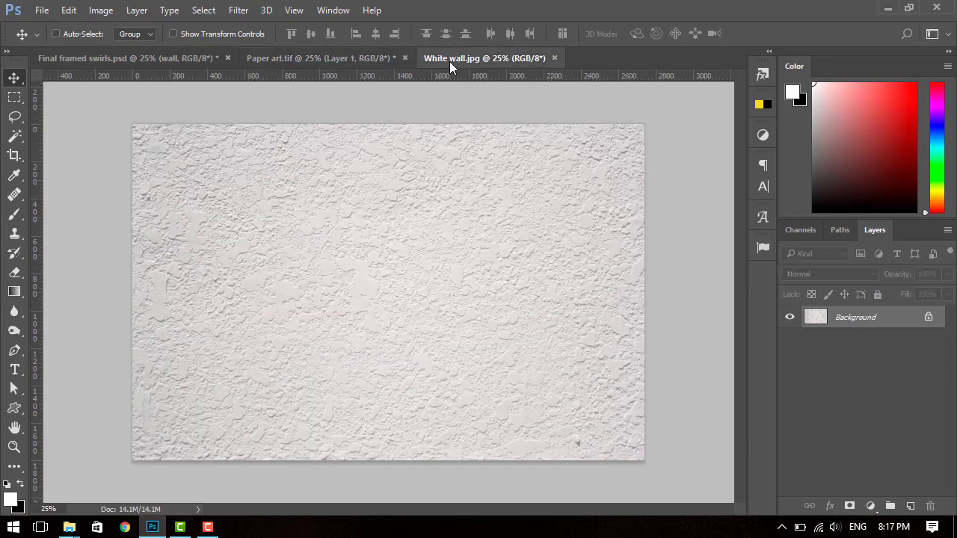
mouse_move(452, 55)
mouse_down()
mouse_move(683, 206)
mouse_move(502, 123)
mouse_up()
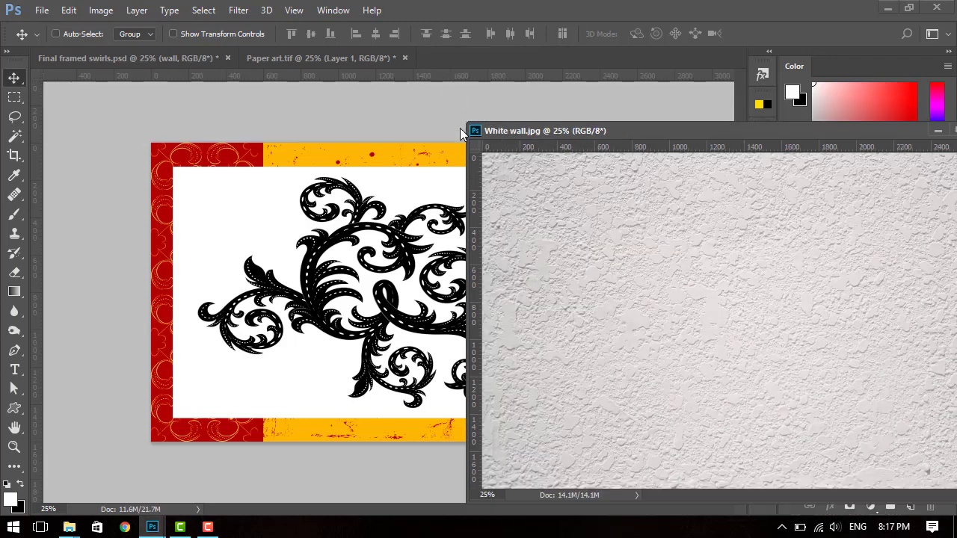
mouse_move(497, 133)
mouse_down()
mouse_move(444, 61)
mouse_move(484, 205)
mouse_move(399, 141)
mouse_up()
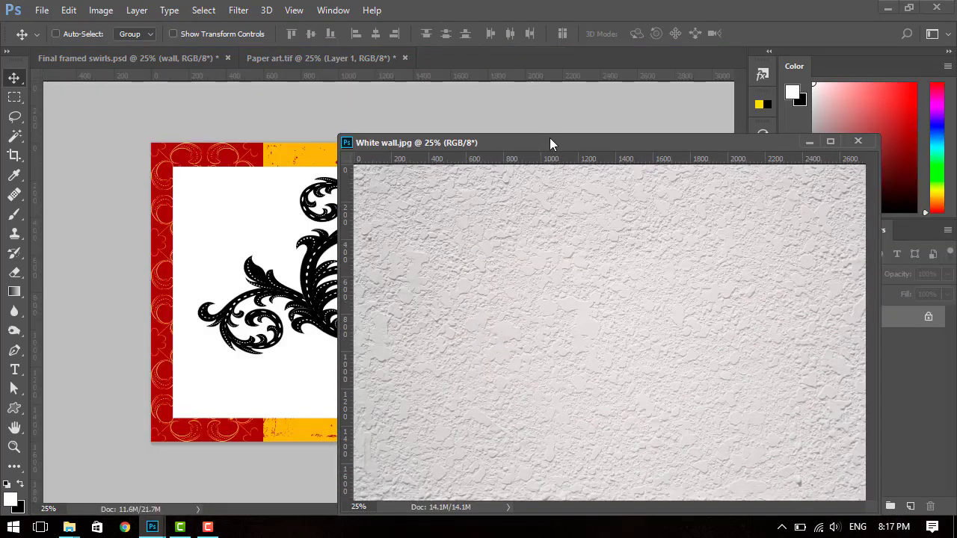
drag(549, 142, 458, 96)
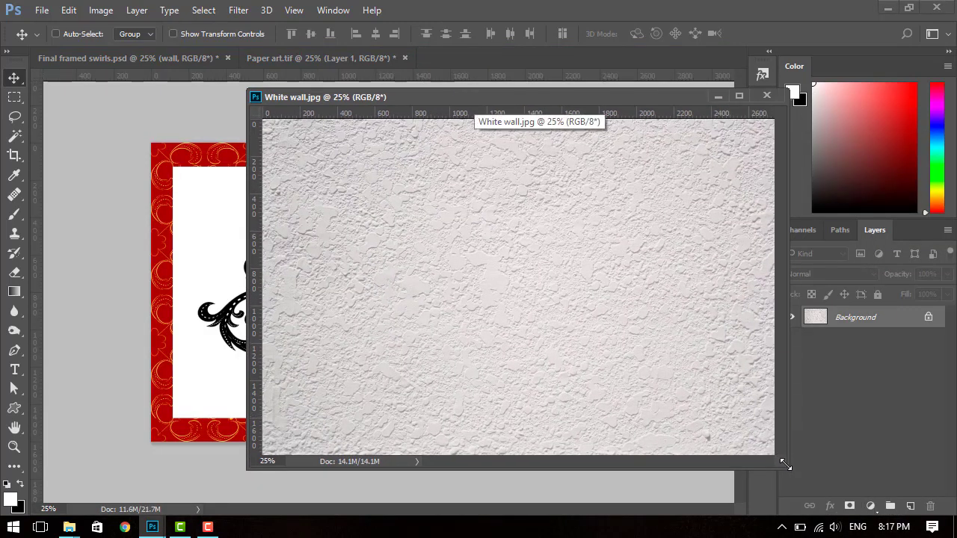
drag(785, 465, 647, 419)
mouse_move(497, 103)
mouse_down()
mouse_move(577, 133)
mouse_move(766, 141)
mouse_up()
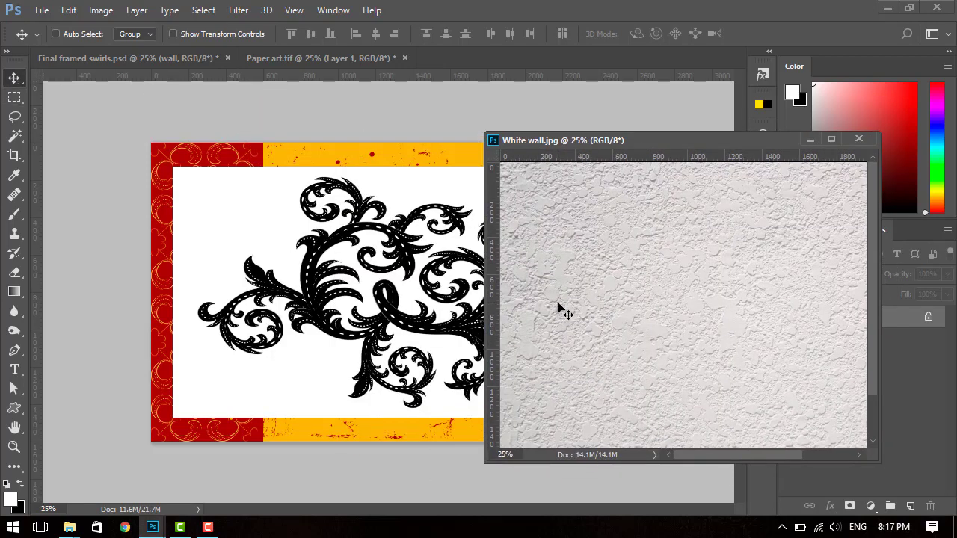
- Drag the wall texture into Paper art.tif as Layer 2, apply Free Transform, and try re-docking
drag(671, 333, 302, 343)
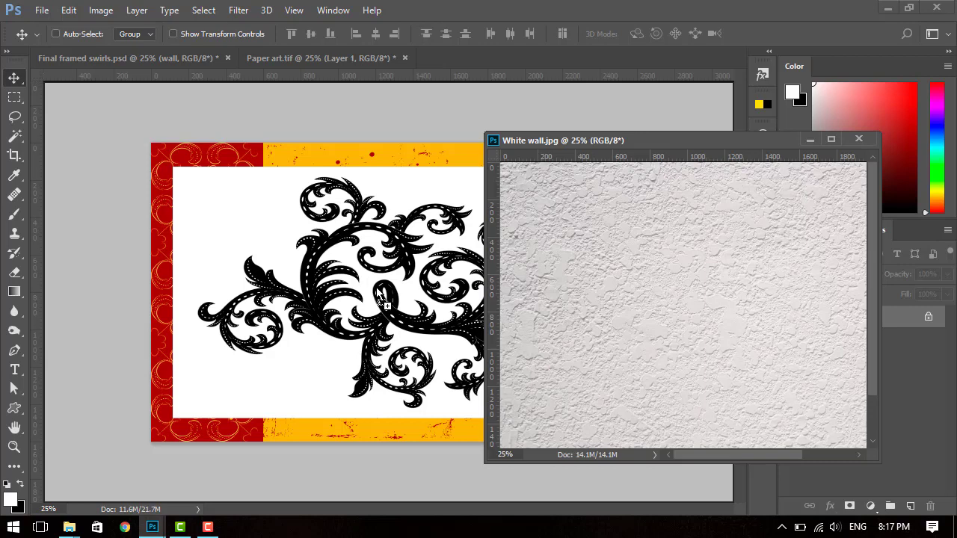
drag(383, 301, 383, 301)
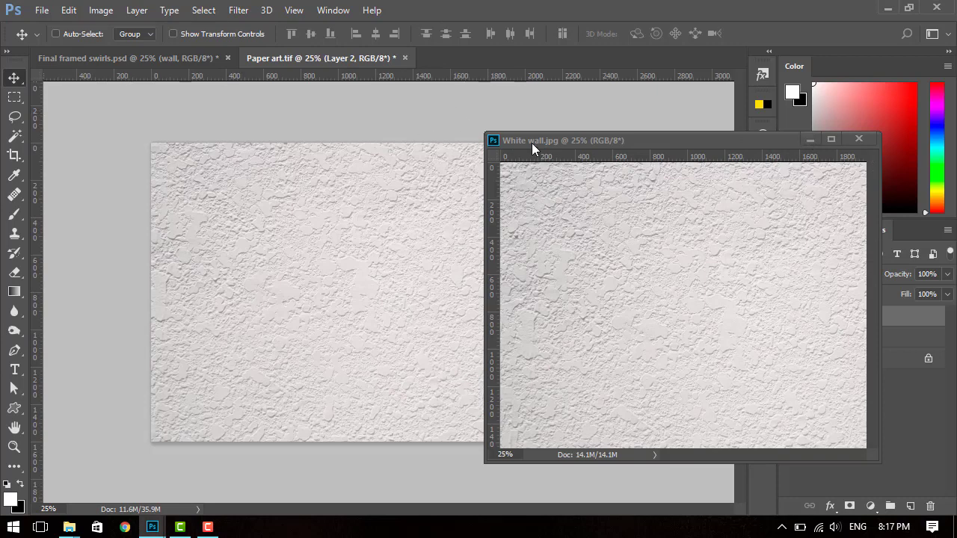
click(504, 129)
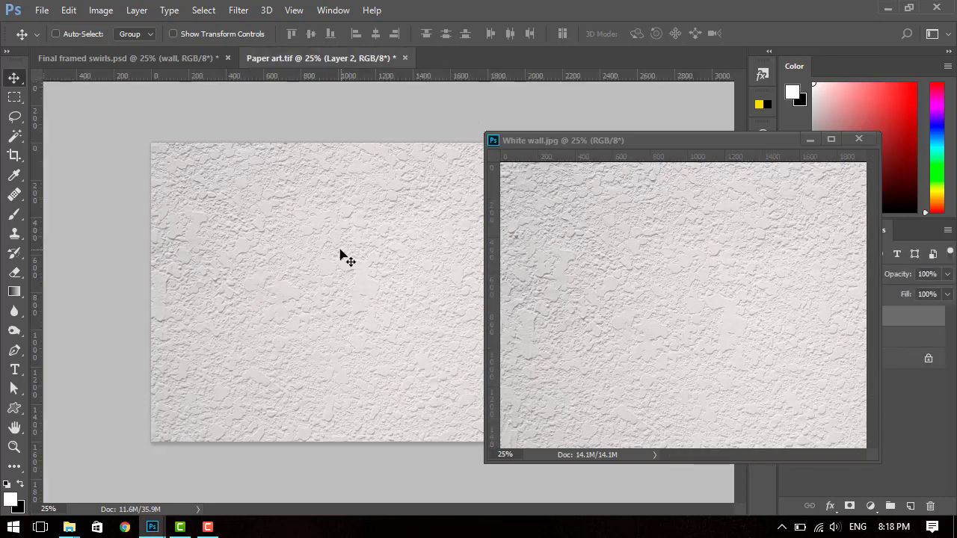
key(ctrl+t)
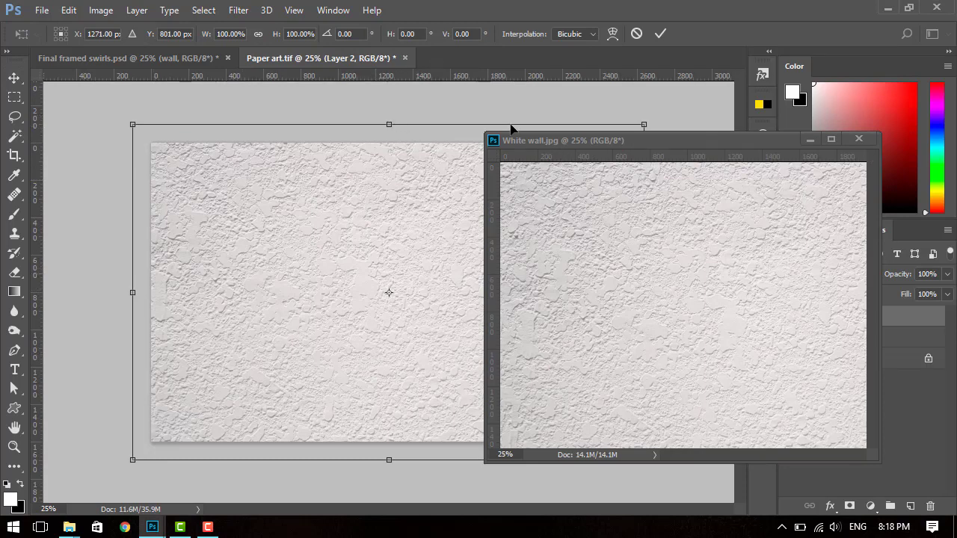
key(Return)
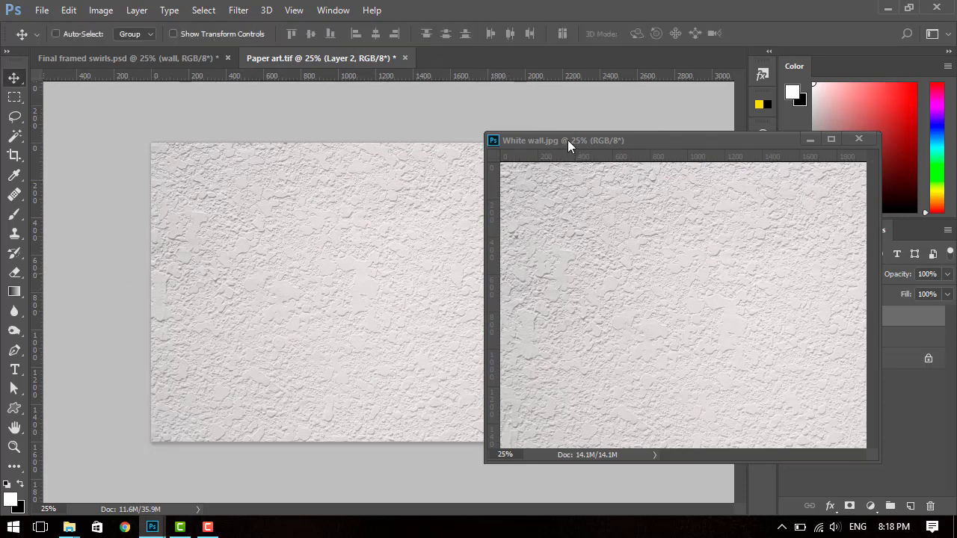
click(567, 140)
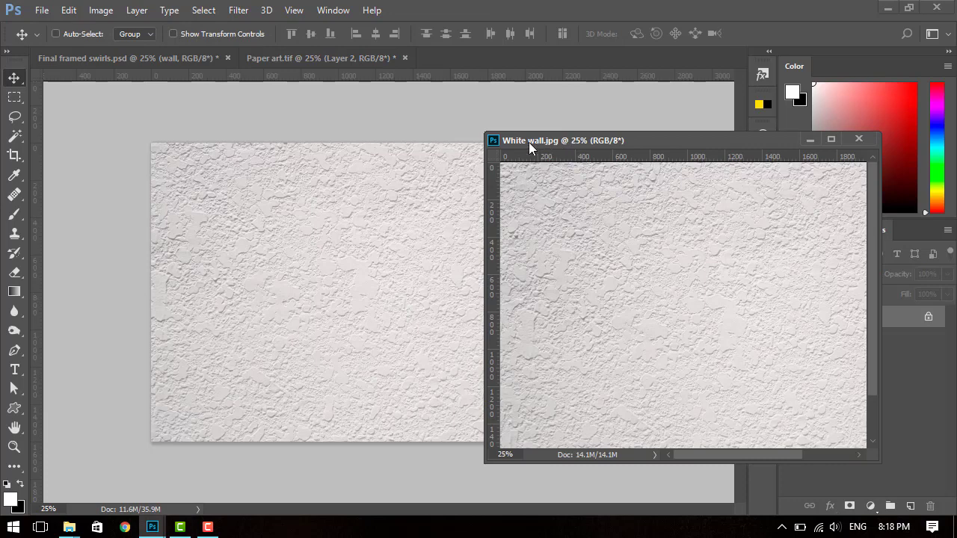
mouse_move(547, 144)
mouse_down()
mouse_move(475, 63)
mouse_move(430, 131)
mouse_up()
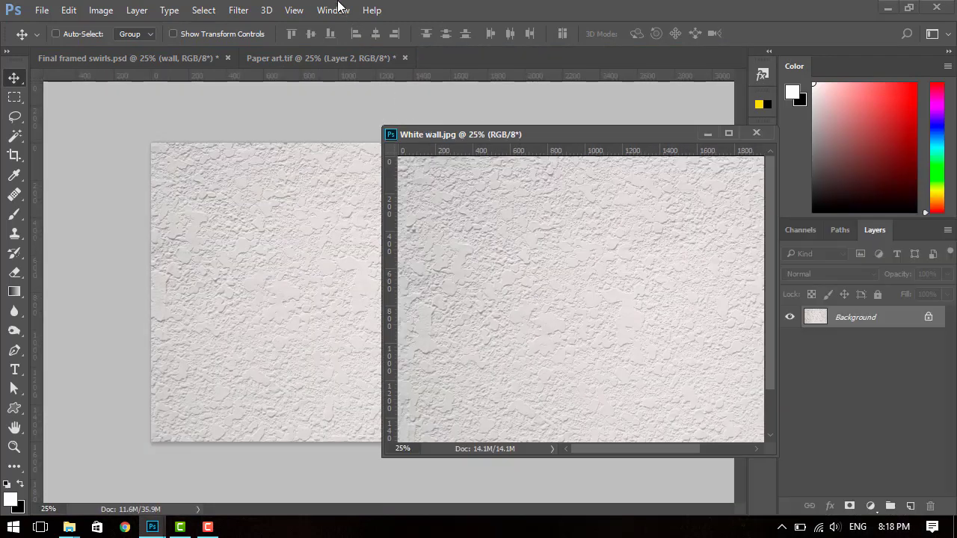
- Consolidate all images to tabs via Window > Arrange and return to Paper art.tif
click(333, 10)
mouse_move(293, 11)
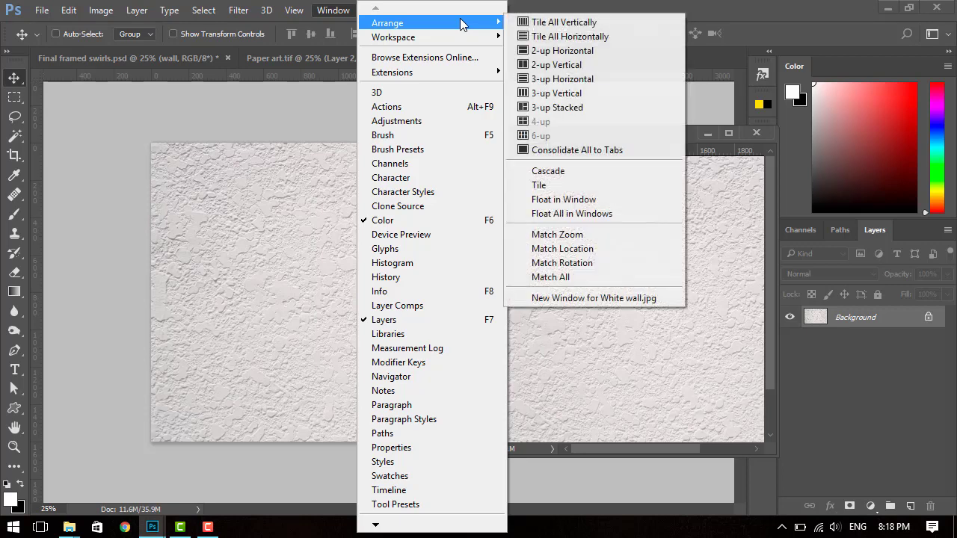
mouse_move(418, 23)
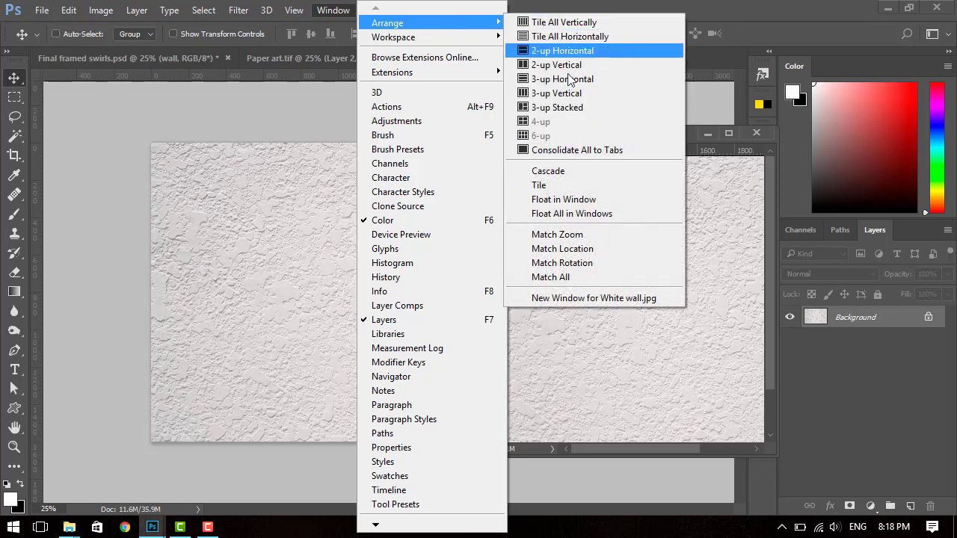
click(566, 149)
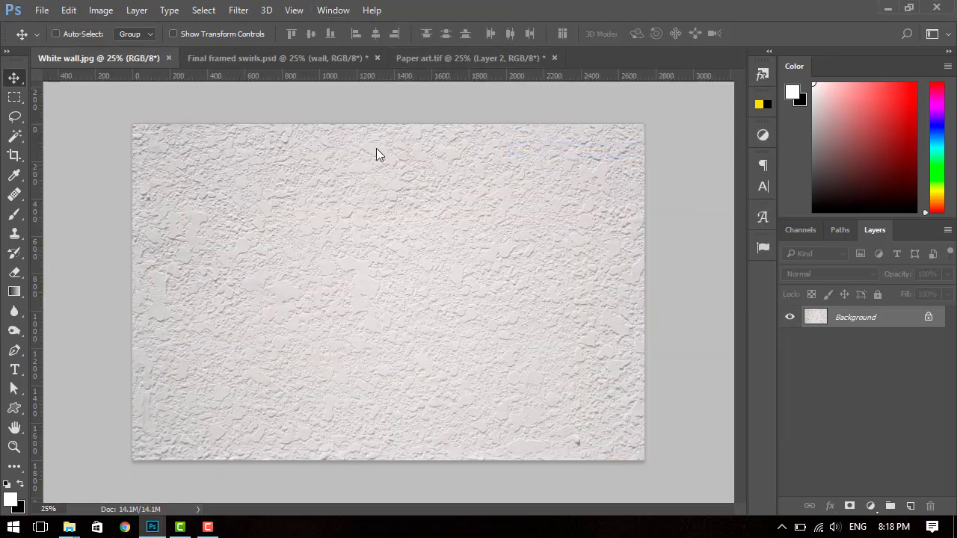
click(307, 57)
click(466, 56)
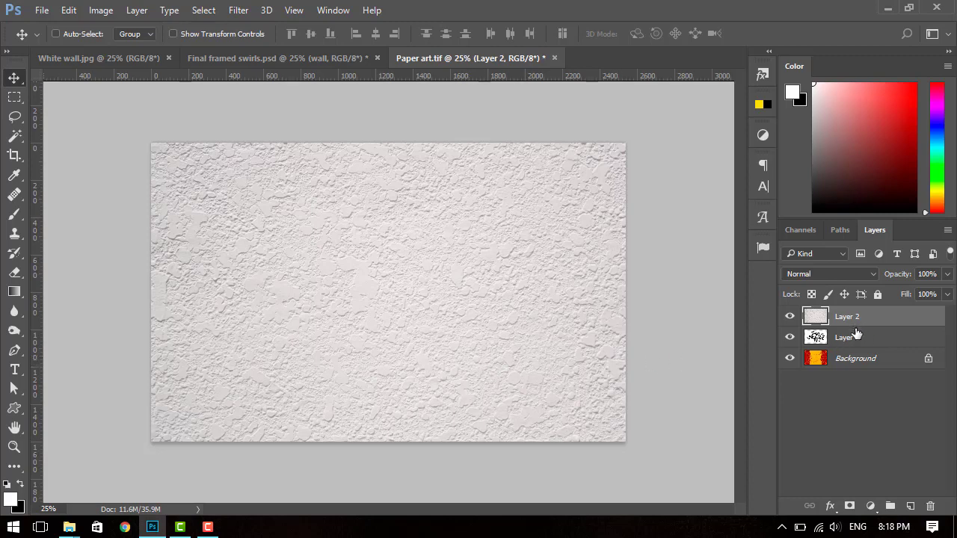
- Rearrange the wall texture and swirl layers so the wall sits as Layer 2 on top
click(856, 415)
drag(846, 315, 845, 315)
drag(867, 342, 869, 385)
drag(865, 340, 859, 386)
drag(830, 317, 829, 345)
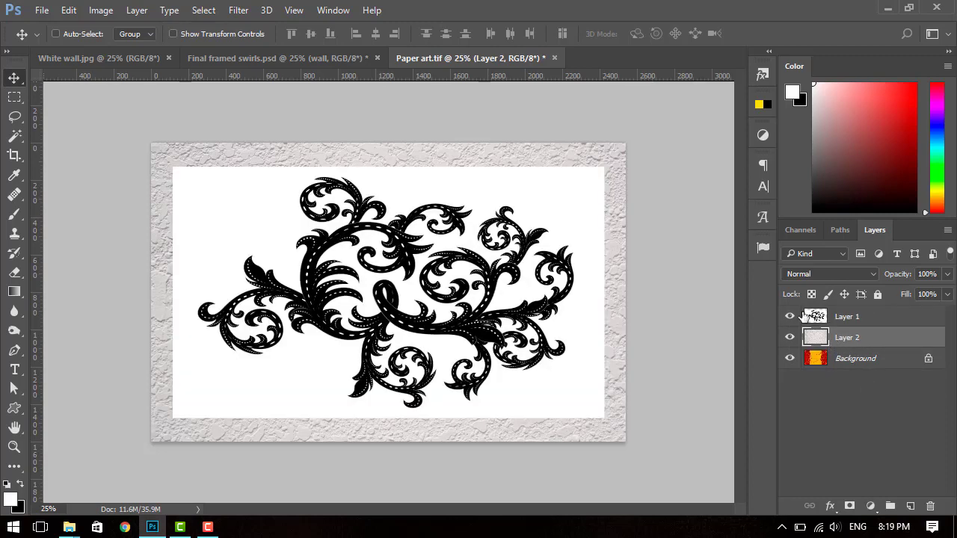
mouse_move(825, 320)
mouse_down()
mouse_move(822, 341)
mouse_move(831, 335)
mouse_up()
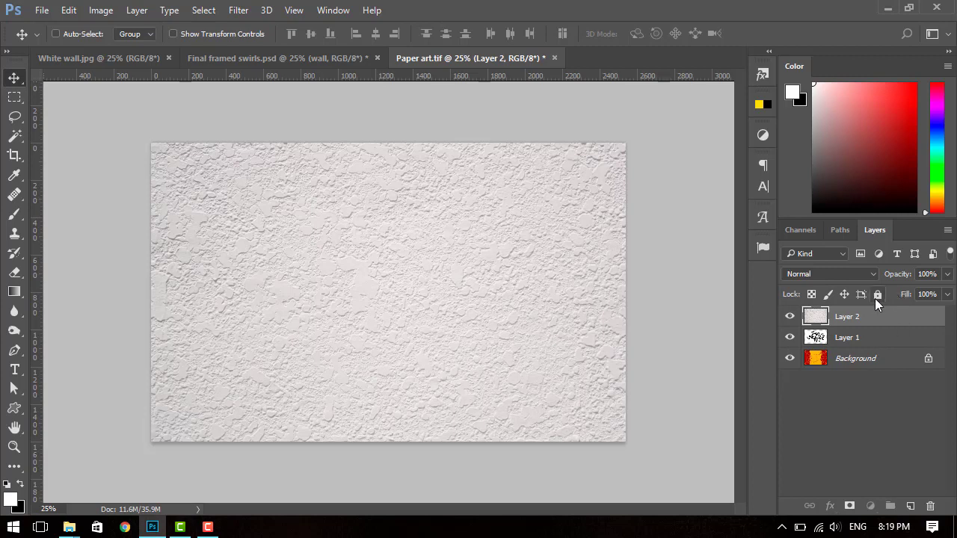
- Convert the red-and-yellow Background into Layer 0 and begin renaming it
click(925, 362)
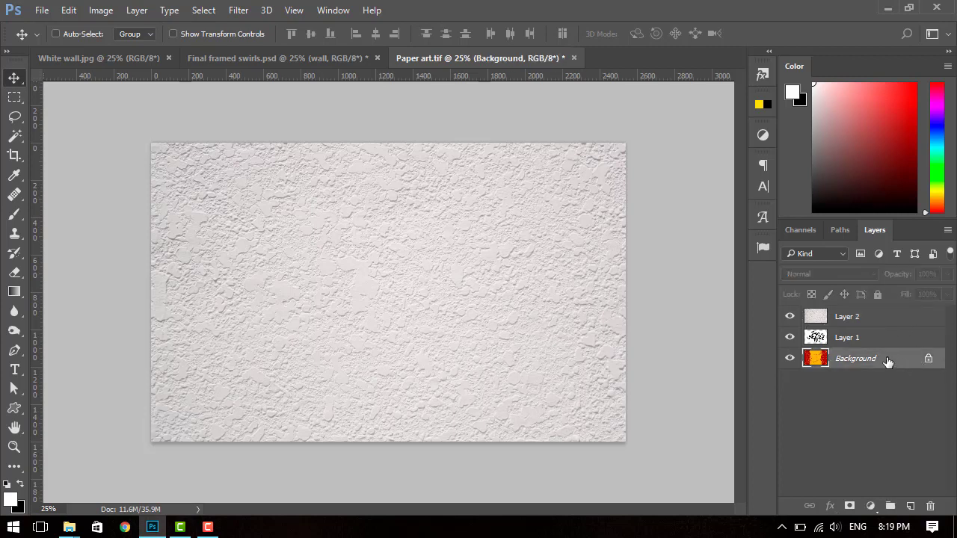
double_click(887, 362)
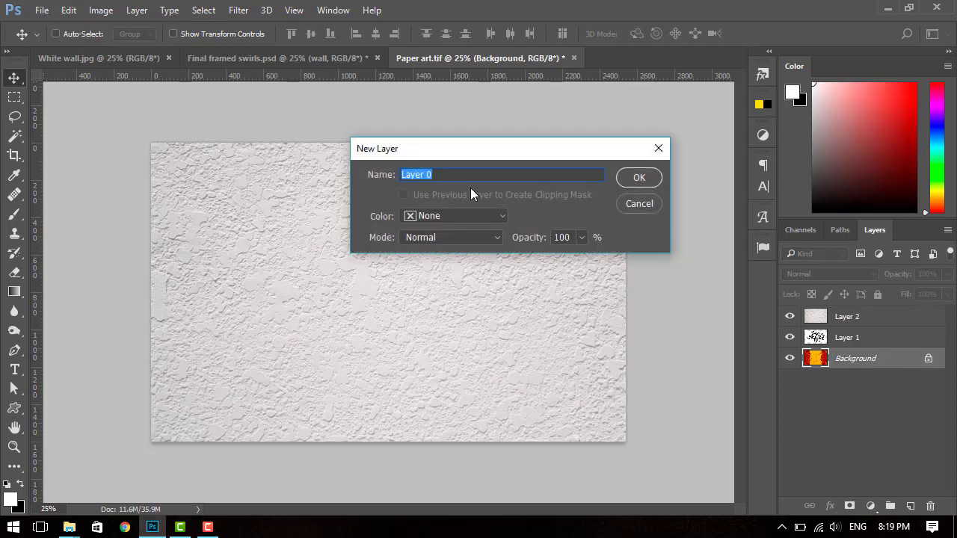
key(Return)
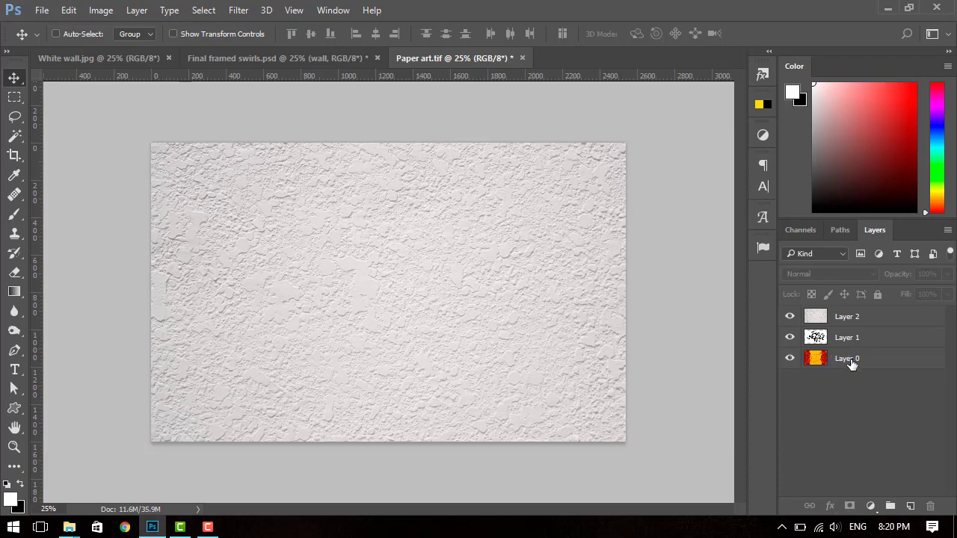
double_click(850, 360)
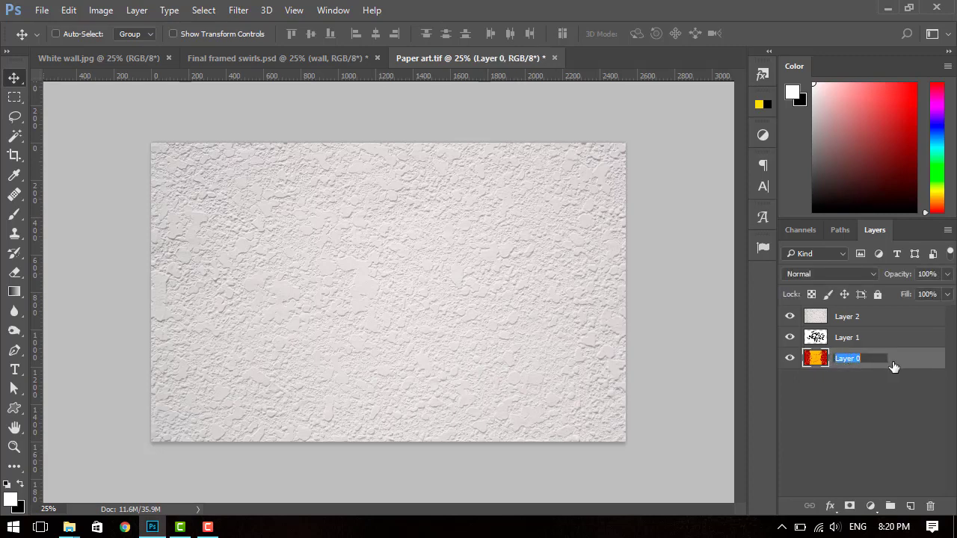
key(BackSpace)
- Finish renaming the red-and-yellow layer to 'Papaer Back'
text(aer)
key(Return)
click(848, 419)
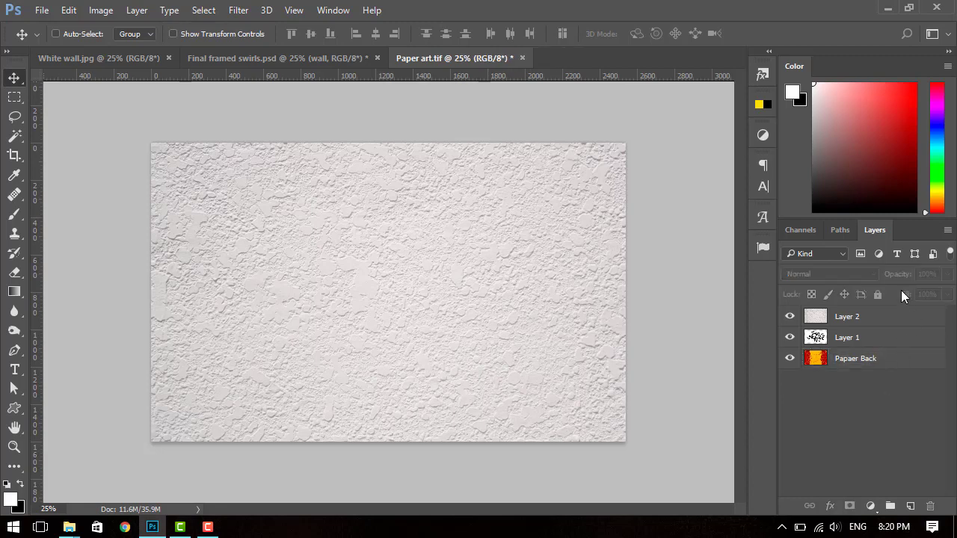
- Restack the layers: swirl Layer 1 on top, Papaer Back in the middle, wall Layer 2 at the bottom
drag(868, 358, 808, 367)
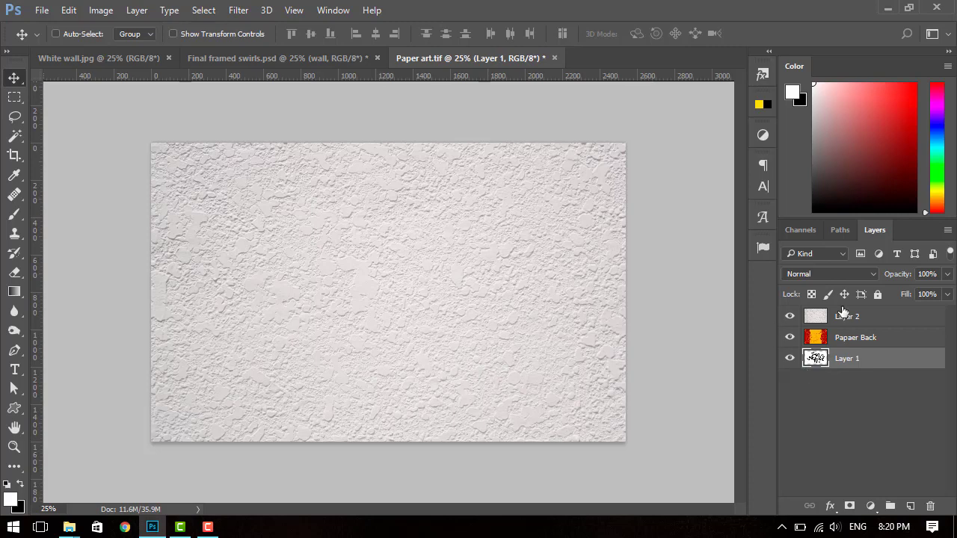
drag(826, 317, 822, 372)
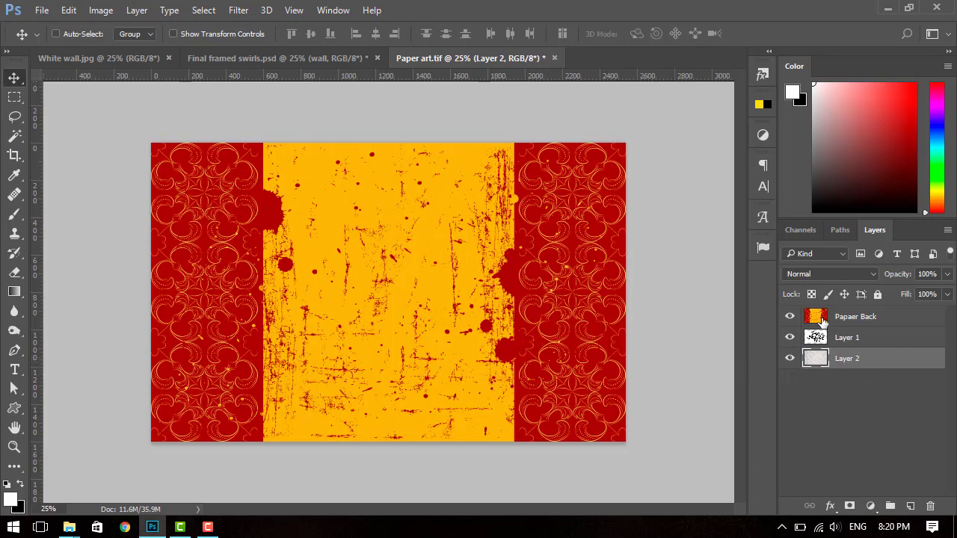
drag(818, 323, 828, 342)
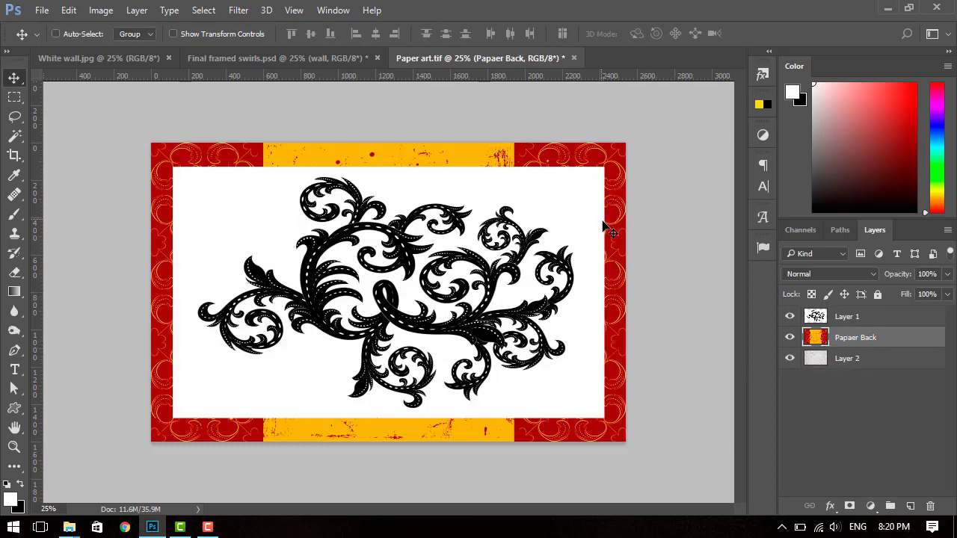
- Rename Layer 2, the texture layer, to 'wall'
click(845, 363)
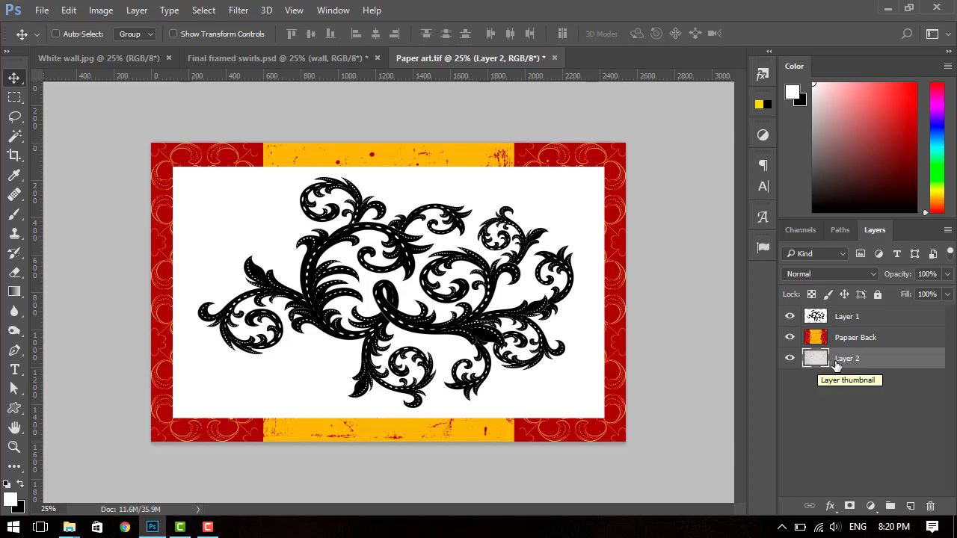
double_click(856, 359)
key(BackSpace)
text(ll)
key(Return)
click(880, 377)
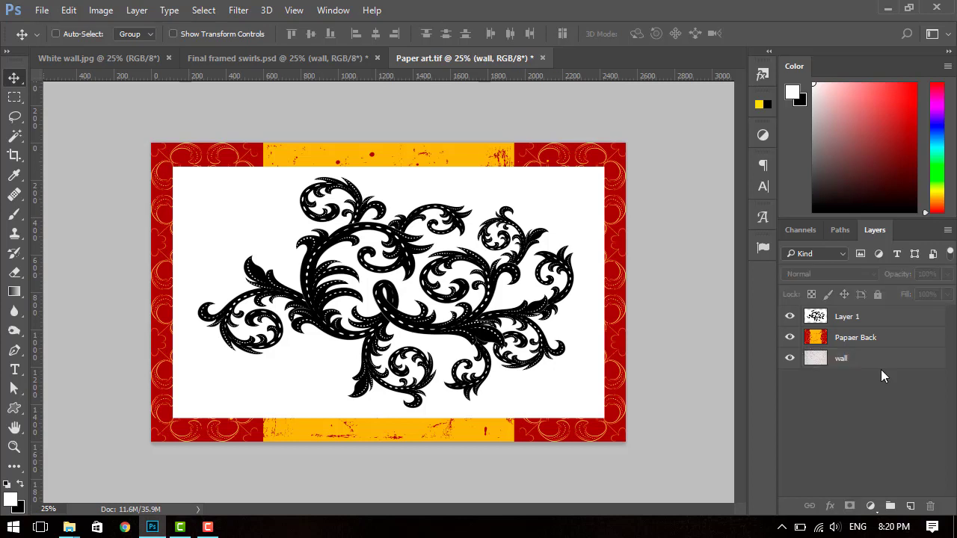
- Rename Layer 1 to 'swirl', then briefly hide and re-show Papaer Back to check the wall
double_click(846, 316)
text(swi)
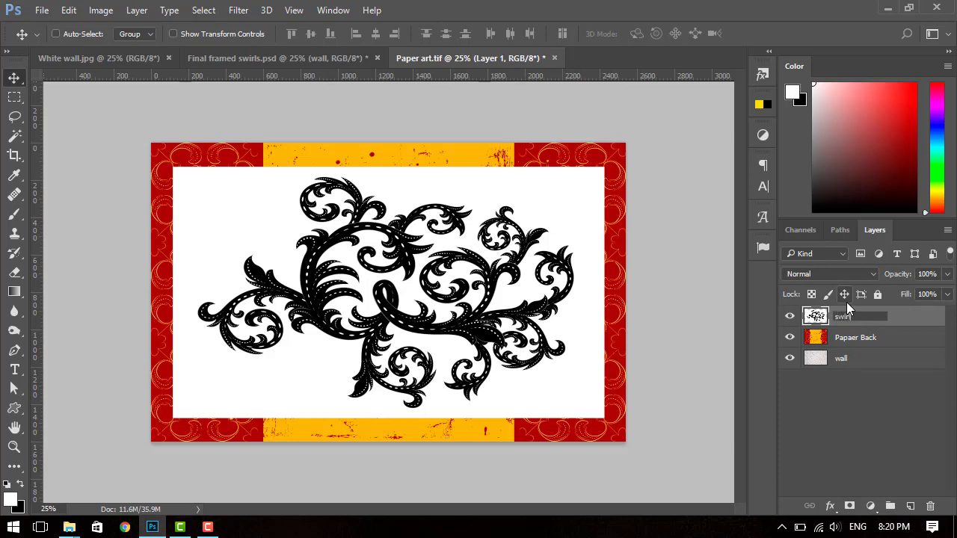
text(rl)
key(Return)
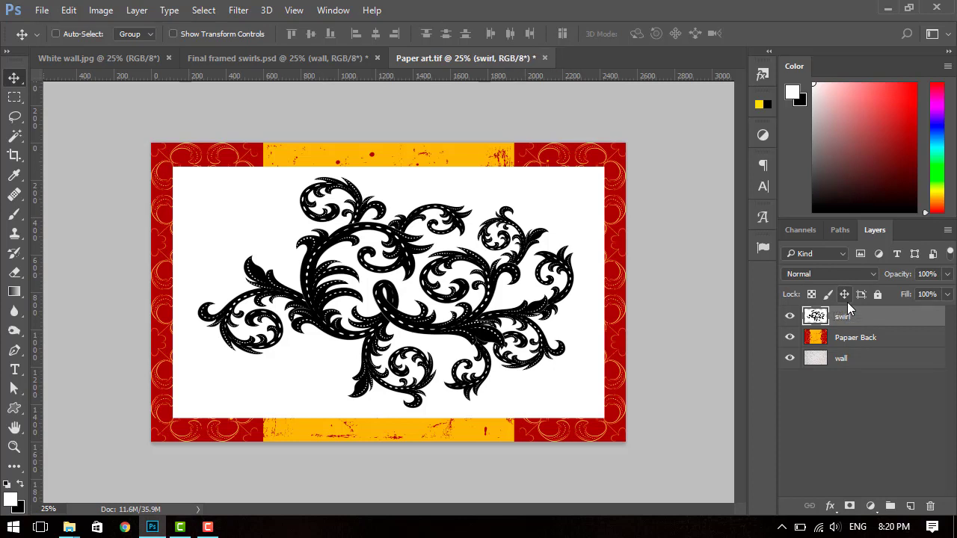
click(848, 390)
click(789, 337)
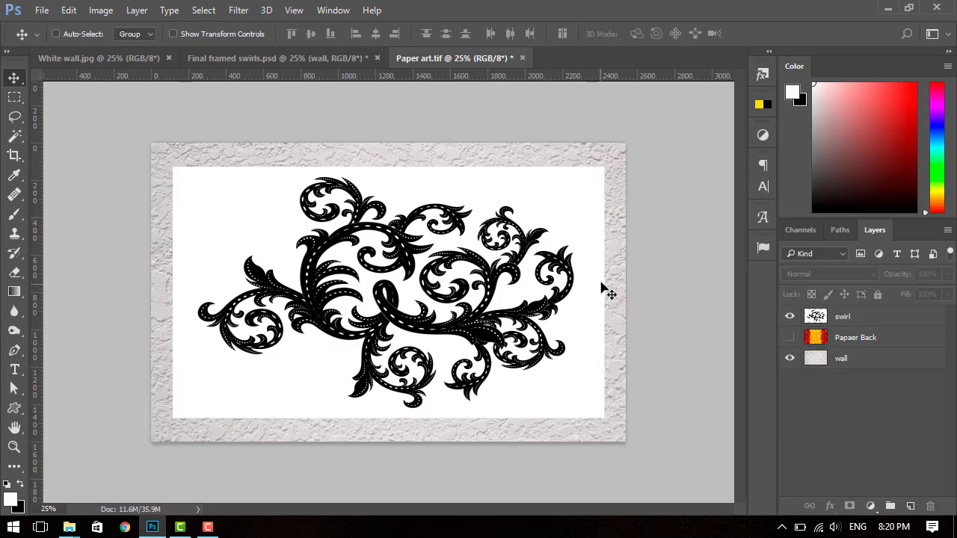
click(789, 337)
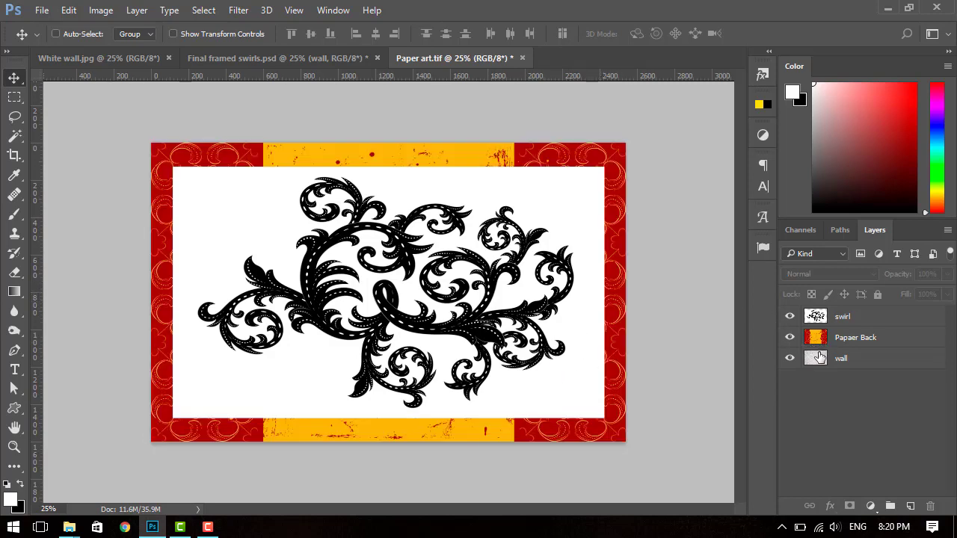
- Use Image > Reveal All on the wall layer so the whole texture frames the paper
click(822, 359)
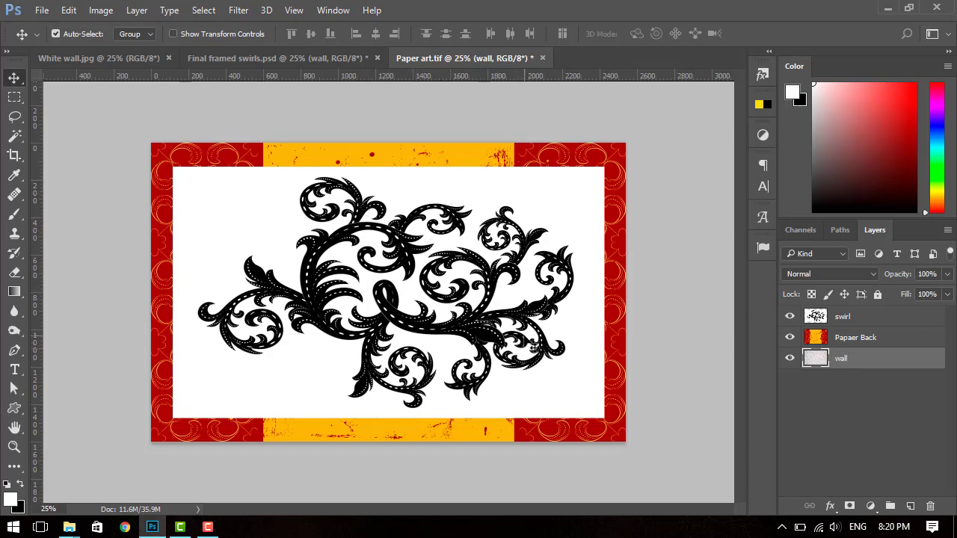
key(ctrl+t)
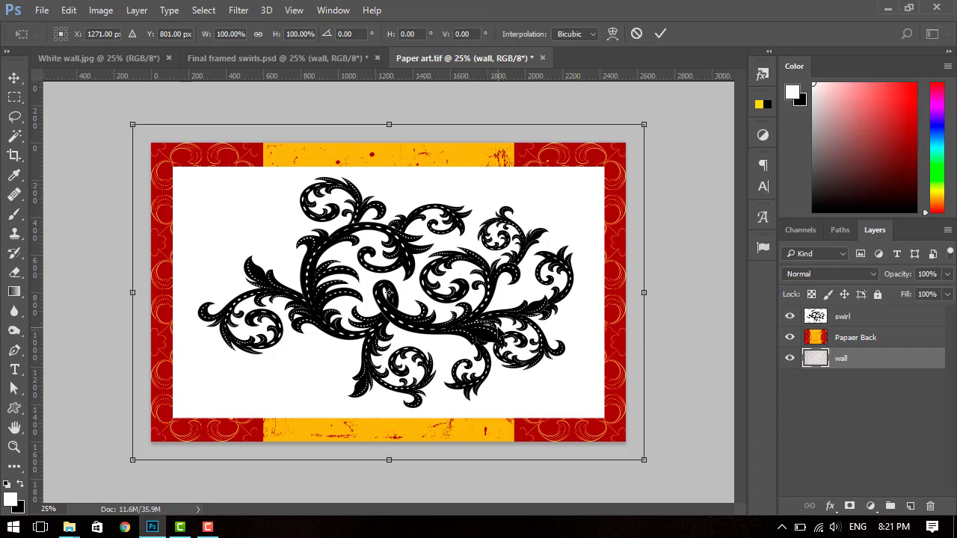
key(Return)
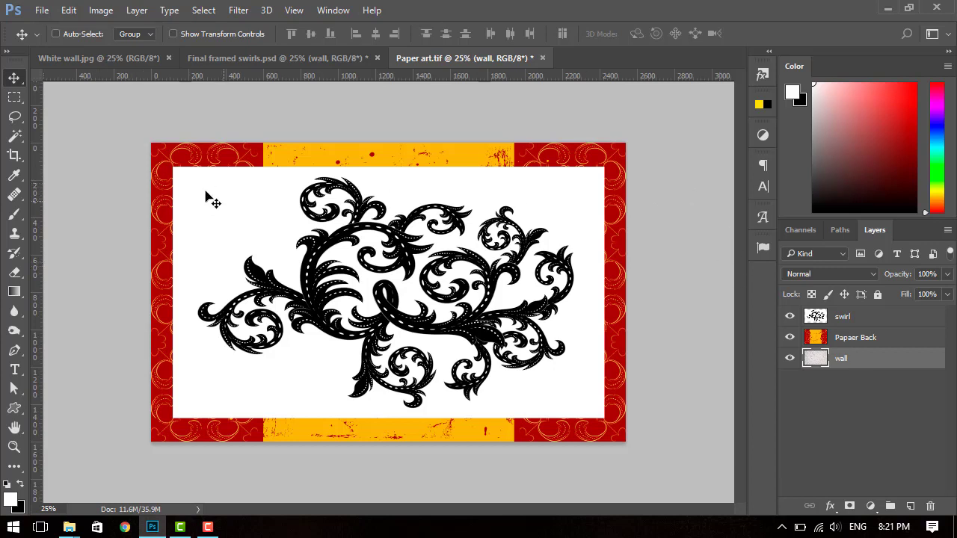
click(101, 11)
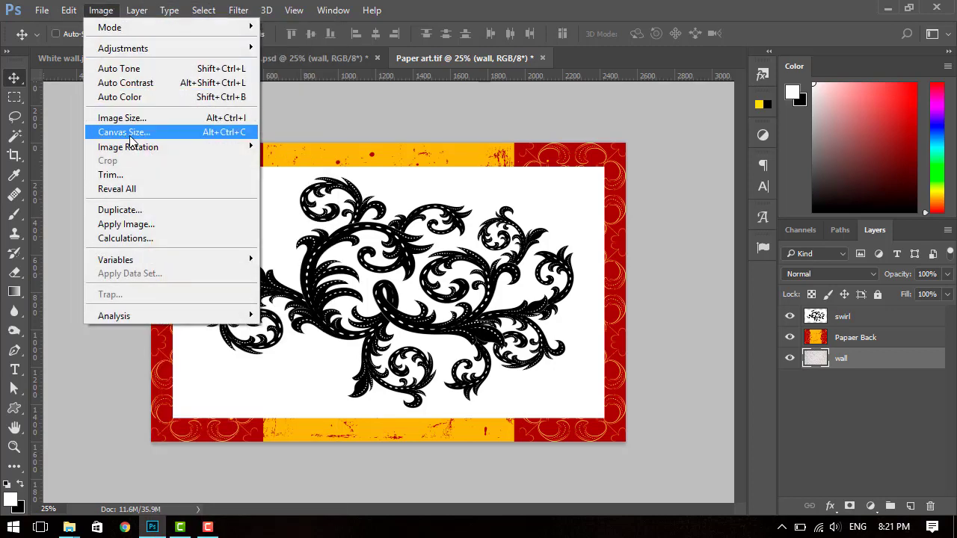
click(134, 187)
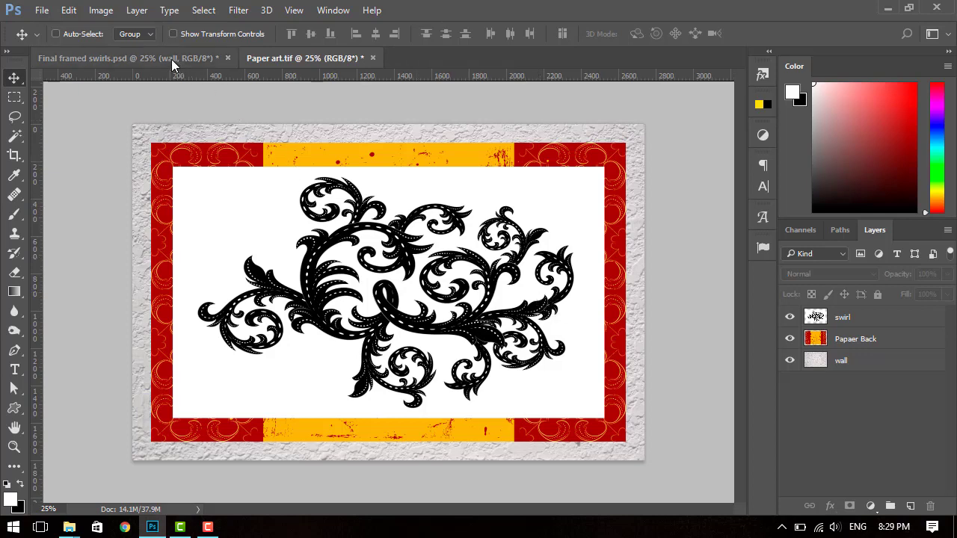
click(187, 54)
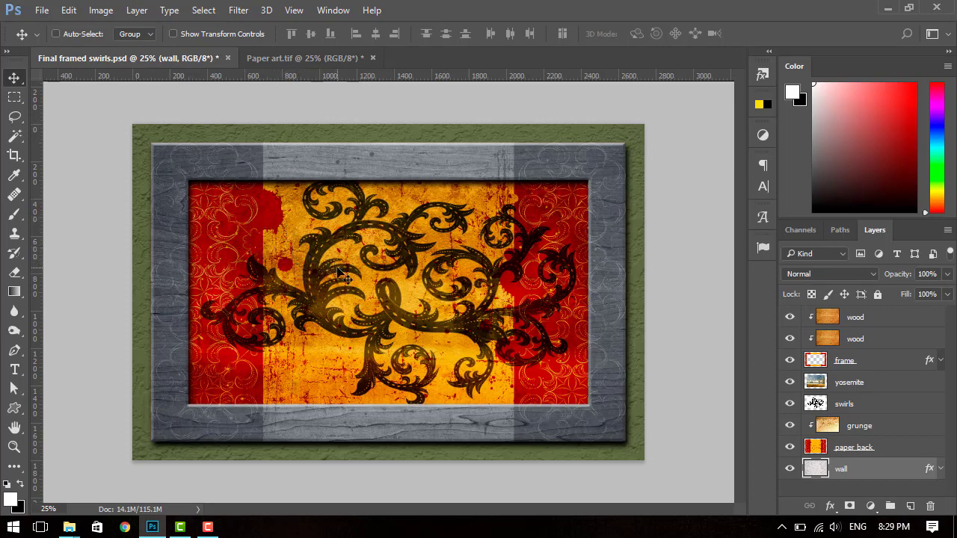
click(305, 58)
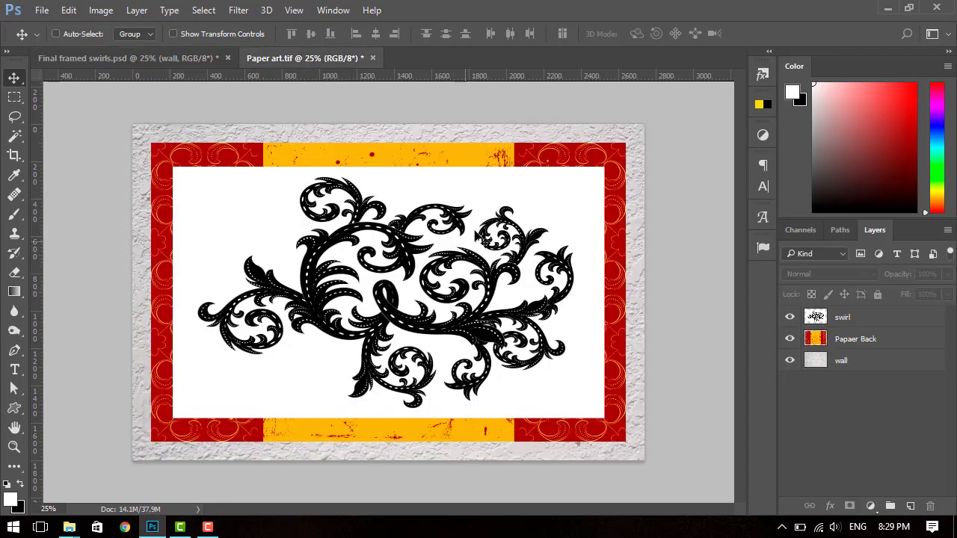
click(197, 58)
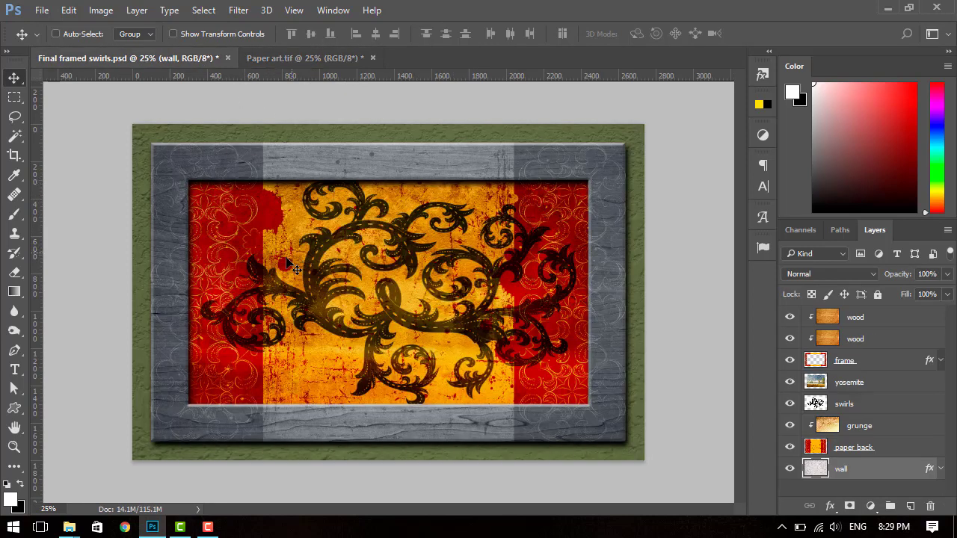
click(315, 59)
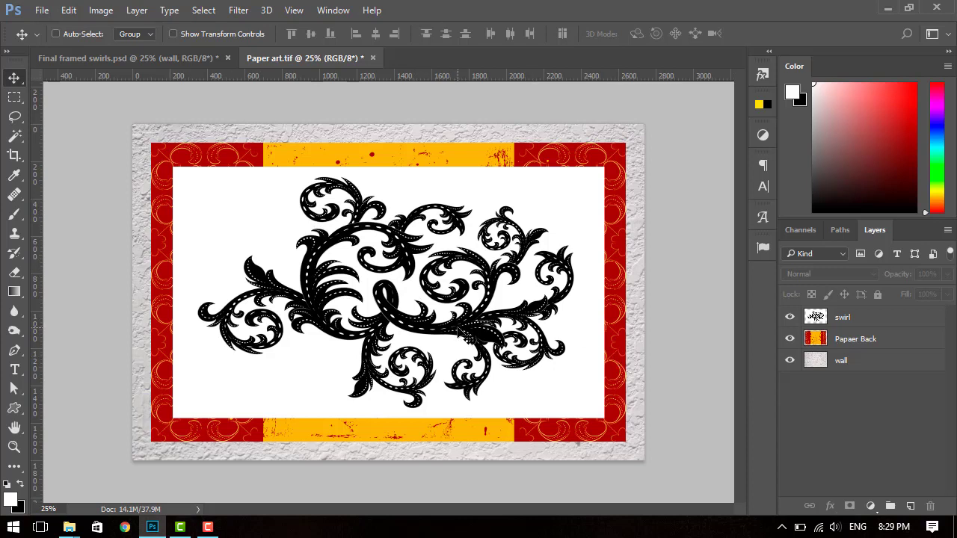
- Test lower swirl layer opacities, around 50% and 35%, and preview the blend
click(852, 318)
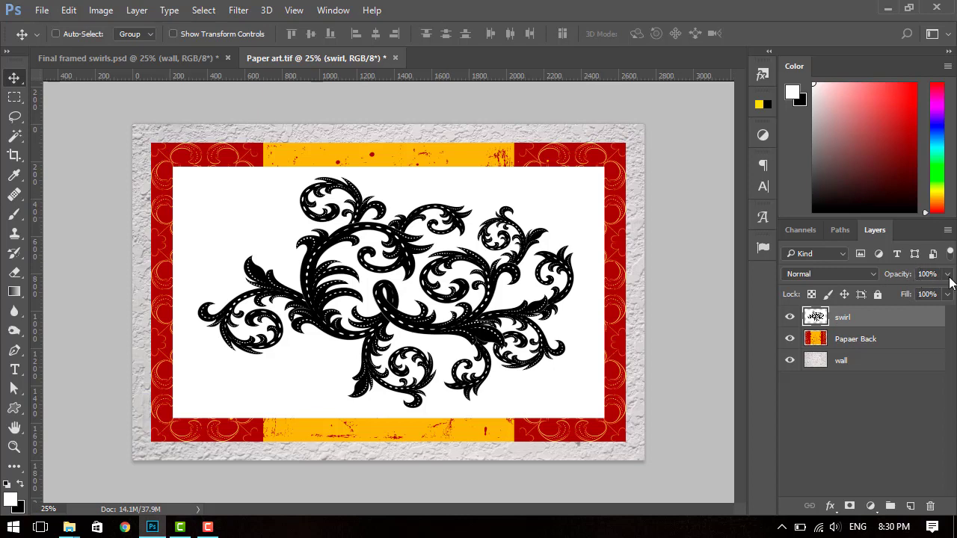
click(948, 275)
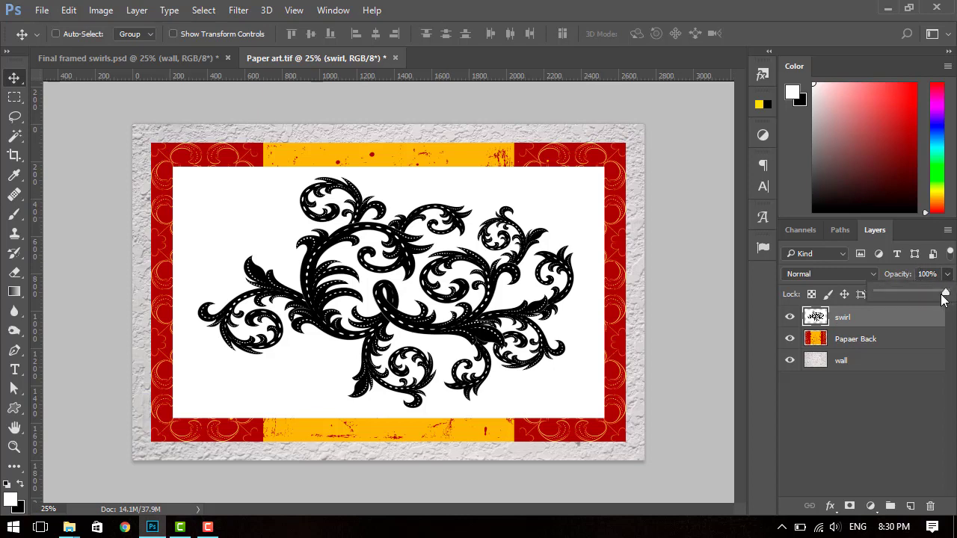
drag(946, 294, 900, 292)
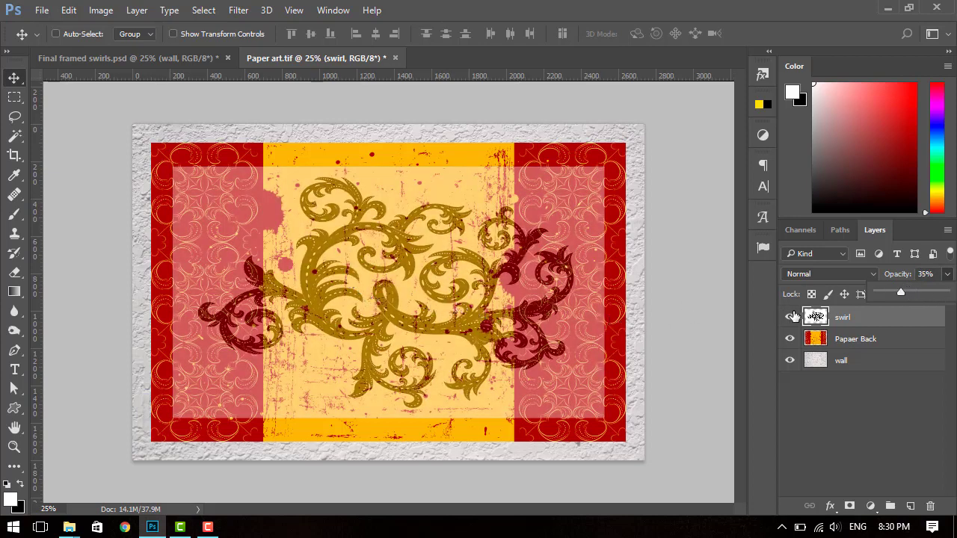
mouse_move(896, 293)
mouse_down()
mouse_move(870, 294)
mouse_move(944, 295)
mouse_up()
click(907, 420)
- Try further swirl opacities around 48% and 39% to compare the blend
click(884, 318)
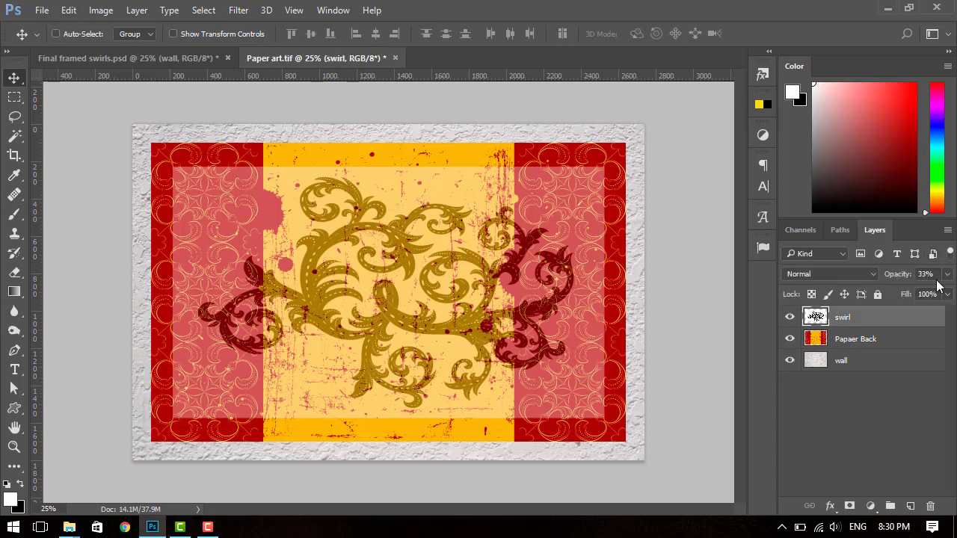
click(946, 274)
mouse_move(900, 291)
mouse_down()
mouse_move(910, 293)
mouse_move(903, 278)
mouse_up()
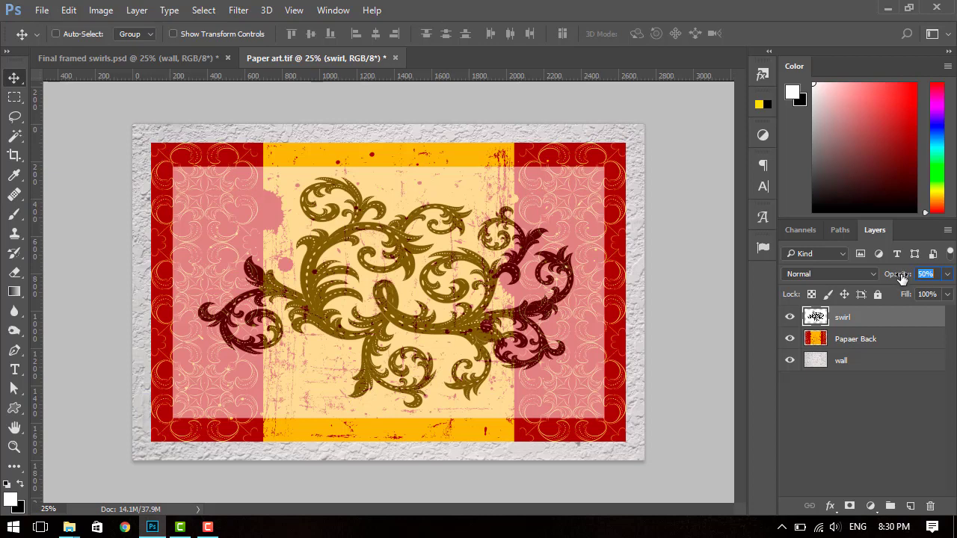
mouse_move(902, 276)
mouse_down()
mouse_move(875, 278)
mouse_move(931, 276)
mouse_move(893, 278)
mouse_up()
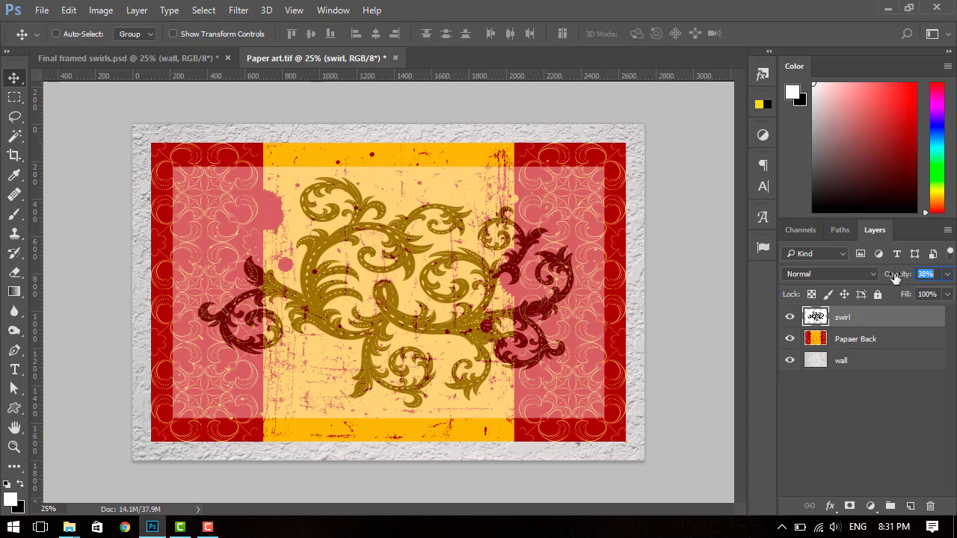
drag(895, 276, 897, 278)
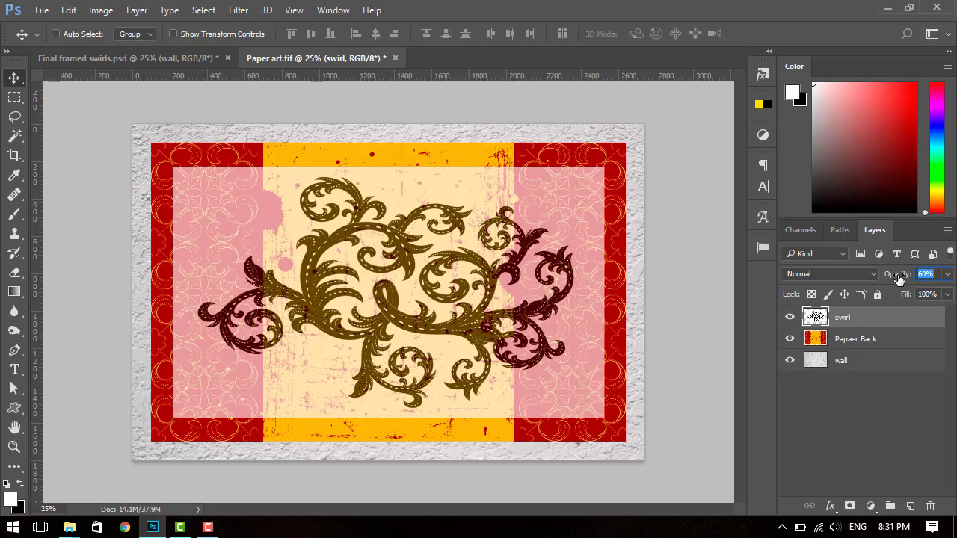
click(897, 396)
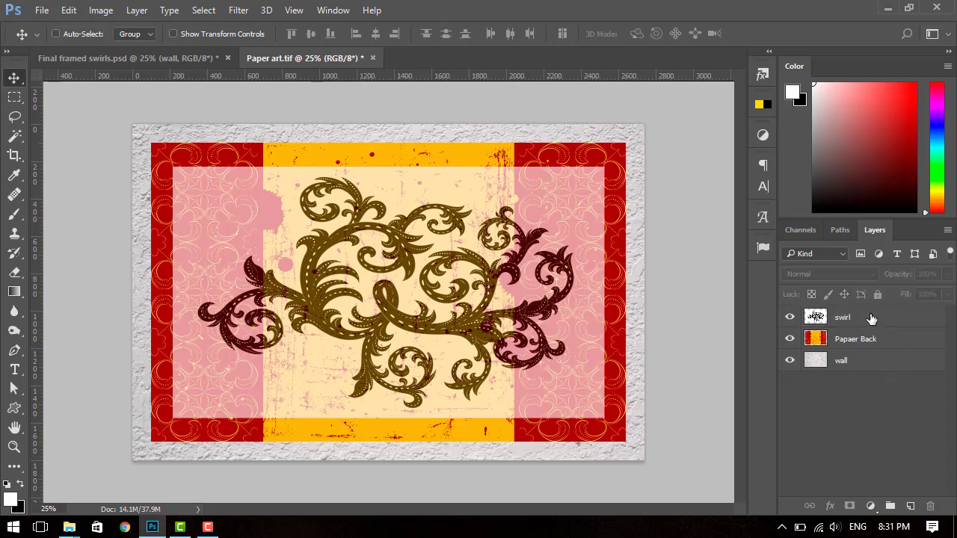
- Return the swirl layer to full 100% opacity after briefly setting 40%
click(871, 318)
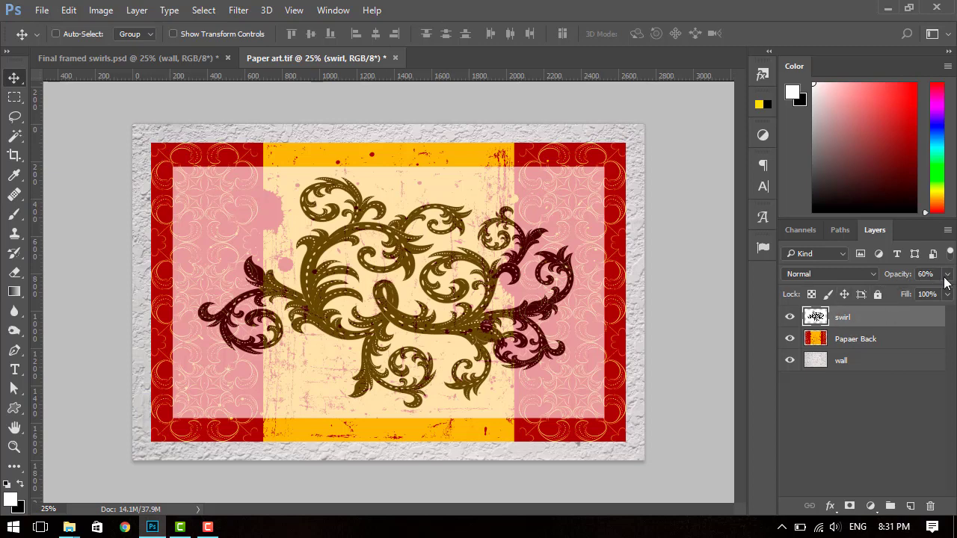
click(879, 402)
click(860, 320)
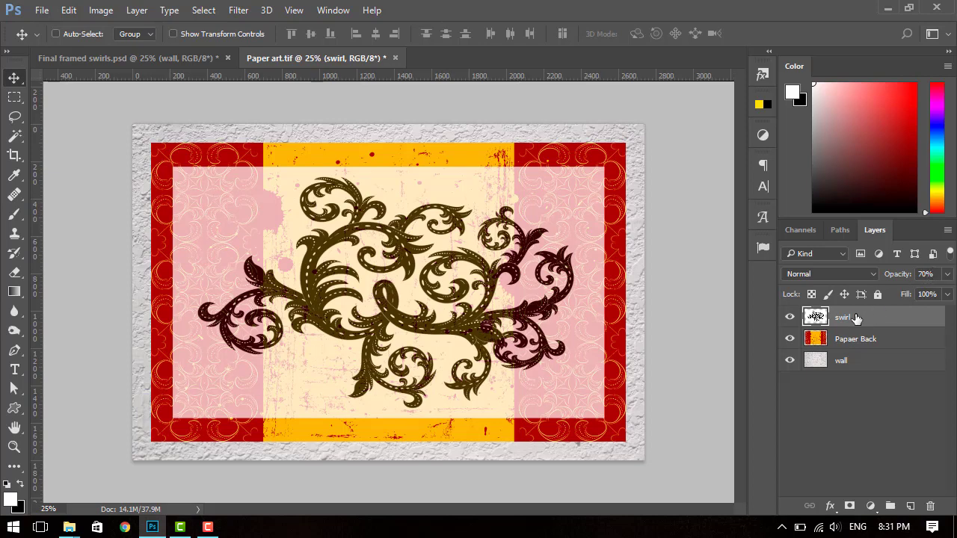
key(4)
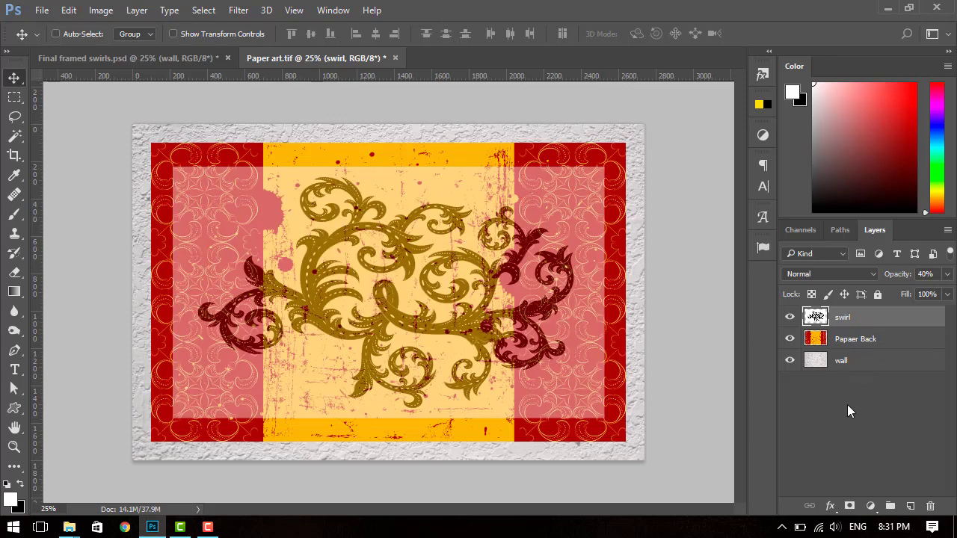
click(946, 274)
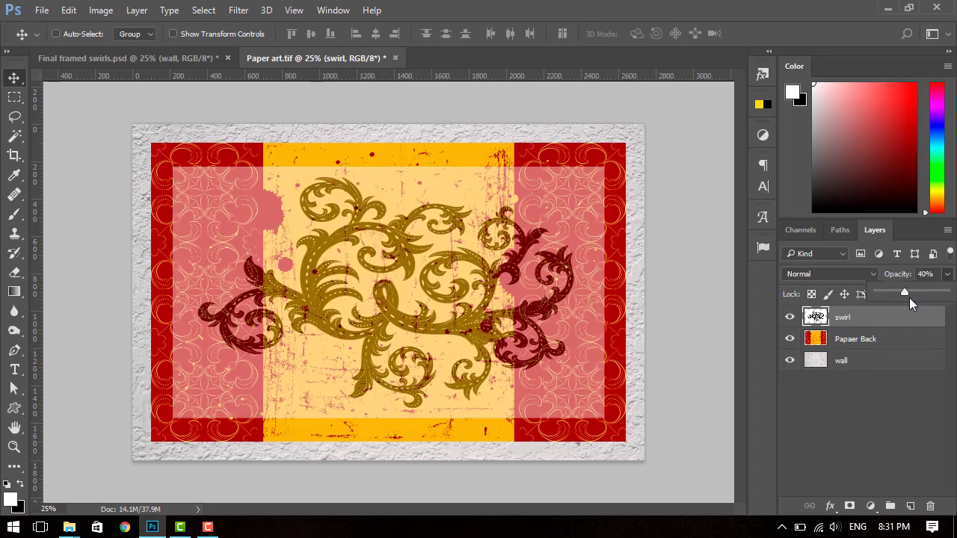
drag(903, 290, 950, 292)
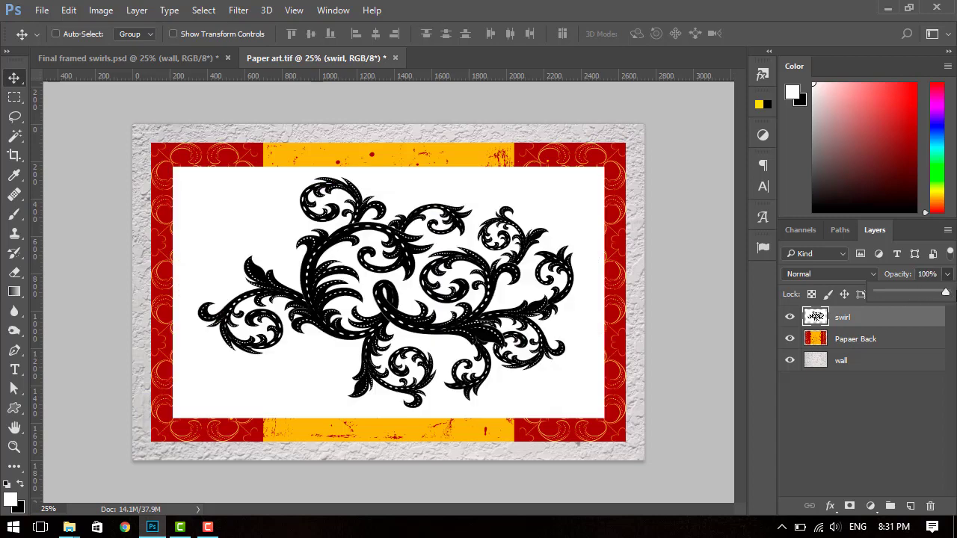
click(905, 412)
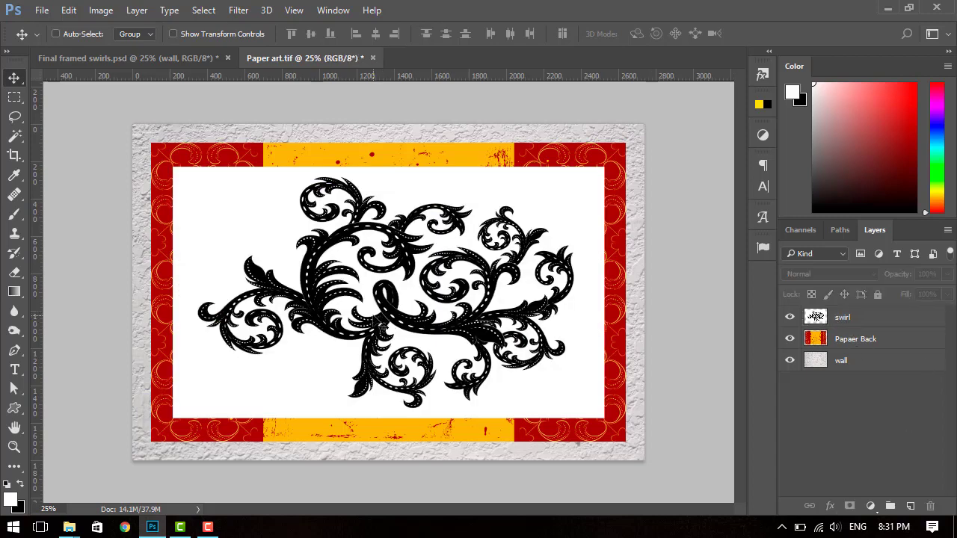
- At 33.3% zoom, choose the Magic Wand tool with tolerance 40 on the swirl layer
key(ctrl+plus)
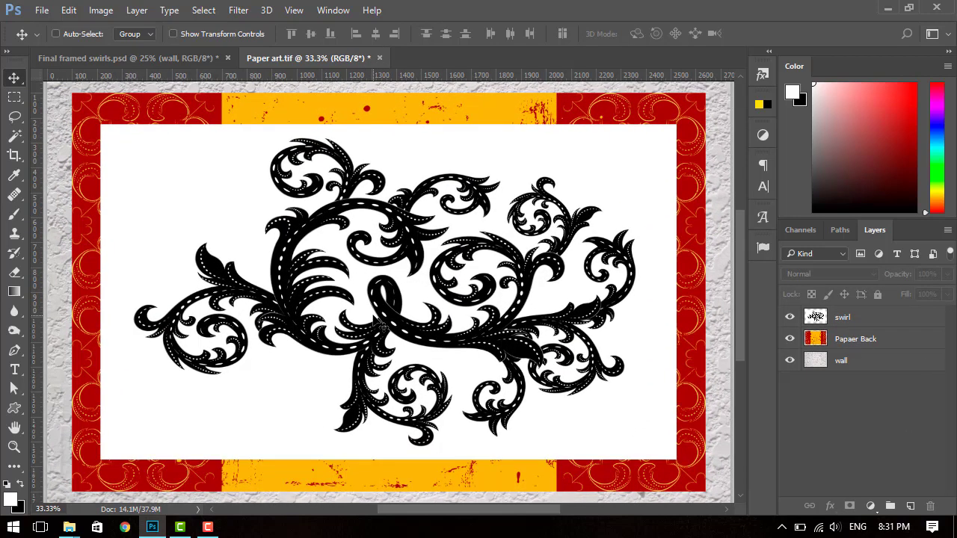
key(ctrl+plus)
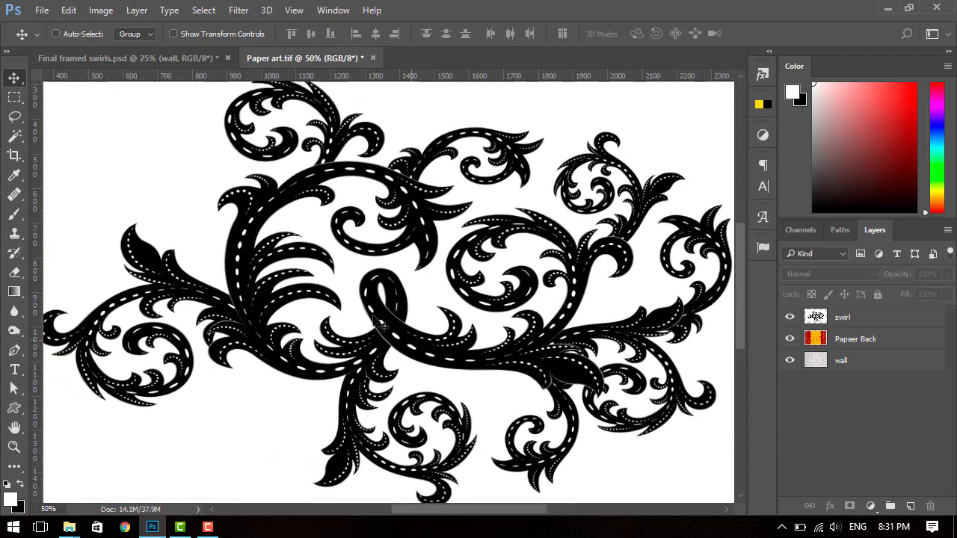
key(ctrl+minus)
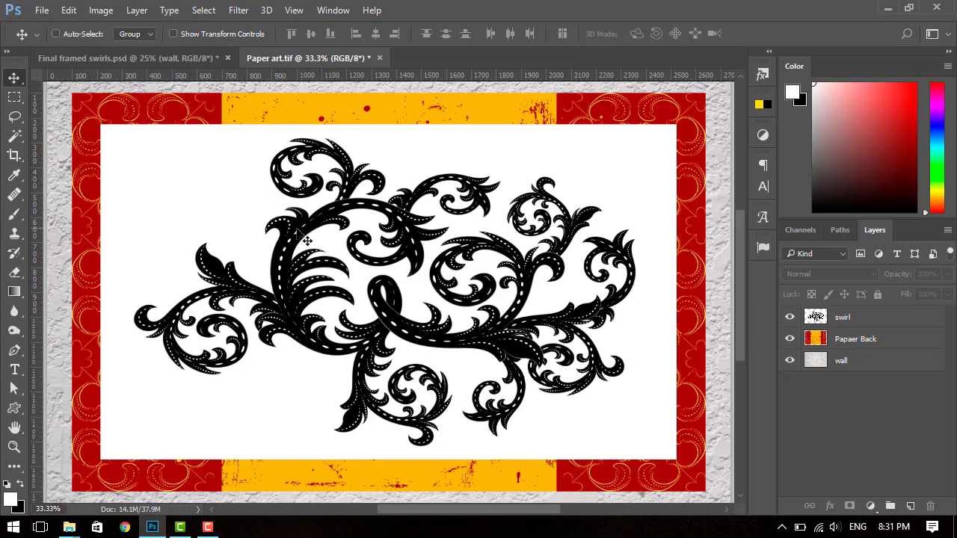
click(17, 138)
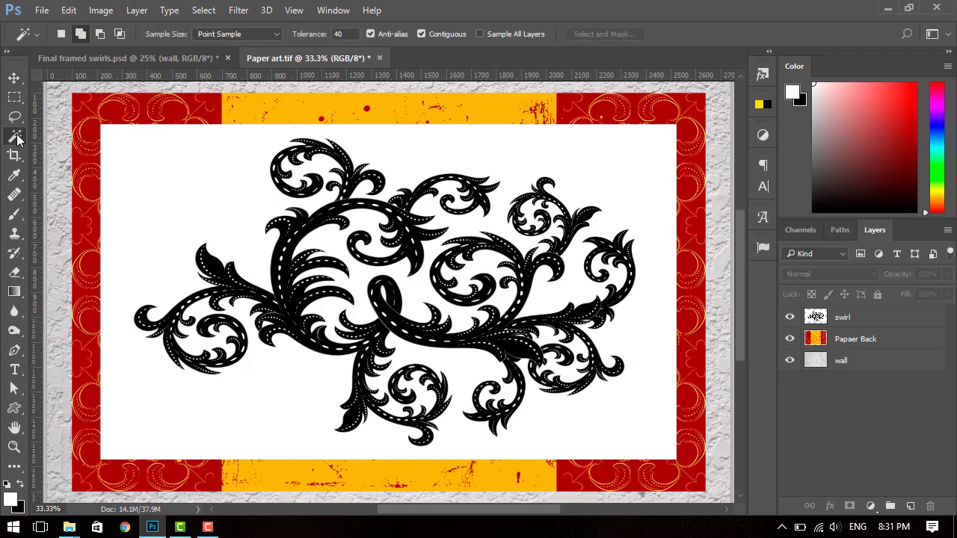
right_click(12, 143)
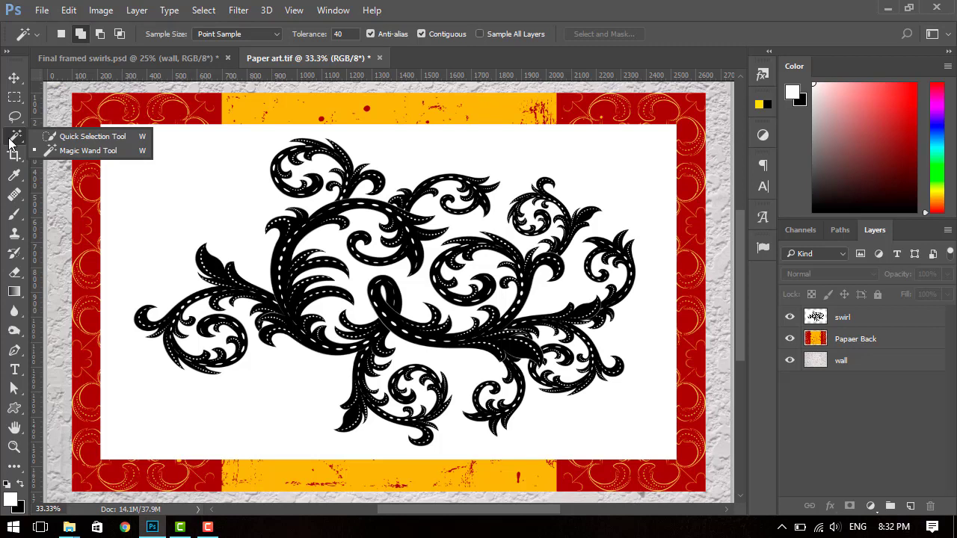
click(102, 153)
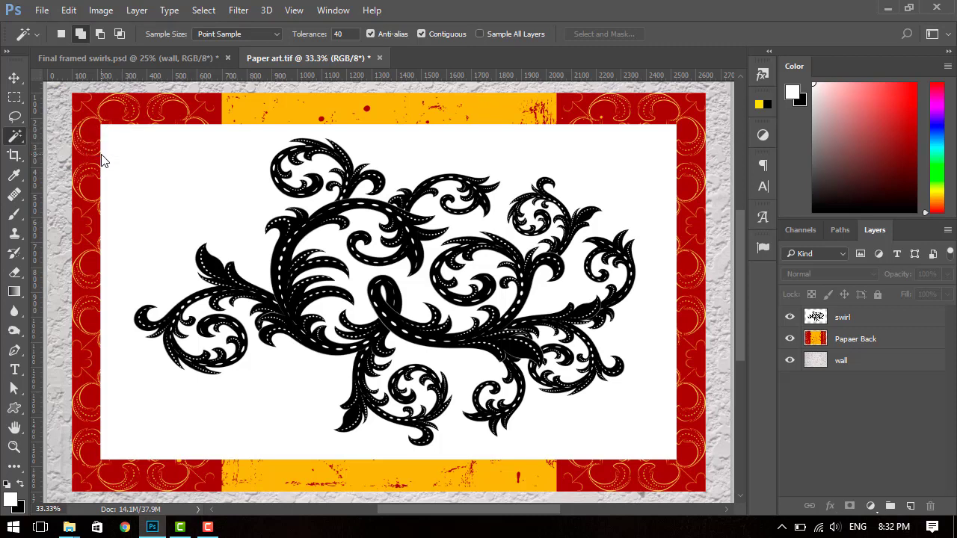
click(867, 324)
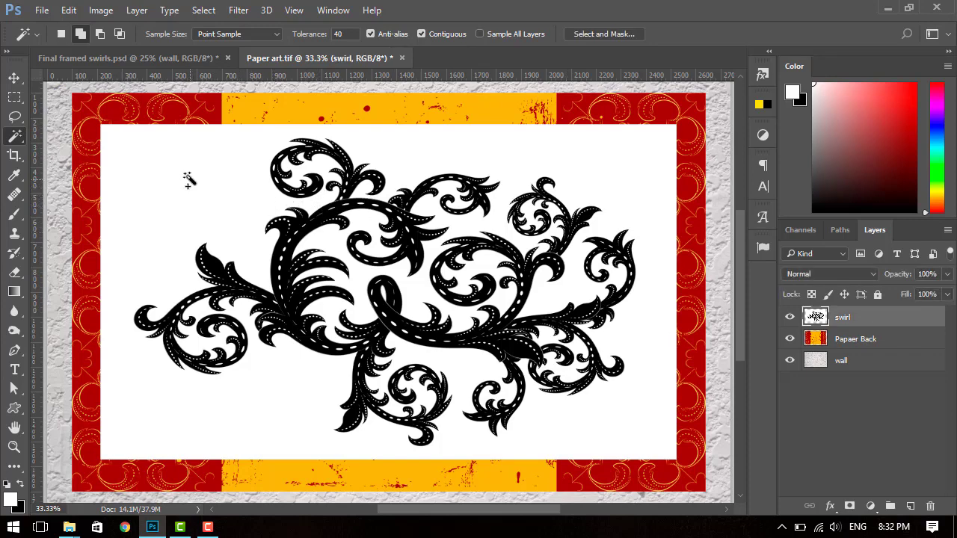
- Magic Wand-select the white background around the swirls, delete it, then deselect
click(158, 172)
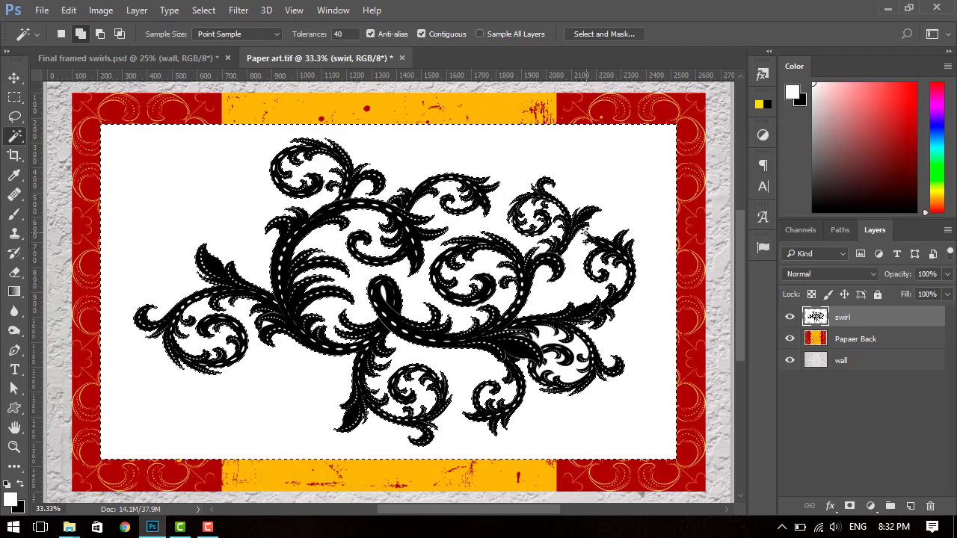
key(Delete)
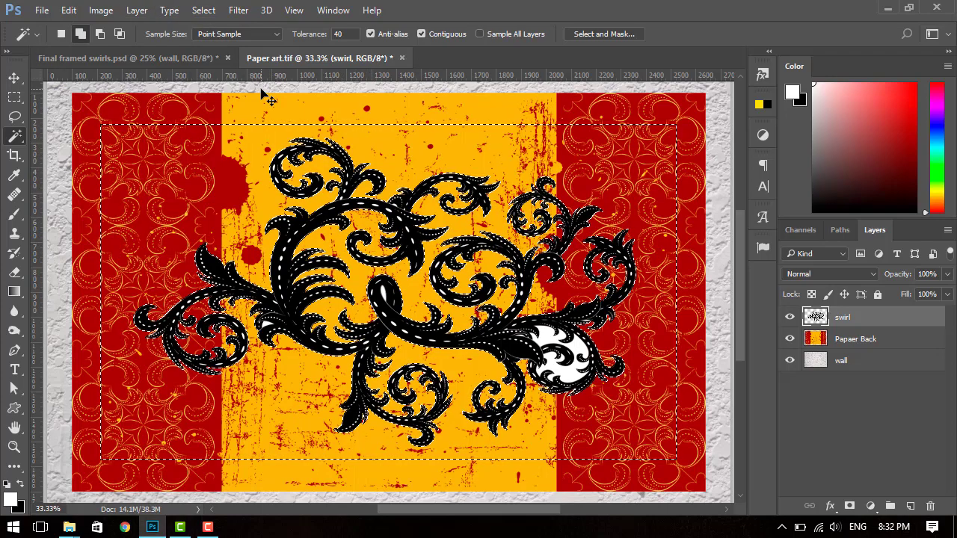
click(204, 10)
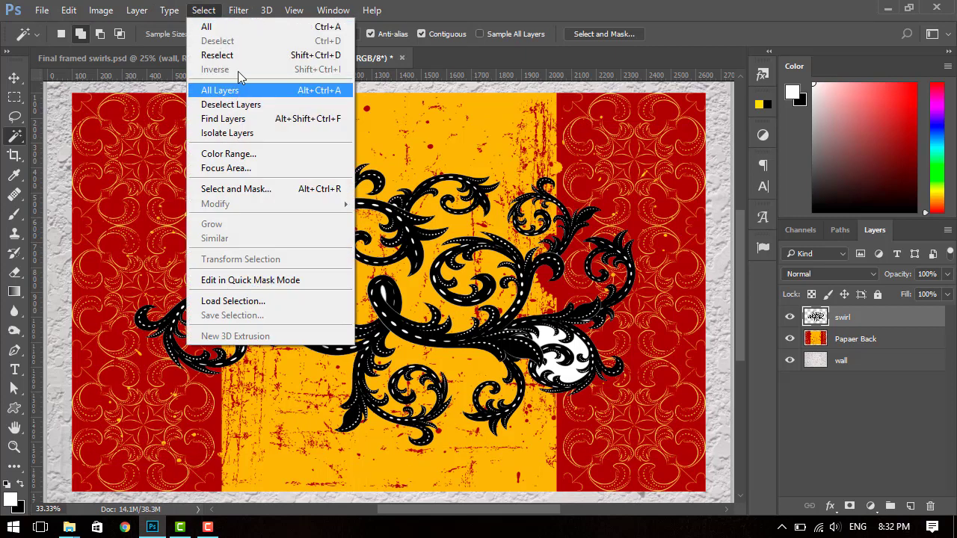
click(864, 411)
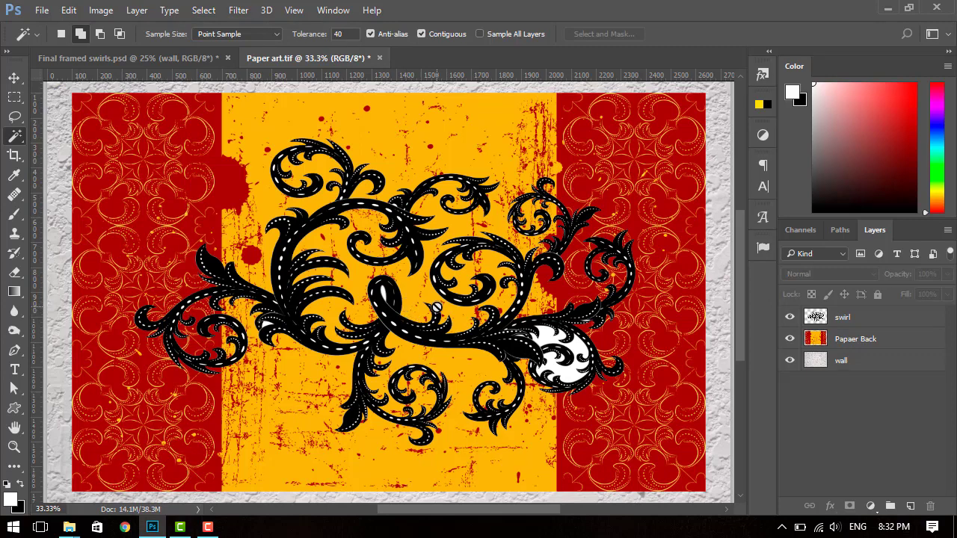
ctrl+click(255, 280)
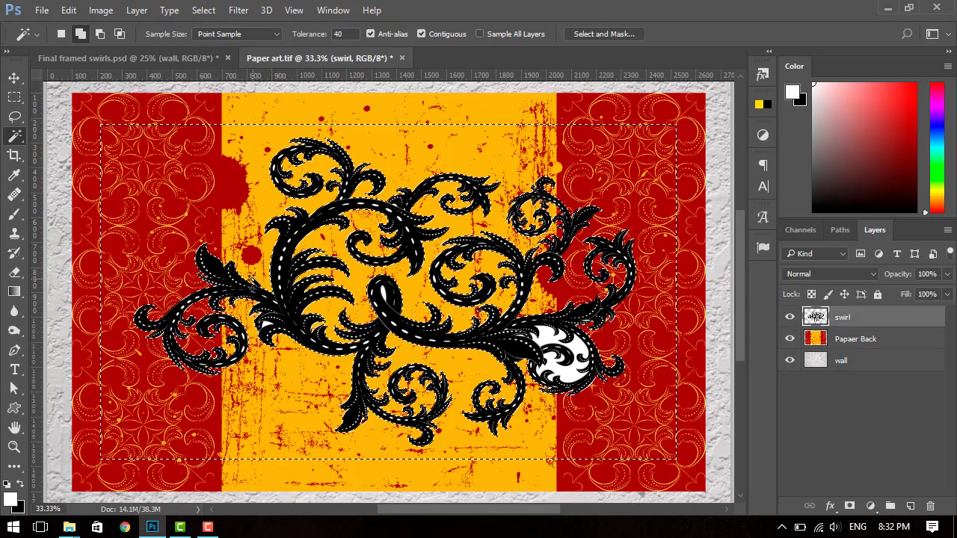
ctrl+click(174, 350)
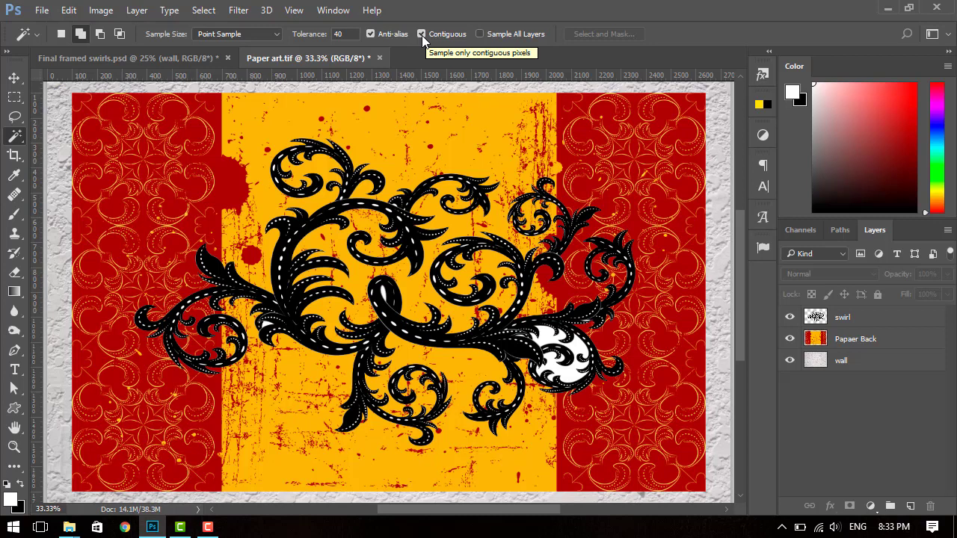
- With Contiguous off, select all remaining white on the swirl layer, including dashes, and delete it
click(420, 34)
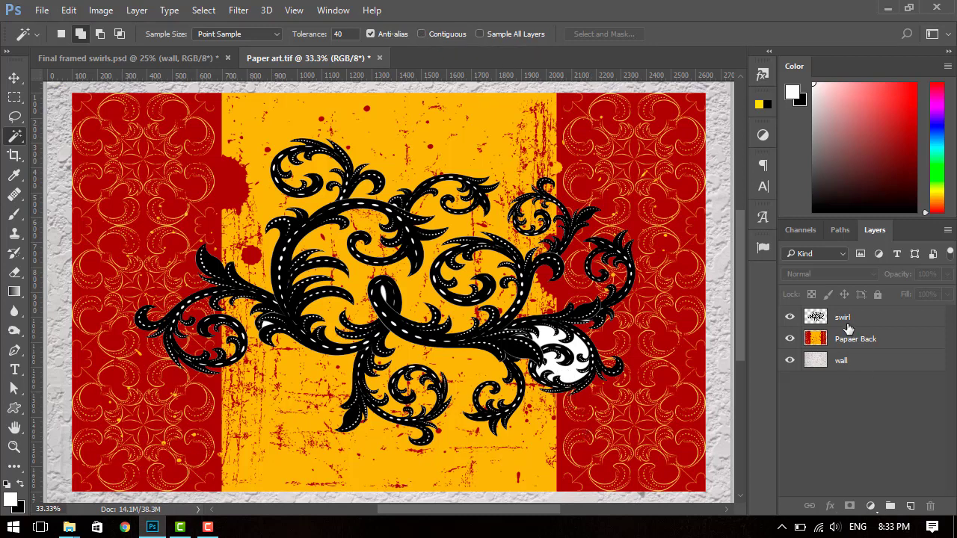
click(847, 323)
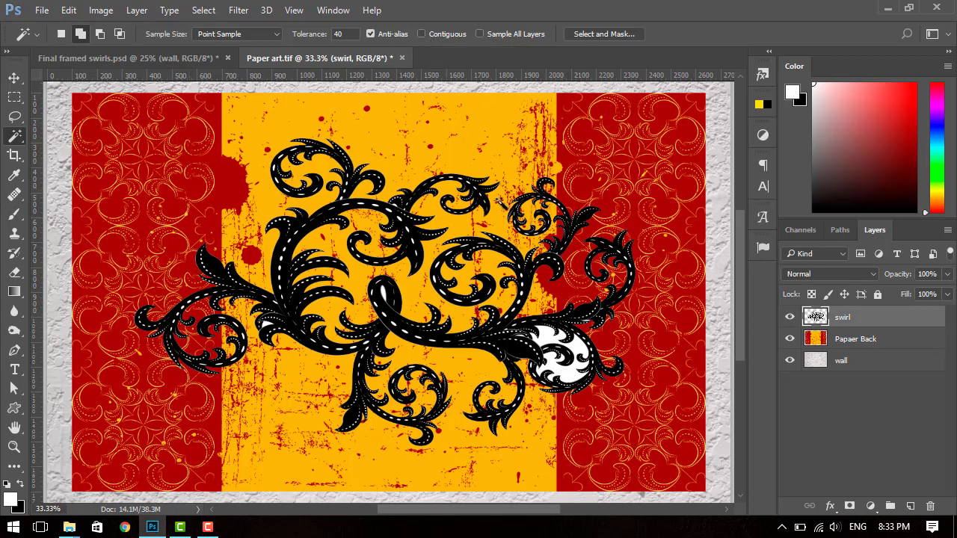
click(566, 374)
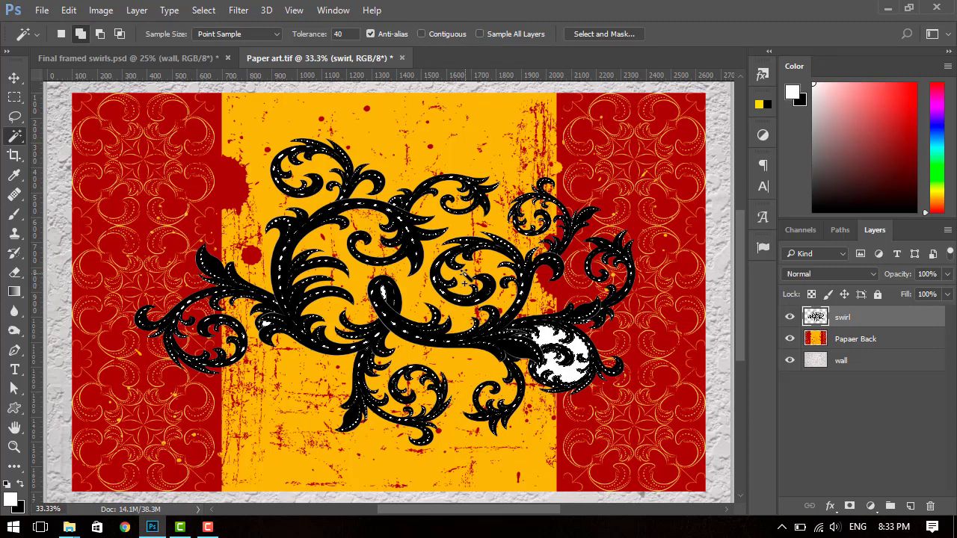
key(Delete)
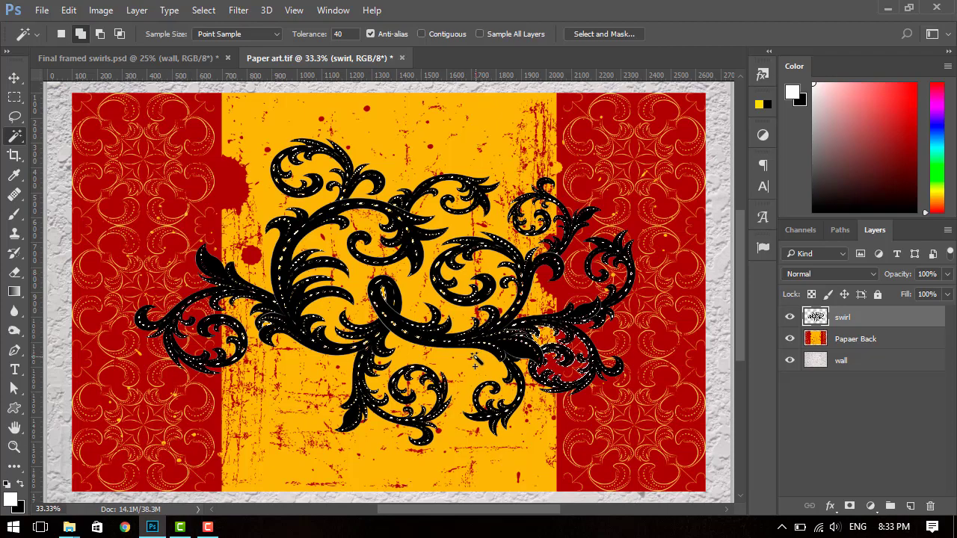
key(ctrl+d)
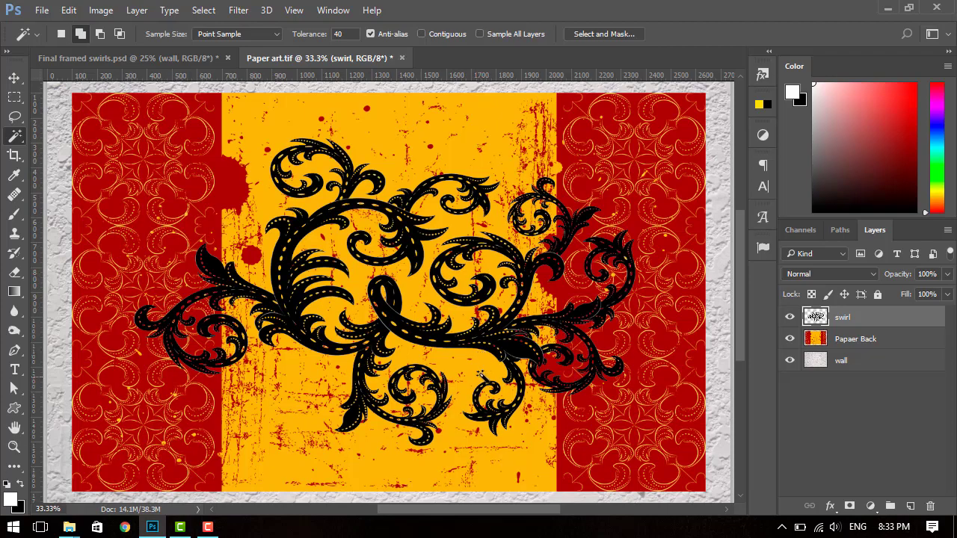
scroll(481, 374, up, 1)
scroll(480, 373, up, 2)
scroll(480, 373, up, 2)
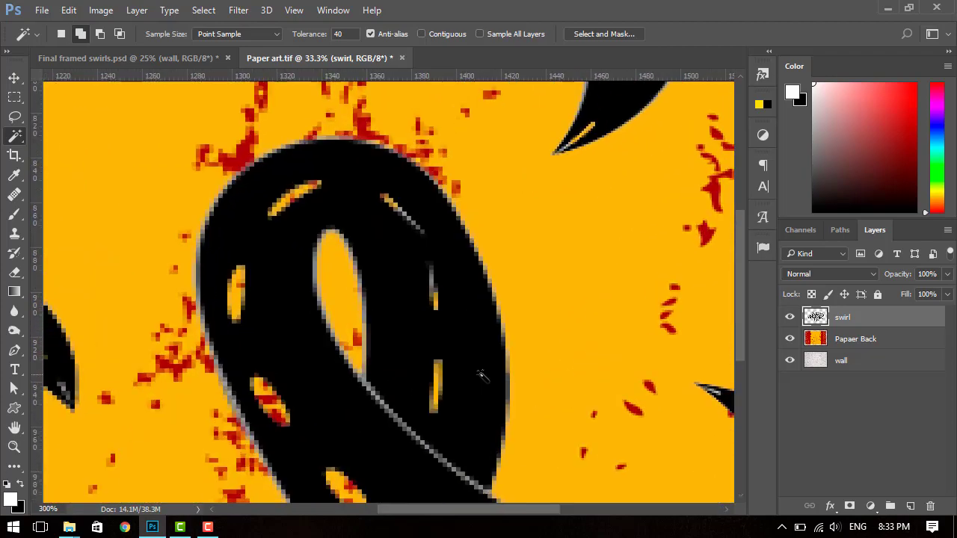
scroll(430, 314, down, 1)
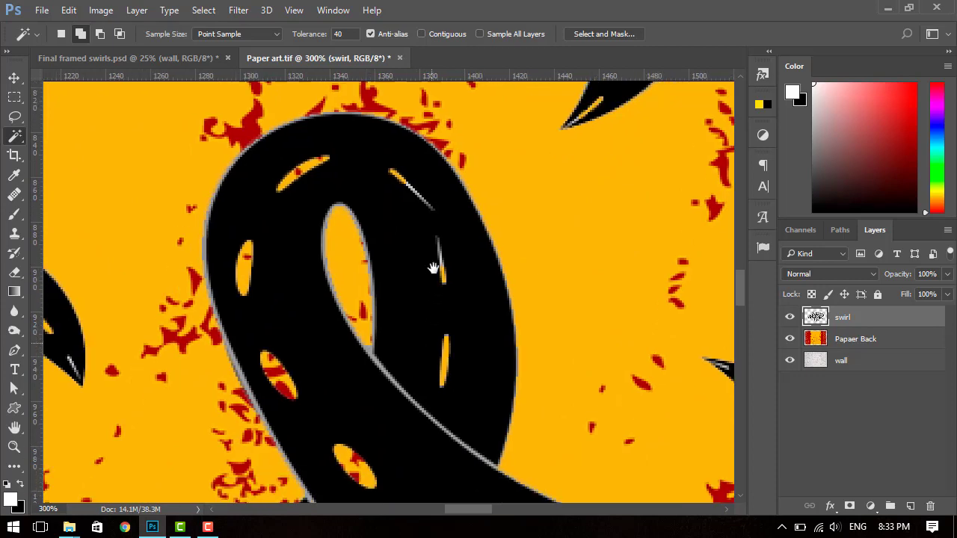
scroll(434, 265, down, 3)
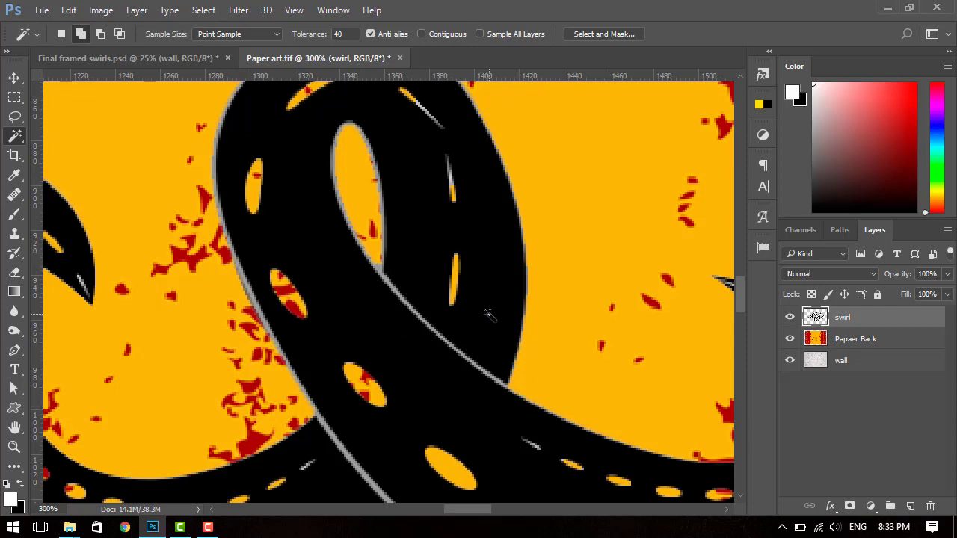
scroll(487, 314, up, 1)
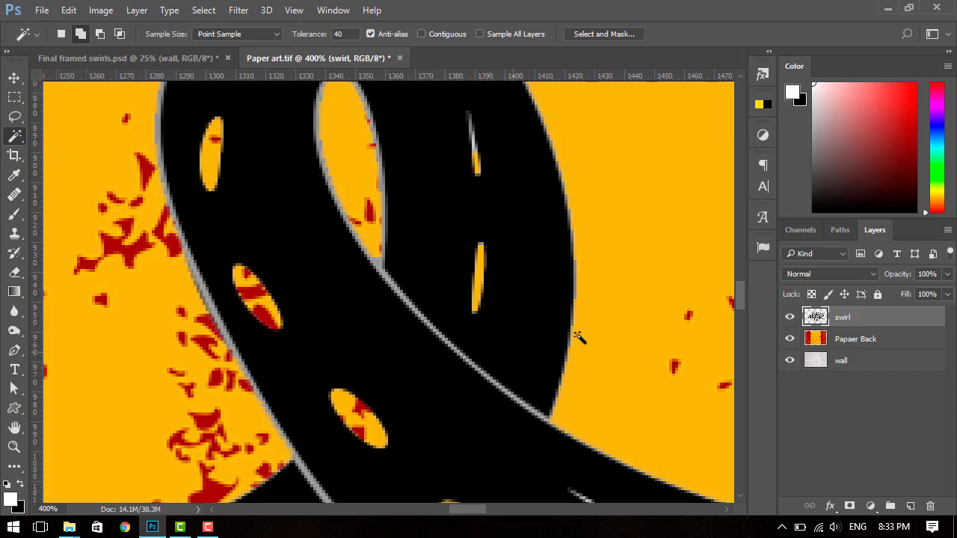
key(ctrl+minus)
key(ctrl+minus)
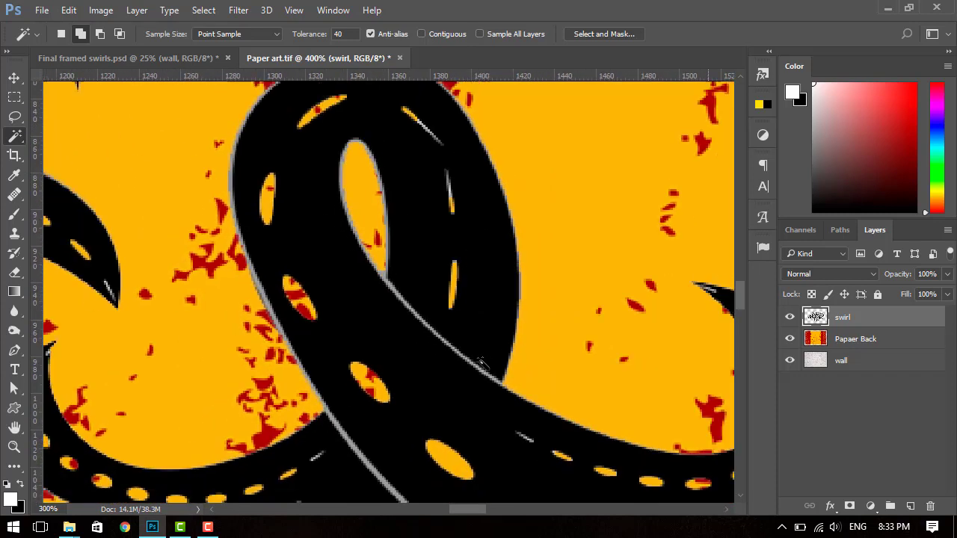
key(ctrl+minus)
key(ctrl+minus)
key(ctrl+minus)
key(ctrl+minus)
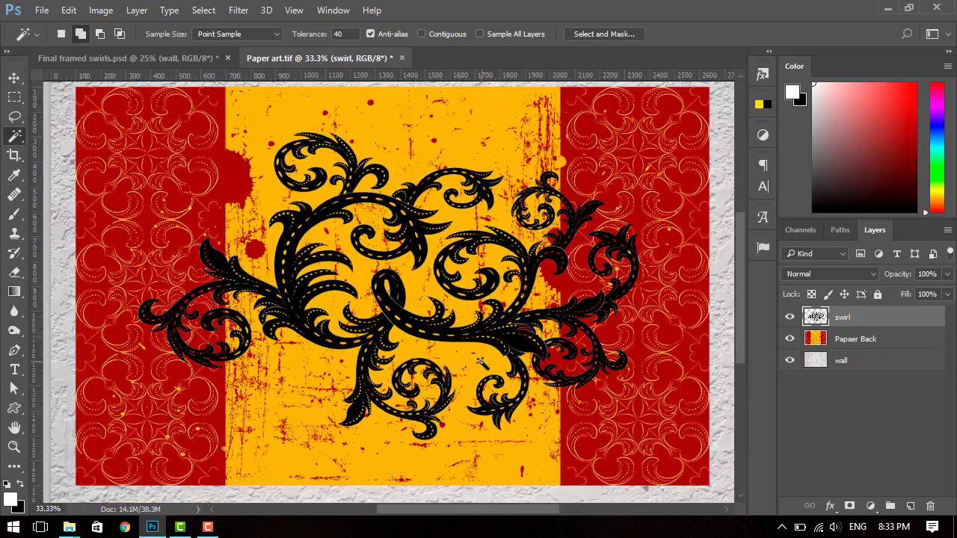
key(ctrl+plus)
key(ctrl+plus)
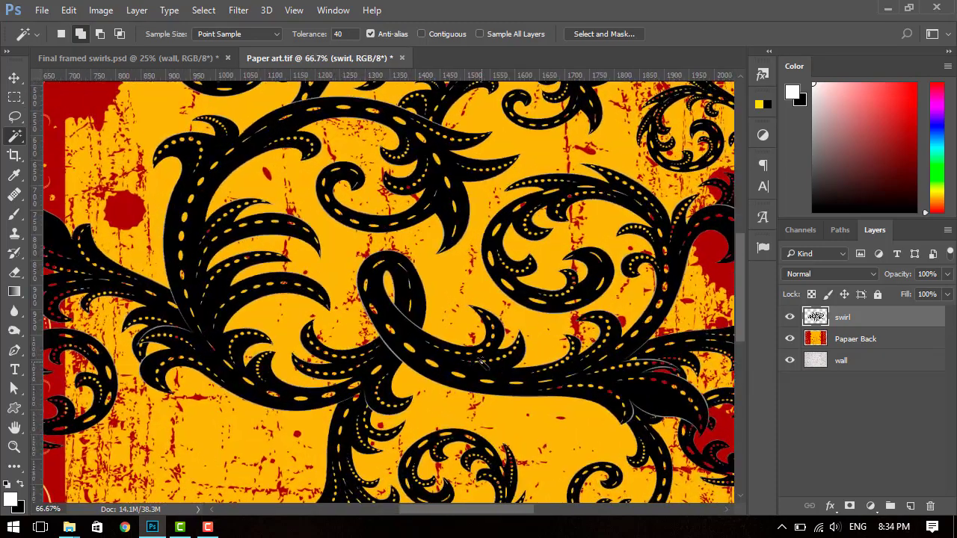
key(ctrl+plus)
key(ctrl+plus)
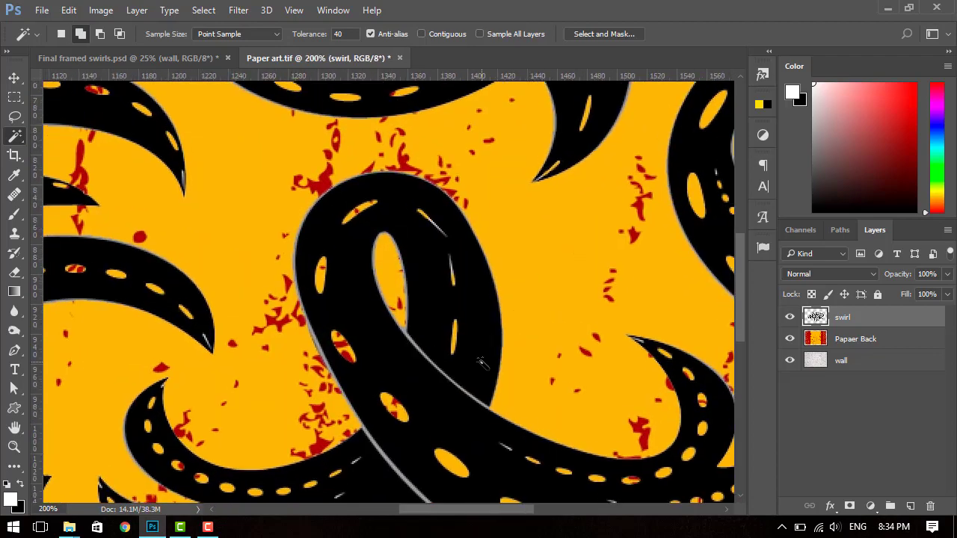
key(ctrl+minus)
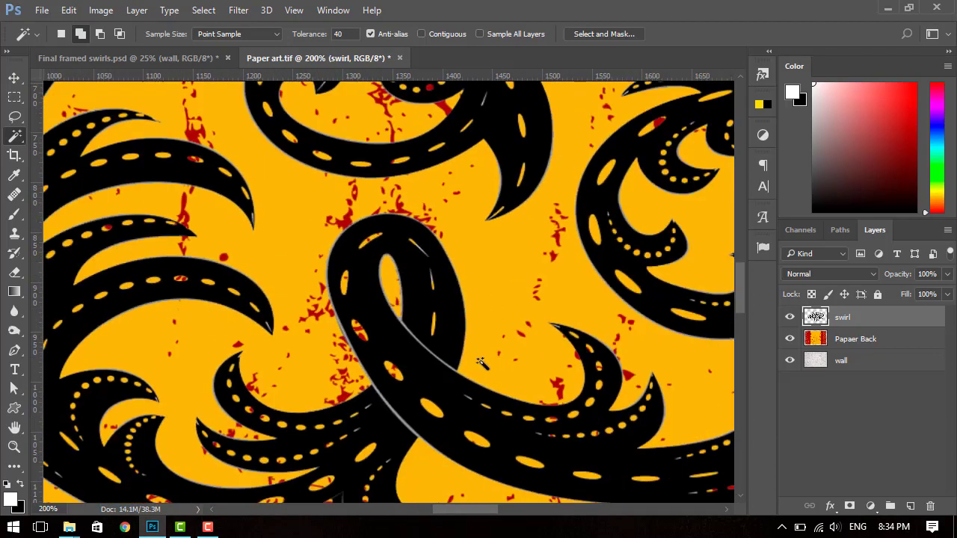
key(ctrl+minus)
key(ctrl+minus)
key(ctrl+minus)
key(ctrl+minus)
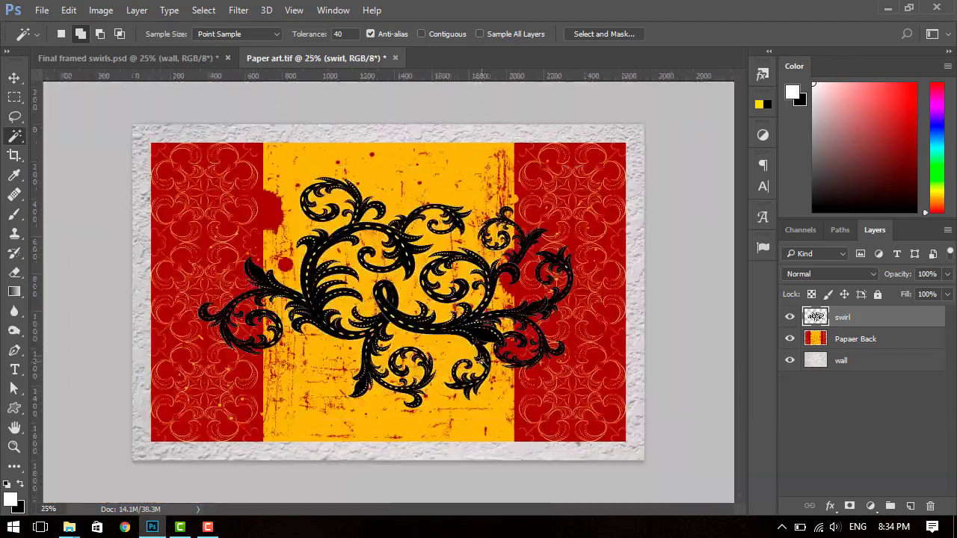
key(ctrl+plus)
key(ctrl+plus)
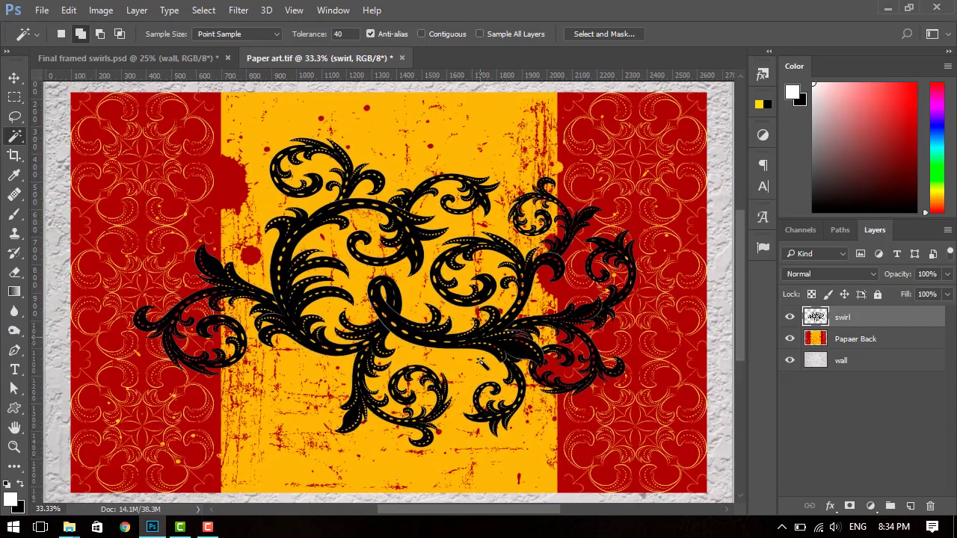
key(ctrl+plus)
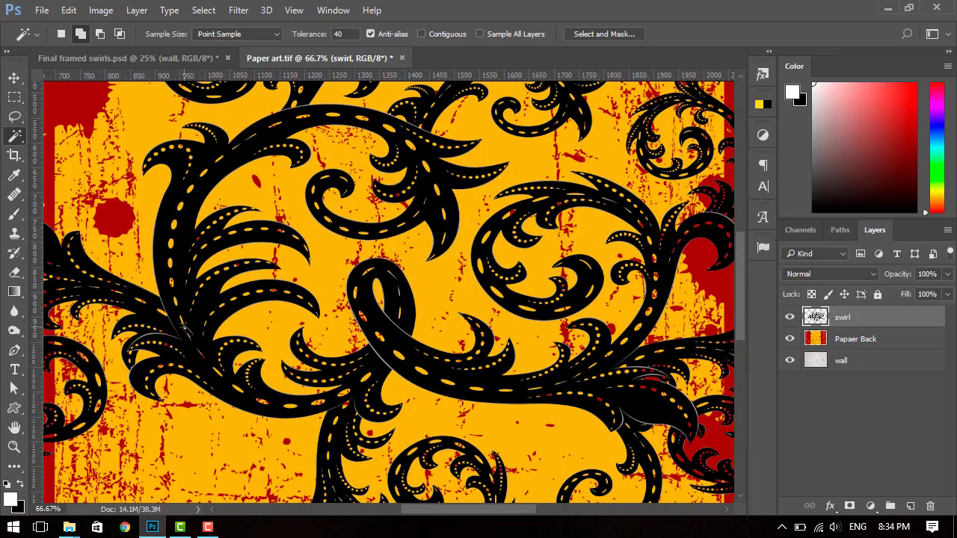
key(ctrl+plus)
key(ctrl+plus)
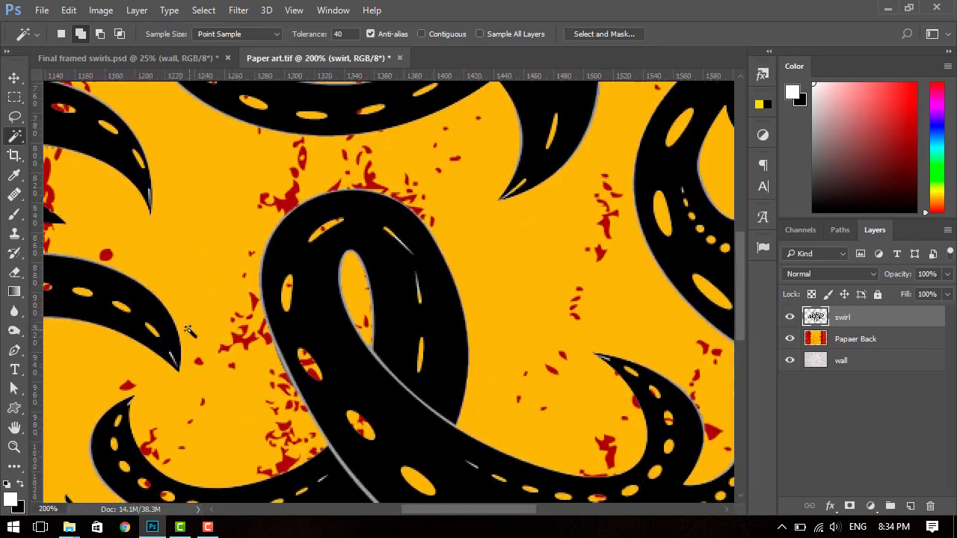
key(ctrl+minus)
key(ctrl+minus)
key(ctrl+minus)
key(ctrl+minus)
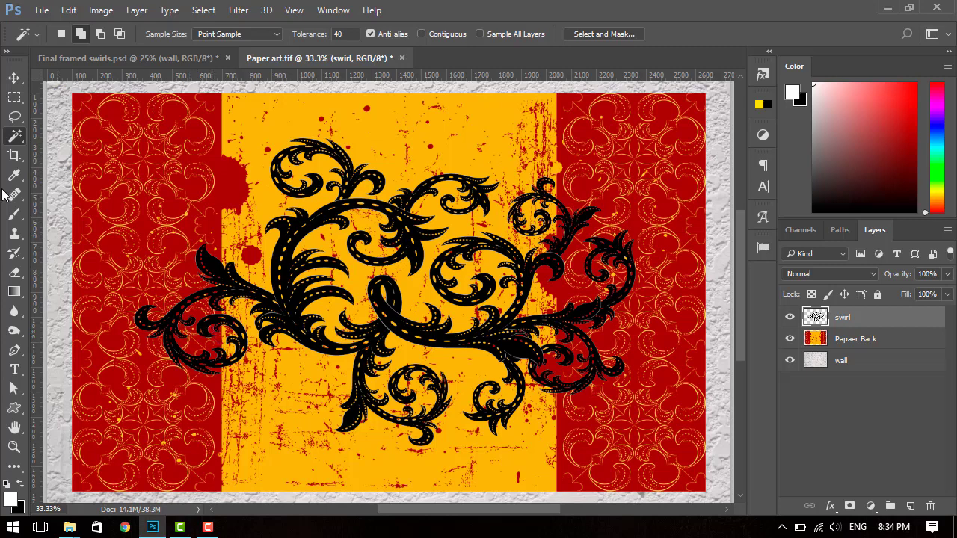
click(68, 11)
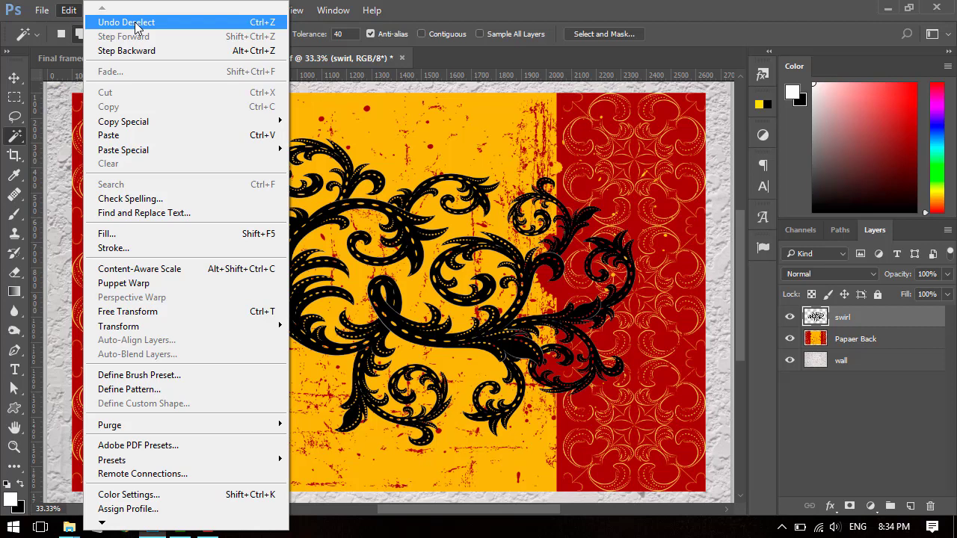
click(158, 26)
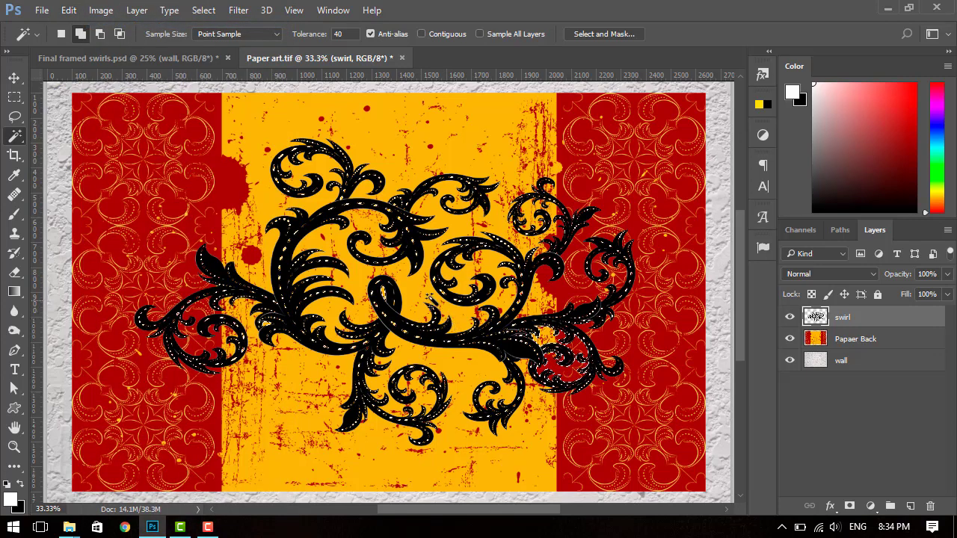
click(69, 10)
click(121, 23)
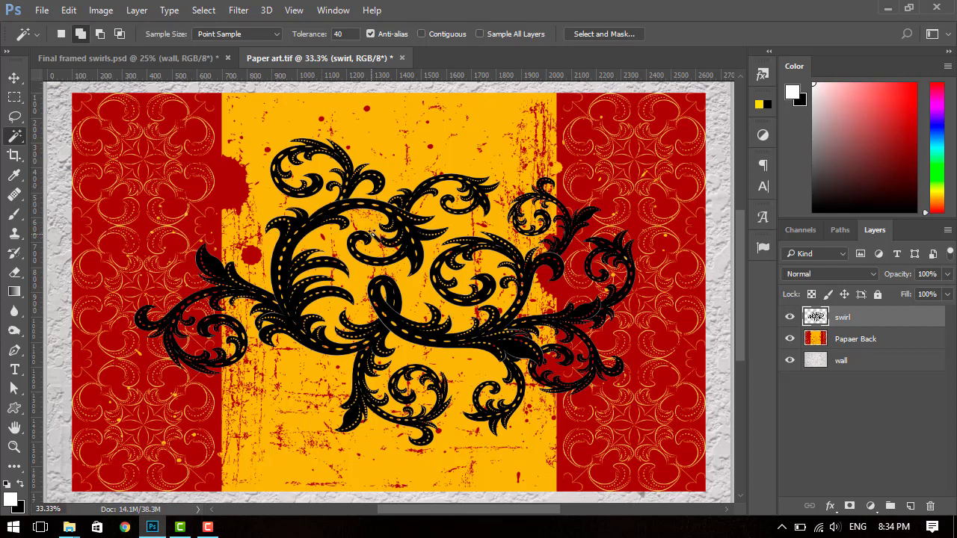
- Revert to the last Master Opacity Change state in the History panel, restoring the white background
click(329, 10)
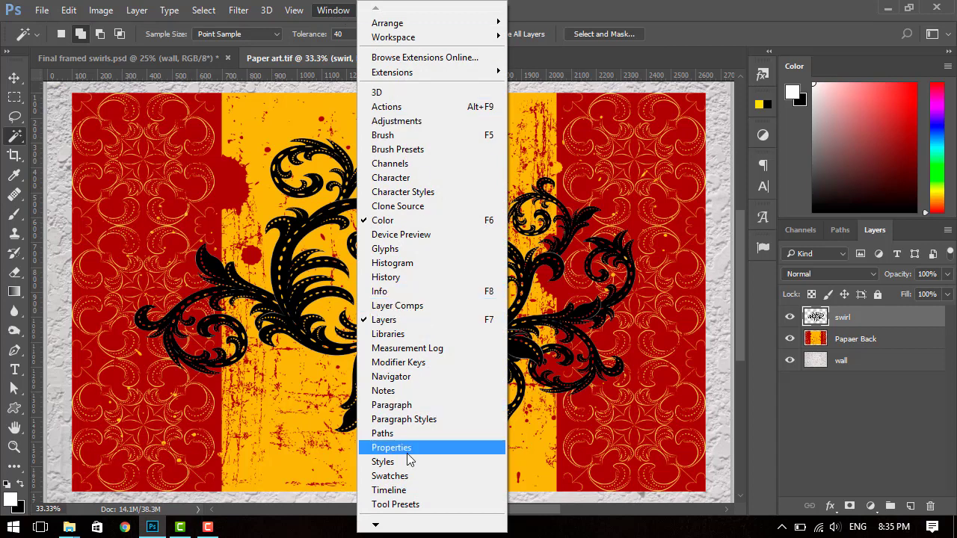
click(408, 283)
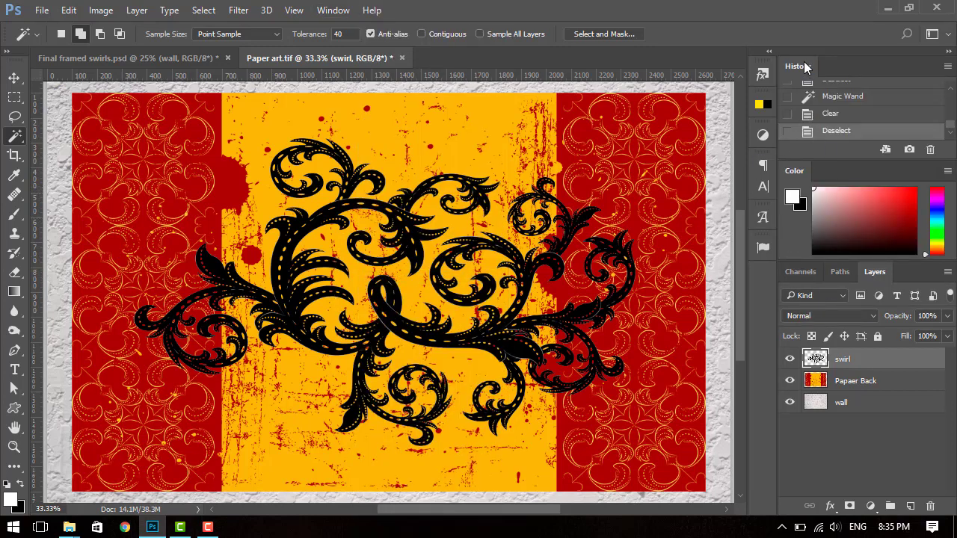
mouse_move(775, 75)
mouse_down()
mouse_move(560, 75)
mouse_move(597, 91)
mouse_up()
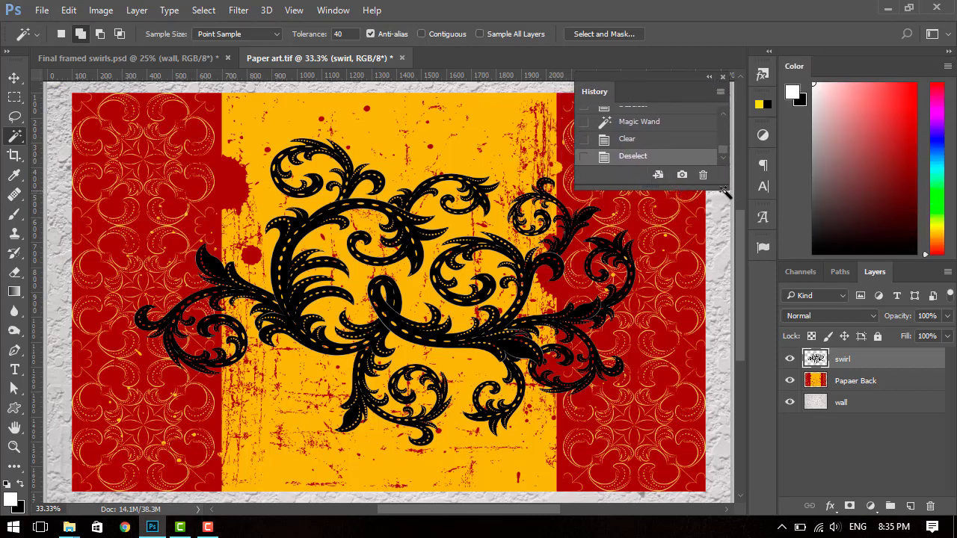
drag(727, 191, 757, 361)
mouse_move(749, 274)
mouse_down()
mouse_move(744, 248)
mouse_move(744, 292)
mouse_up()
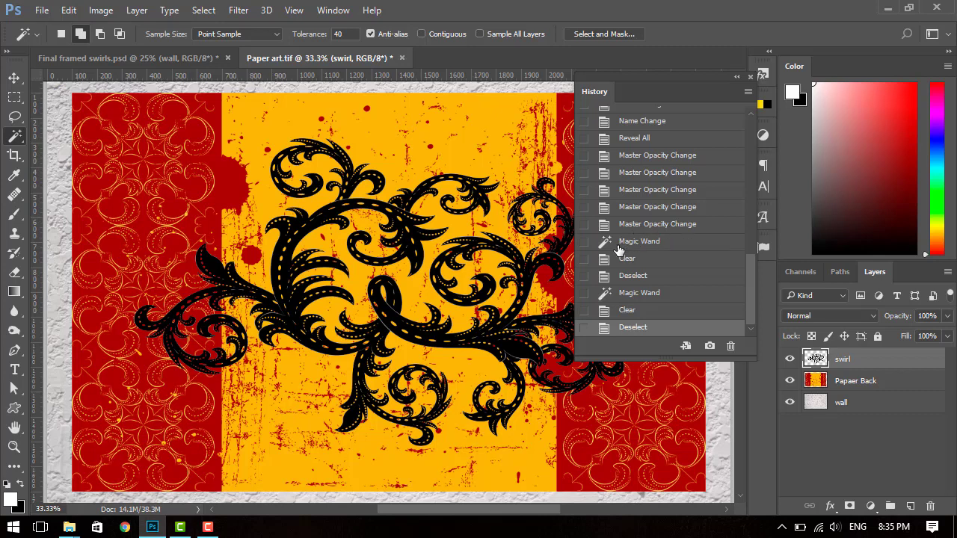
click(586, 224)
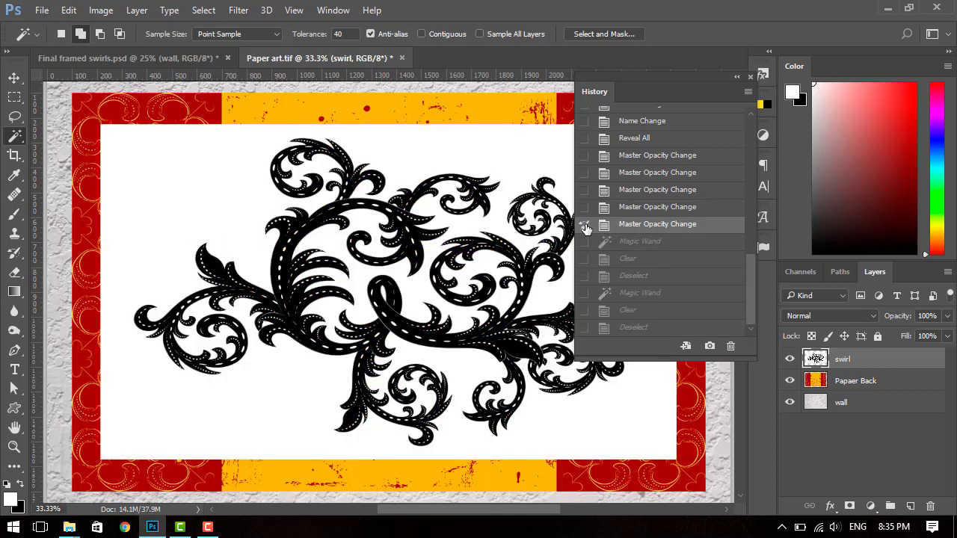
- Dock History as a collapsed icon, make the Layers panel taller, and reselect the swirl layer
click(736, 77)
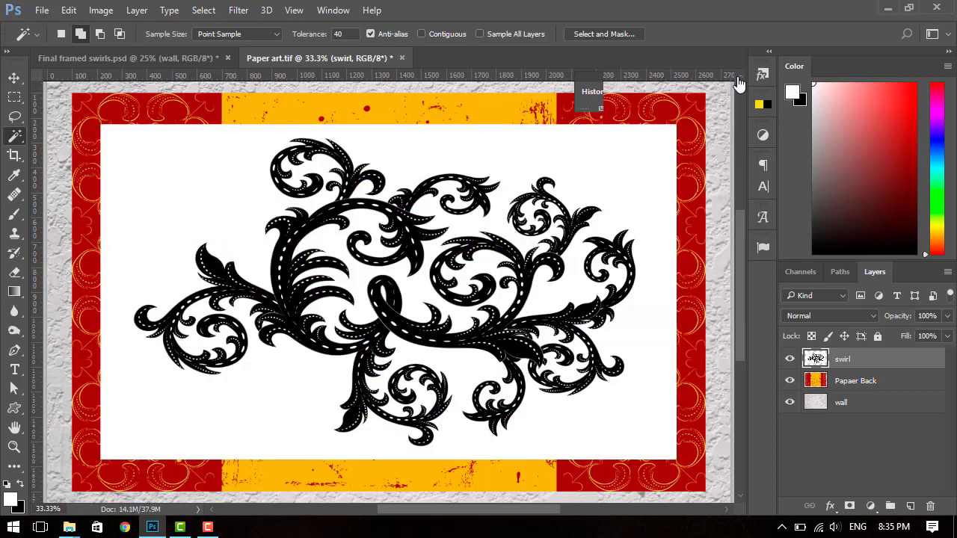
drag(591, 78, 762, 67)
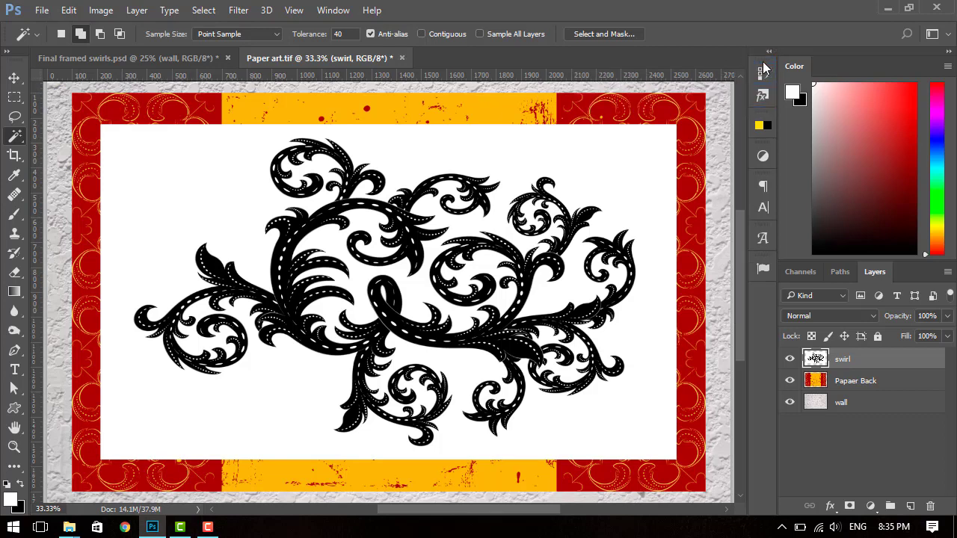
click(855, 456)
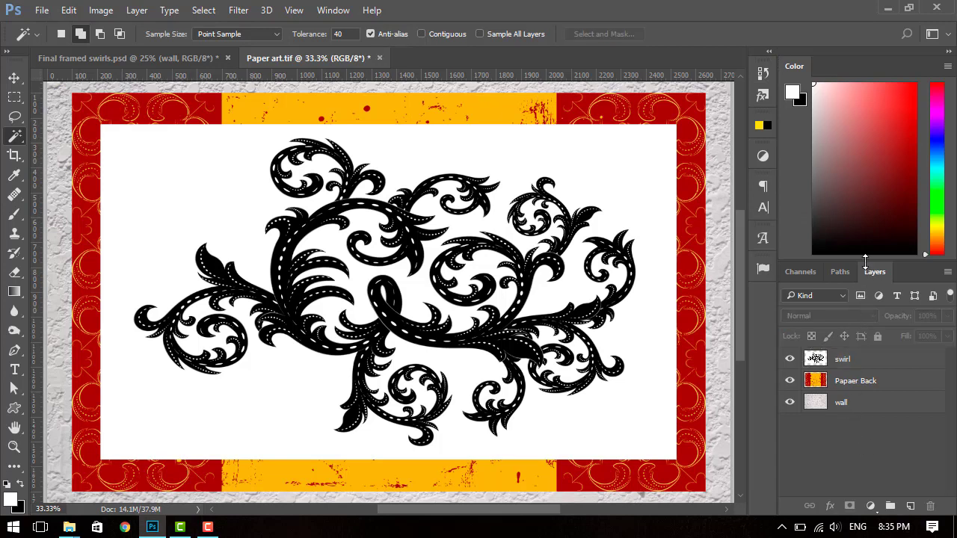
drag(864, 262, 860, 157)
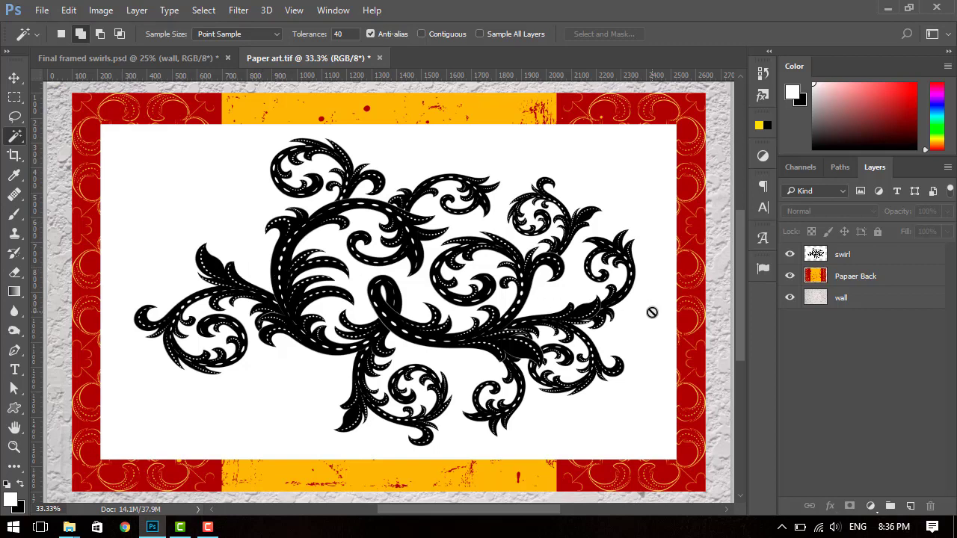
click(848, 256)
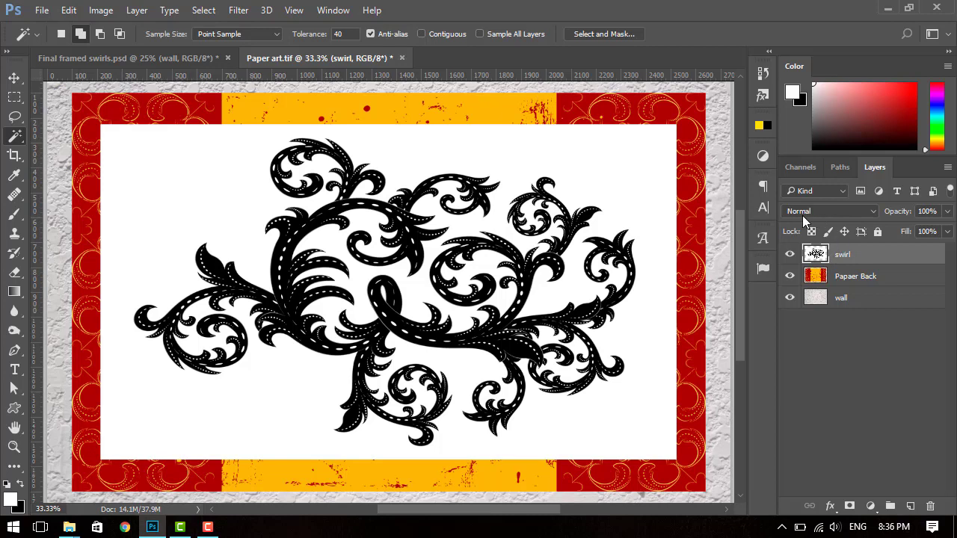
- Set the swirl layer's blend mode to Multiply so its white background drops out
click(872, 212)
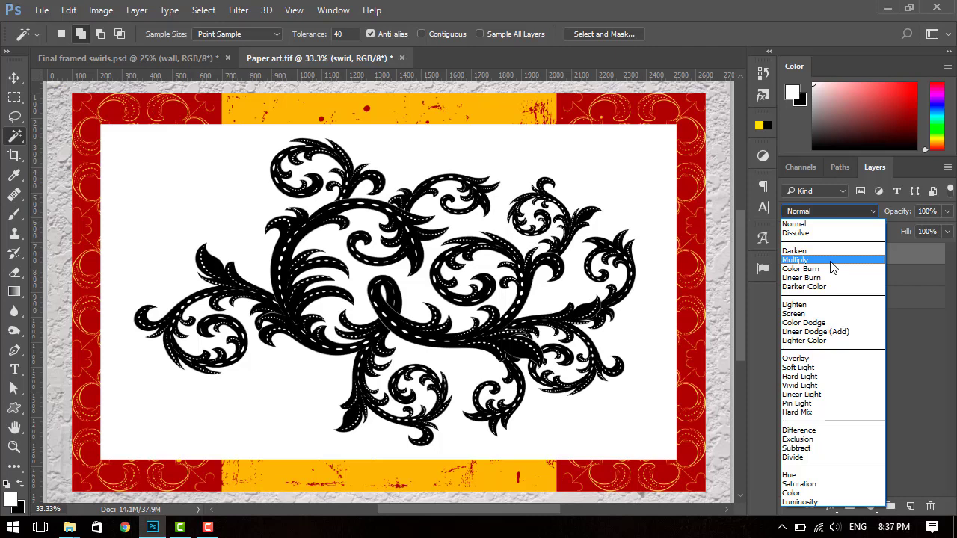
click(830, 260)
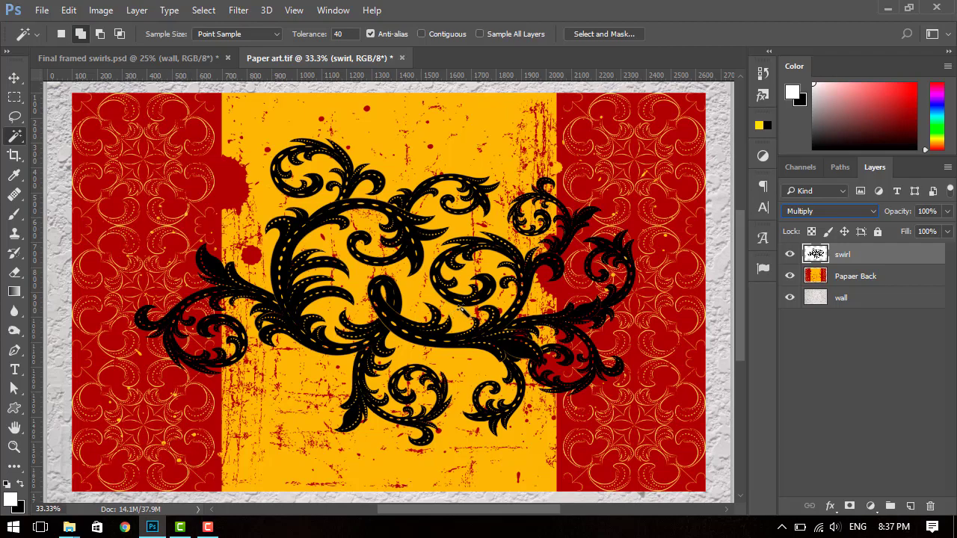
scroll(461, 309, up, 1)
scroll(460, 309, up, 2)
scroll(460, 309, up, 2)
scroll(461, 309, up, 2)
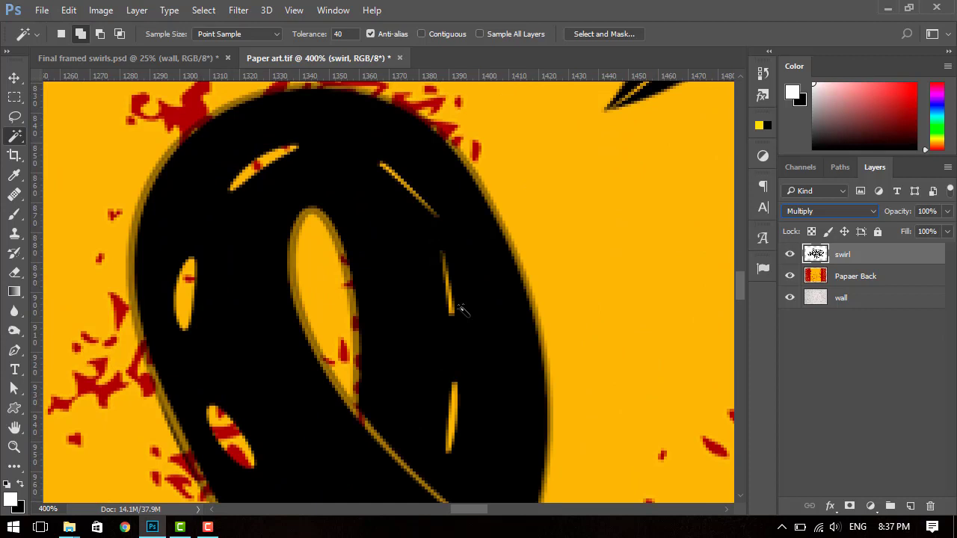
scroll(486, 297, down, 1)
scroll(486, 297, left, 3)
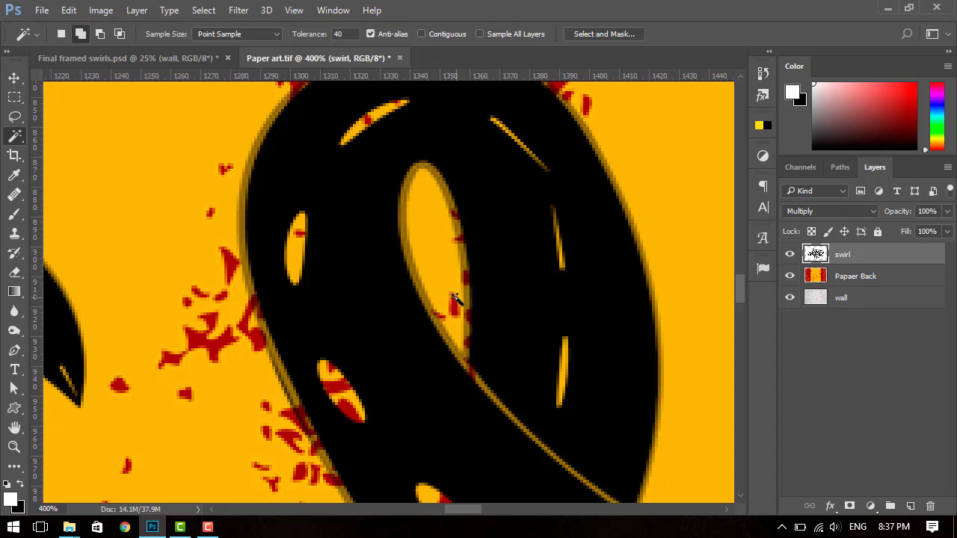
scroll(454, 297, down, 2)
scroll(454, 298, down, 1)
scroll(454, 298, down, 2)
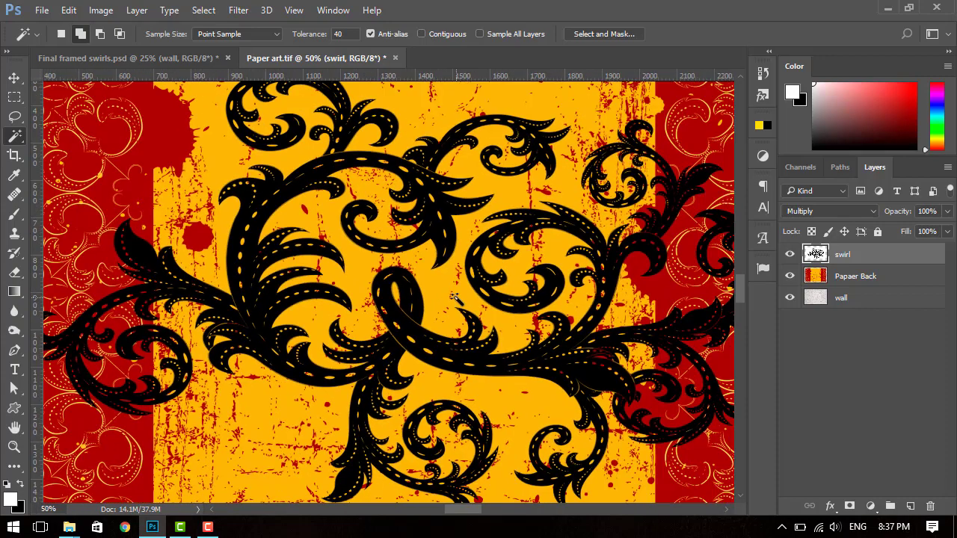
scroll(455, 298, down, 1)
scroll(455, 298, down, 1)
scroll(456, 298, up, 1)
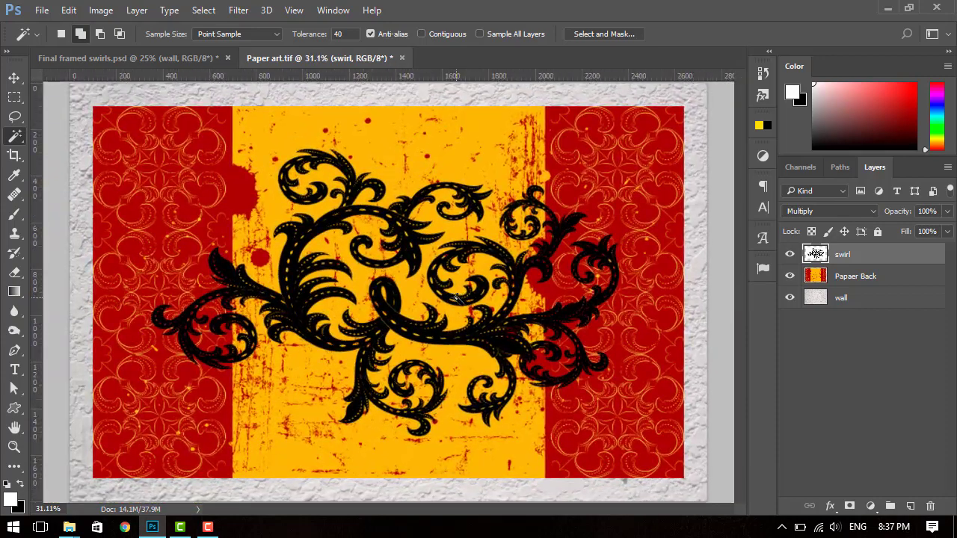
- Set the swirl layer's opacity to 80% in the Paper art document
click(191, 59)
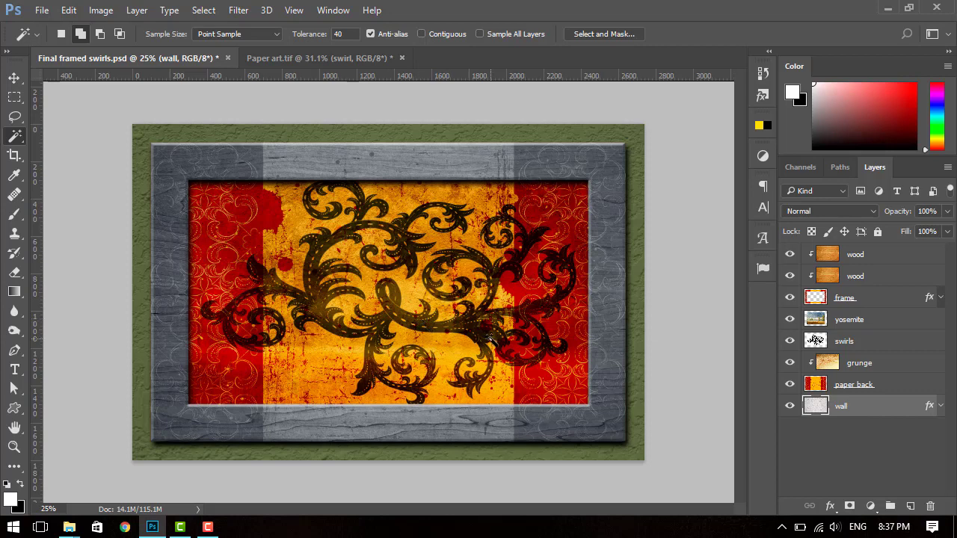
click(340, 58)
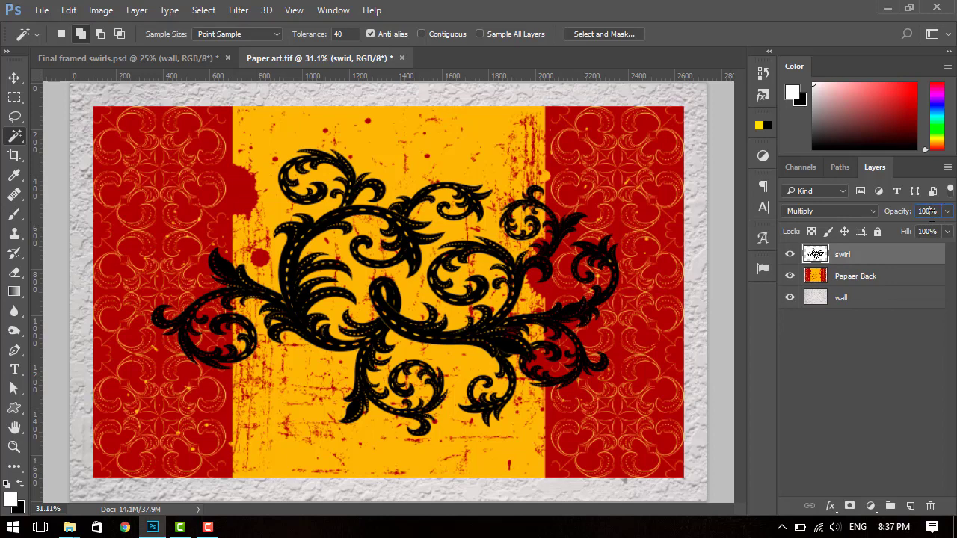
key(BackSpace)
key(BackSpace)
key(BackSpace)
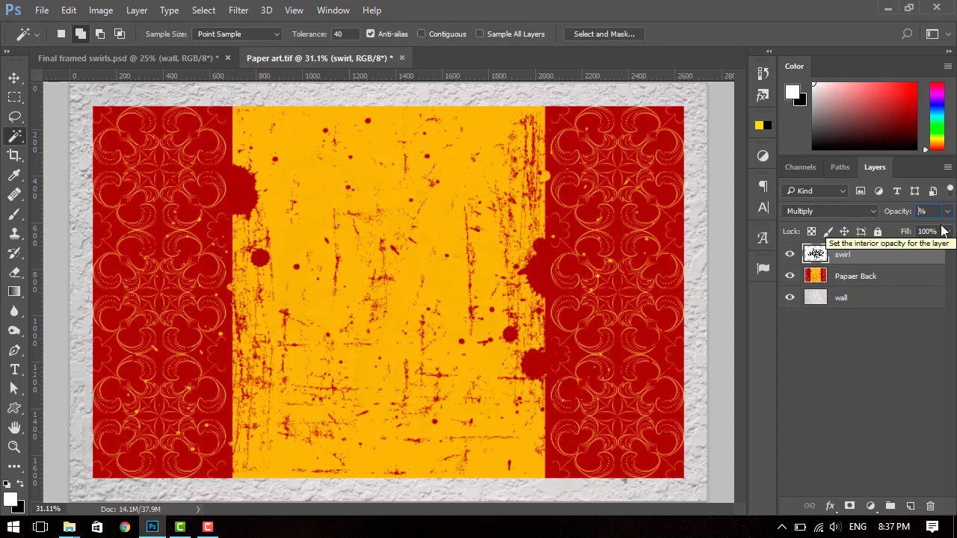
text(80)
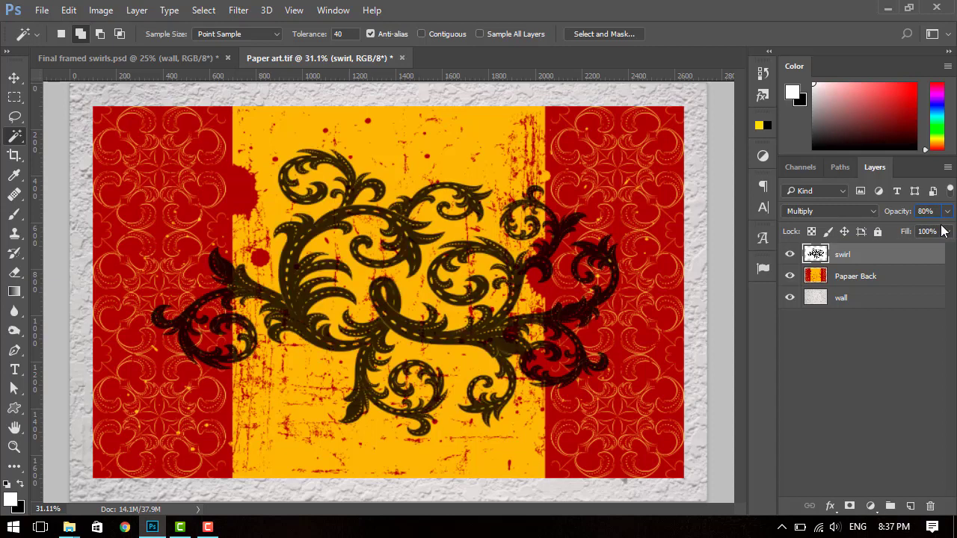
click(878, 383)
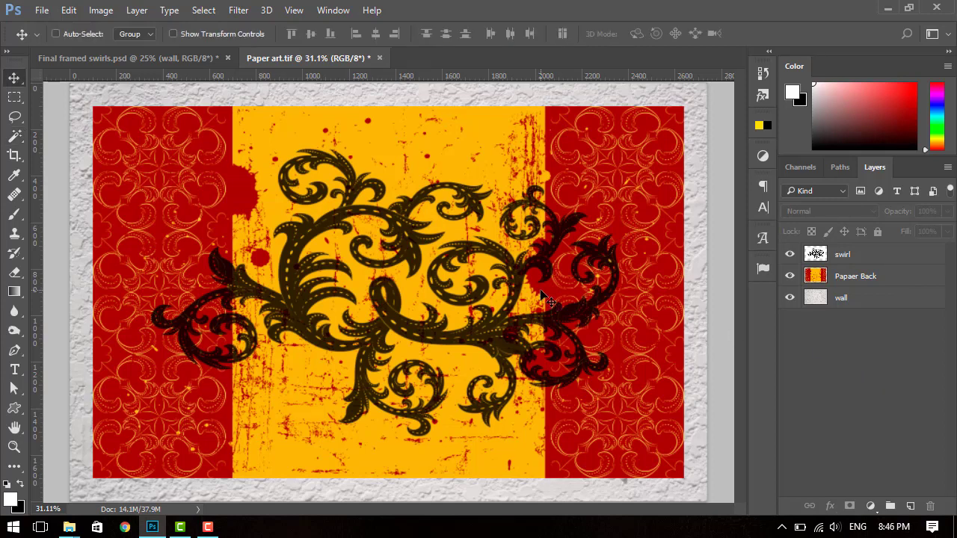
- Make Papaer Back active and load its thumbnail outline as a selection
click(192, 58)
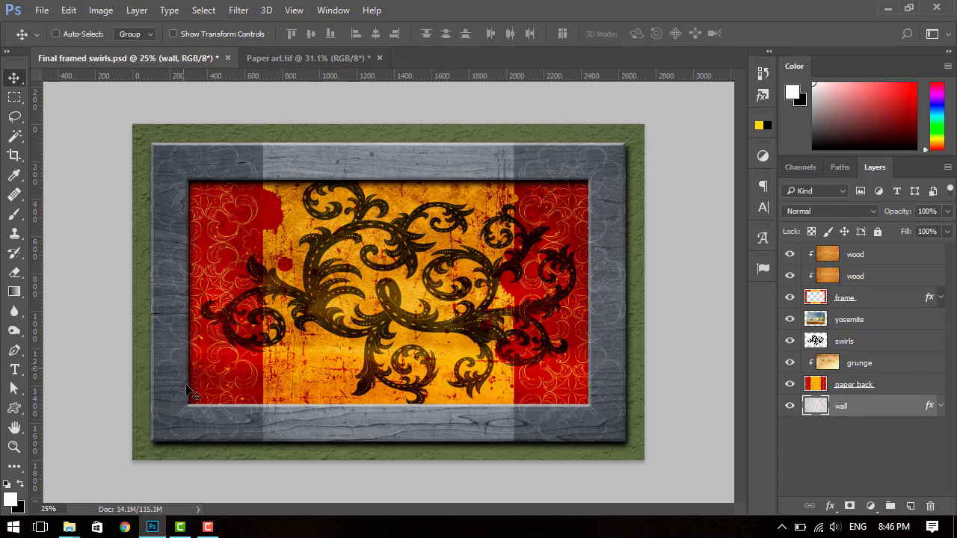
click(299, 59)
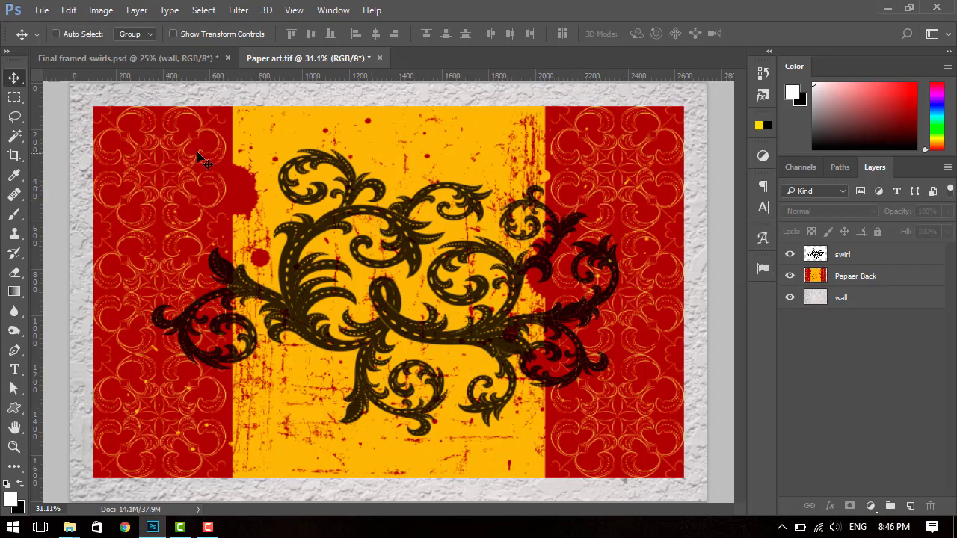
click(808, 278)
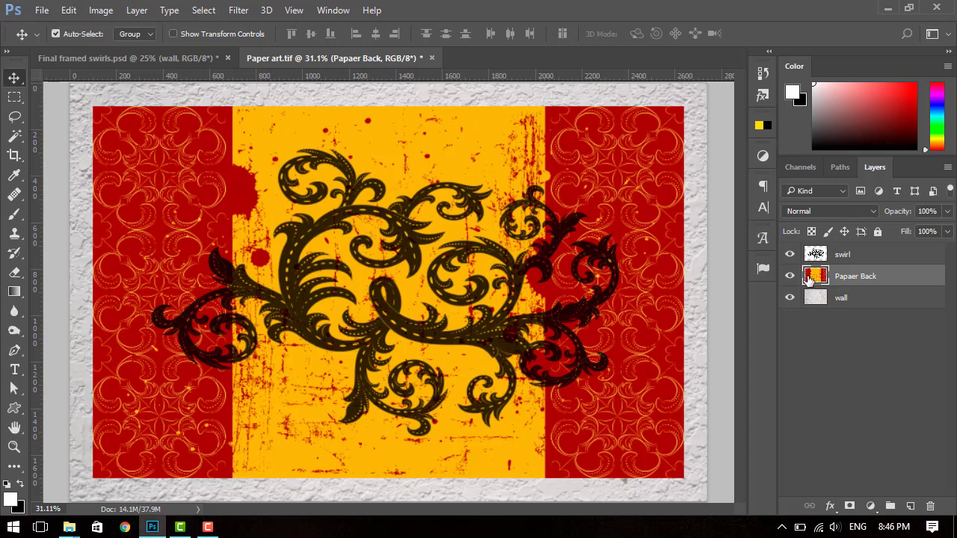
drag(807, 278, 811, 281)
ctrl+click(811, 278)
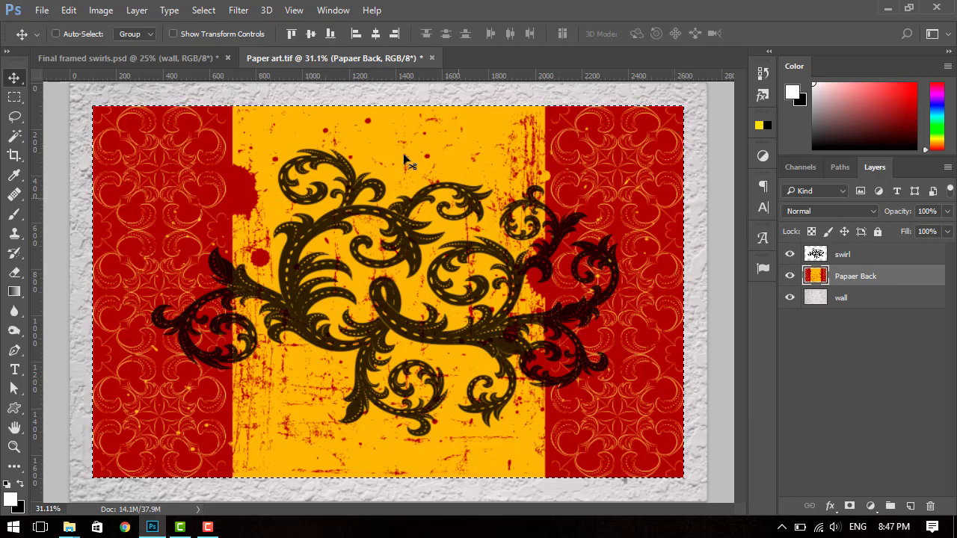
drag(403, 158, 180, 180)
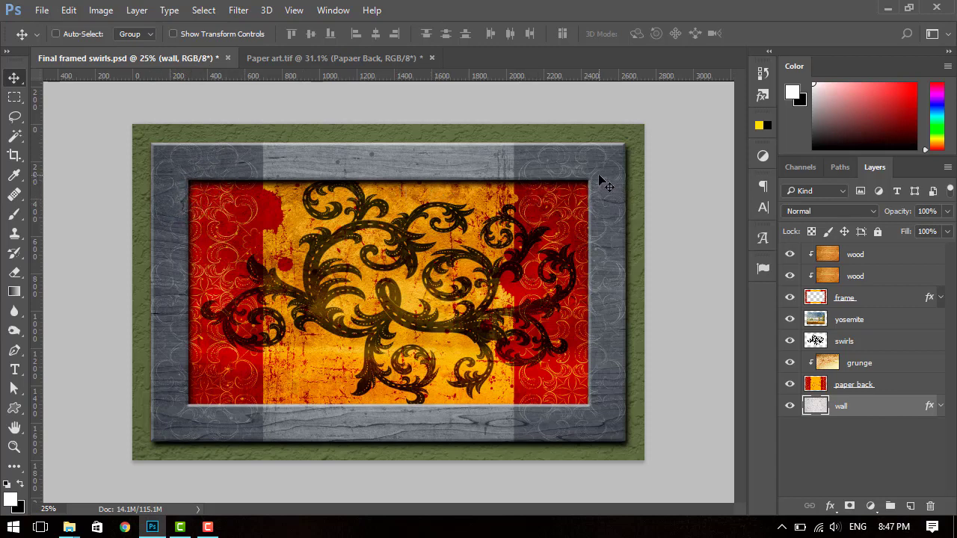
click(362, 60)
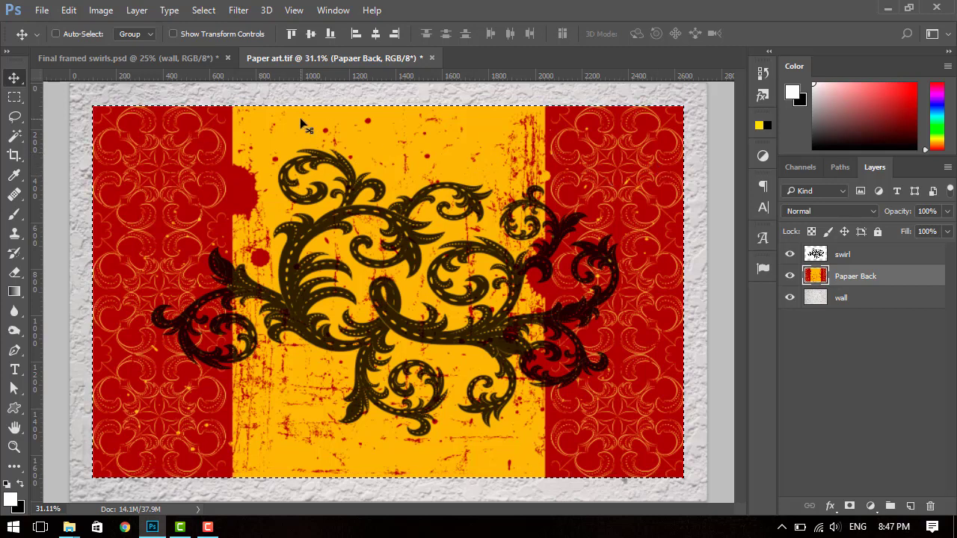
- Contract the paper selection by 200 pixels, then view the Final framed swirls document
click(202, 11)
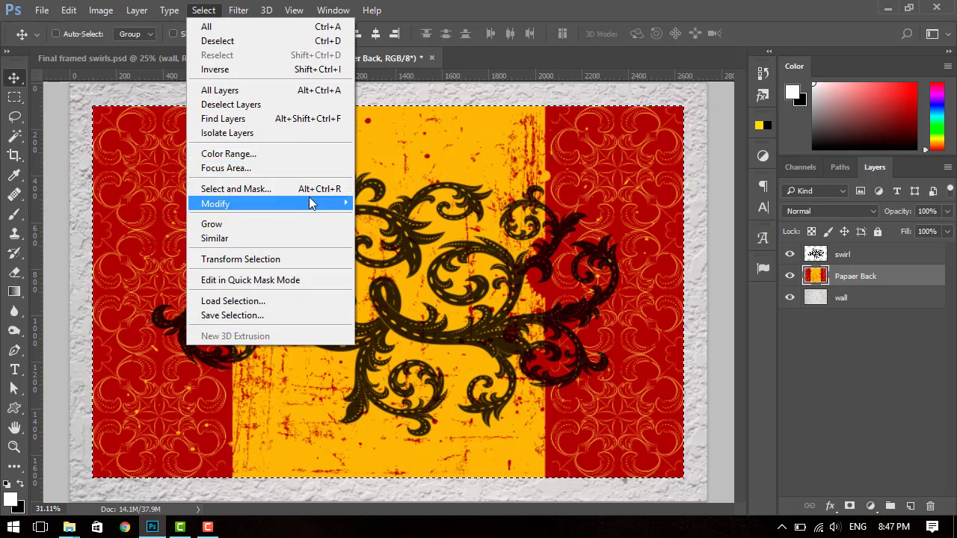
mouse_move(247, 203)
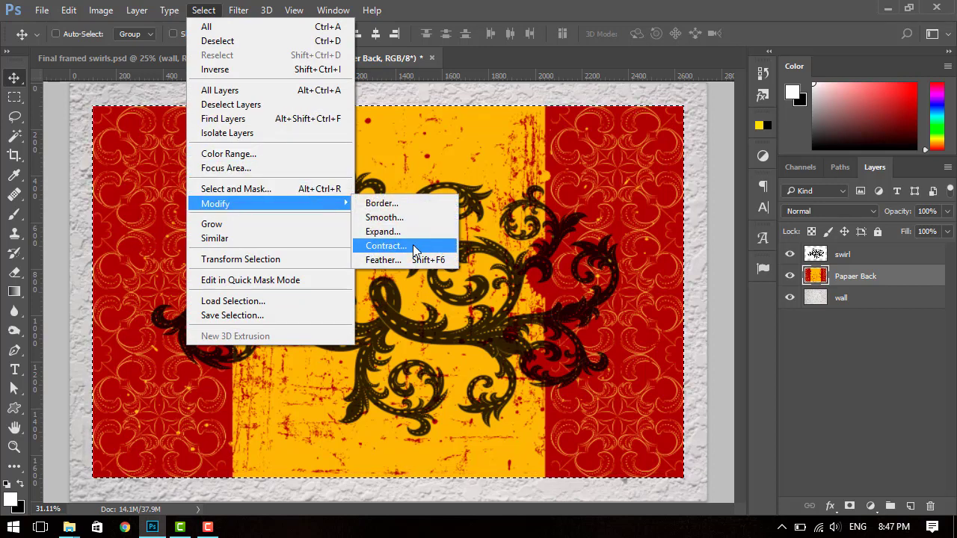
click(413, 246)
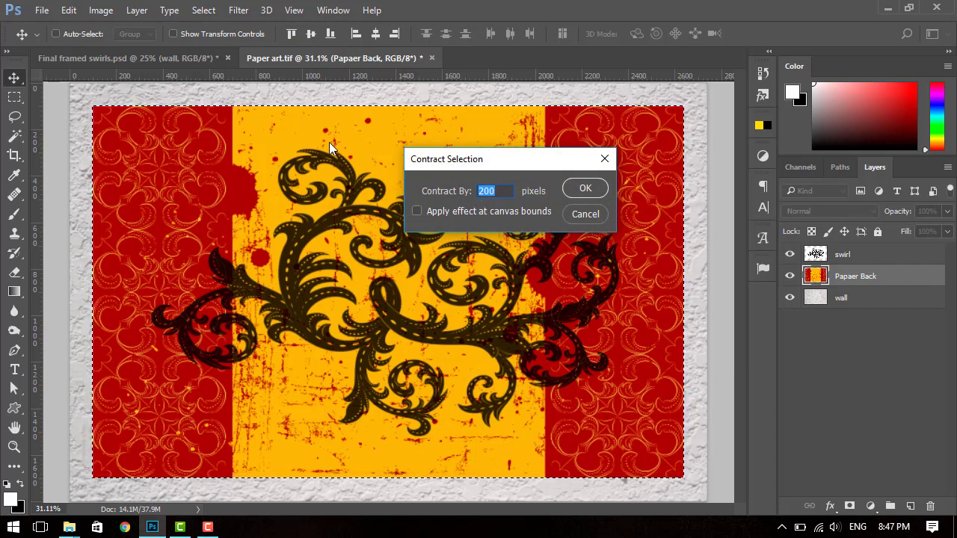
click(495, 192)
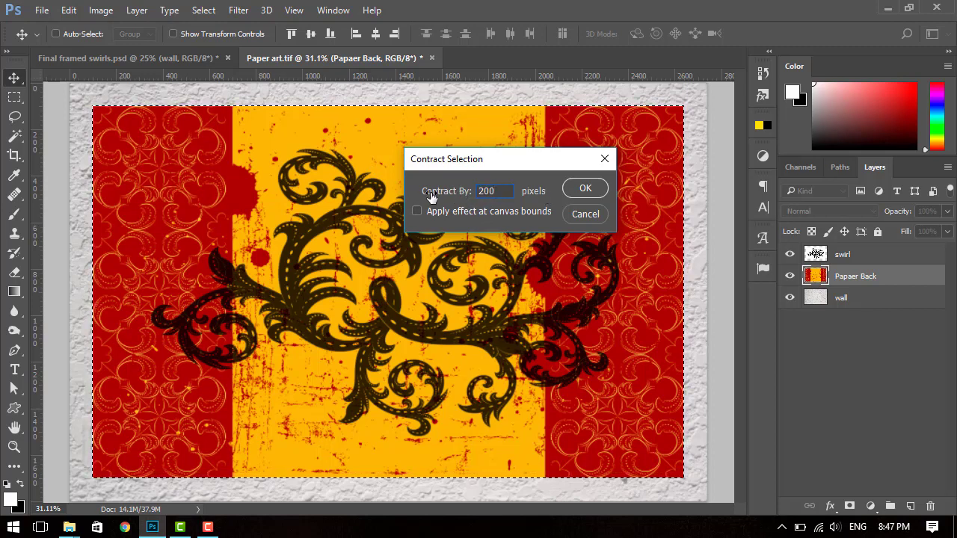
click(583, 189)
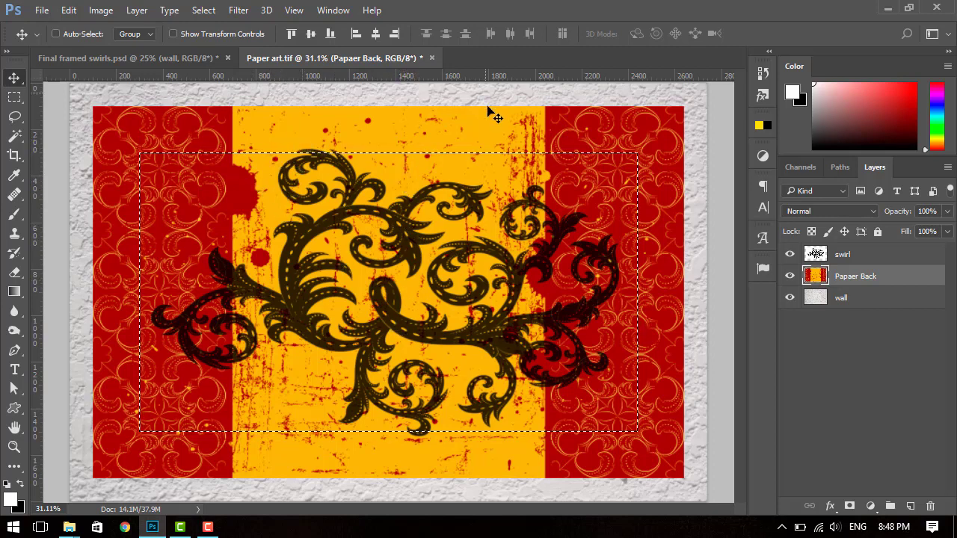
click(209, 63)
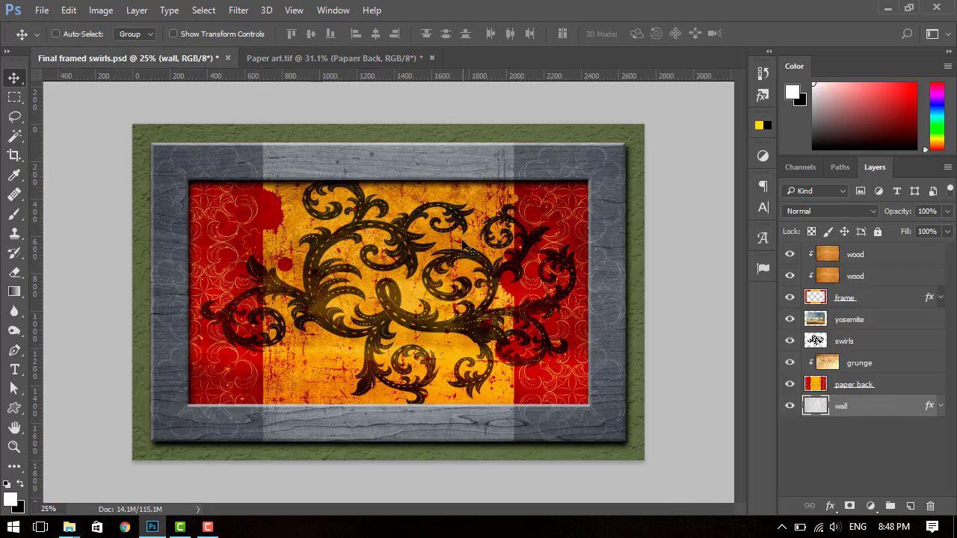
- Back in Paper art, invert the contracted selection to select the outer border band
click(326, 60)
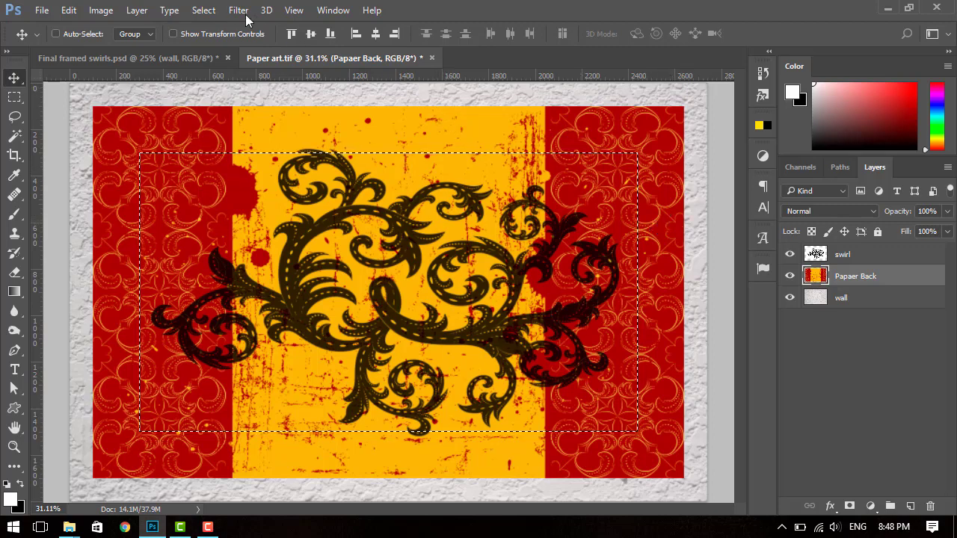
click(204, 10)
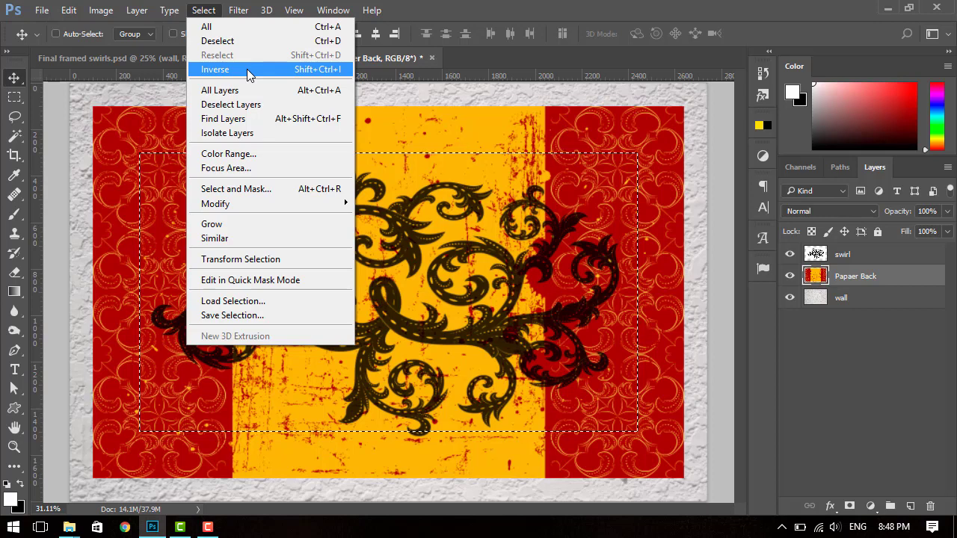
click(319, 70)
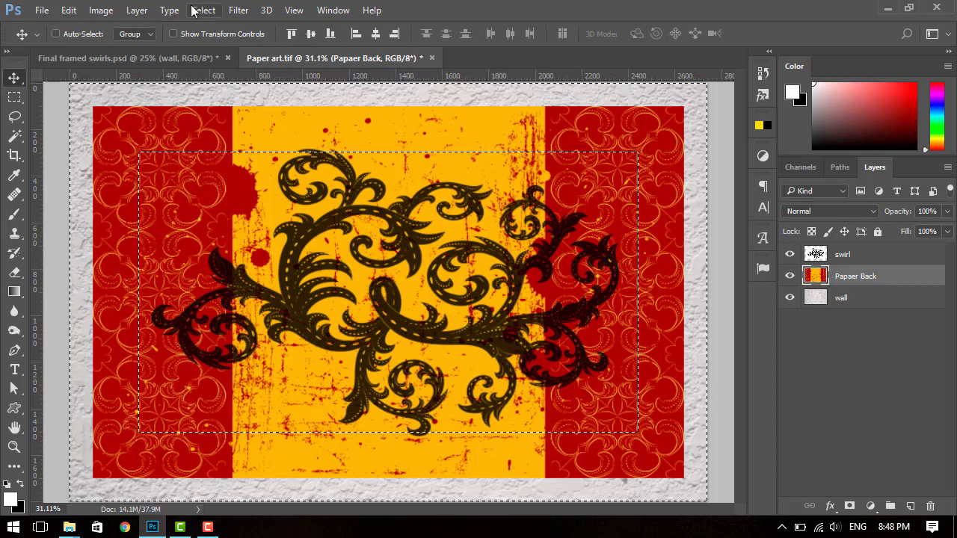
click(136, 10)
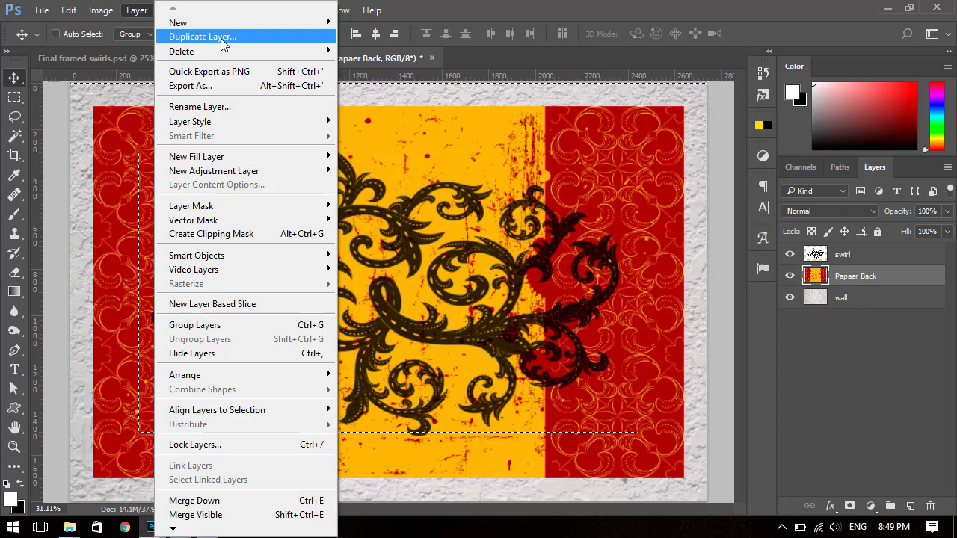
- Duplicate Papaer Back, hide the Papaer Back copy layer, and reselect Papaer Back
click(221, 37)
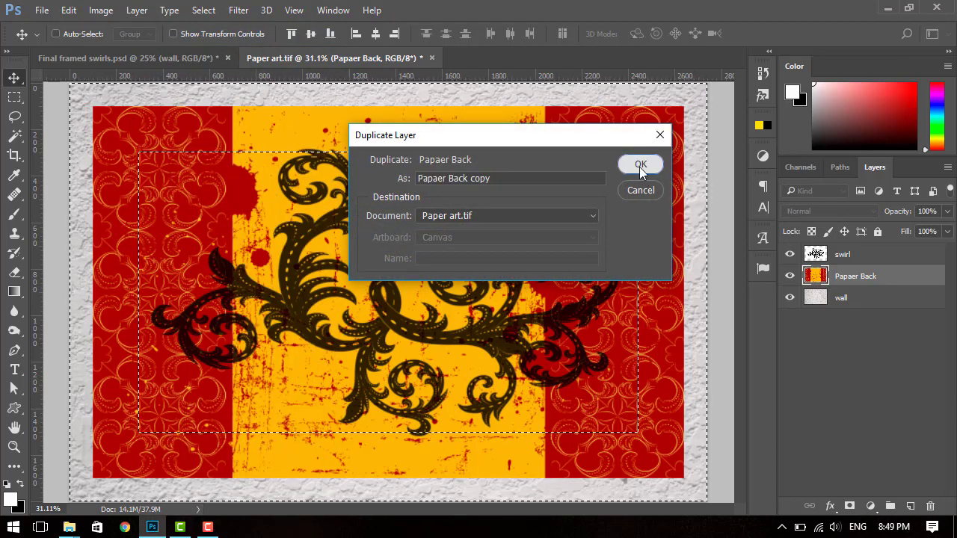
click(639, 165)
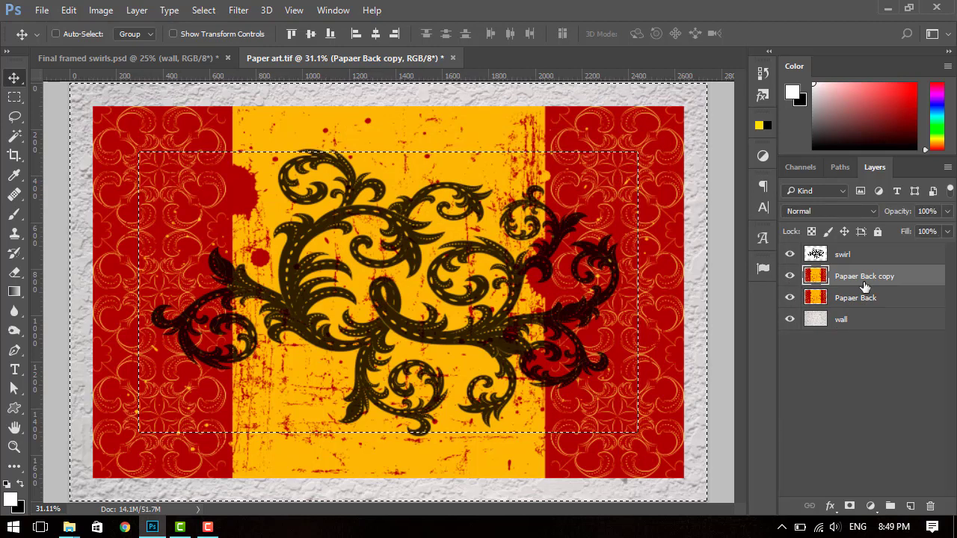
click(852, 297)
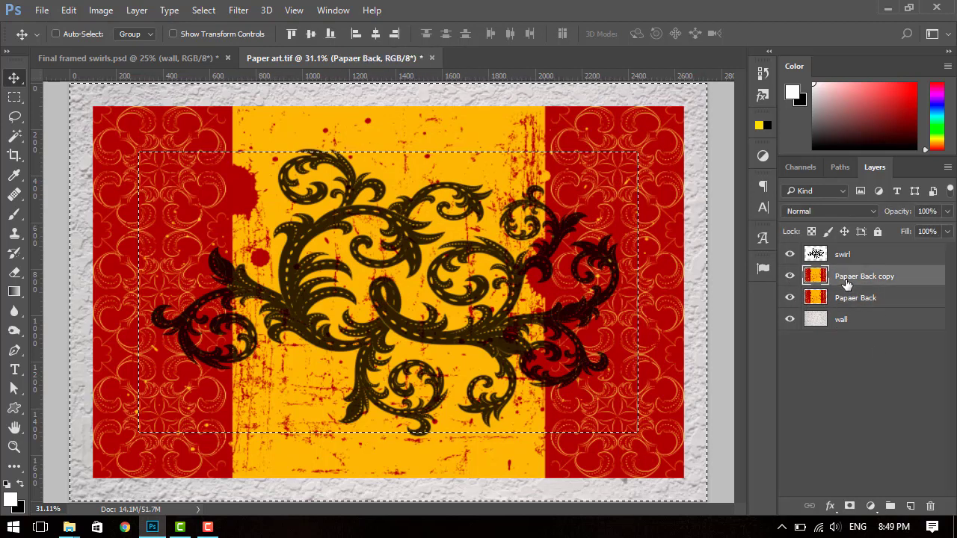
click(848, 283)
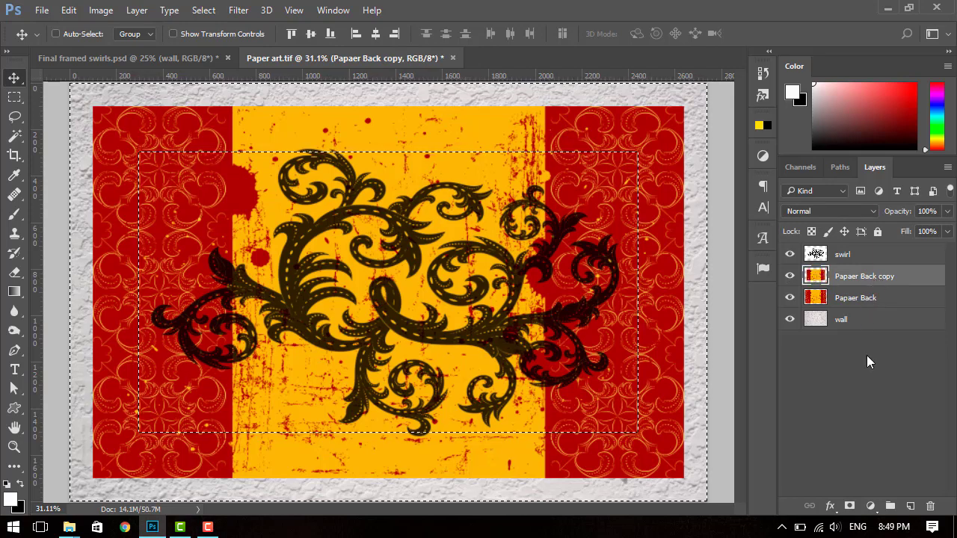
click(790, 276)
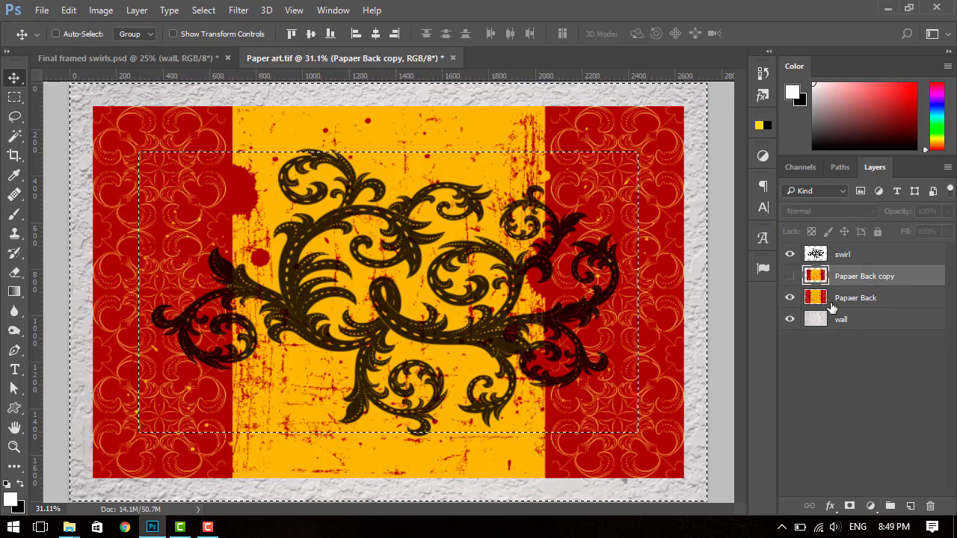
click(837, 302)
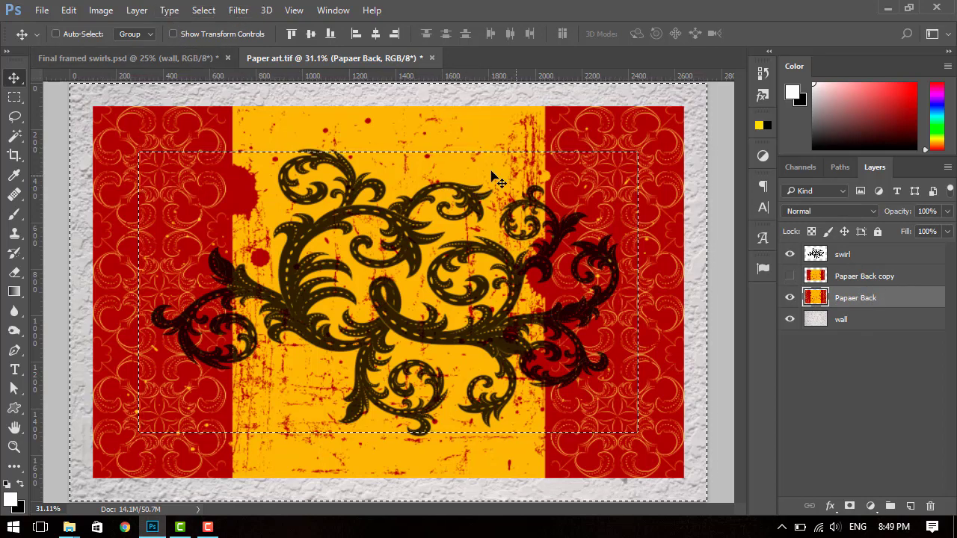
click(213, 58)
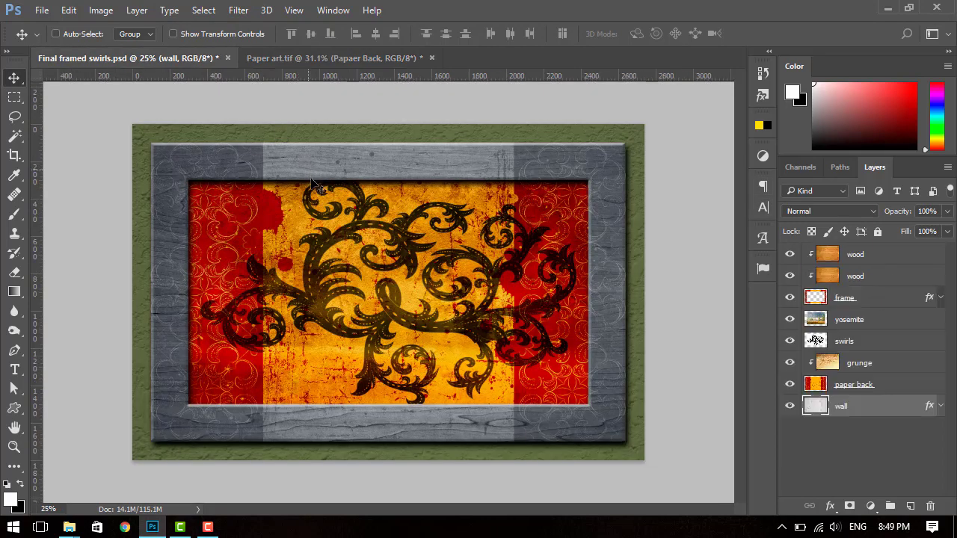
- Copy the selected border band of Paper art onto a new layer via Layer Via Copy
click(312, 57)
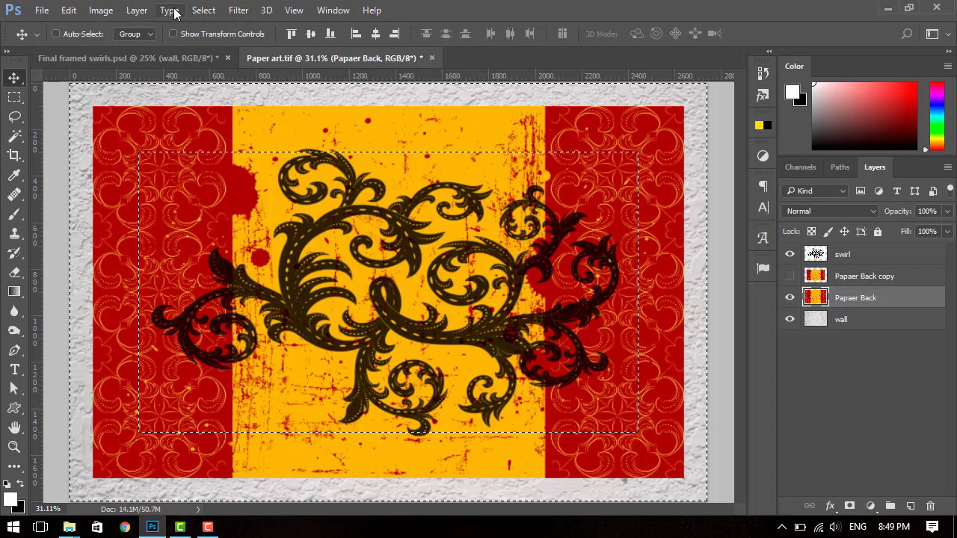
click(137, 10)
mouse_move(194, 23)
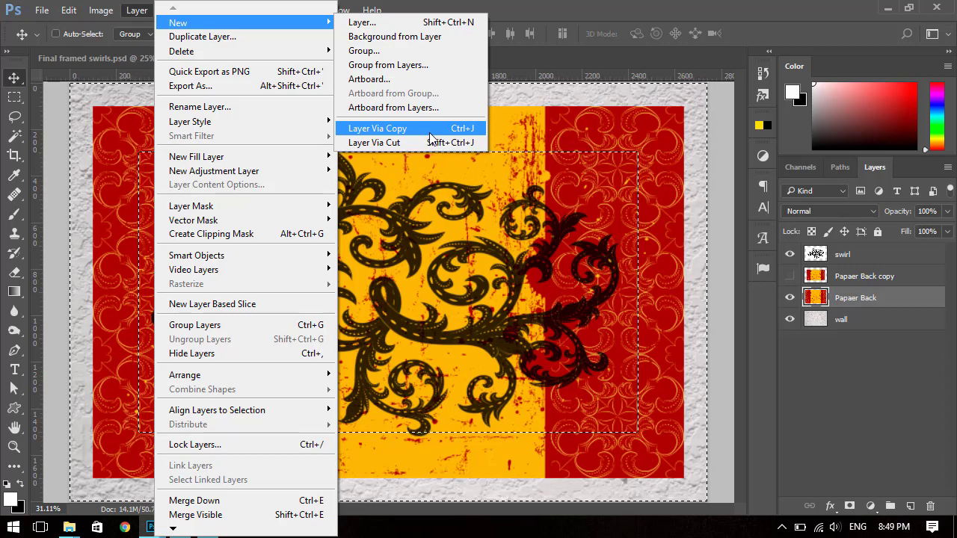
click(430, 136)
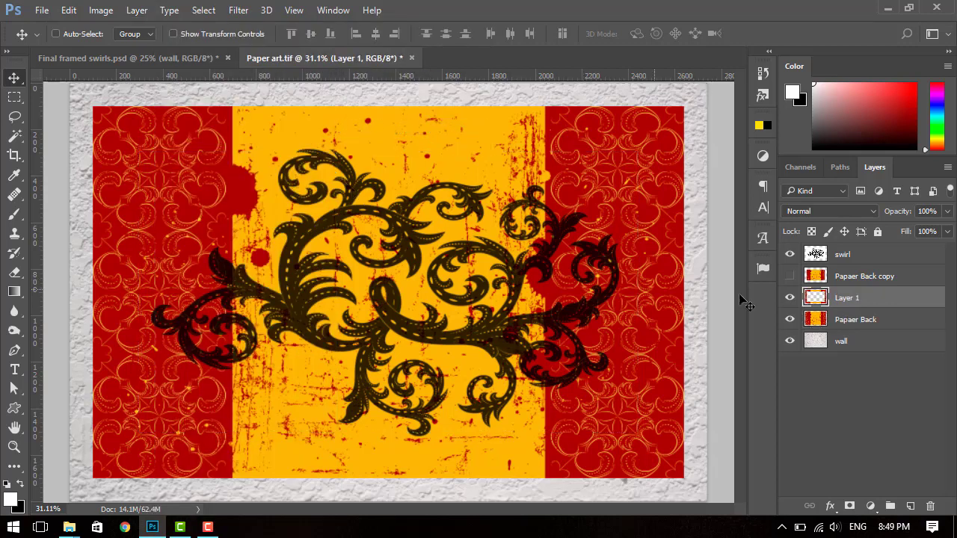
- Delete the Papaer Back copy layer and toggle Papaer Back's visibility to check Layer 1
click(790, 276)
click(843, 278)
key(Delete)
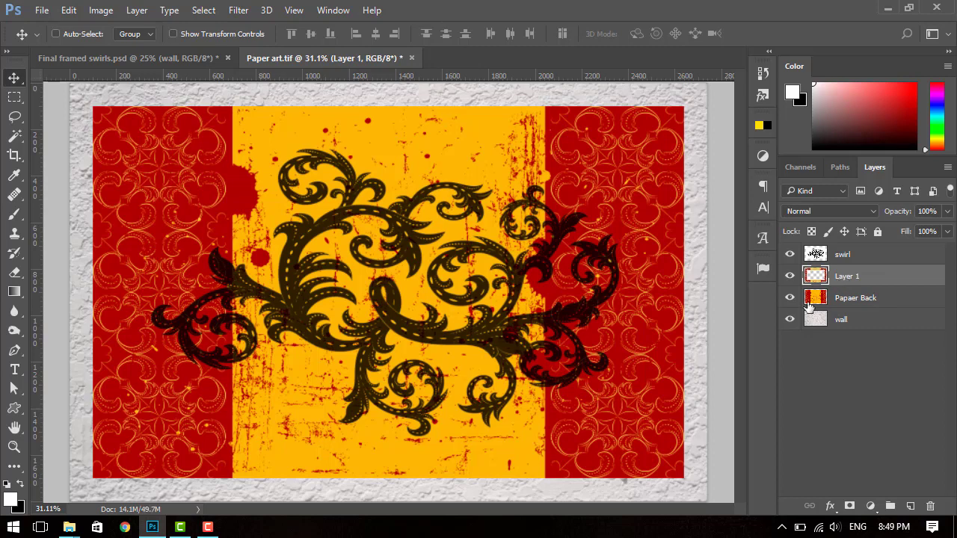
click(790, 297)
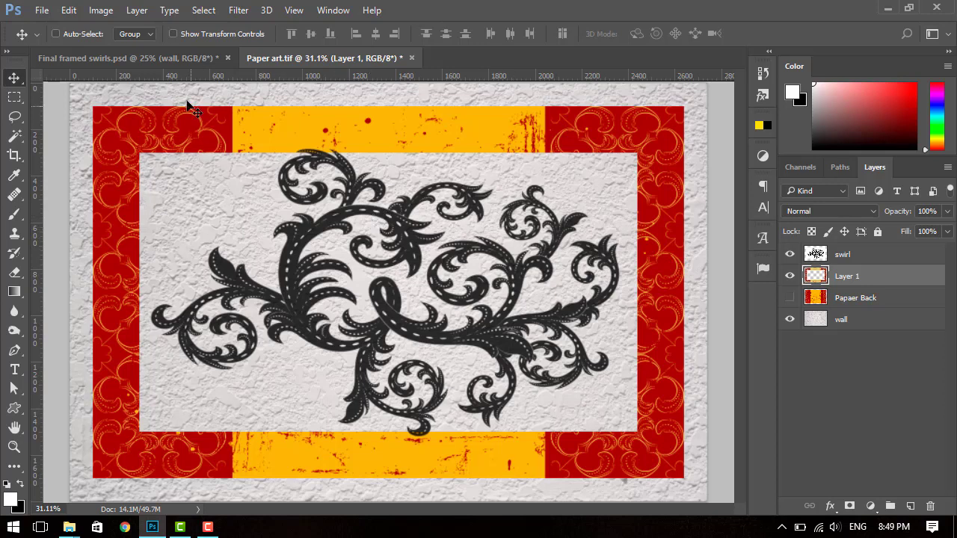
click(171, 56)
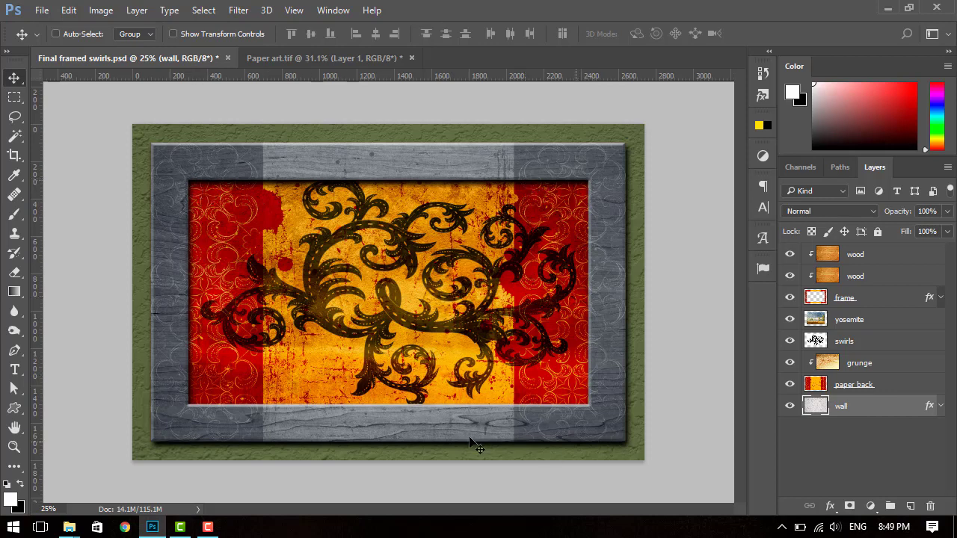
click(284, 58)
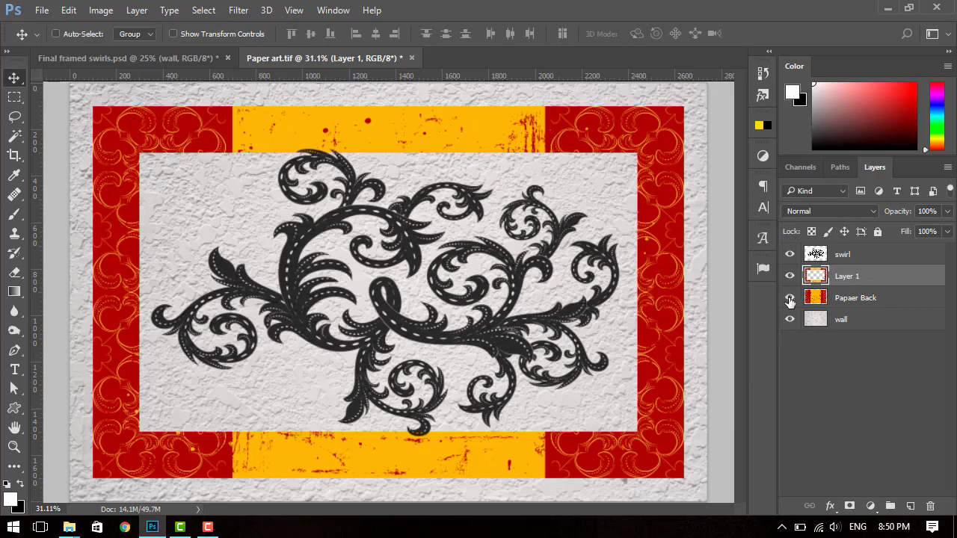
click(789, 298)
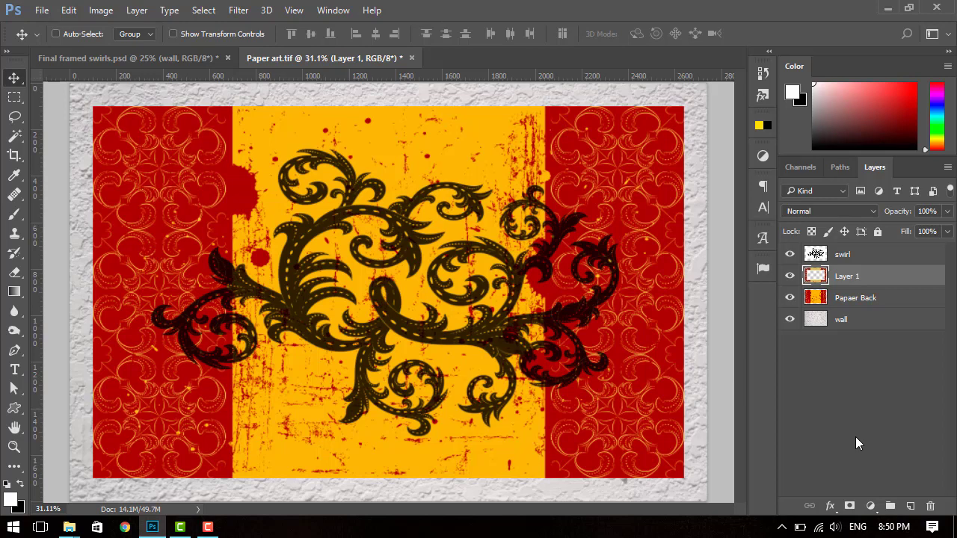
- Rename Layer 1 to 'frame', reselect it and show the fx effects list
double_click(847, 276)
key(BackSpace)
text(fram)
text(e)
key(Return)
click(832, 407)
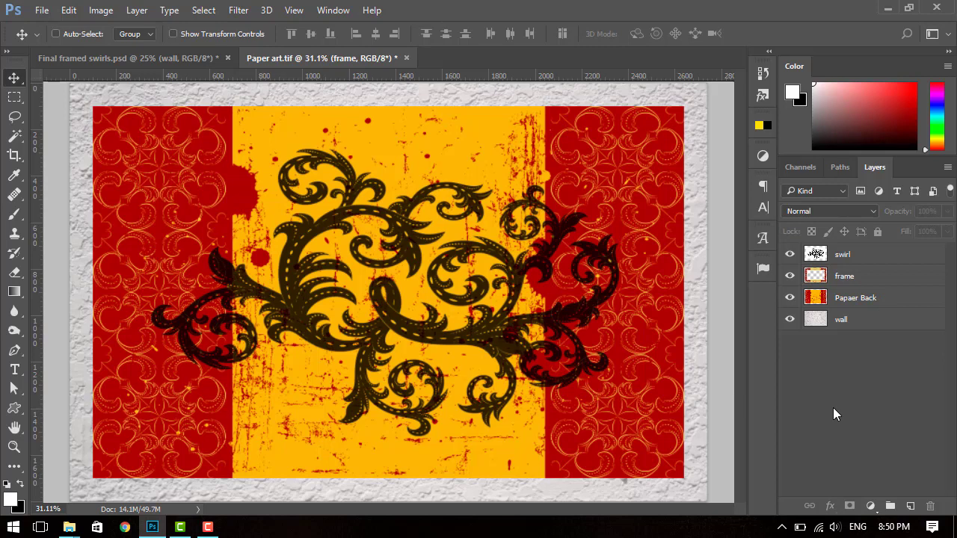
click(842, 274)
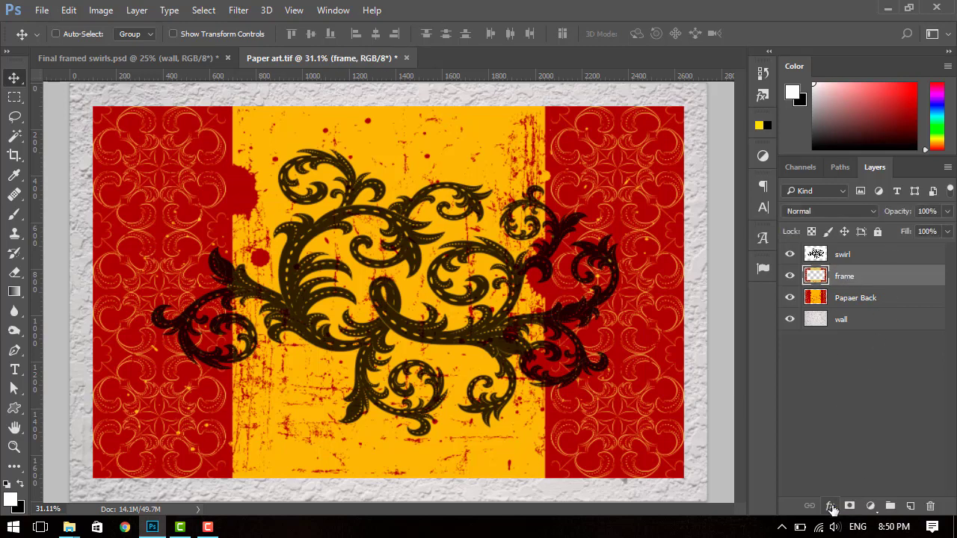
click(831, 508)
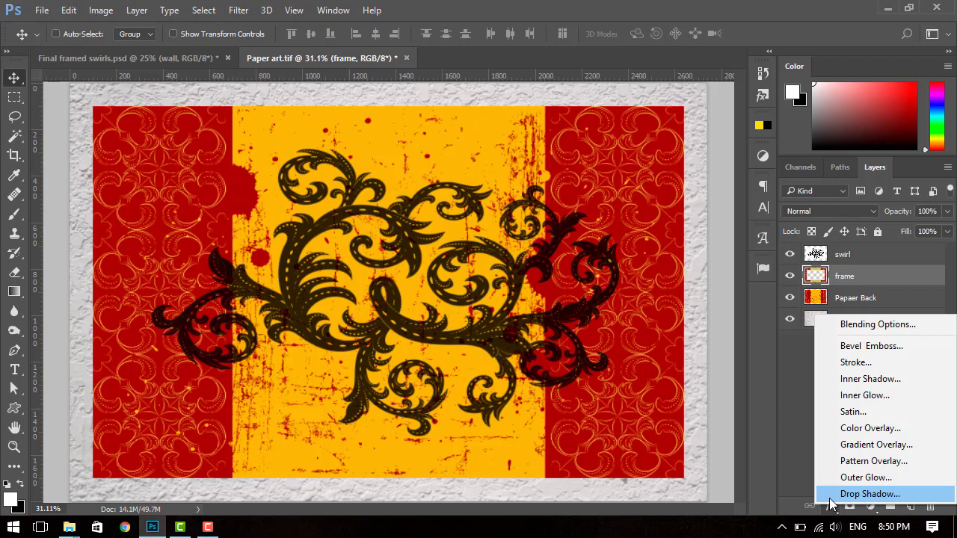
- Add a Drop Shadow to the frame layer with shadow colour #000000
click(880, 494)
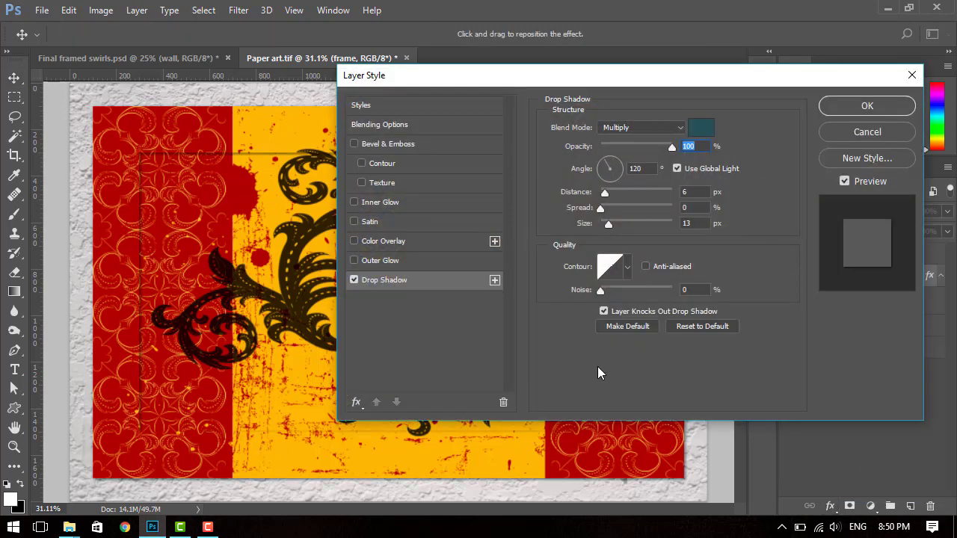
mouse_move(620, 81)
mouse_down()
mouse_move(513, 112)
mouse_move(535, 106)
mouse_up()
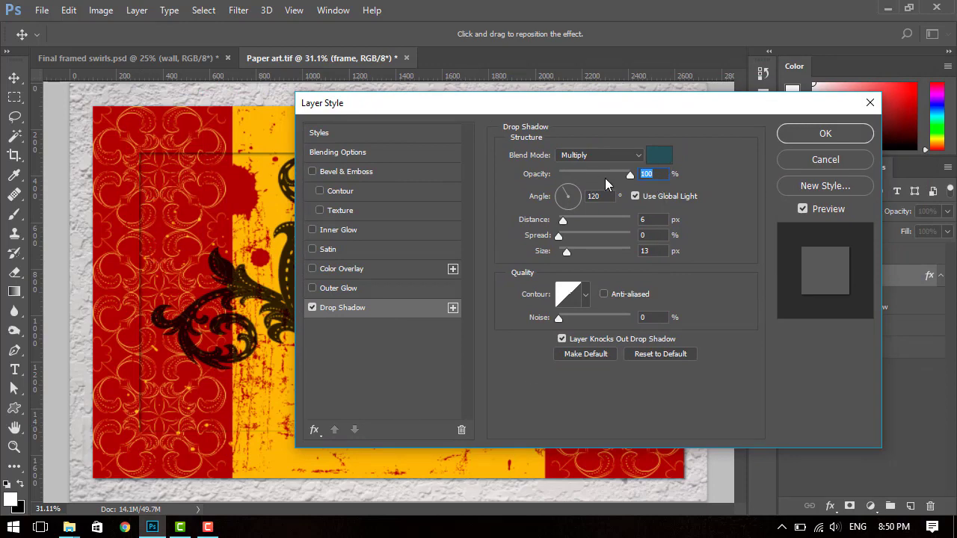
click(658, 156)
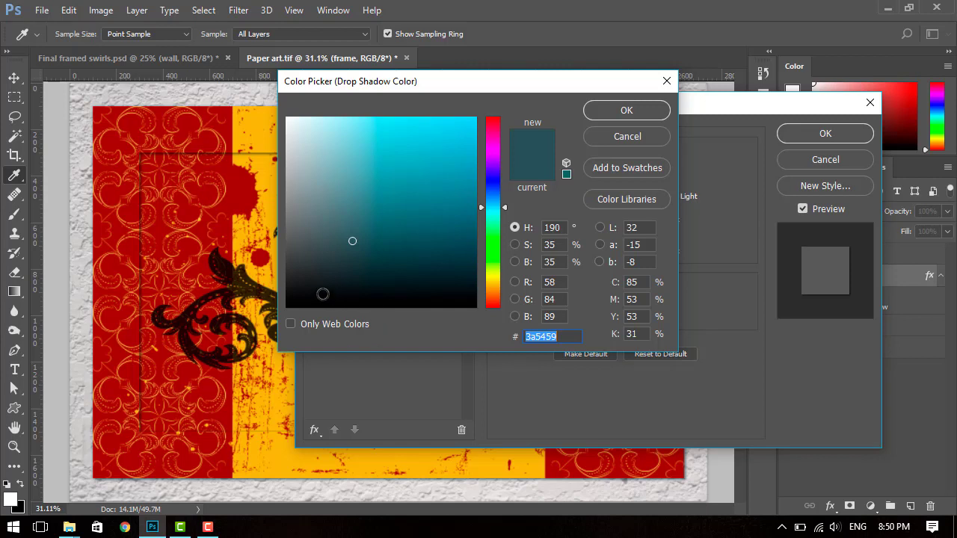
click(288, 304)
mouse_move(296, 293)
mouse_down()
mouse_move(374, 207)
mouse_move(298, 299)
mouse_move(263, 313)
mouse_up()
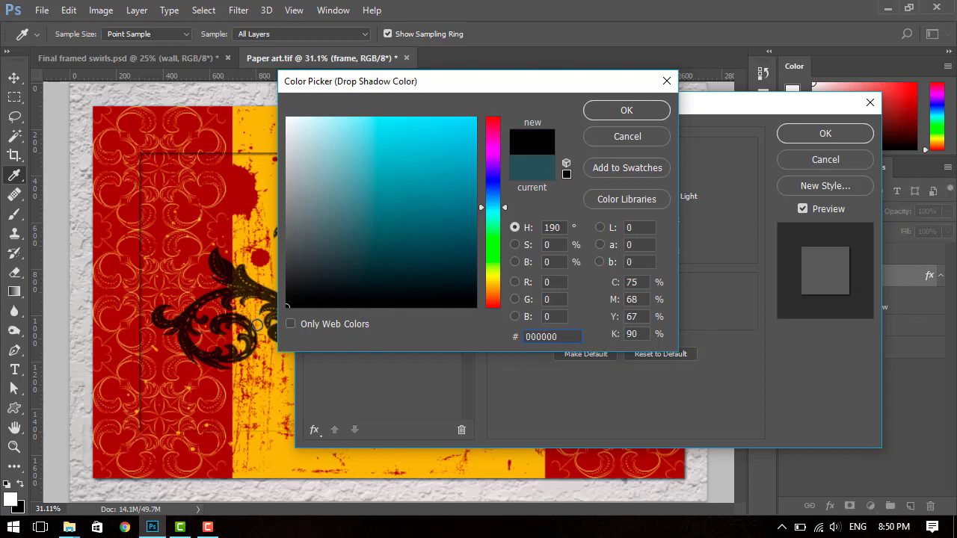
click(561, 227)
drag(288, 305, 285, 310)
key(Return)
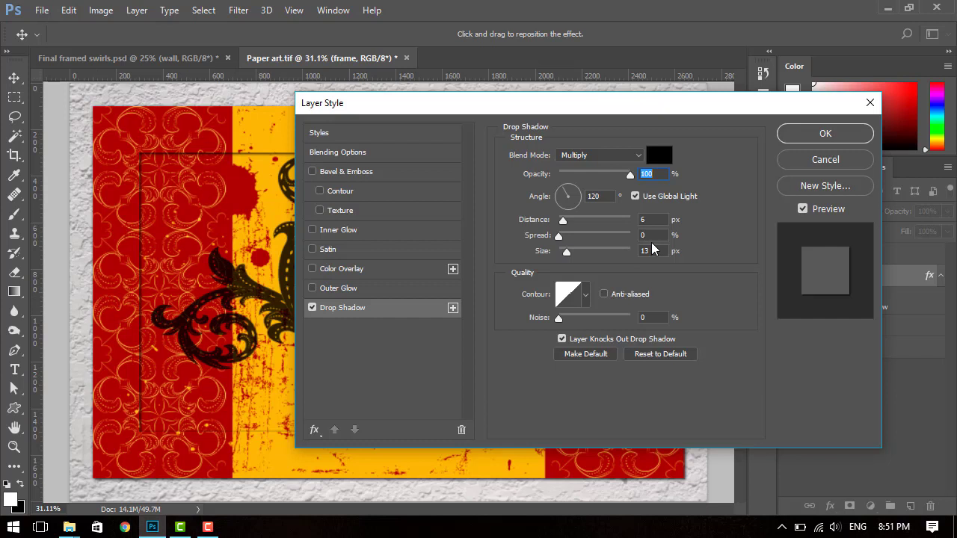
- Set the frame's drop shadow to 25 px distance and 35 px size, then apply it
click(646, 219)
key(BackSpace)
text(25)
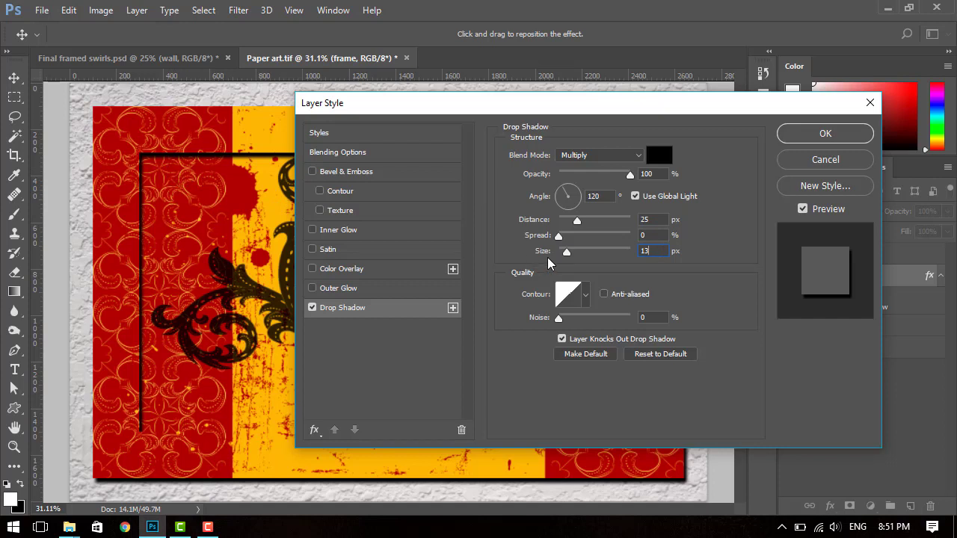
text(35)
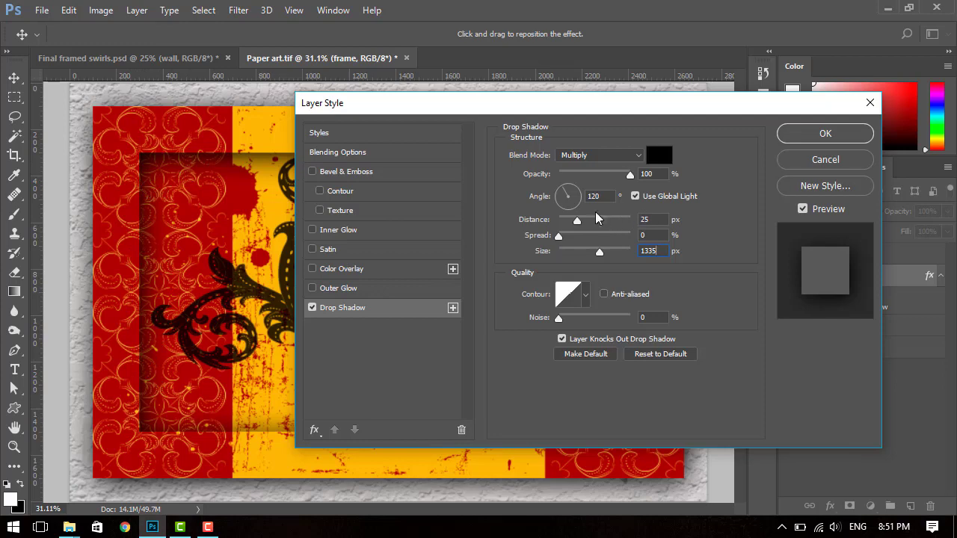
click(606, 196)
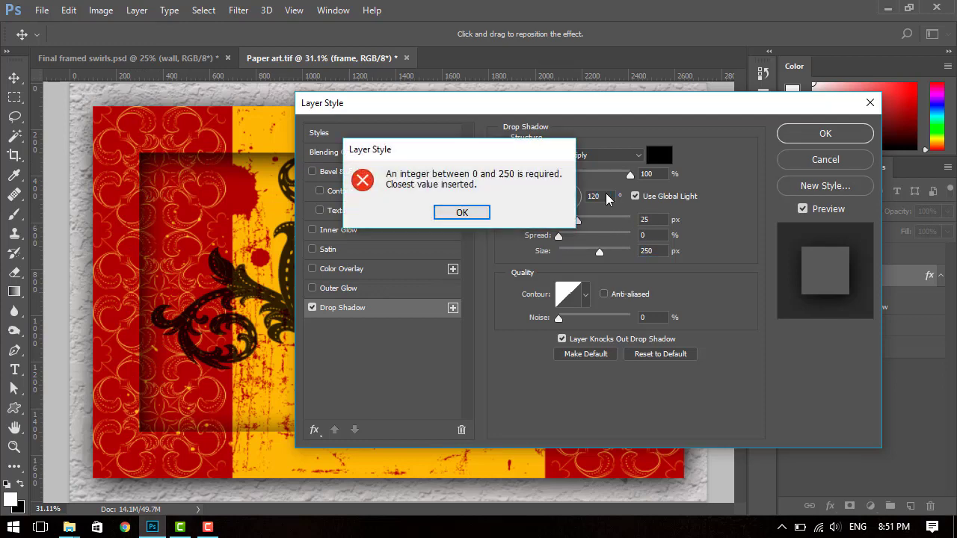
click(462, 211)
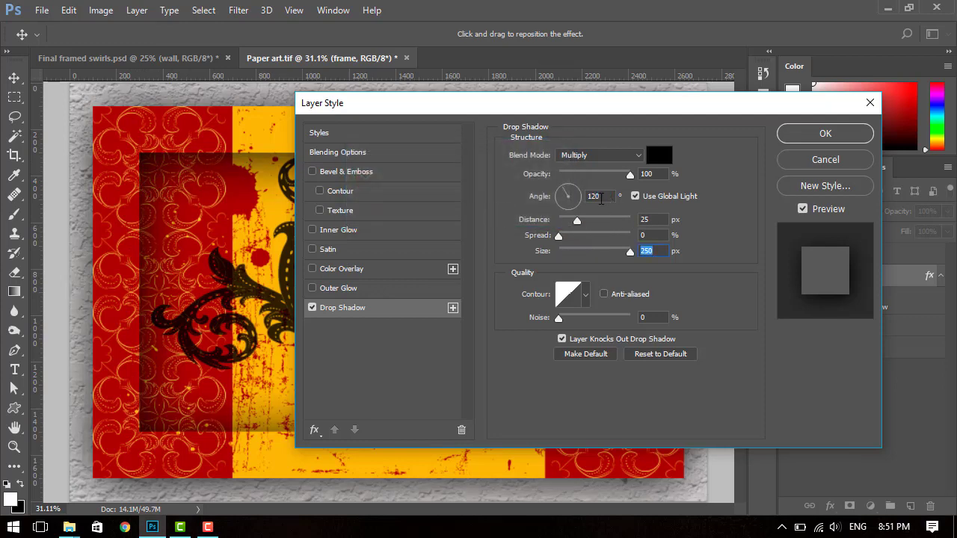
click(654, 251)
key(BackSpace)
key(BackSpace)
key(BackSpace)
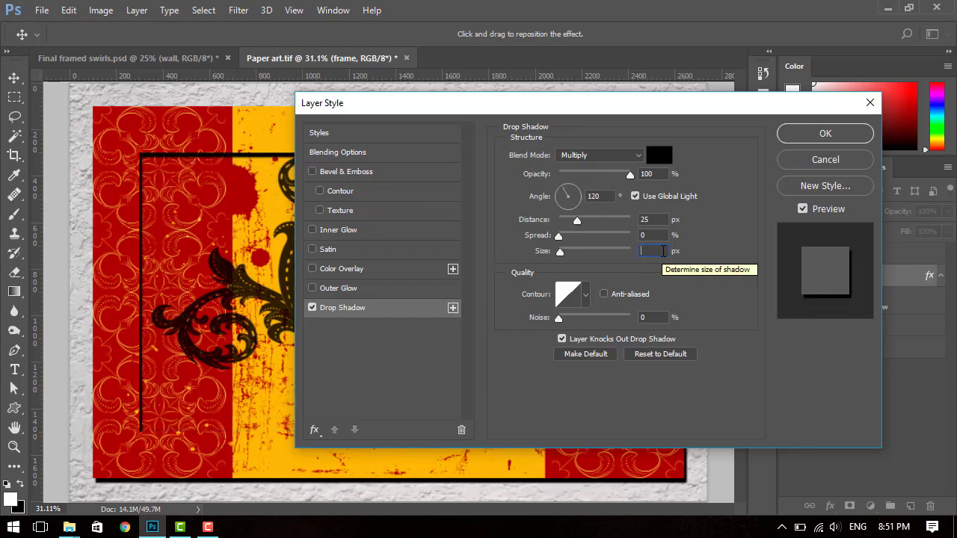
text(35)
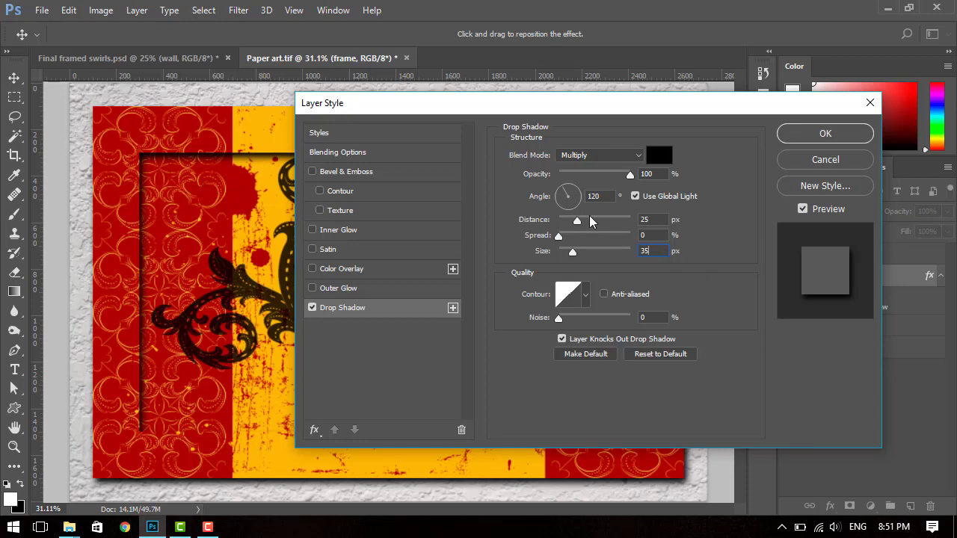
key(Return)
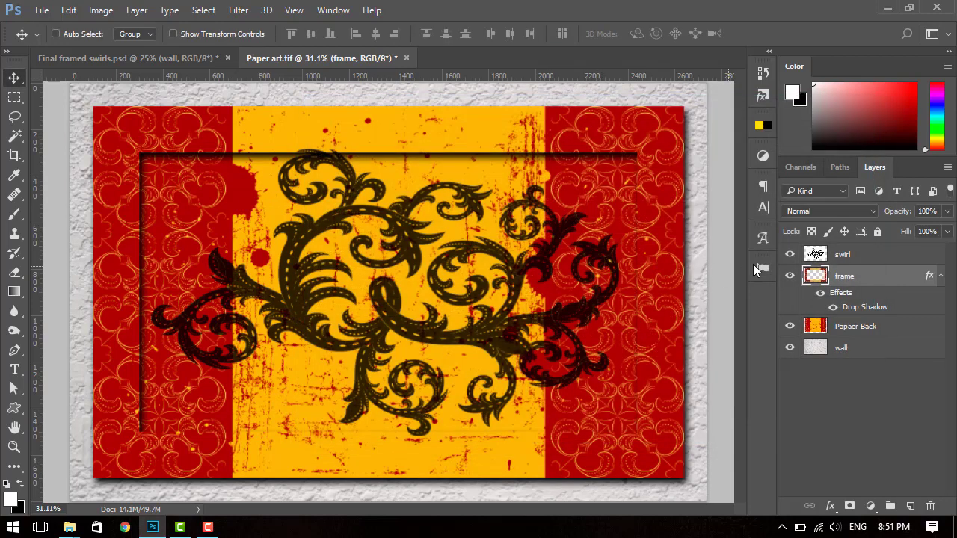
- Reopen the frame's Drop Shadow settings and change its angle from 120 to 90°
double_click(840, 293)
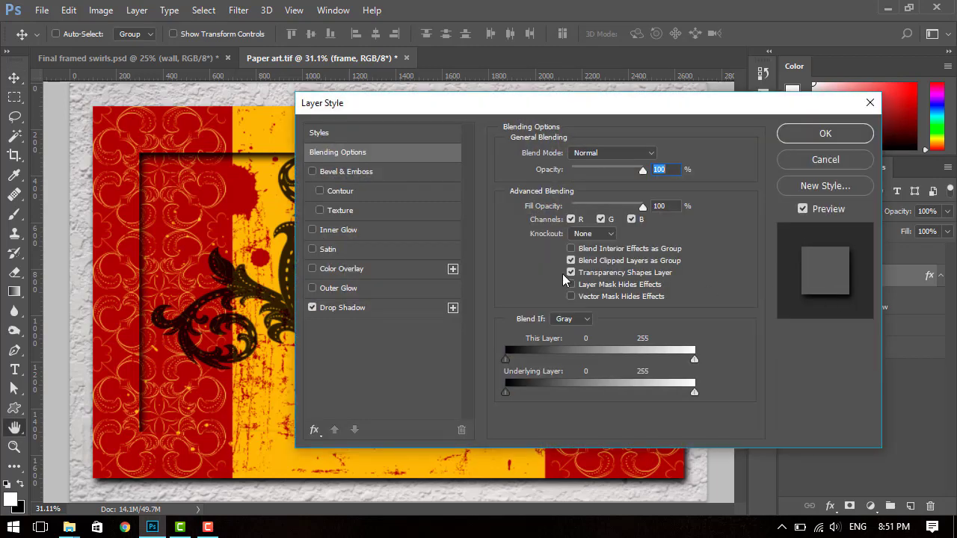
click(343, 307)
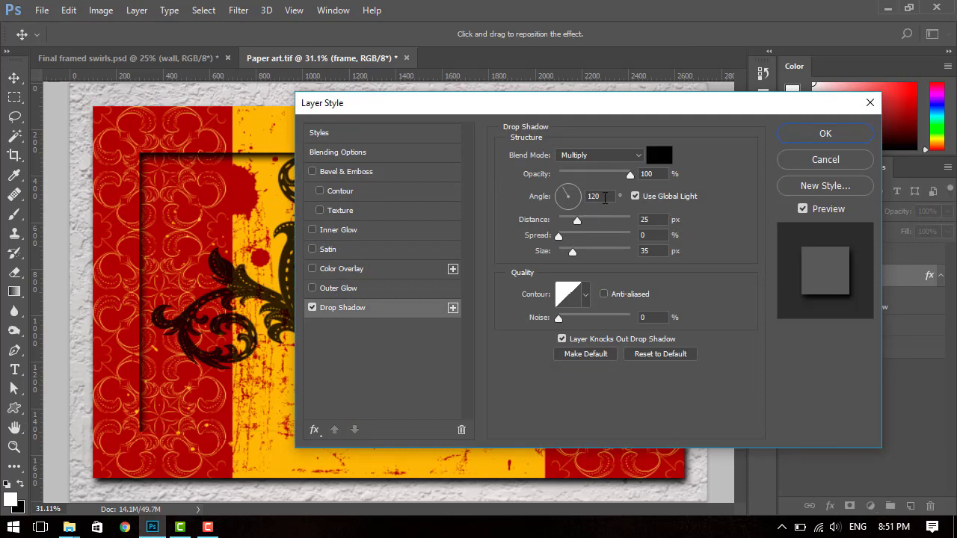
click(604, 197)
text(12)
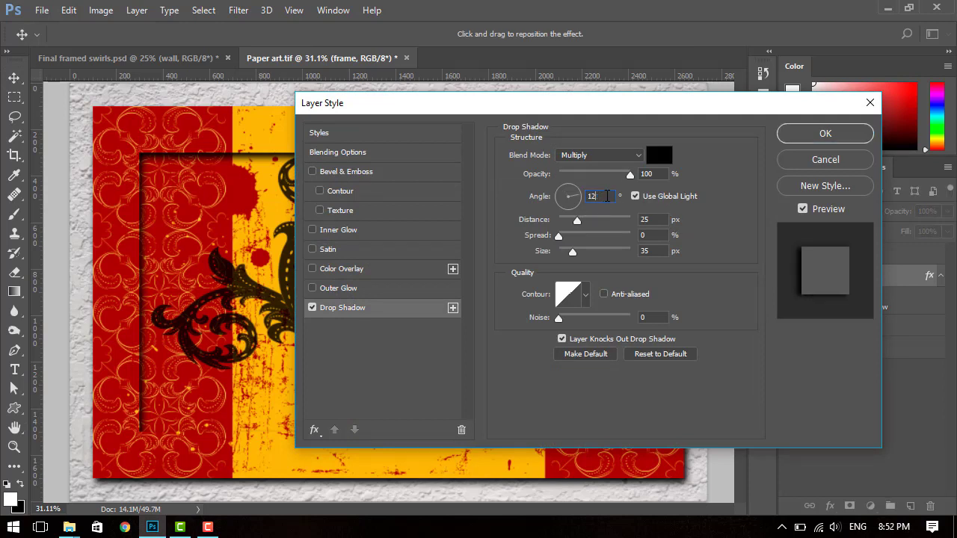
key(BackSpace)
text(90)
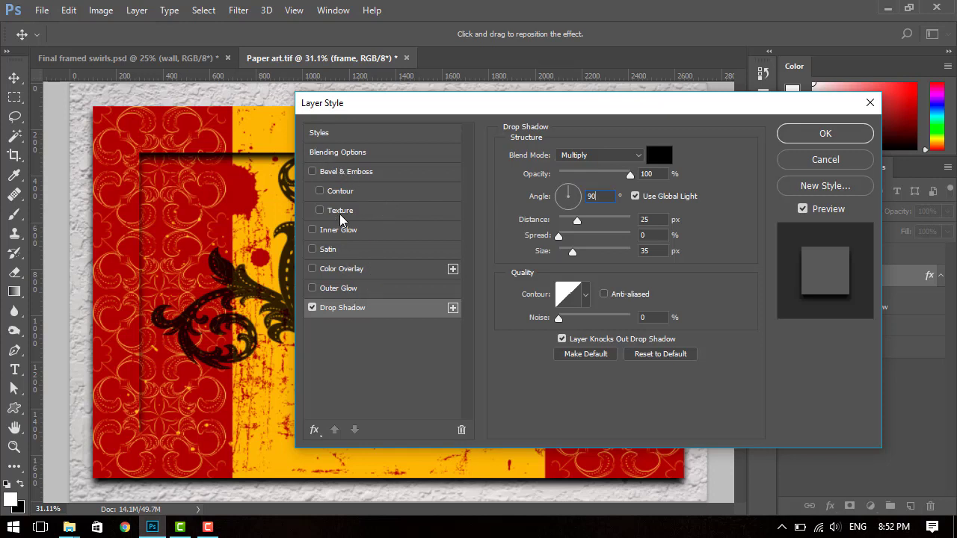
- Add Bevel & Emboss to the frame: Inner Bevel, Chisel Hard, direction Up, size 25 px
click(313, 171)
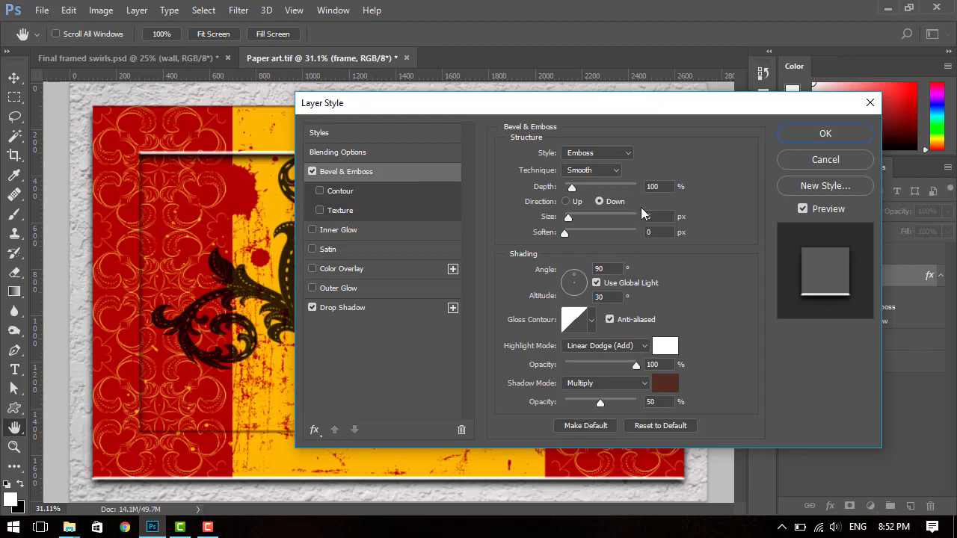
click(612, 153)
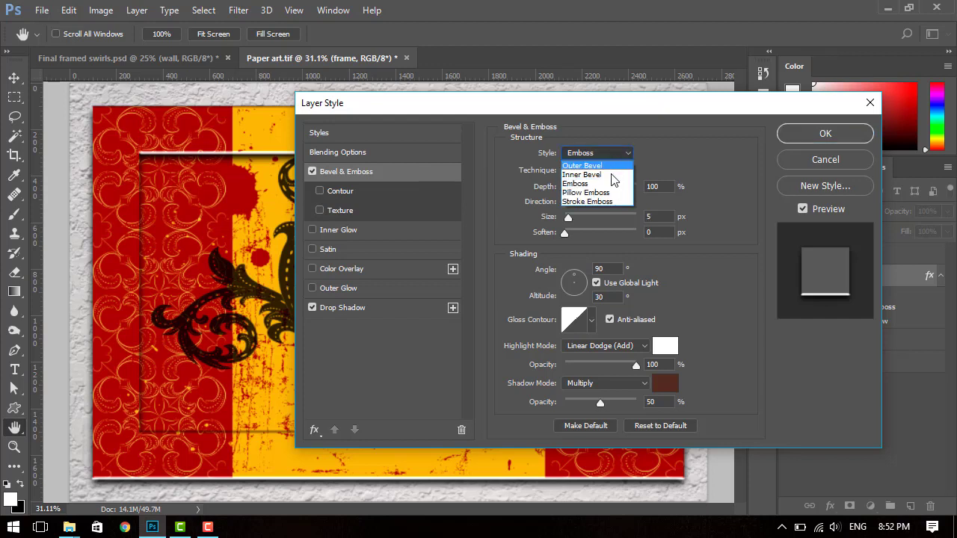
click(609, 175)
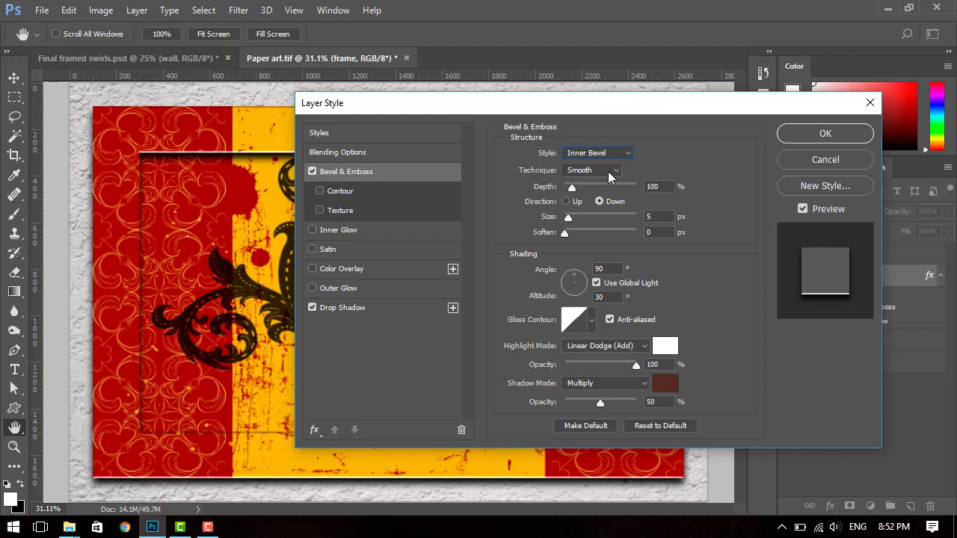
click(607, 171)
click(603, 193)
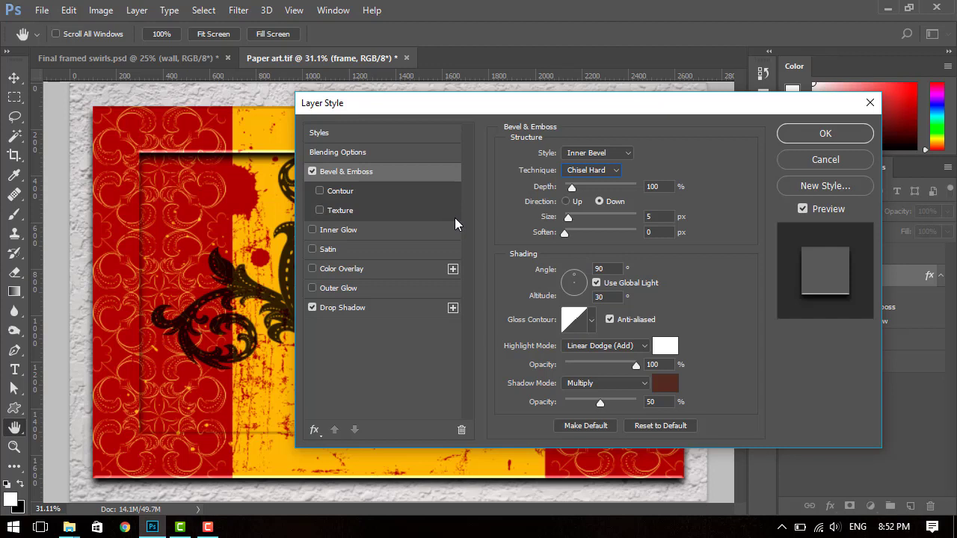
click(569, 201)
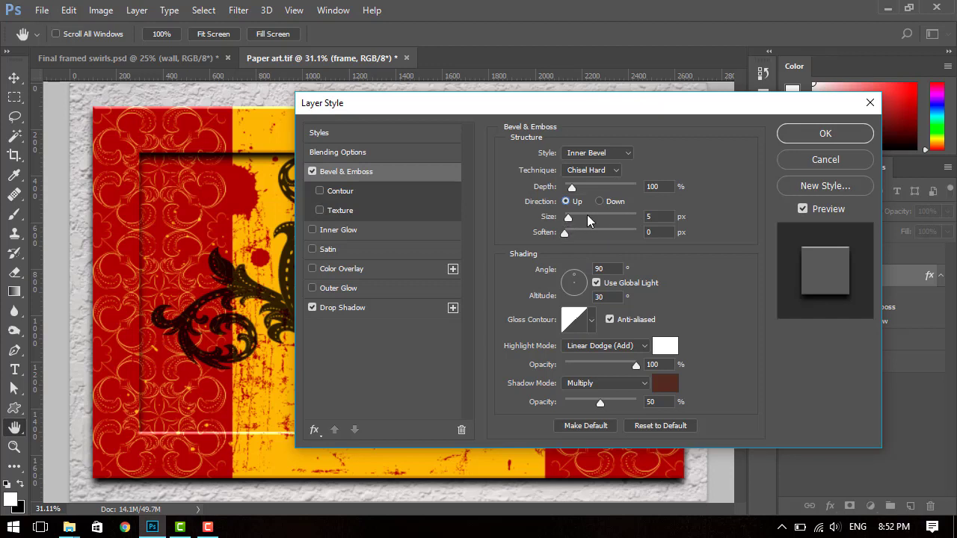
drag(566, 222, 563, 222)
click(659, 217)
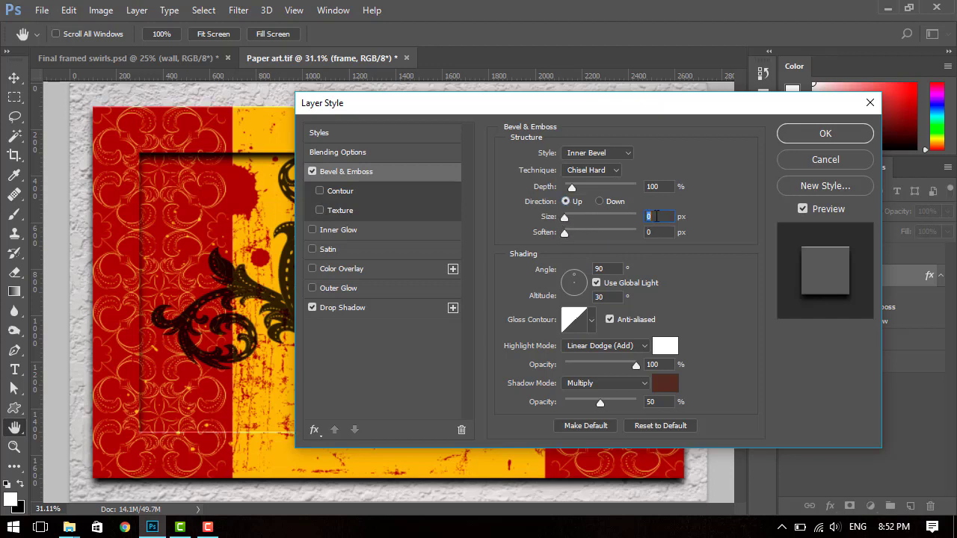
key(BackSpace)
text(25)
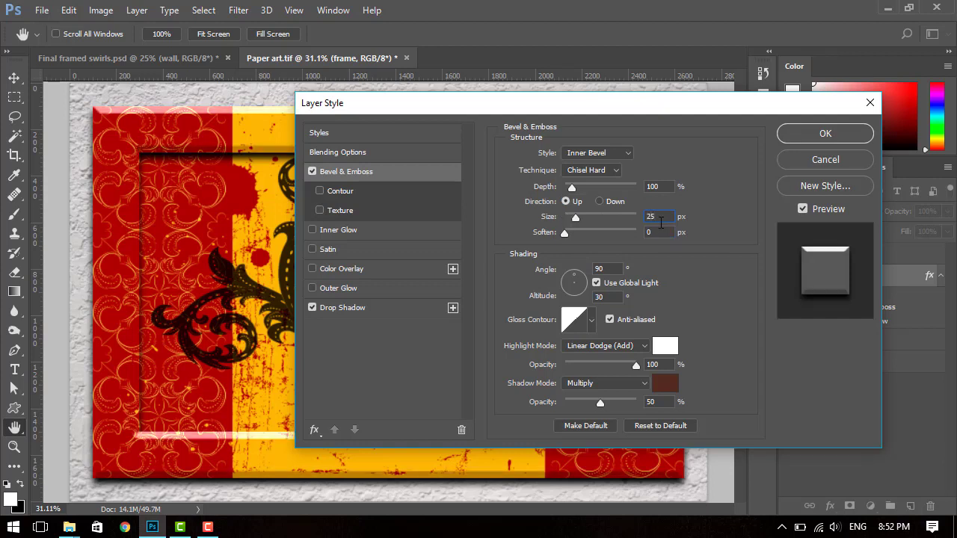
- Reduce the frame's bevel size from 25 to 10 px
double_click(662, 233)
click(667, 217)
key(BackSpace)
key(BackSpace)
text(1)
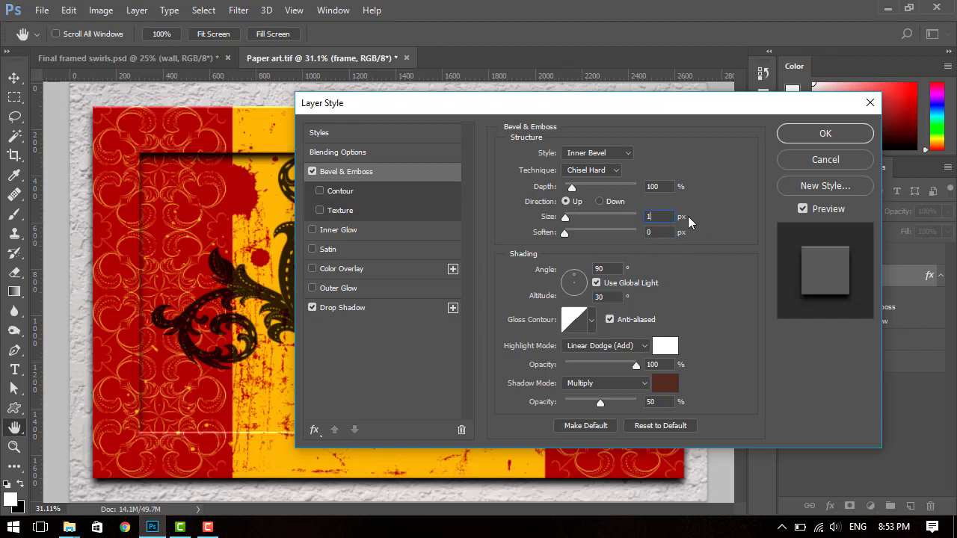
text(0)
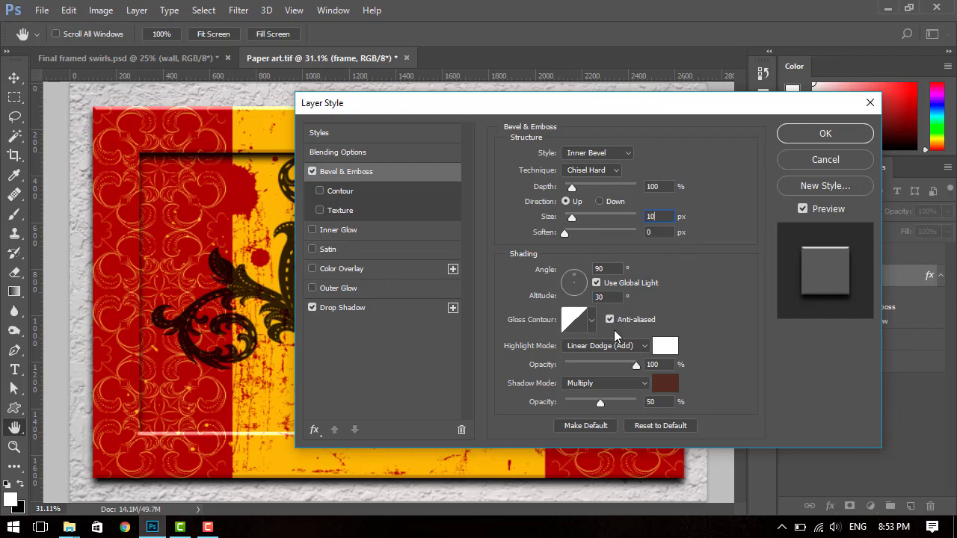
- Set the bevel highlight mode to Screen and shadow colour to black, then apply the style
click(642, 347)
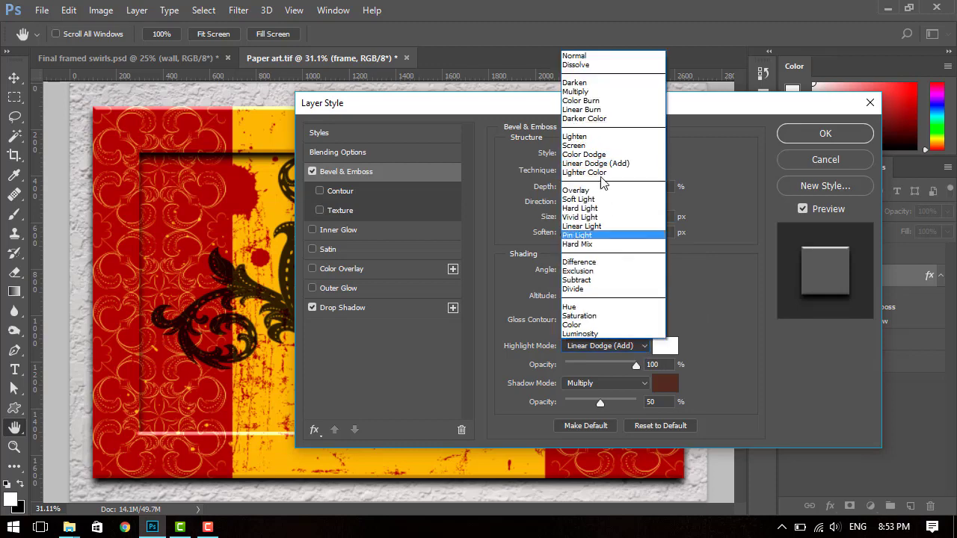
click(745, 366)
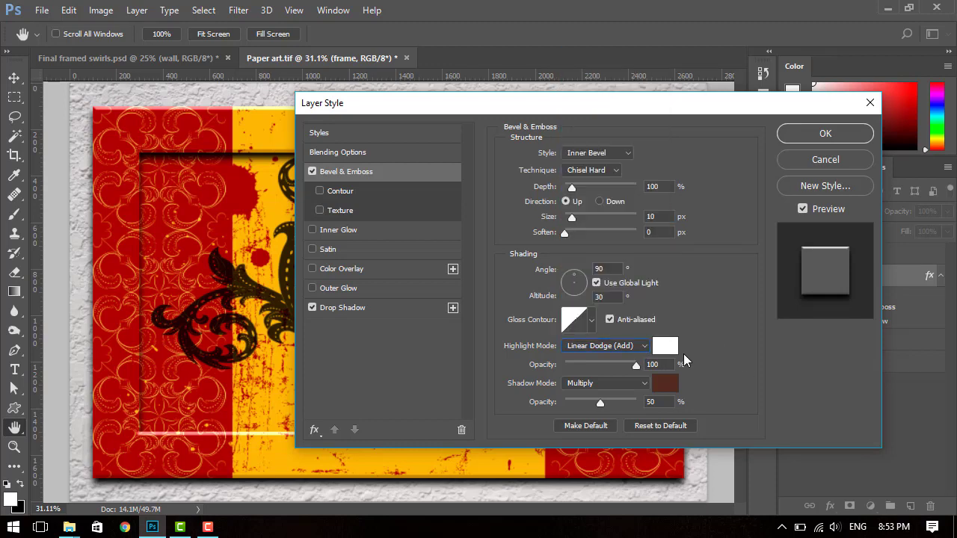
click(628, 346)
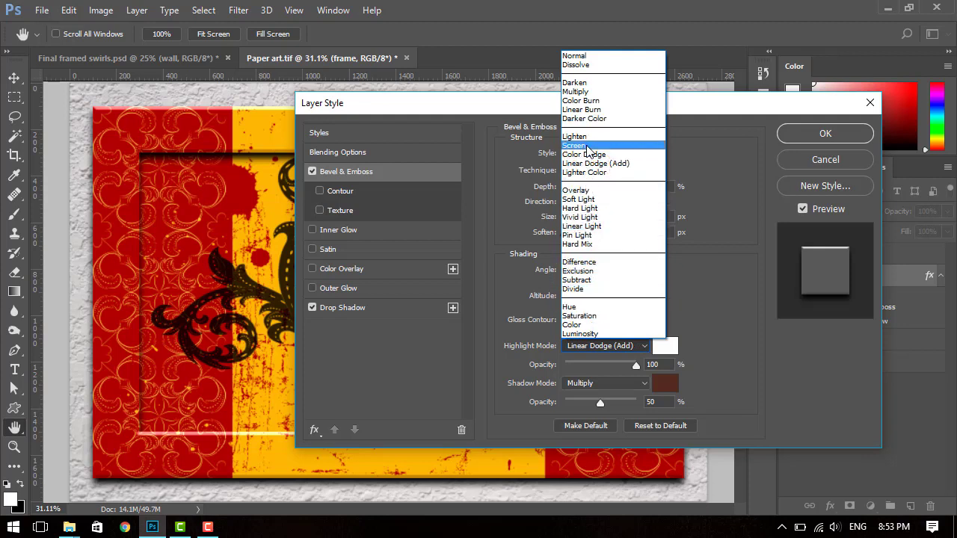
click(583, 145)
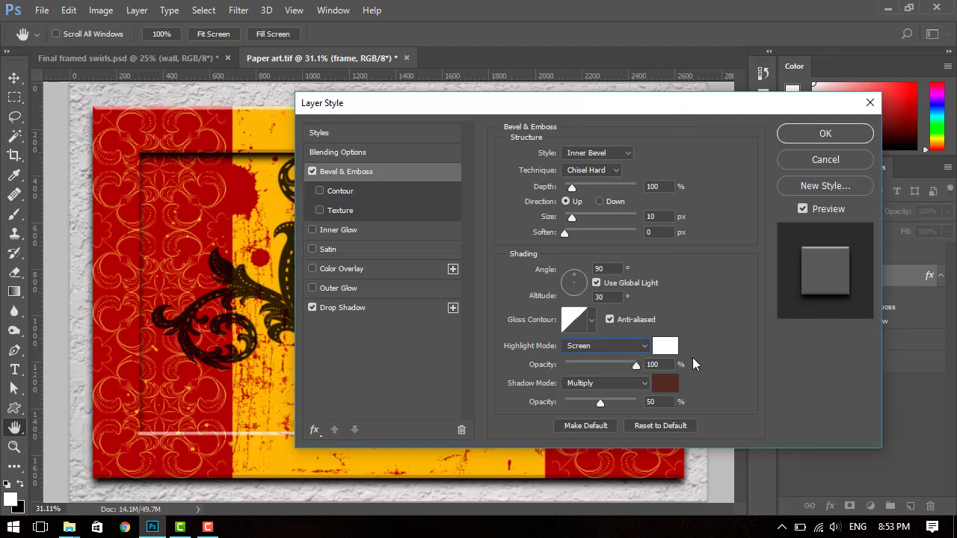
click(665, 386)
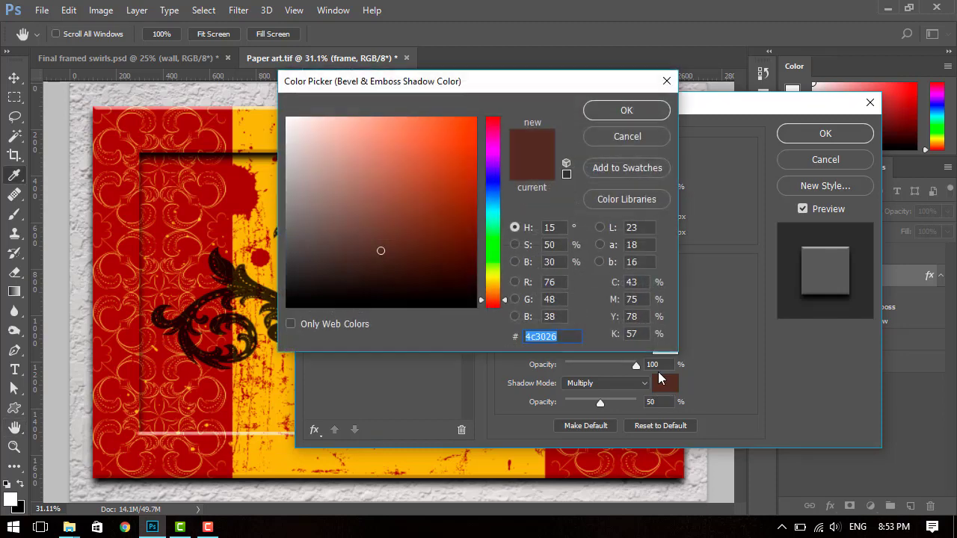
click(287, 305)
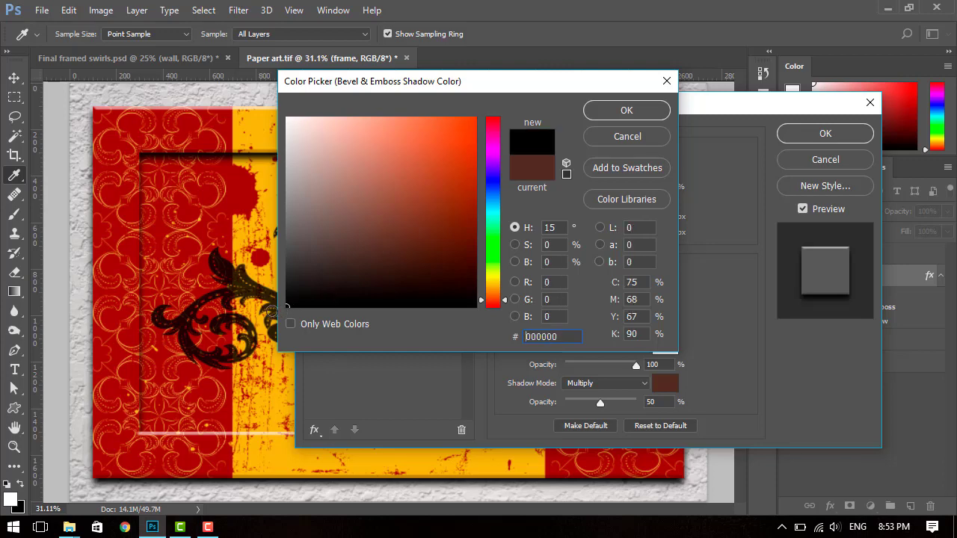
click(627, 110)
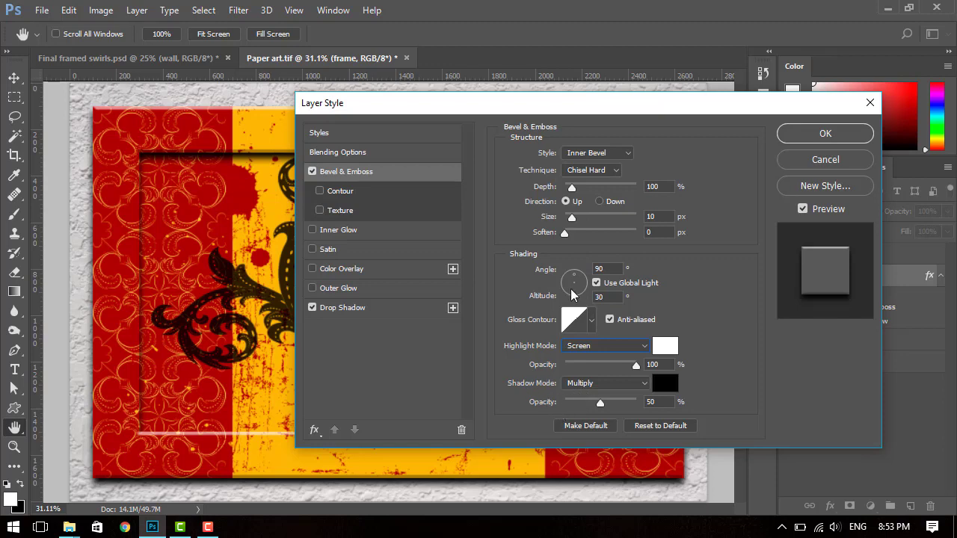
click(835, 134)
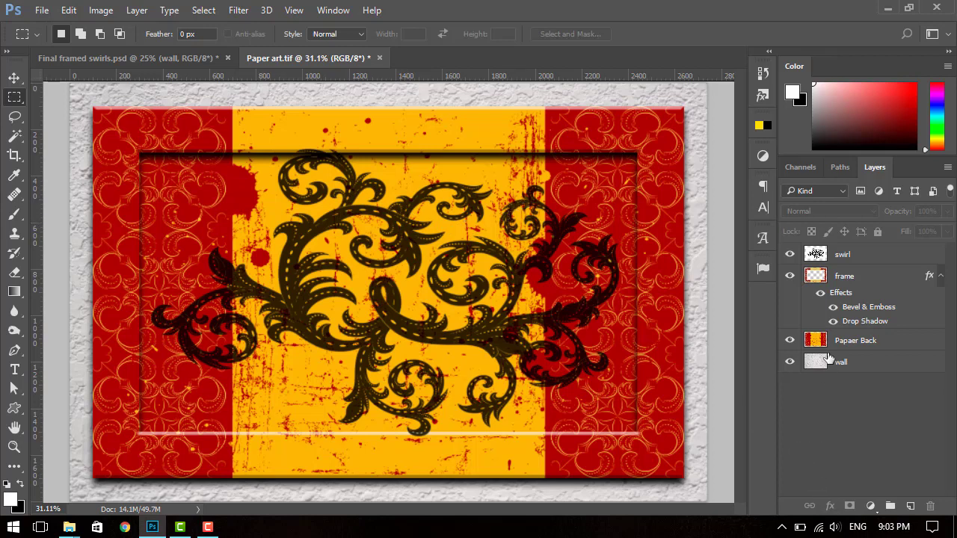
click(835, 256)
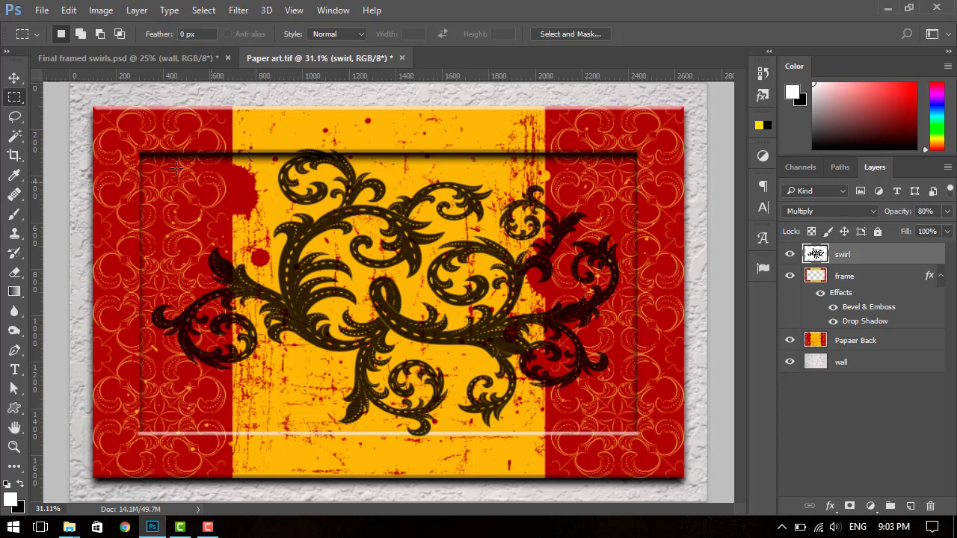
click(172, 58)
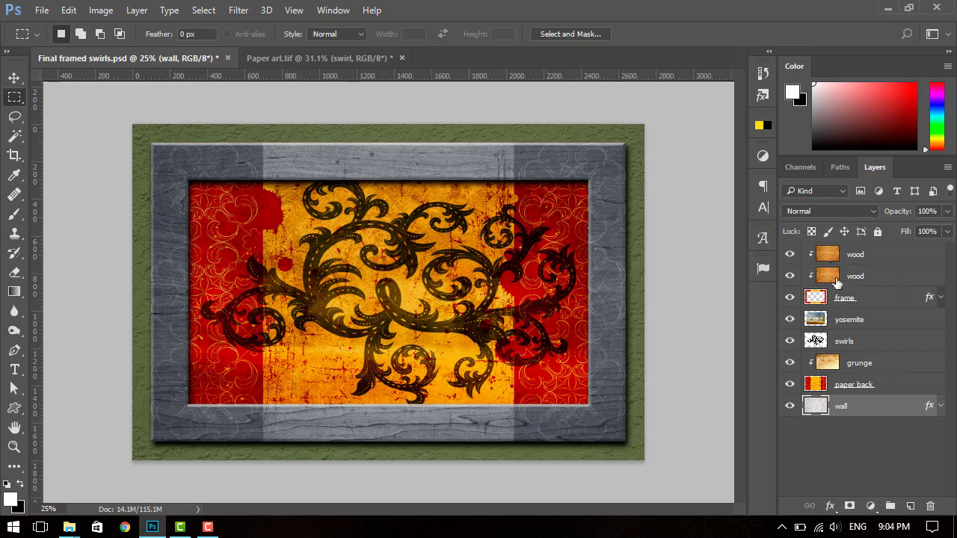
click(304, 53)
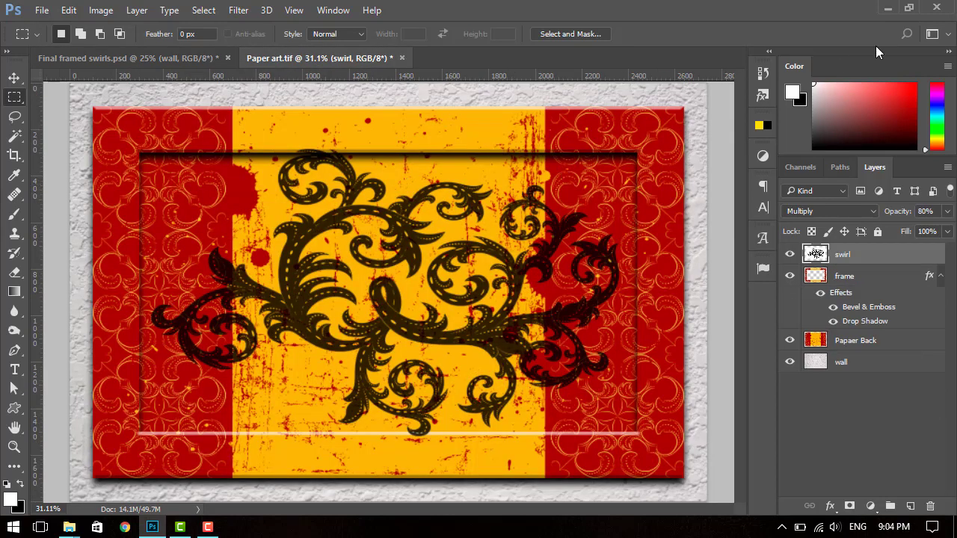
- From File Explorer, open Wood grain with Adobe Photoshop CC 2017
click(887, 9)
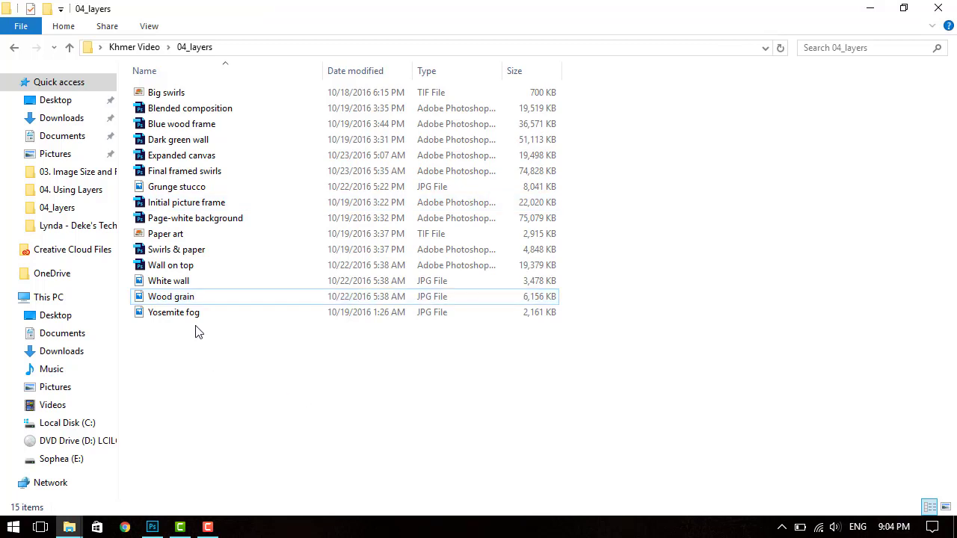
click(160, 301)
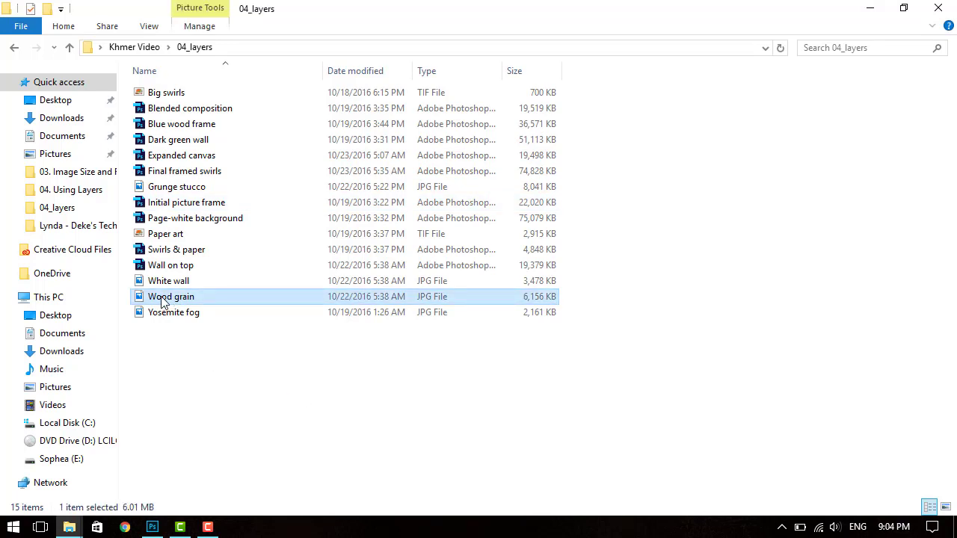
right_click(162, 301)
mouse_move(284, 264)
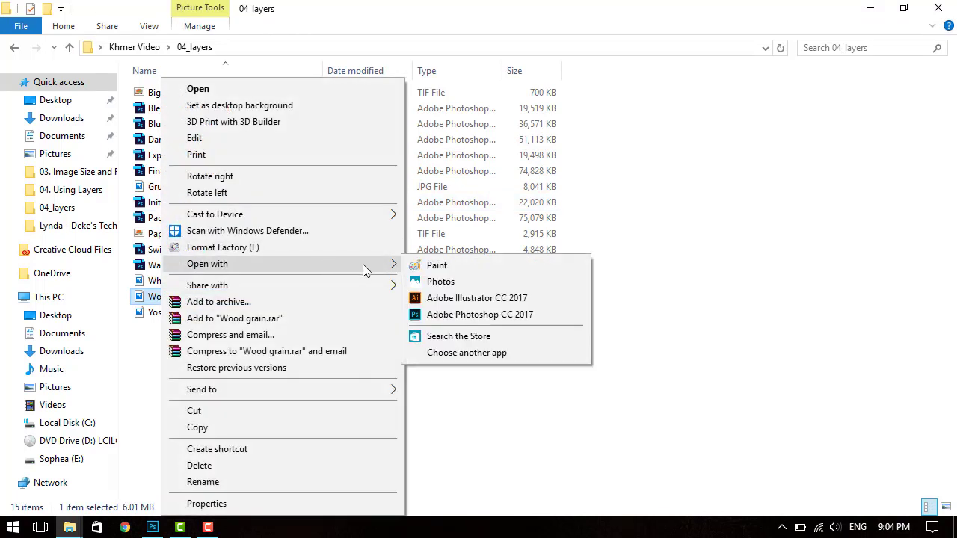
click(485, 317)
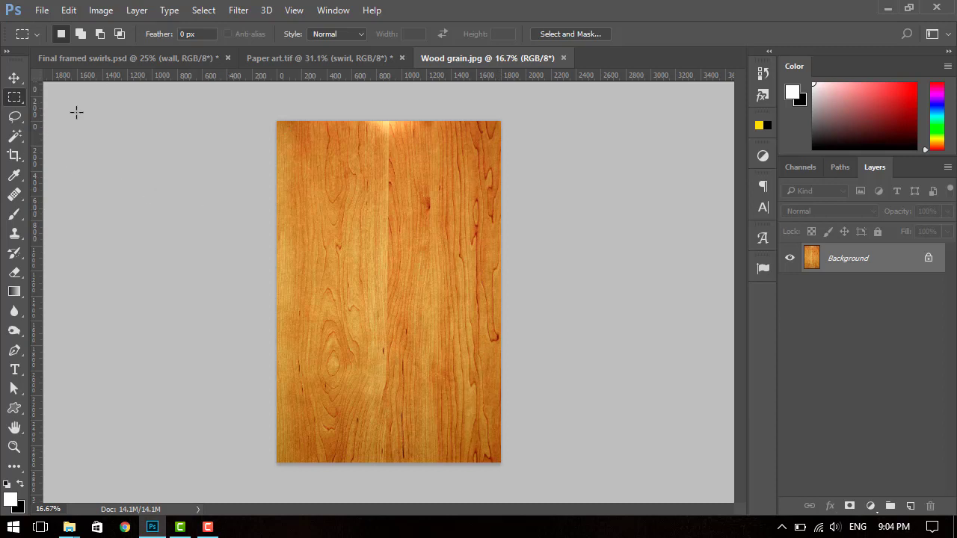
- Duplicate the wood grain Background layer, named 'wood', into Paper art.tif
right_click(370, 252)
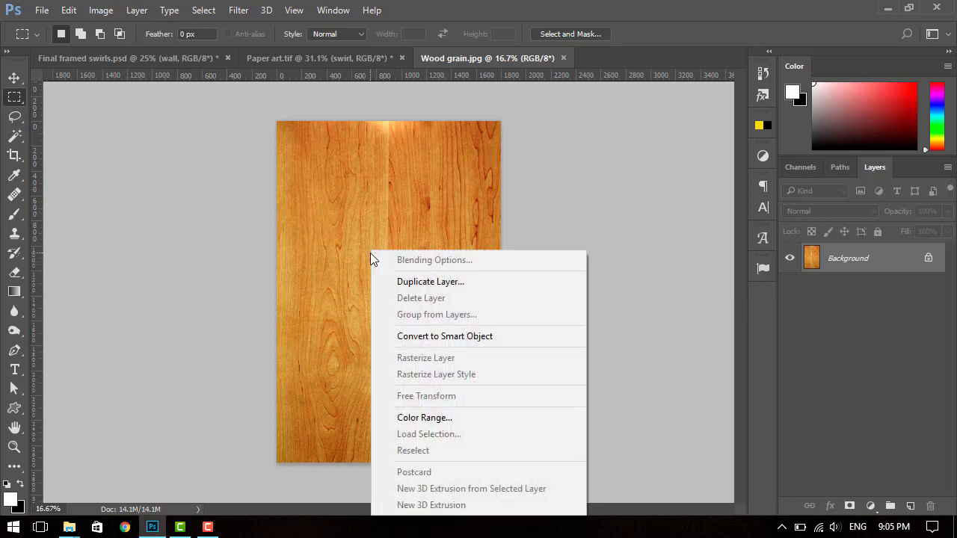
click(390, 280)
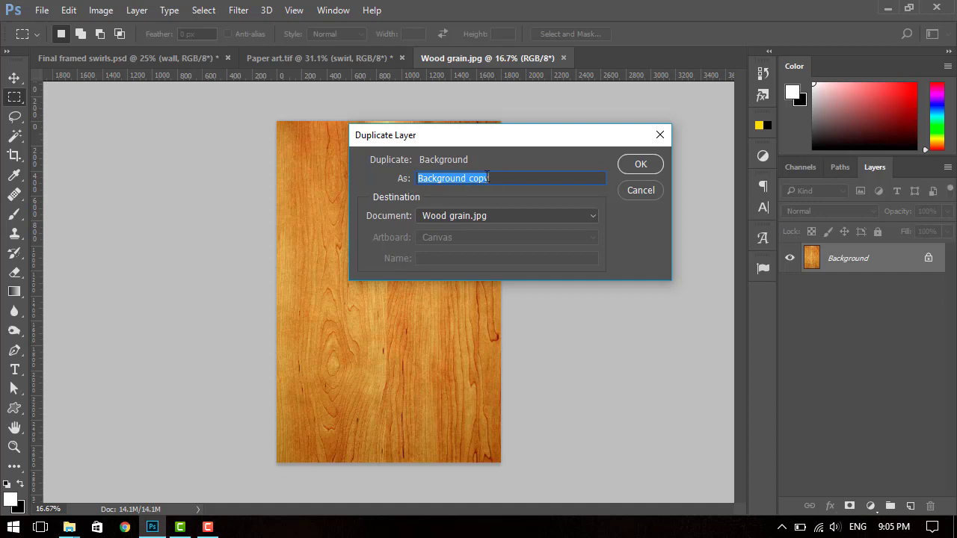
key(BackSpace)
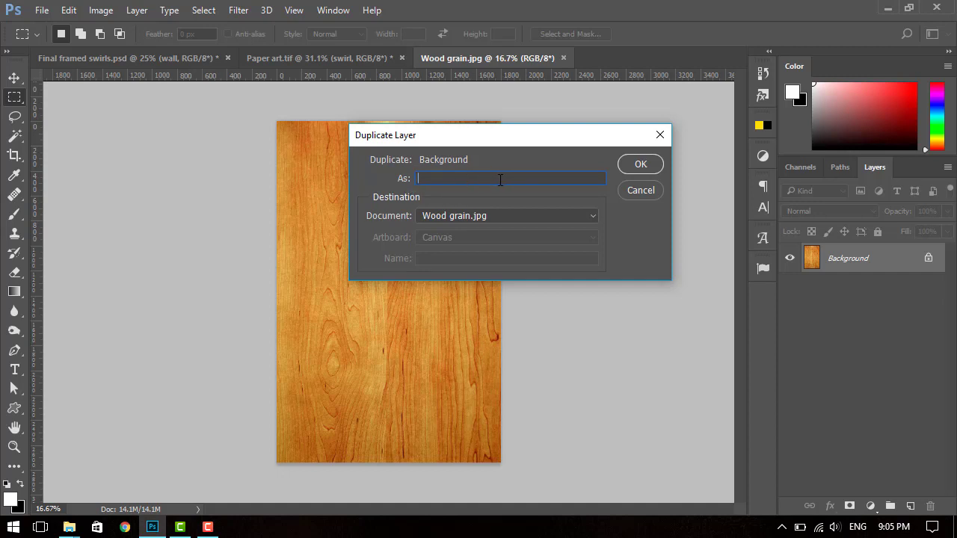
text(wood)
click(501, 214)
click(501, 241)
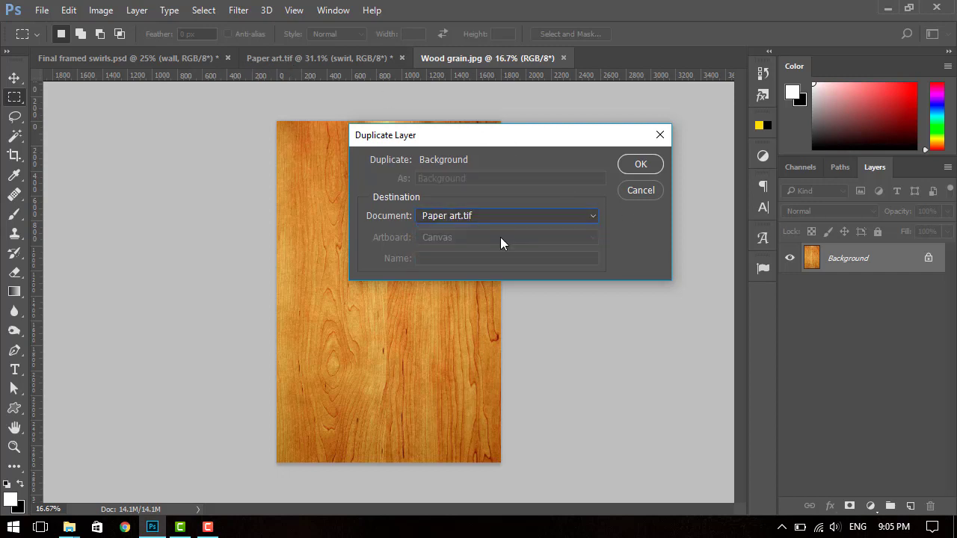
click(640, 165)
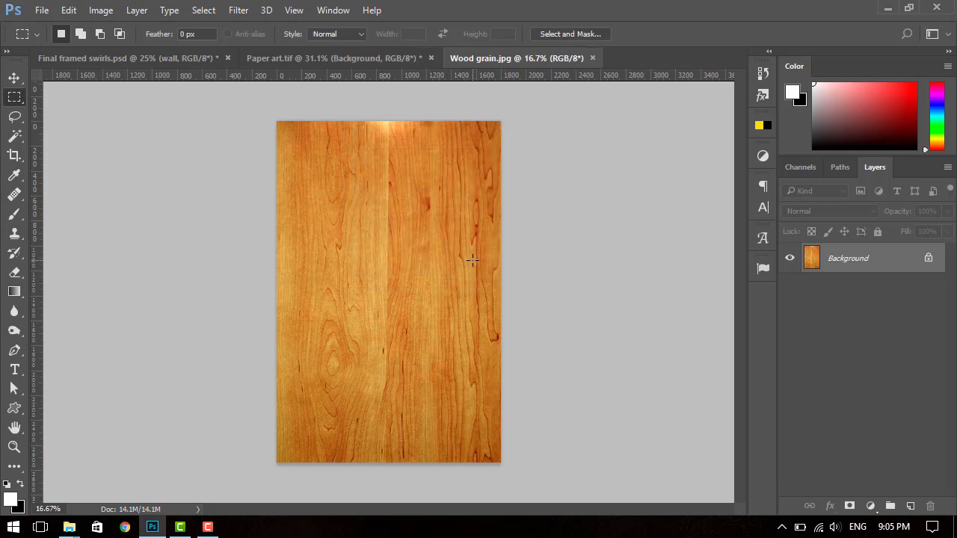
- Close Wood grain.jpg and rotate the wood layer 90° clockwise
click(592, 57)
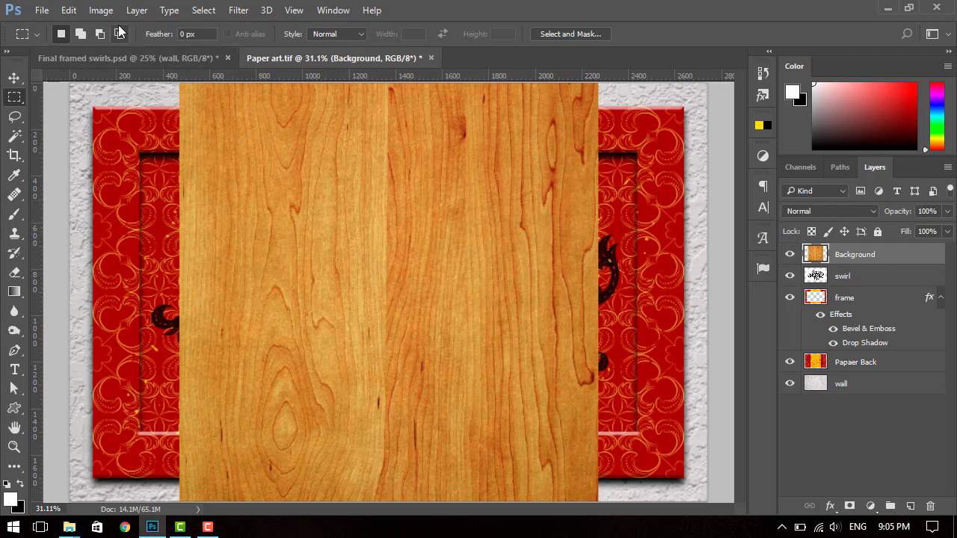
click(69, 10)
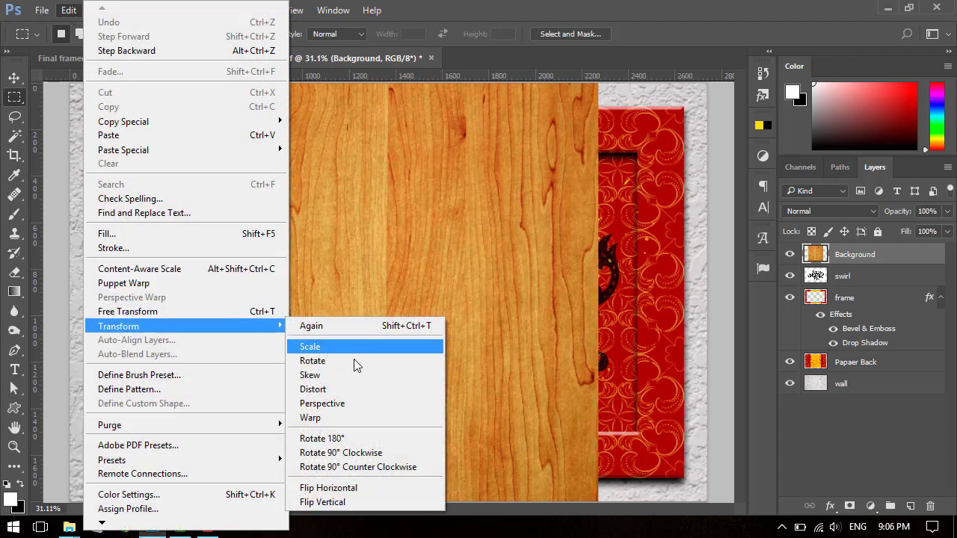
mouse_move(118, 326)
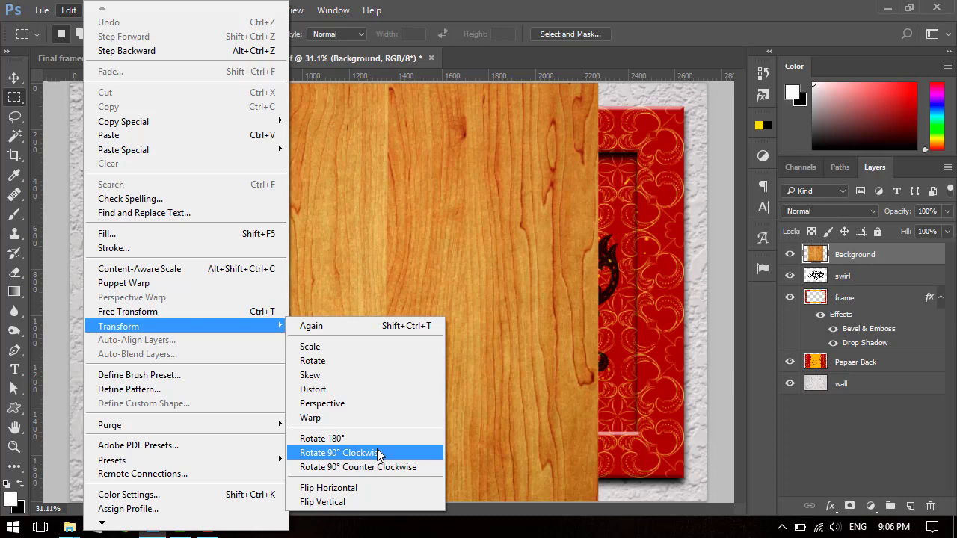
click(377, 451)
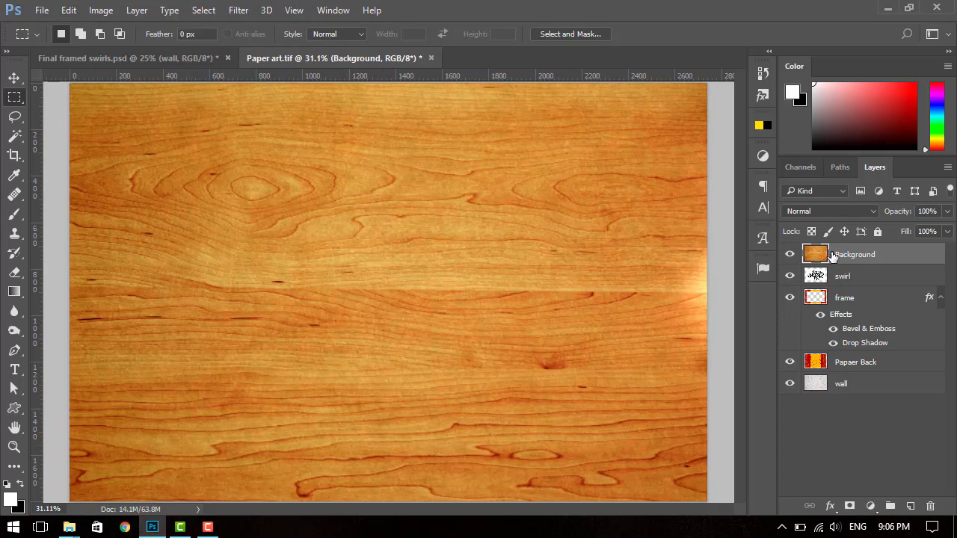
drag(823, 245, 828, 288)
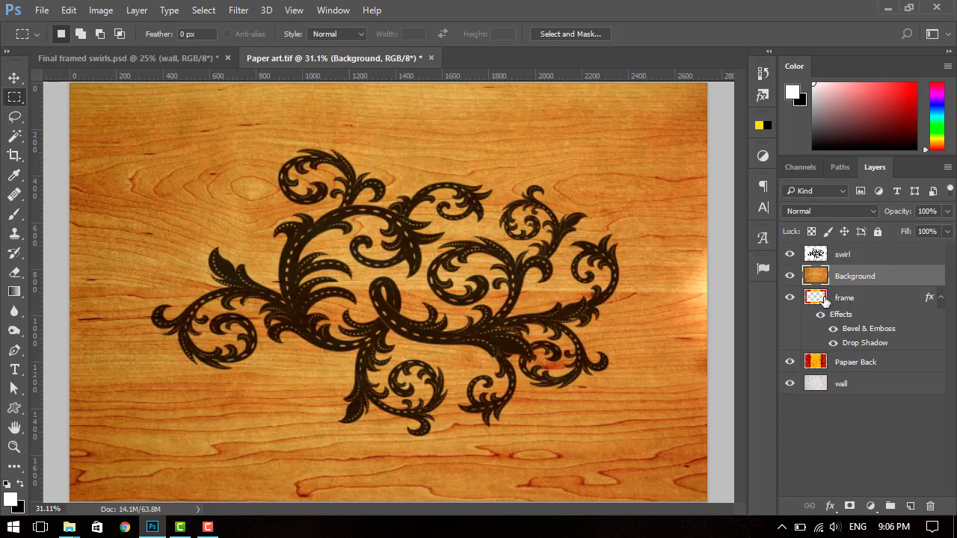
click(164, 55)
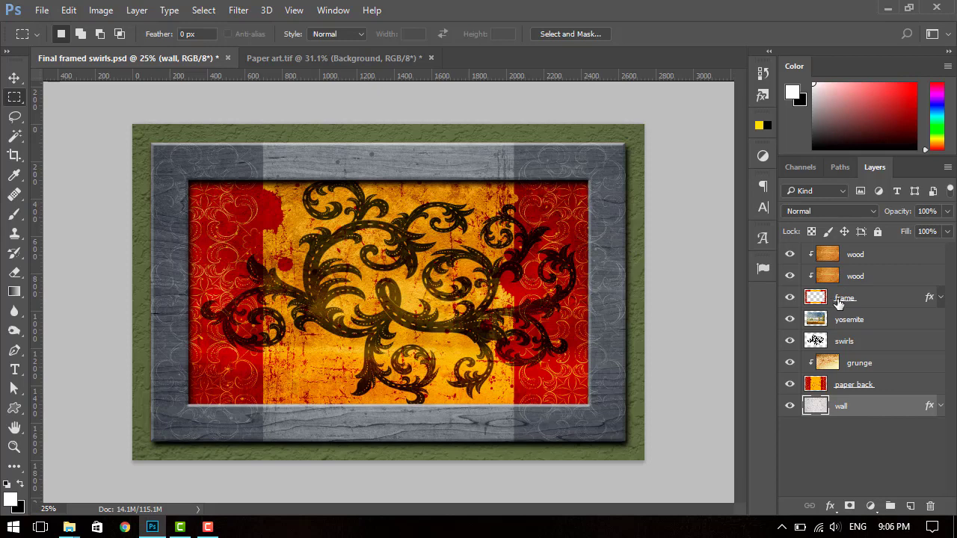
click(333, 54)
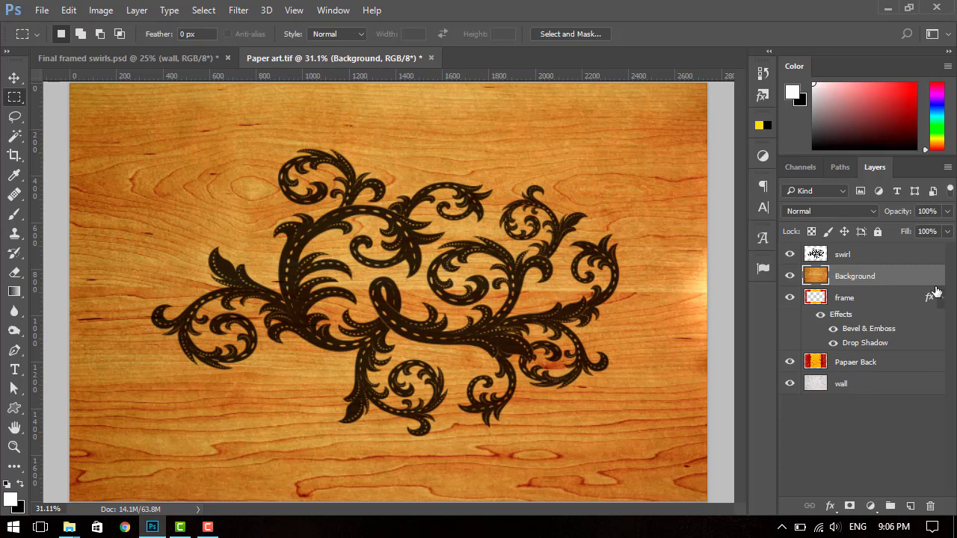
click(137, 11)
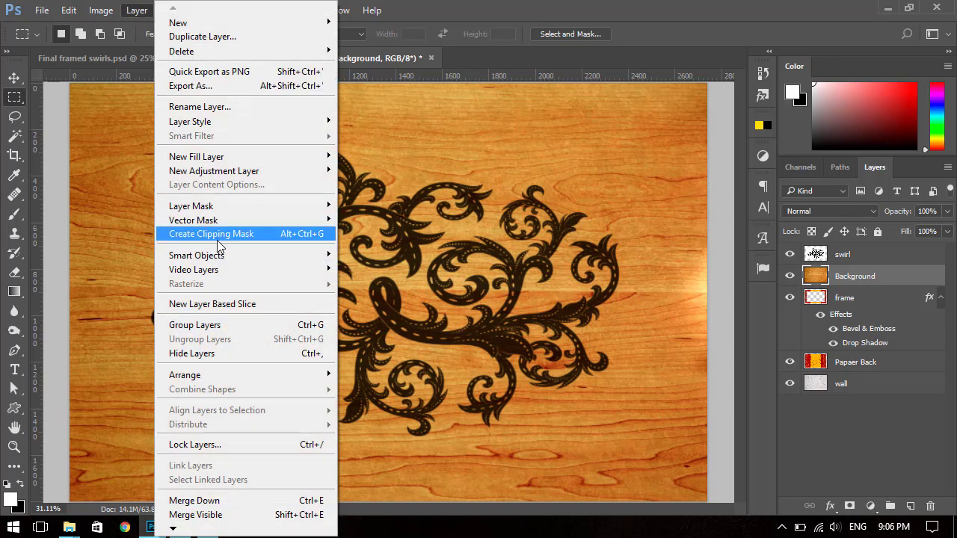
click(218, 238)
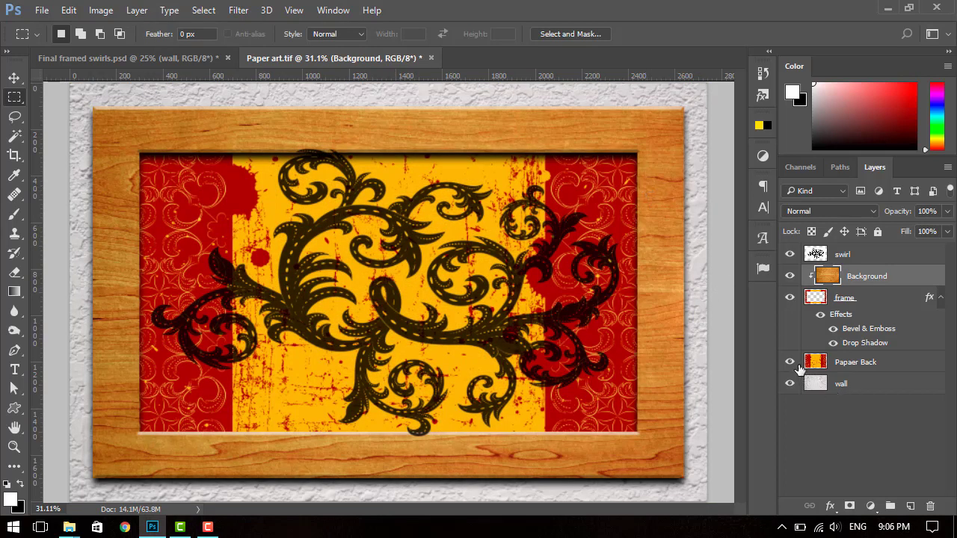
key(ctrl+alt+g)
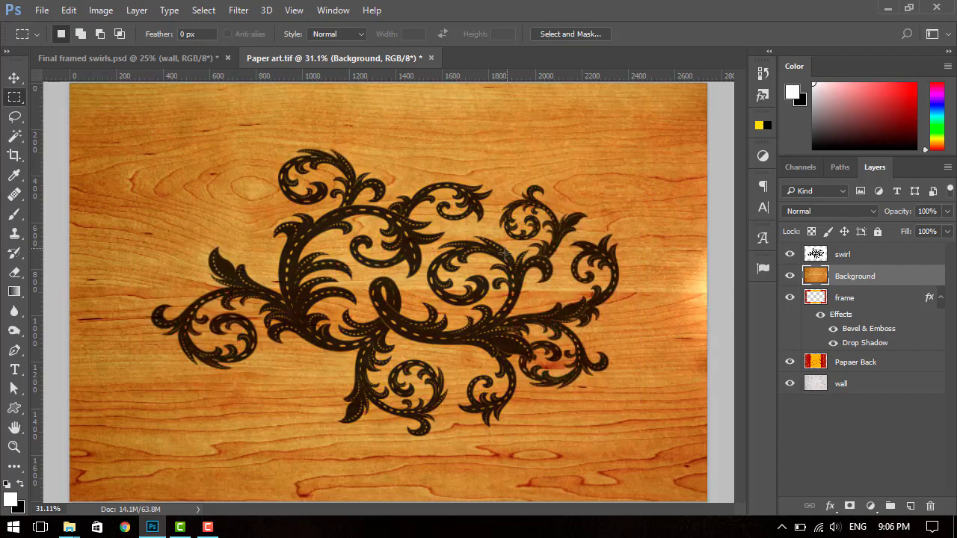
click(139, 12)
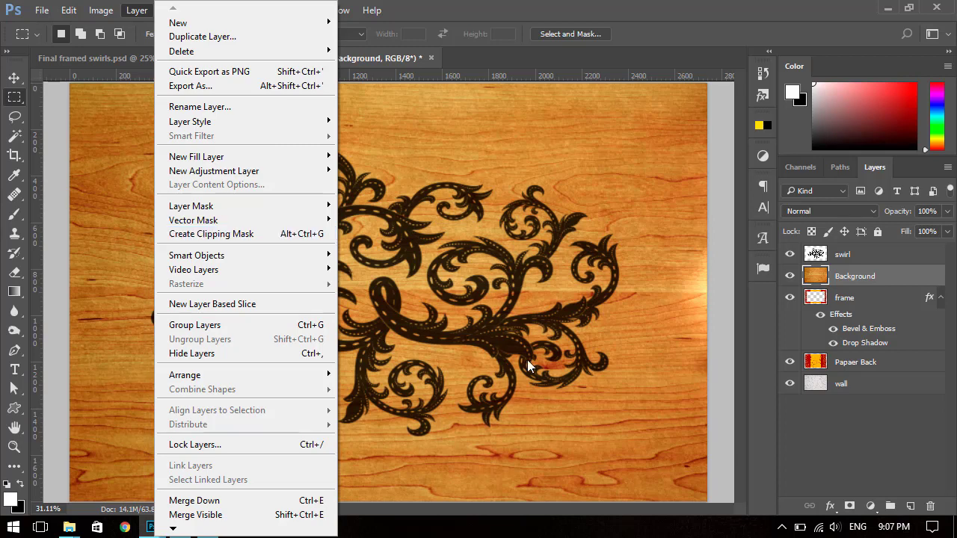
click(823, 460)
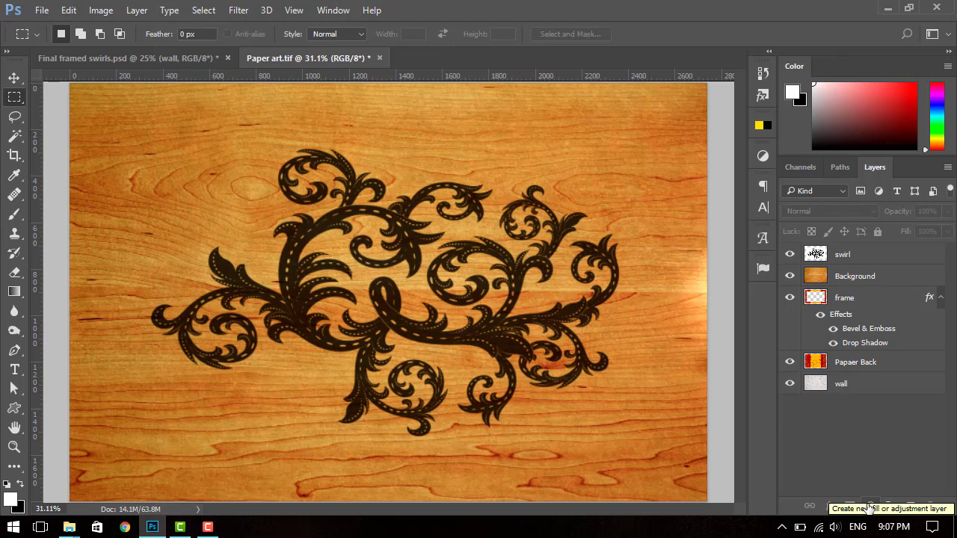
- Rename the Background wood layer to 'wood'
click(875, 279)
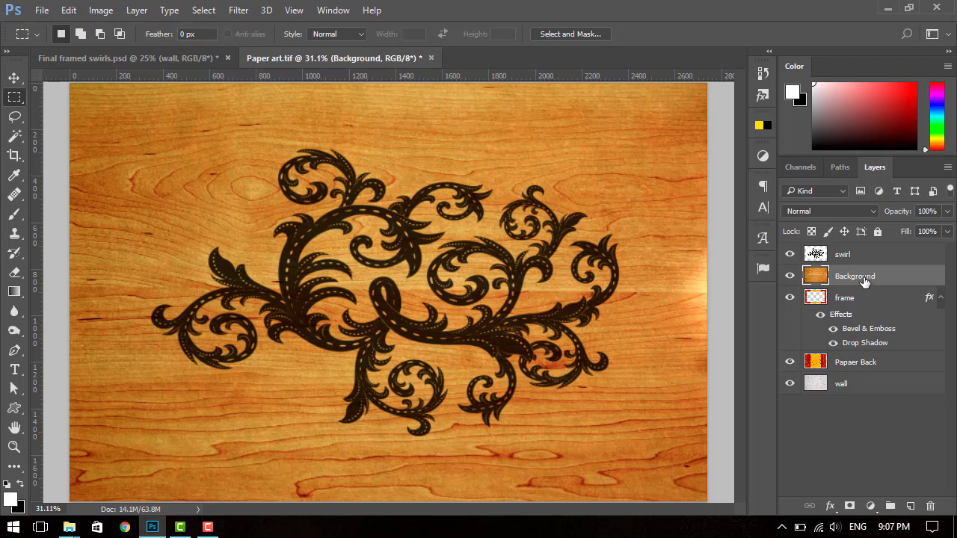
double_click(867, 276)
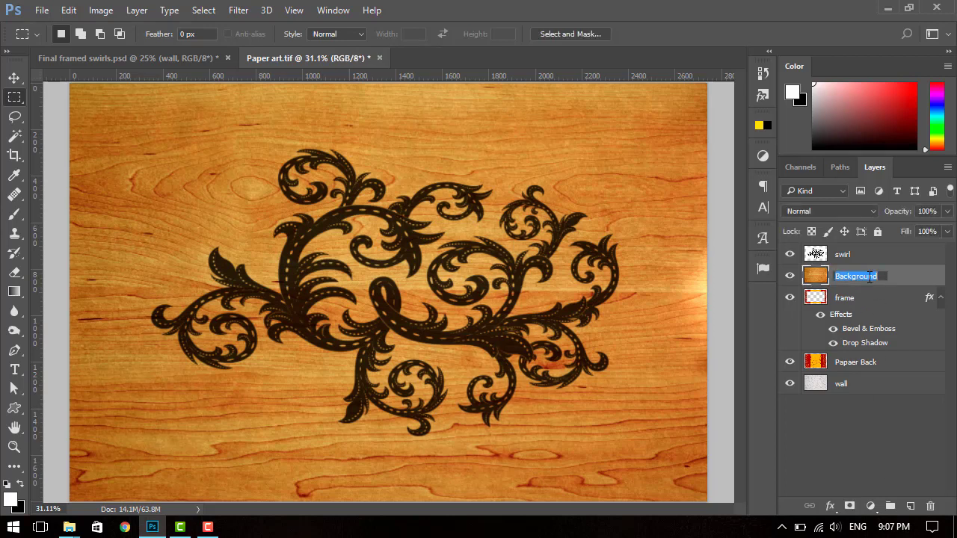
key(BackSpace)
text(wood)
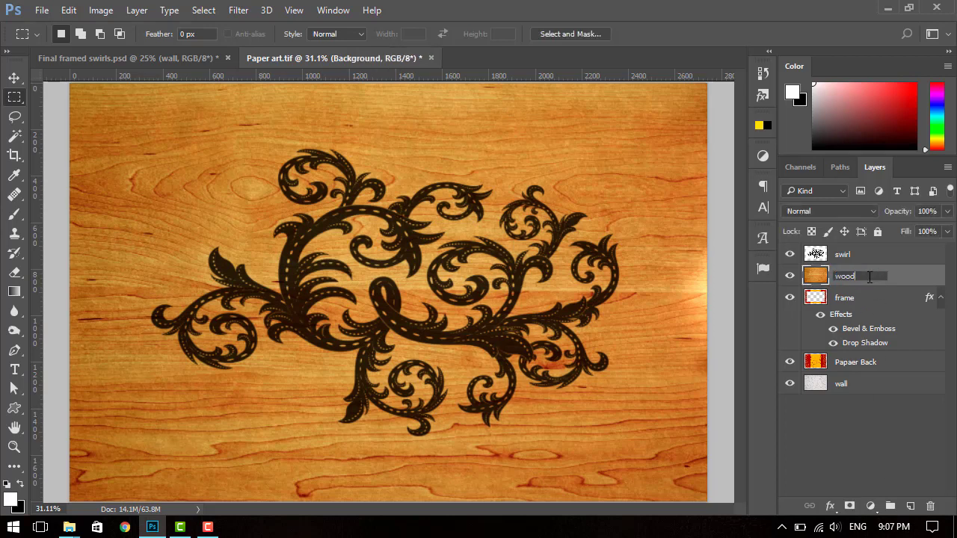
key(Return)
click(856, 471)
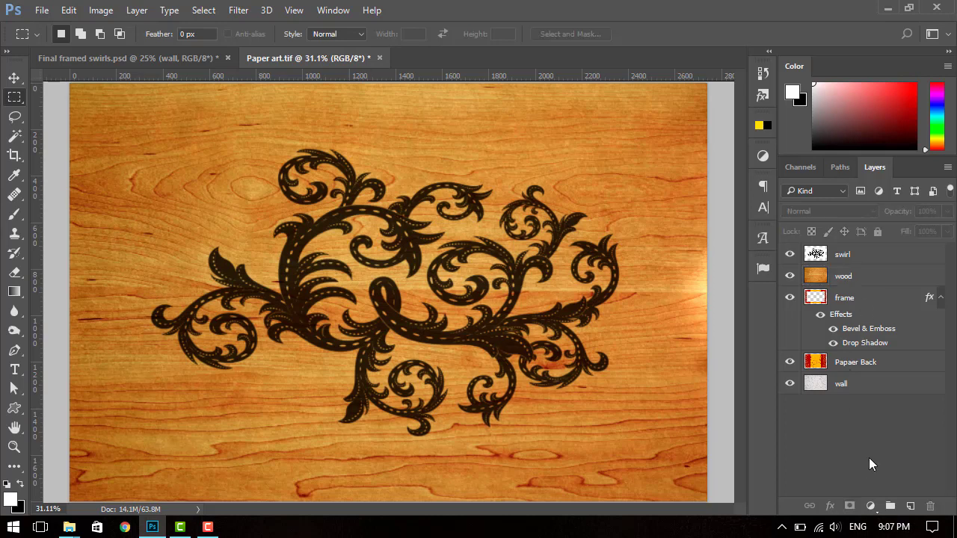
- Clip the wood layer to the frame layer below it
click(869, 281)
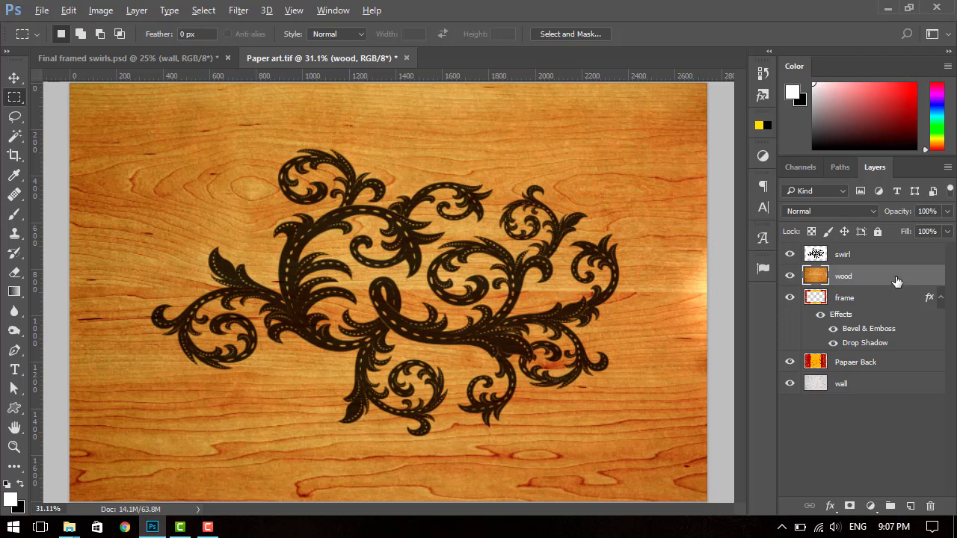
drag(896, 281, 898, 281)
drag(897, 280, 899, 290)
alt+click(905, 286)
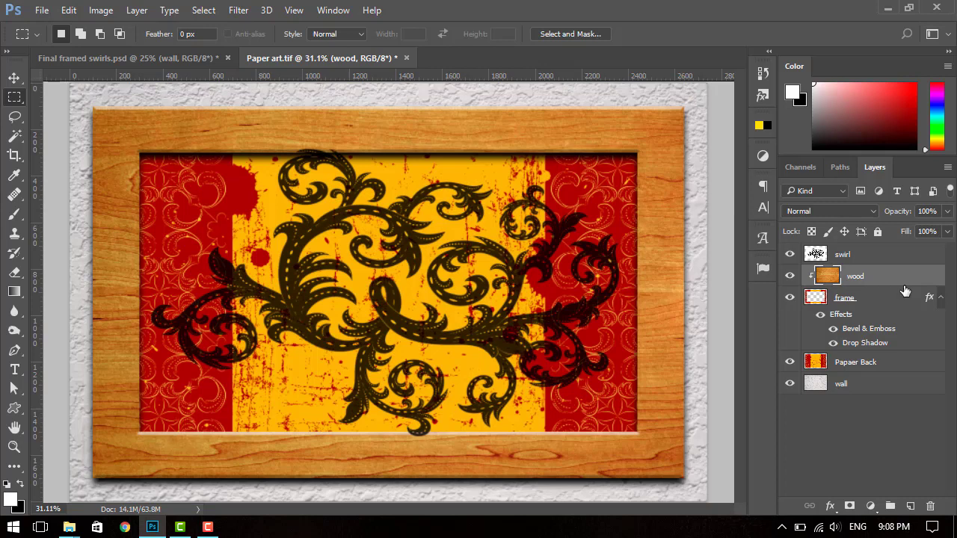
- Move the swirl layer beneath the frame layer
click(789, 254)
drag(813, 255, 813, 351)
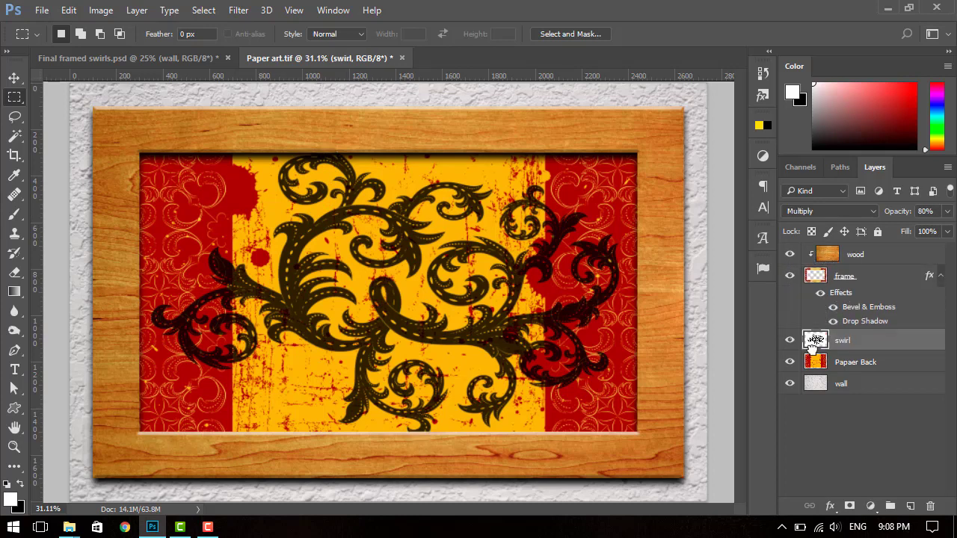
click(872, 434)
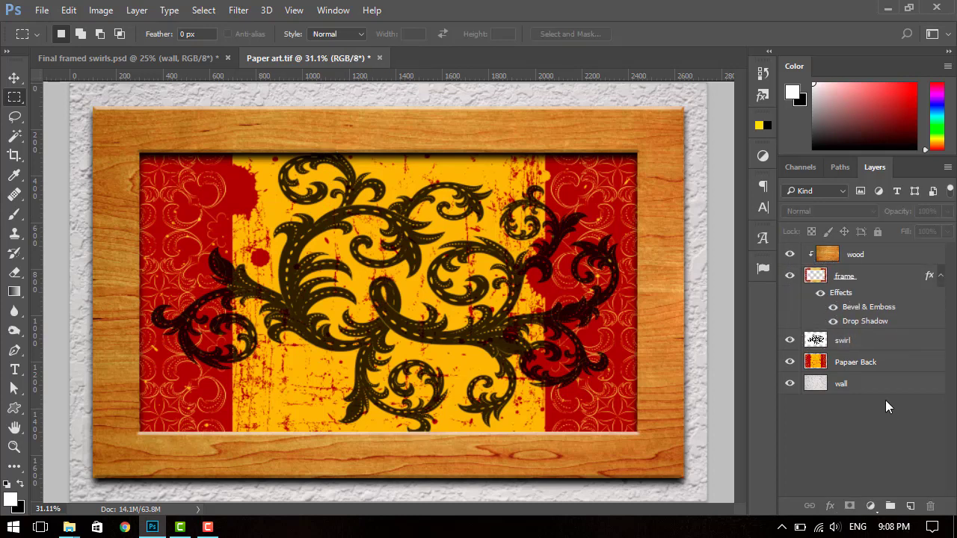
- Glance at Final framed swirls.psd, then select the wood and frame layers in Paper art
click(195, 57)
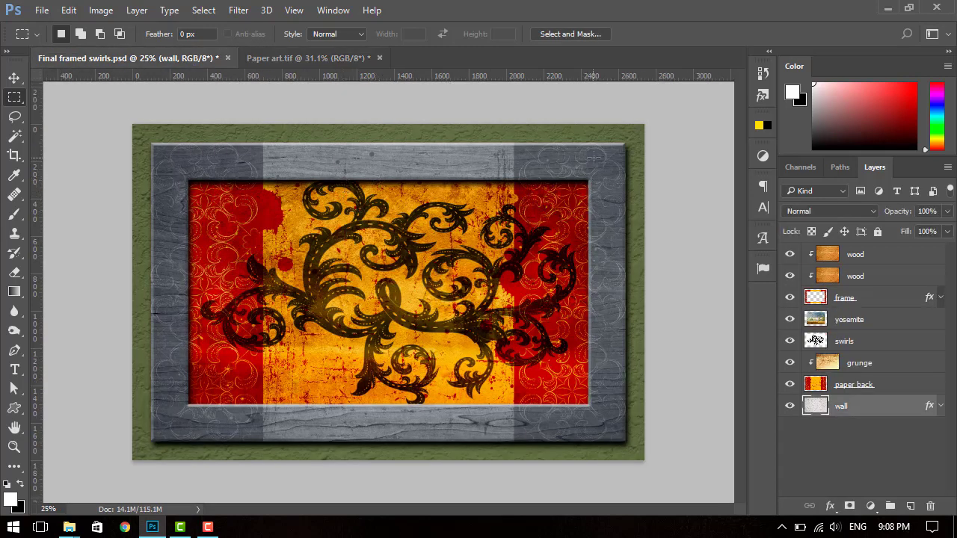
click(315, 56)
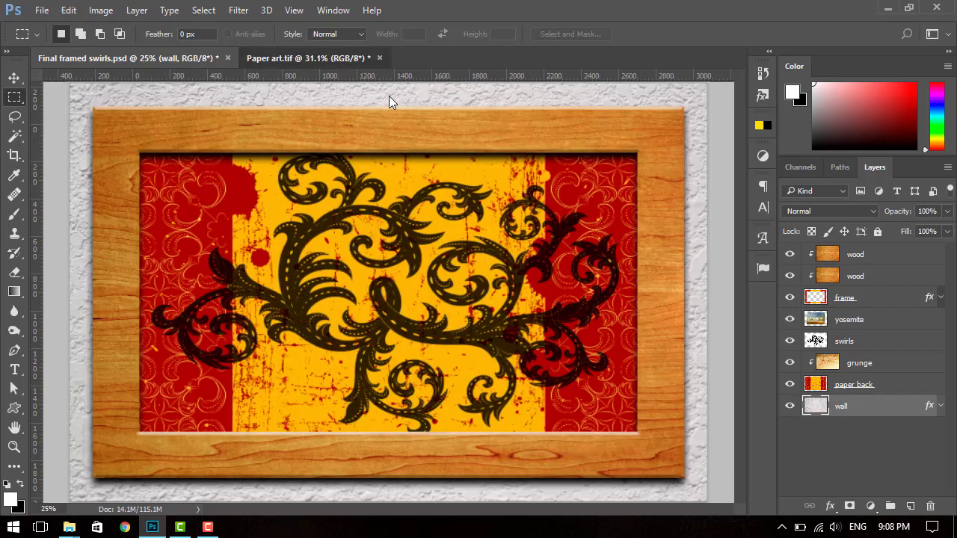
click(861, 256)
click(856, 280)
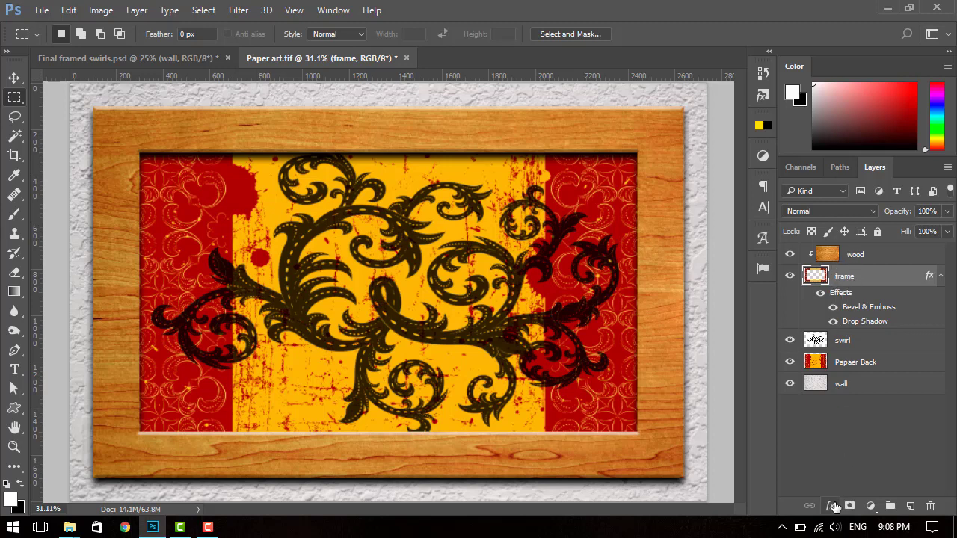
- Browse the frame's layer effects list without adding one, then reselect the wood layer
click(832, 506)
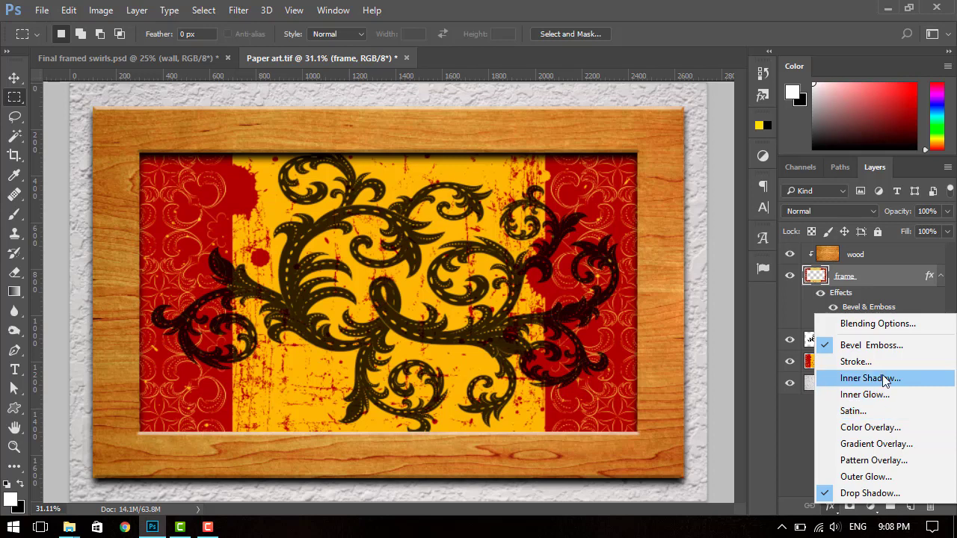
click(802, 434)
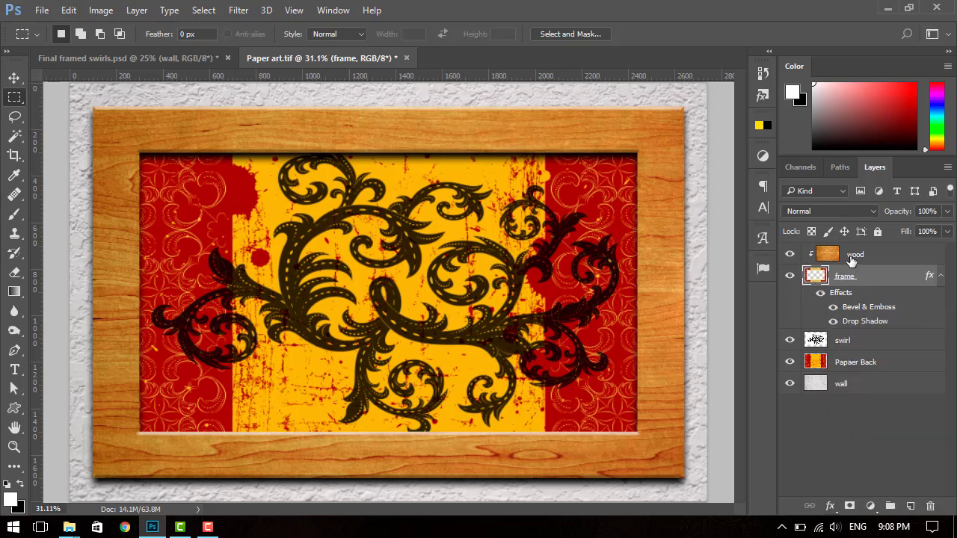
click(852, 256)
click(853, 276)
click(856, 256)
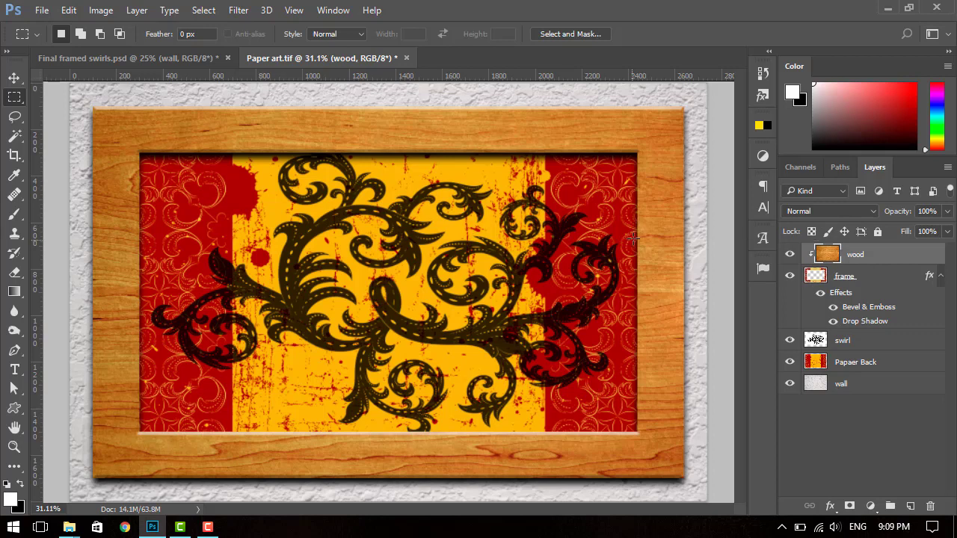
- Compare with the final file, then set the wood layer's blend mode to Multiply
click(150, 56)
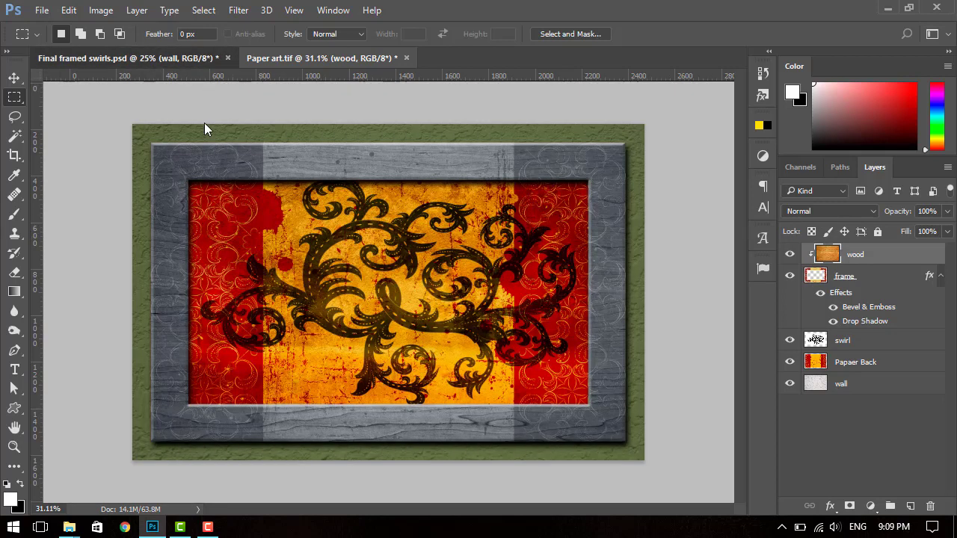
click(315, 57)
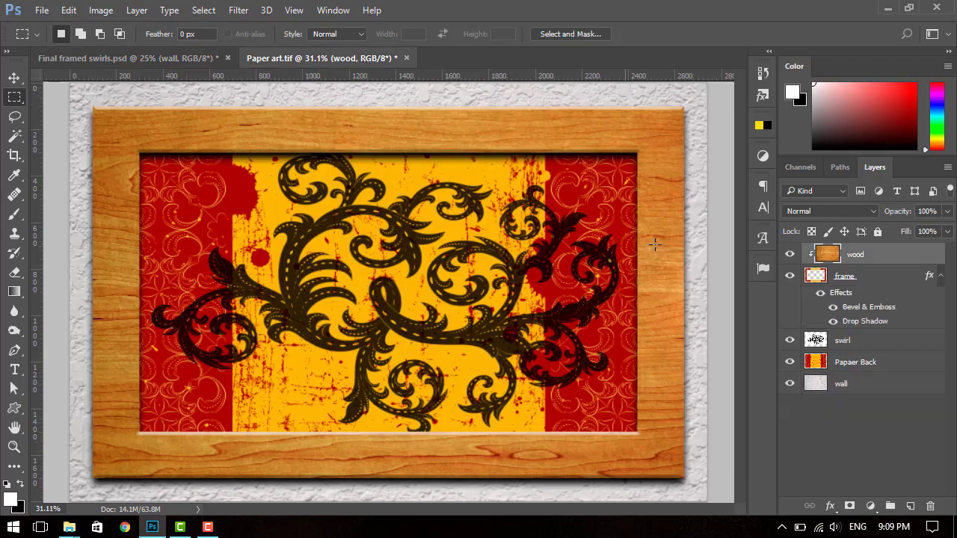
click(838, 211)
click(837, 259)
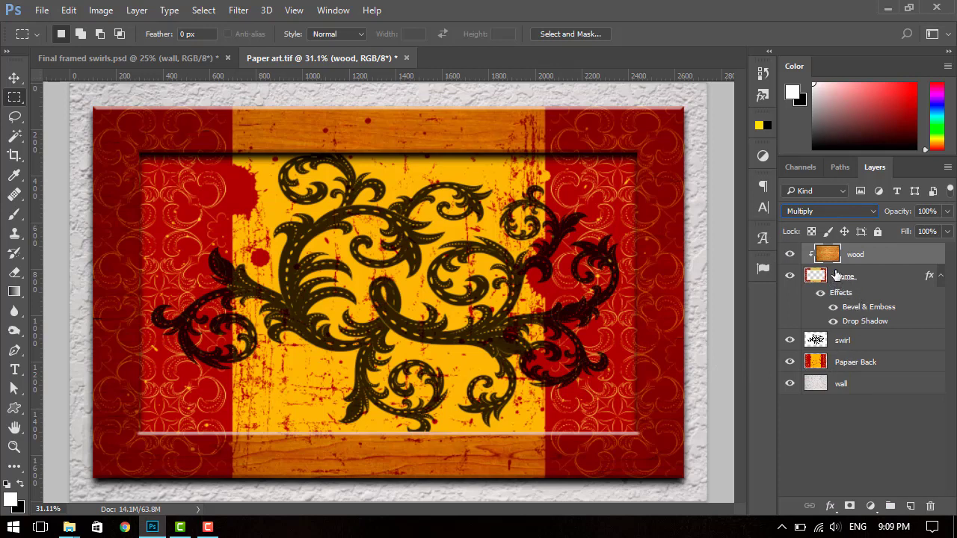
ctrl+click(840, 273)
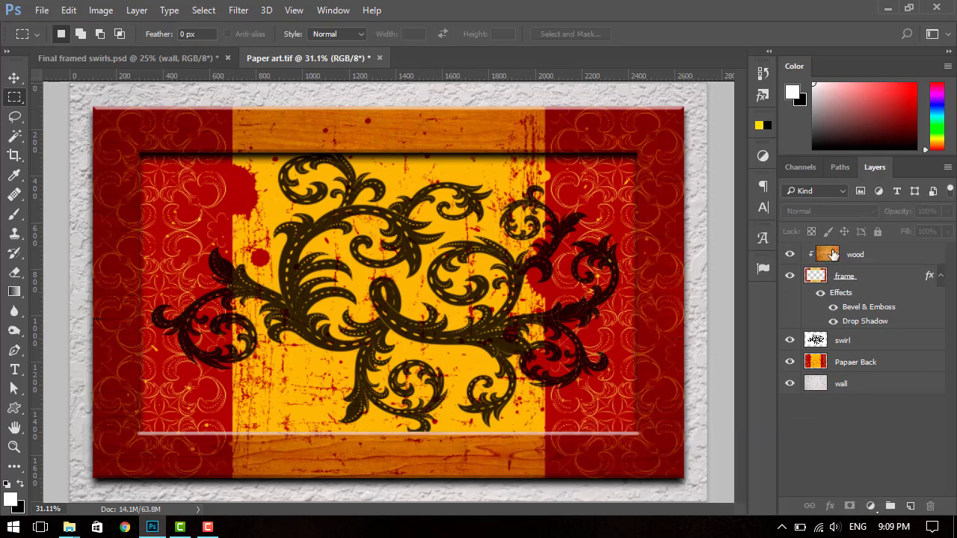
click(844, 256)
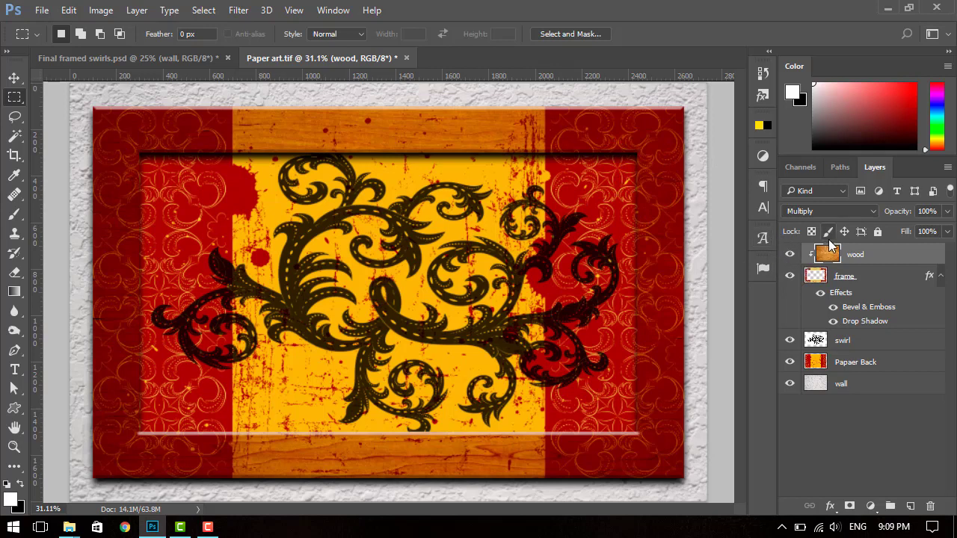
- Add a Color Overlay to the frame, initially picking a dark brown colour
click(840, 278)
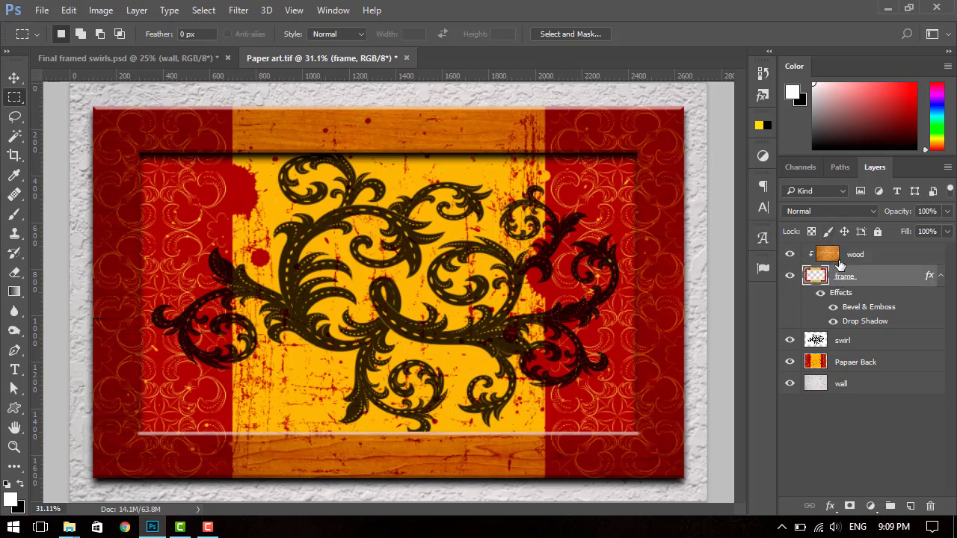
click(840, 256)
click(852, 275)
click(830, 505)
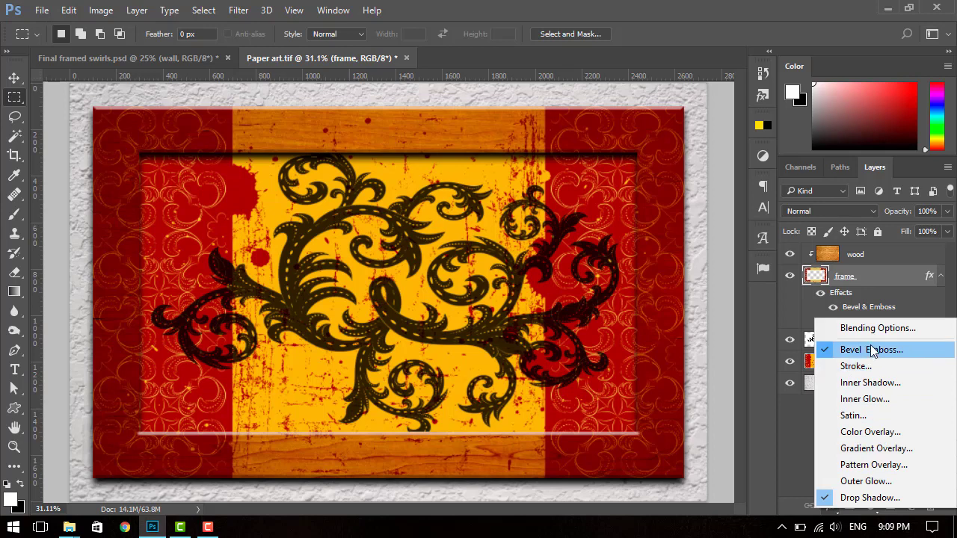
click(880, 434)
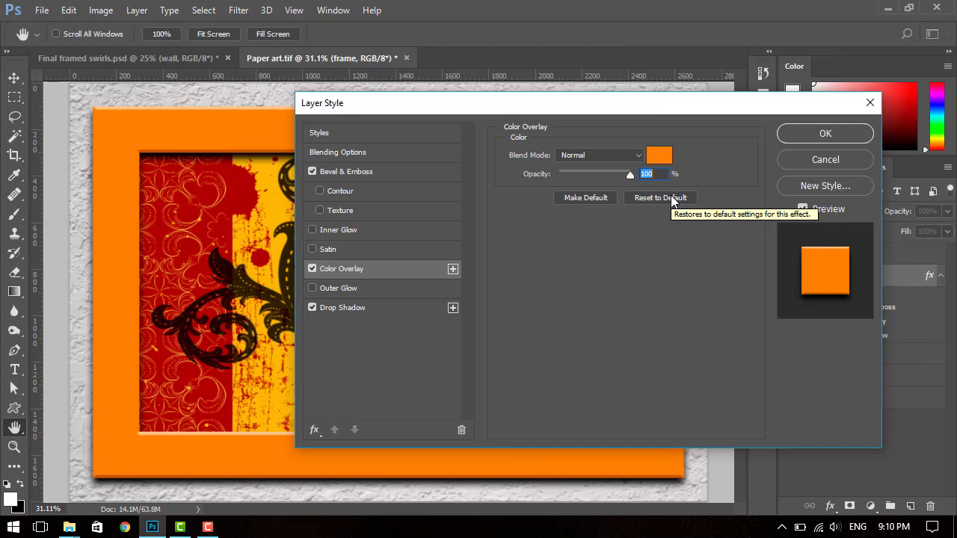
click(659, 155)
drag(549, 92, 667, 144)
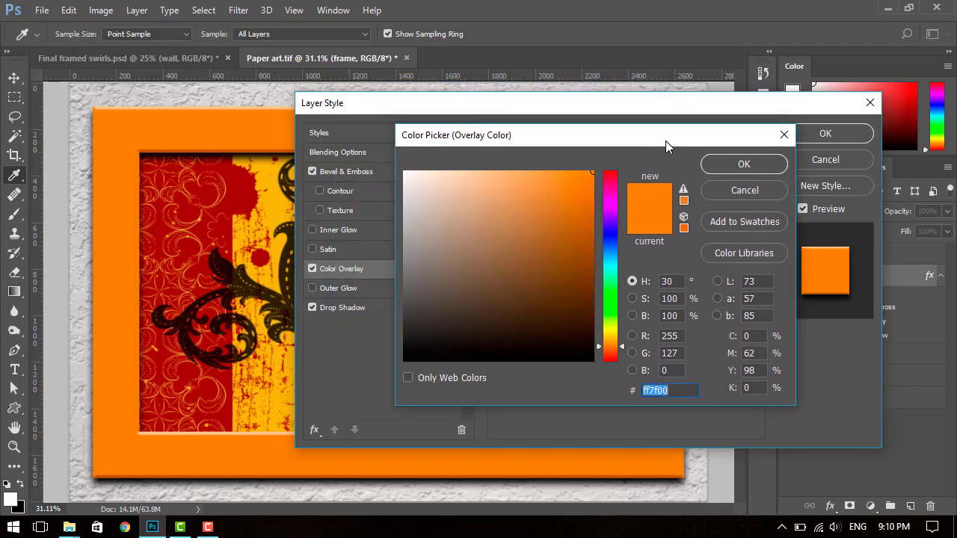
click(675, 282)
mouse_move(496, 240)
mouse_down()
mouse_move(500, 307)
mouse_move(440, 278)
mouse_up()
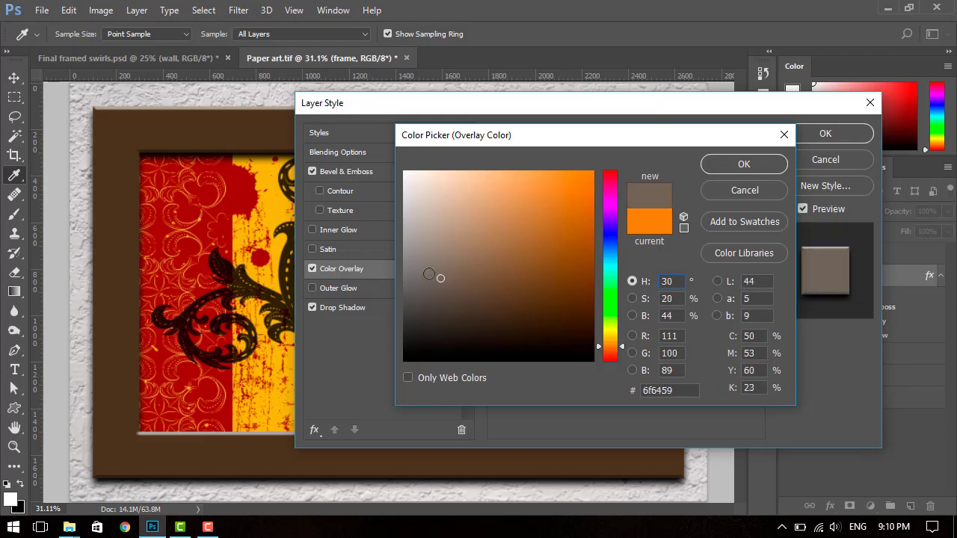
drag(429, 274, 519, 299)
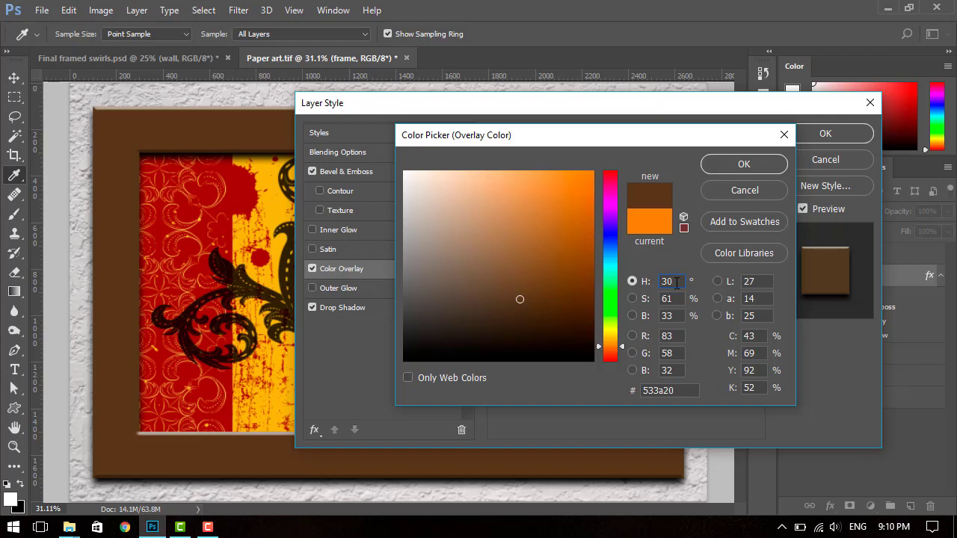
- Set the overlay colour to H 210, S 25, B 15 and accept it
key(BackSpace)
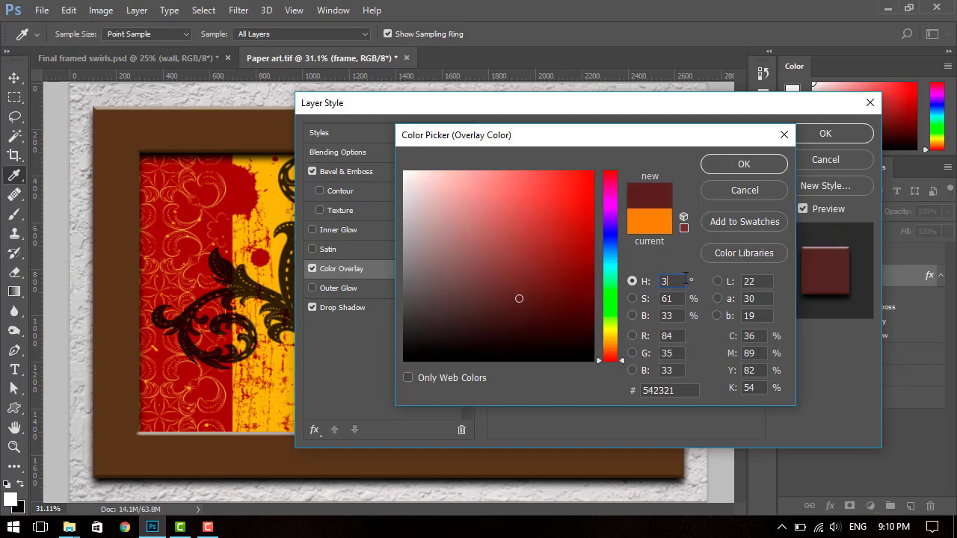
key(BackSpace)
text(21)
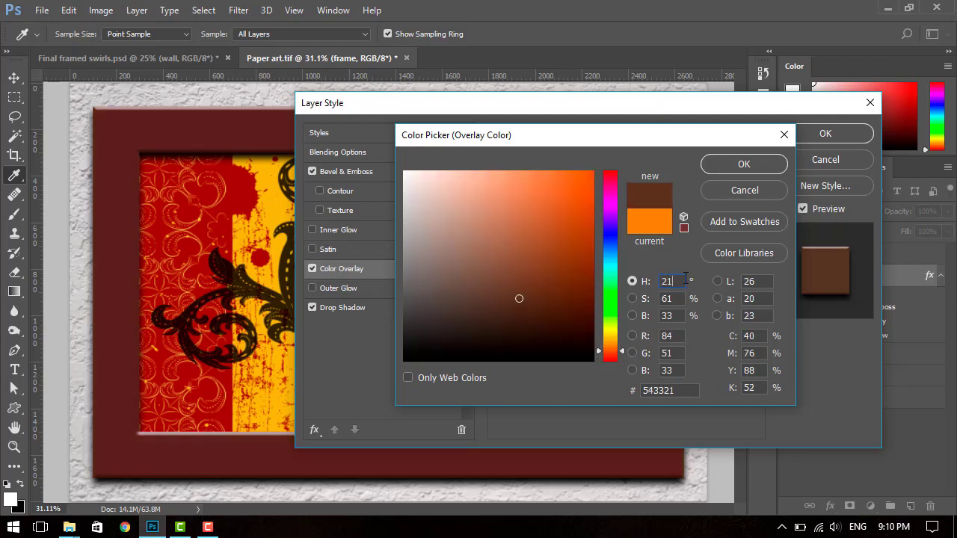
text(0)
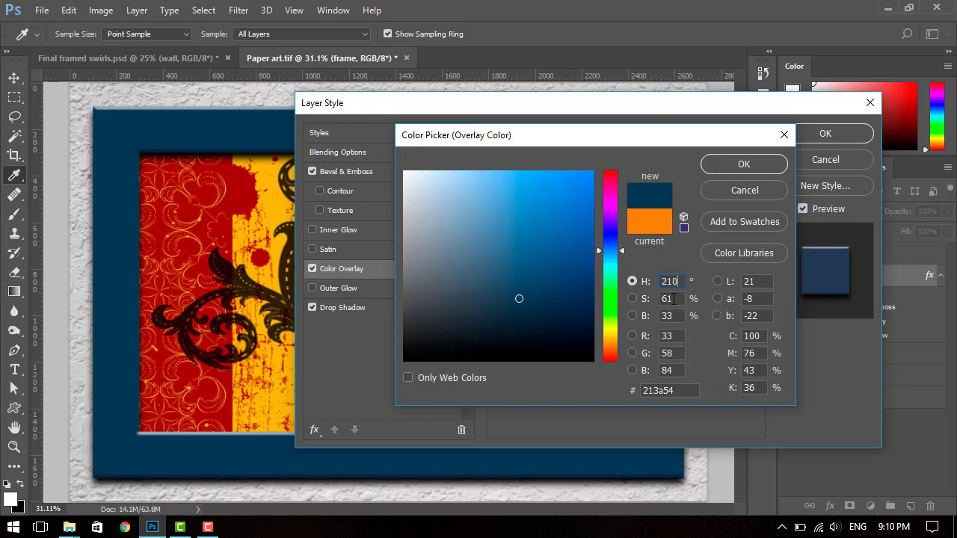
click(678, 299)
key(BackSpace)
key(BackSpace)
text(2)
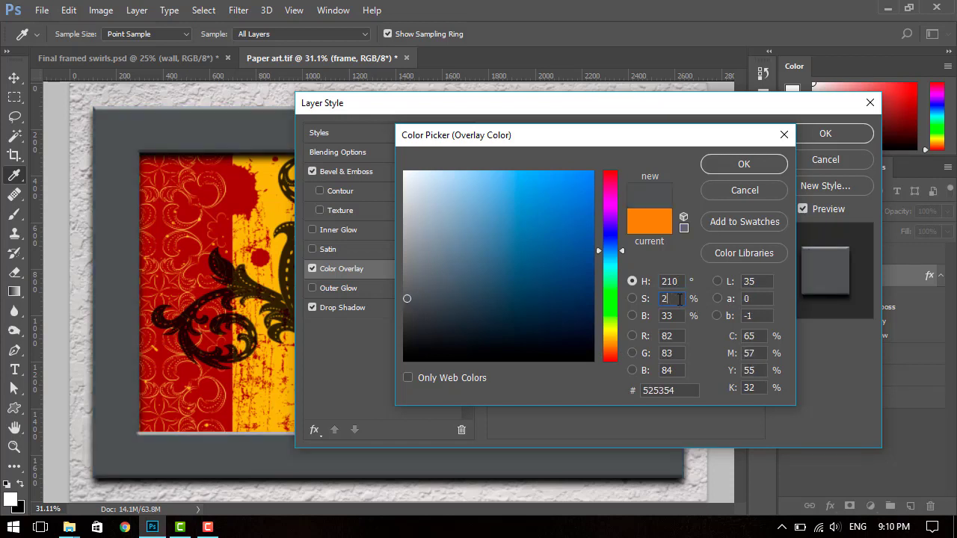
text(5)
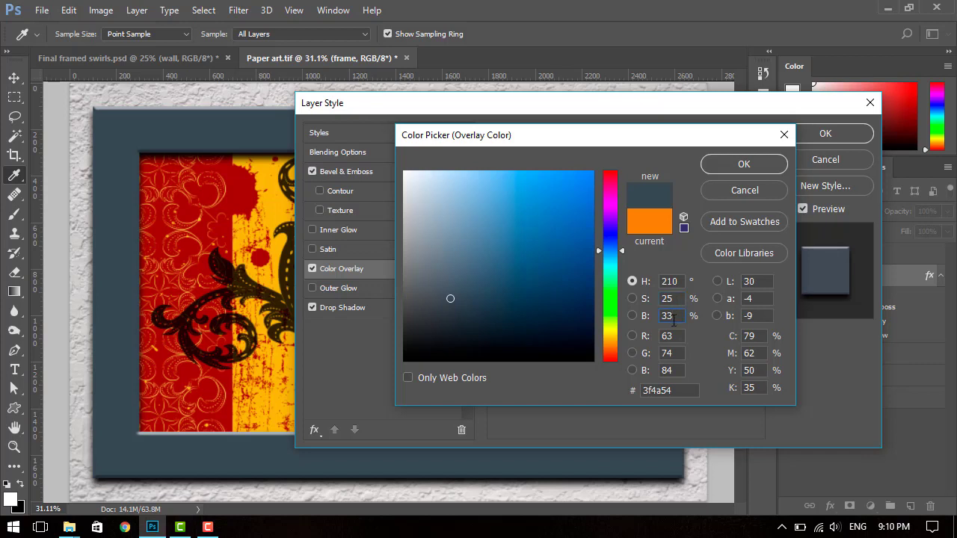
key(BackSpace)
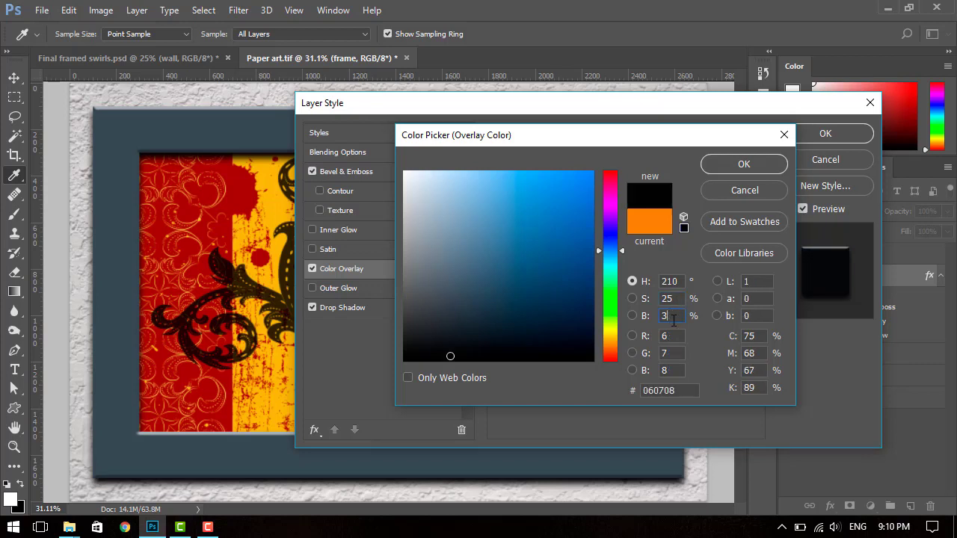
key(BackSpace)
text(15)
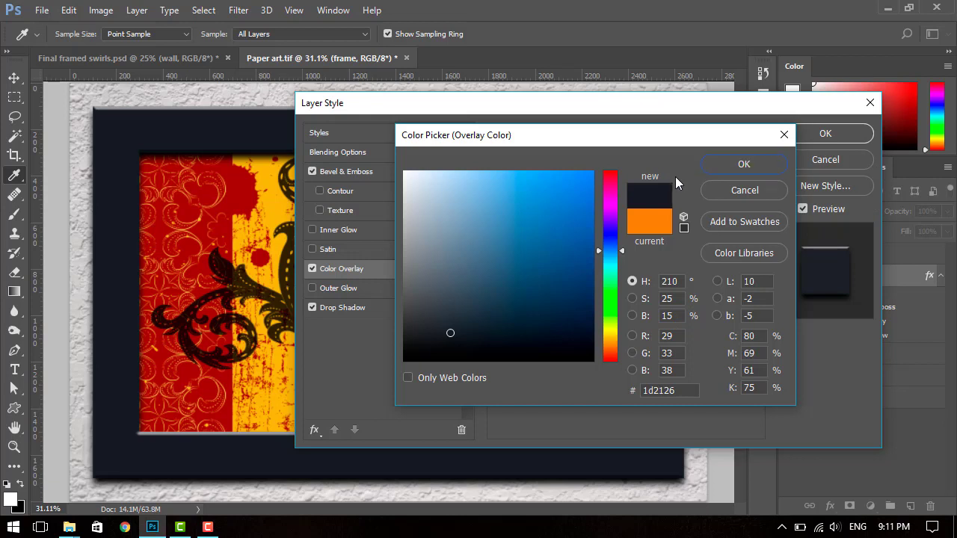
click(744, 168)
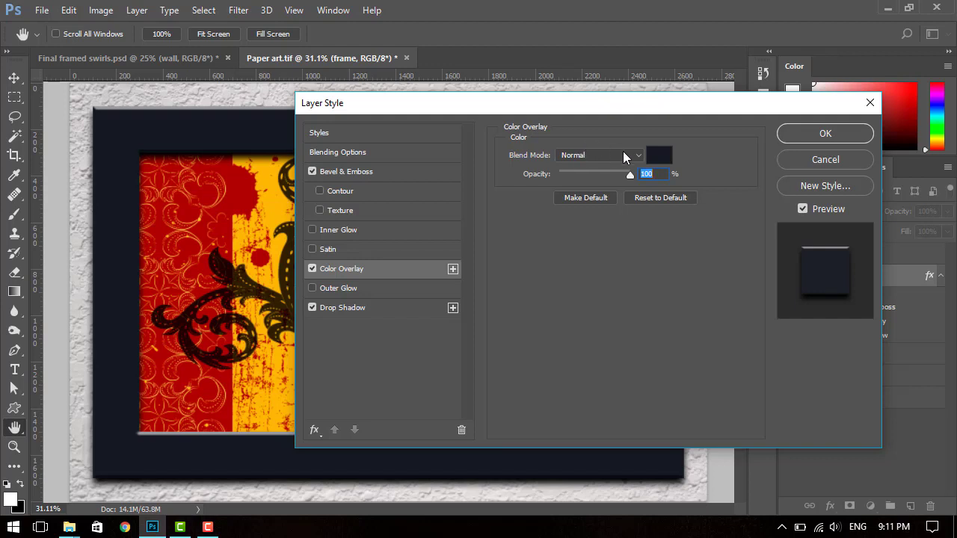
- Set the frame's Color Overlay blend mode to Color and apply the layer style
click(623, 153)
click(613, 205)
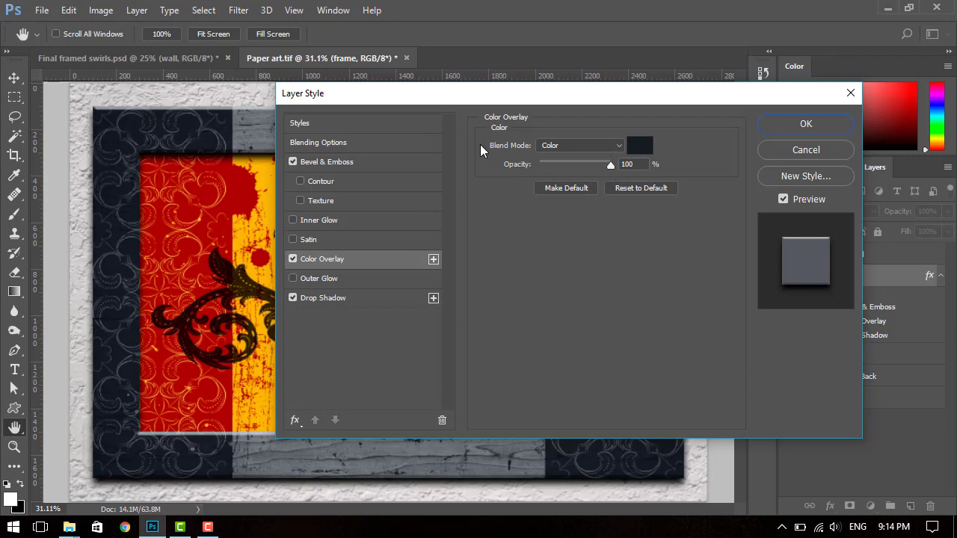
click(580, 145)
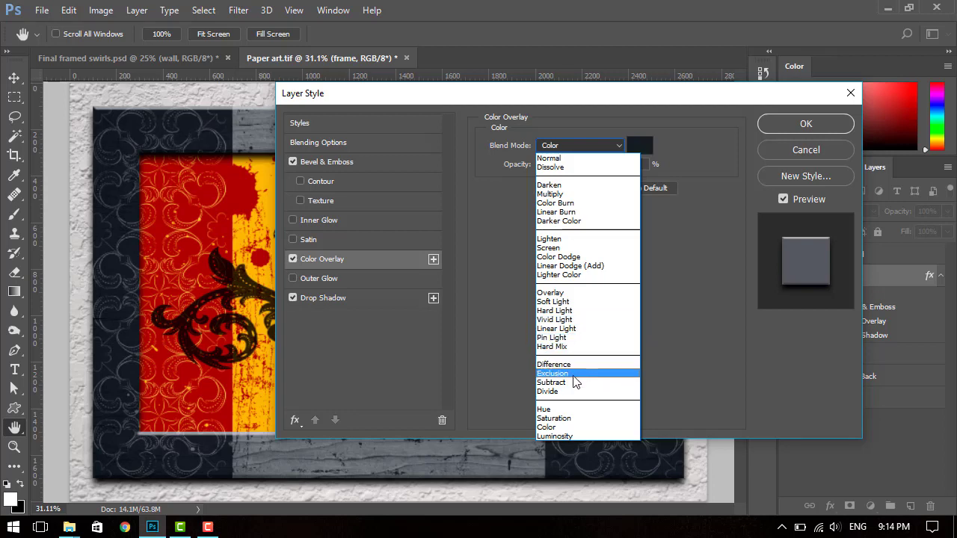
click(571, 426)
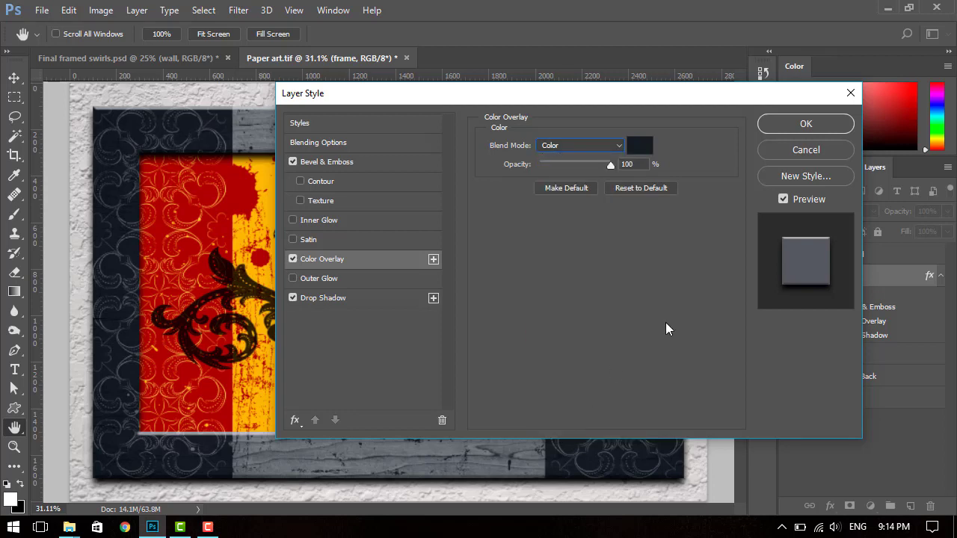
click(815, 123)
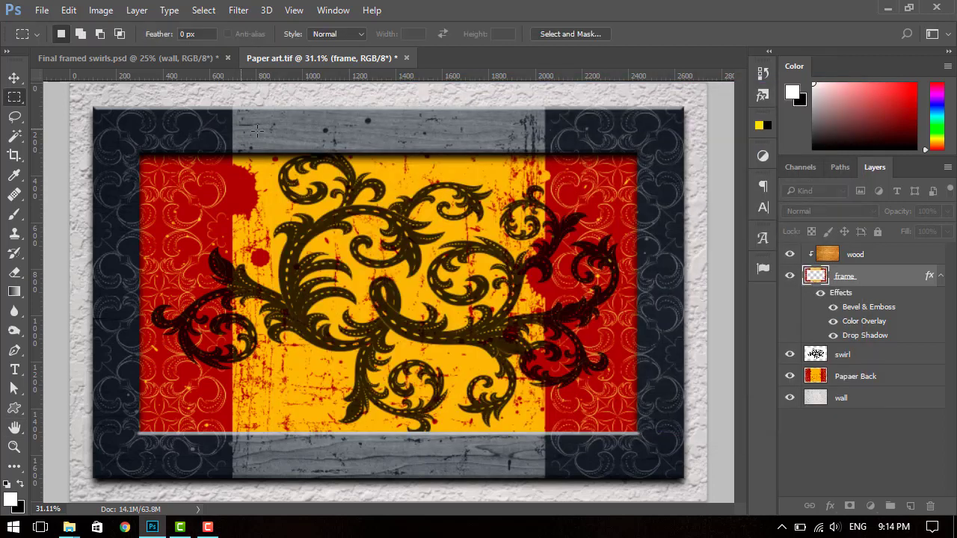
click(859, 255)
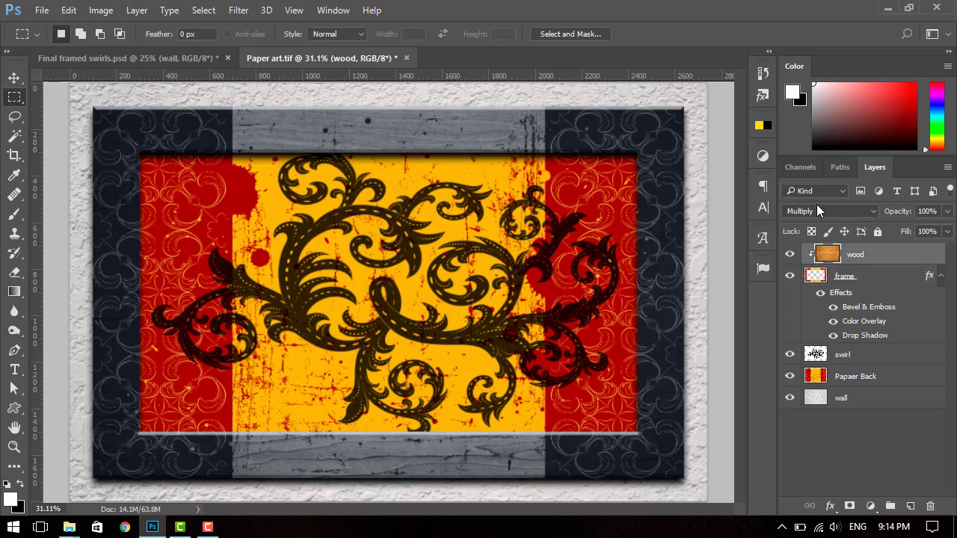
click(854, 448)
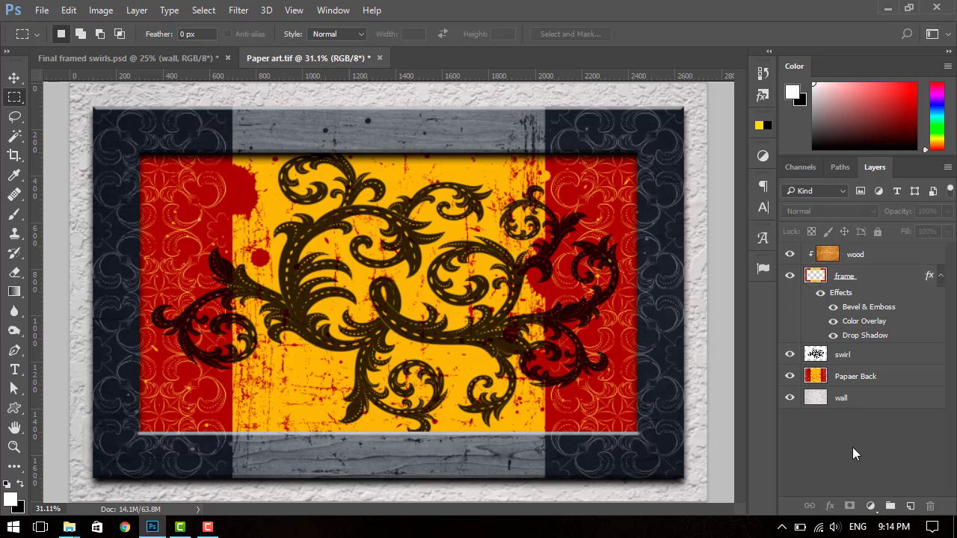
click(187, 58)
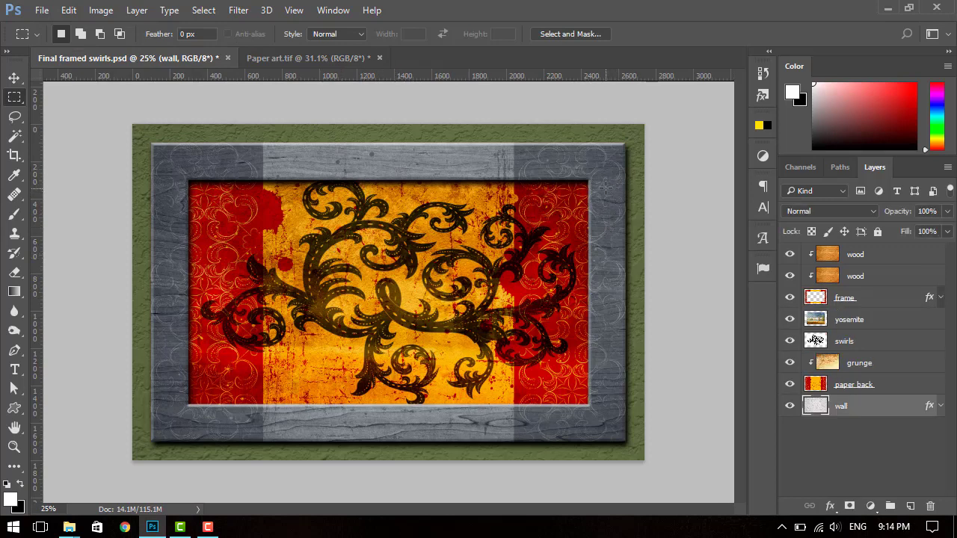
click(842, 261)
click(842, 276)
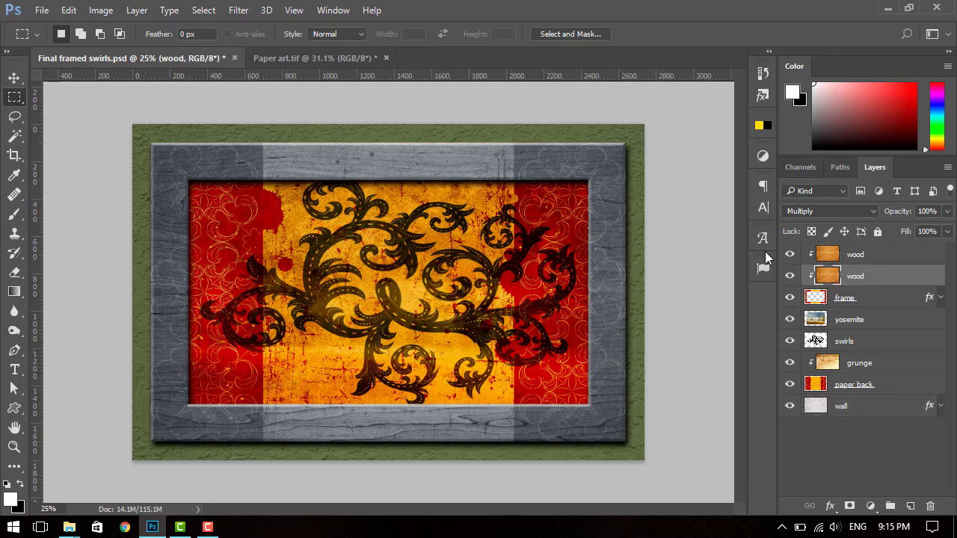
click(822, 257)
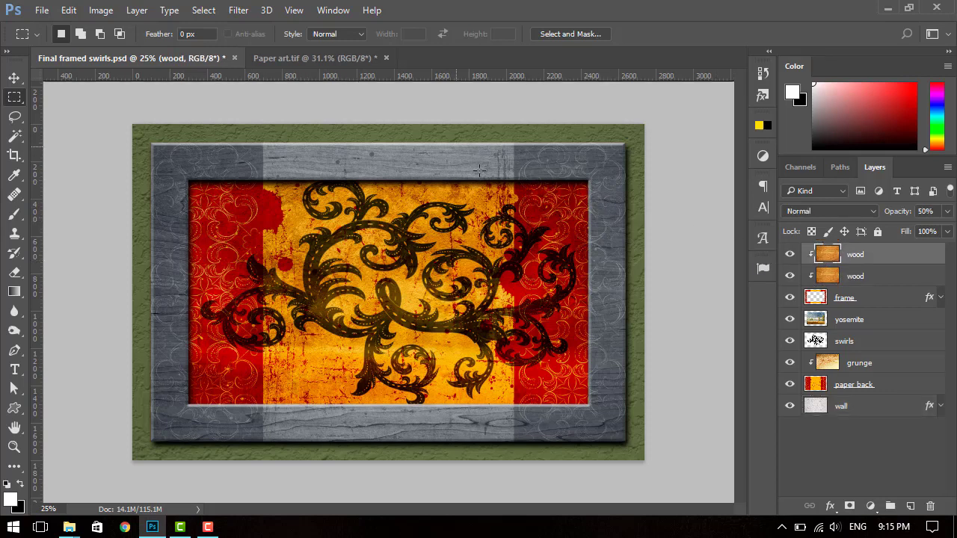
click(313, 57)
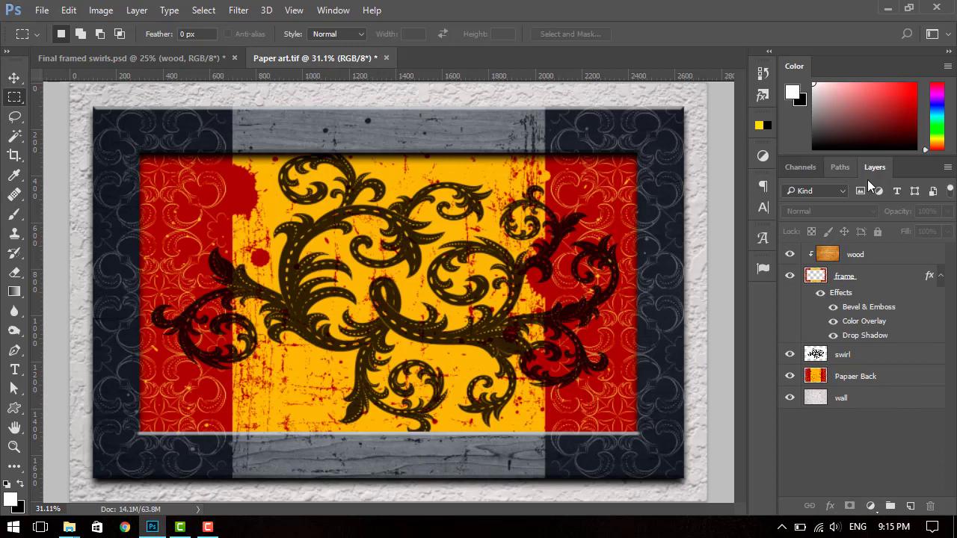
click(832, 258)
key(alt+bracketleft)
key(alt+bracketright)
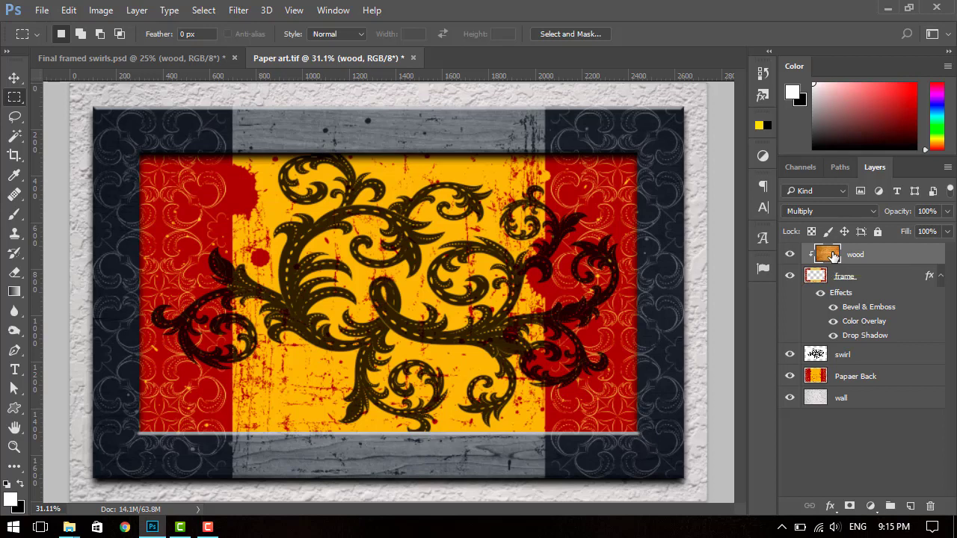
key(ctrl+j)
key(ctrl+alt+g)
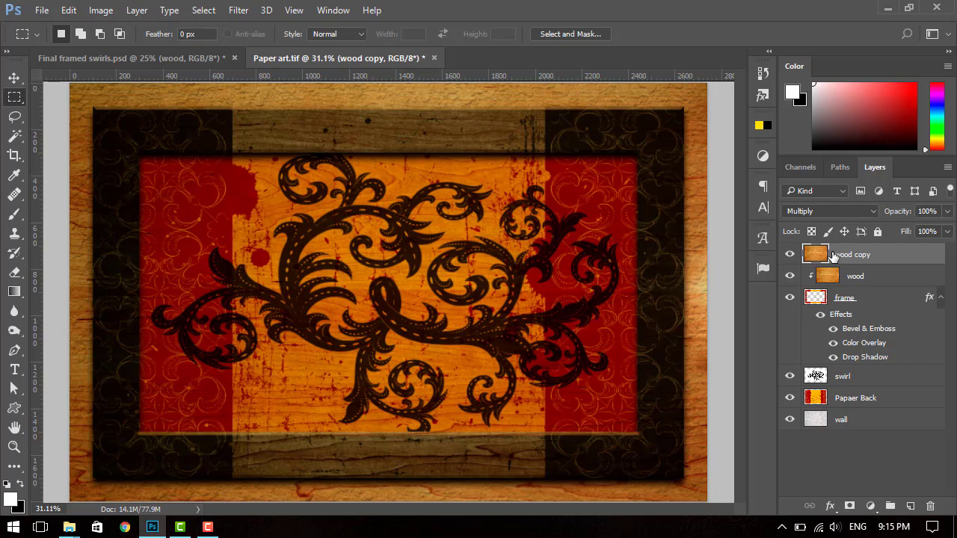
alt+click(895, 281)
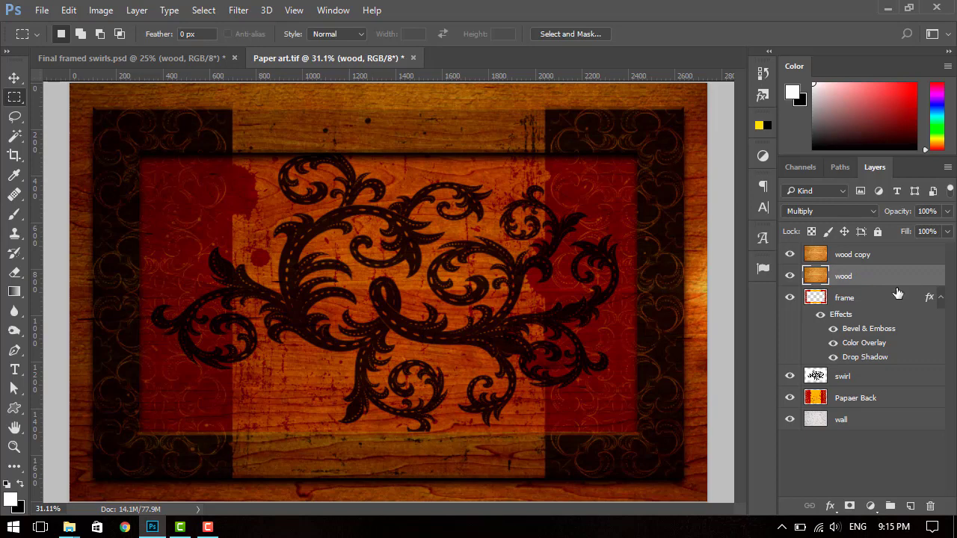
key(ctrl+z)
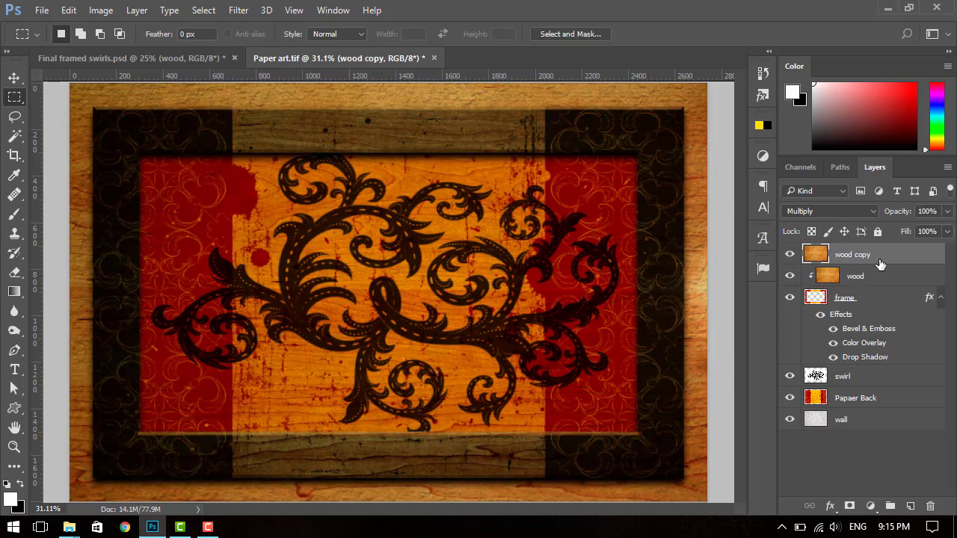
drag(814, 255, 930, 506)
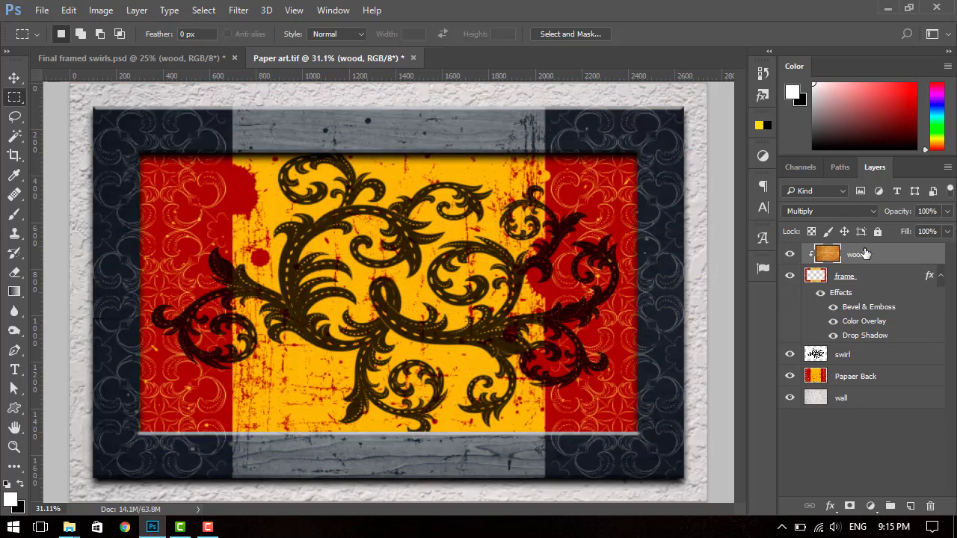
click(876, 463)
click(845, 257)
- Duplicate the wood layer as 'woodgrain', clipped to the layer below
key(ctrl+alt+j)
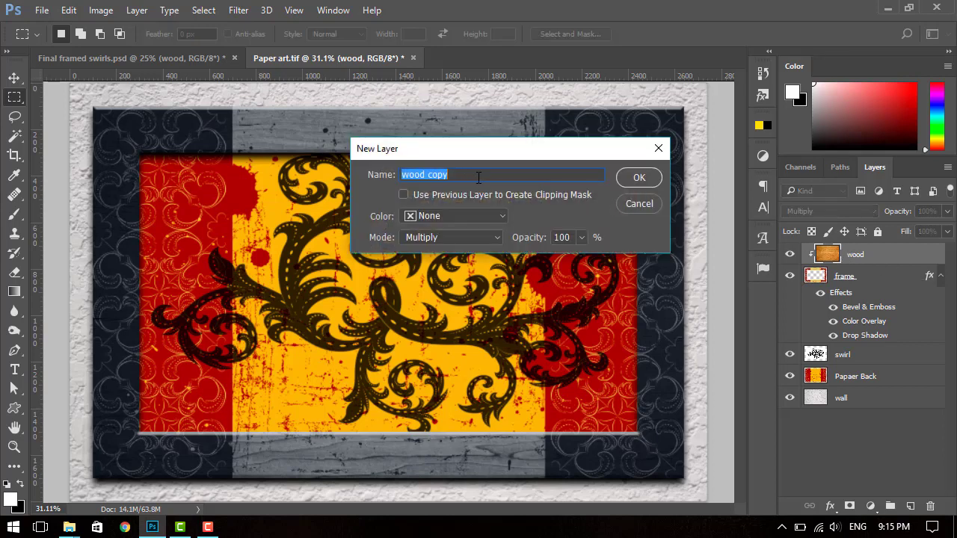
key(BackSpace)
text(woodg)
text(rain)
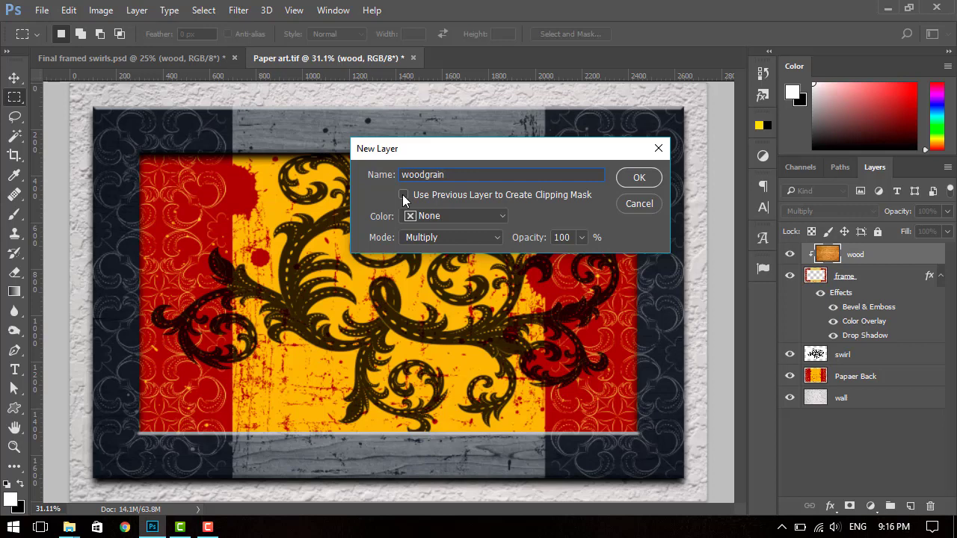
click(403, 195)
click(630, 178)
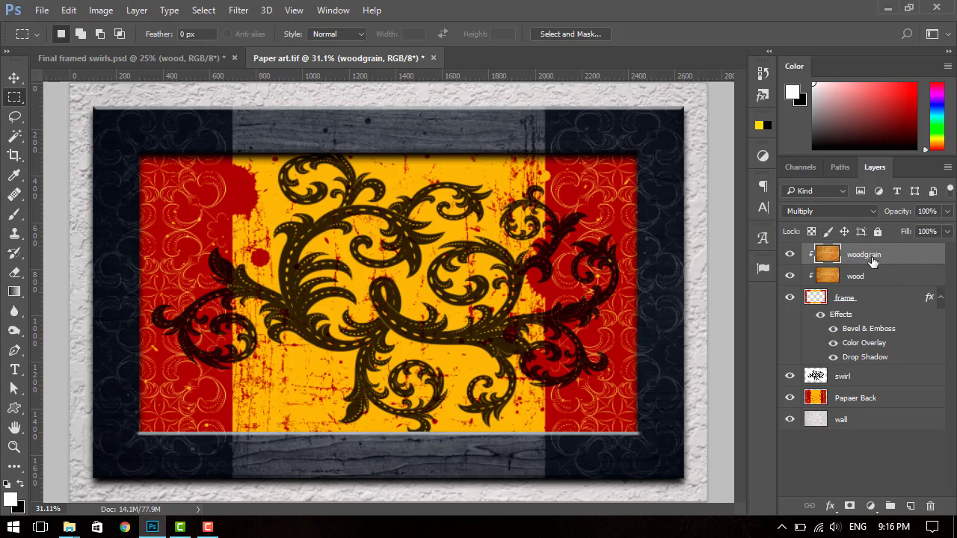
- Set the woodgrain layer's blend mode to Normal
click(849, 277)
click(844, 258)
click(843, 210)
click(803, 224)
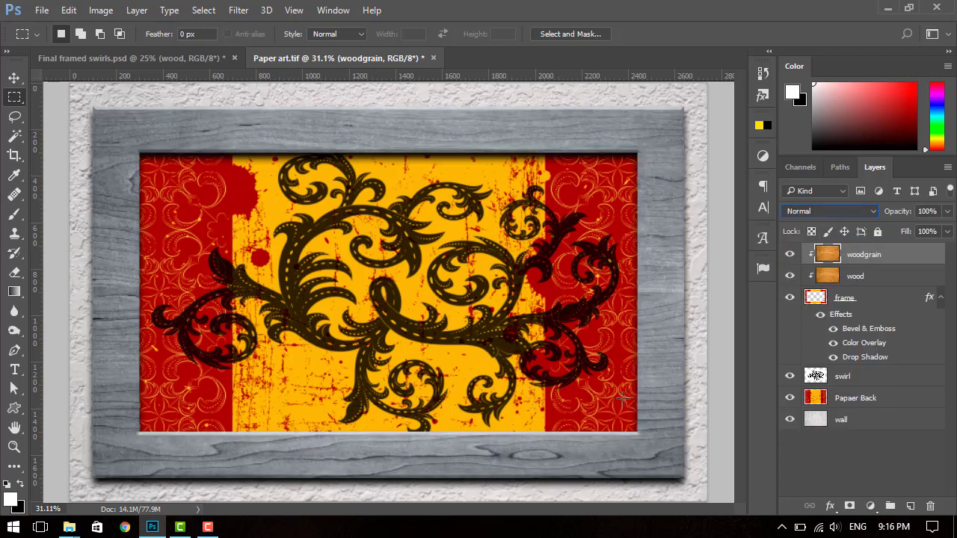
- Compare Paper art with the Final framed swirls reference and select the woodgrain layer
click(204, 58)
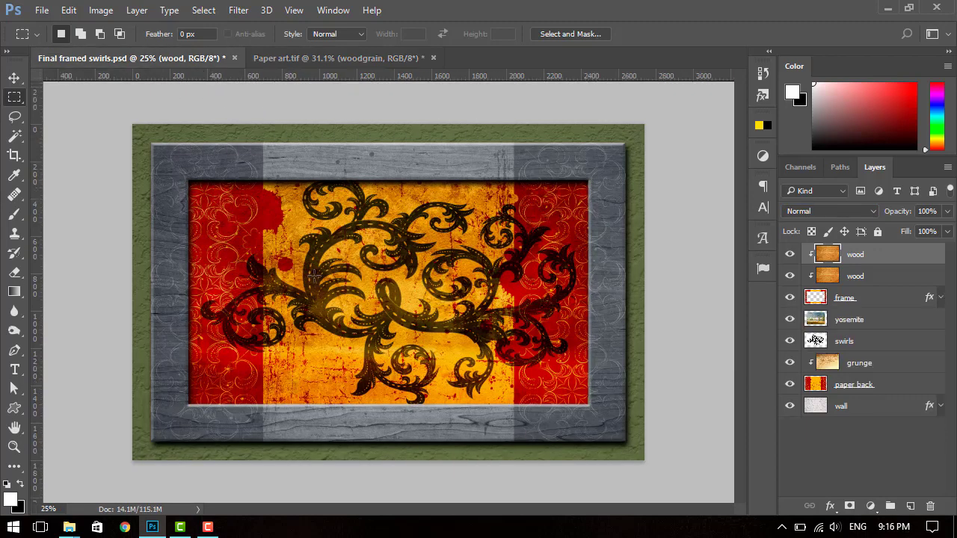
click(353, 56)
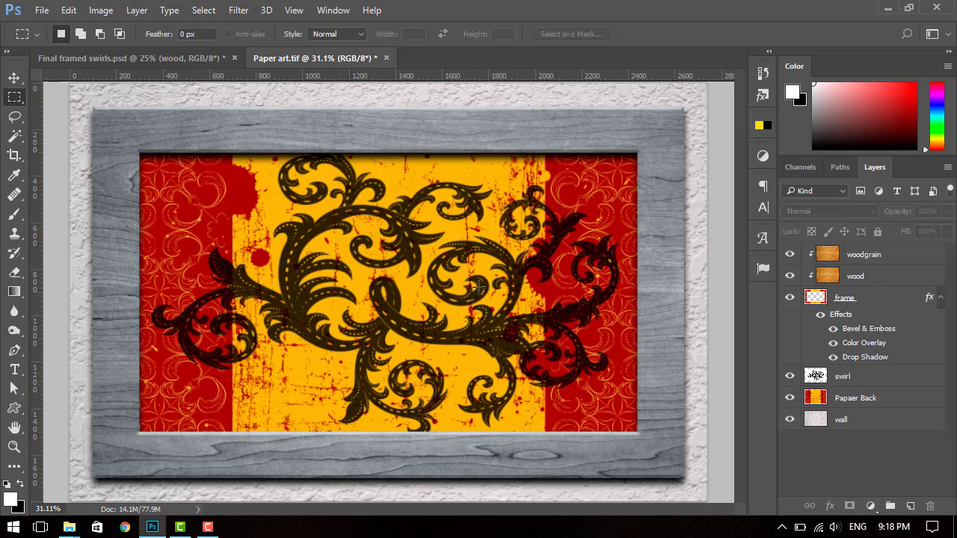
click(859, 255)
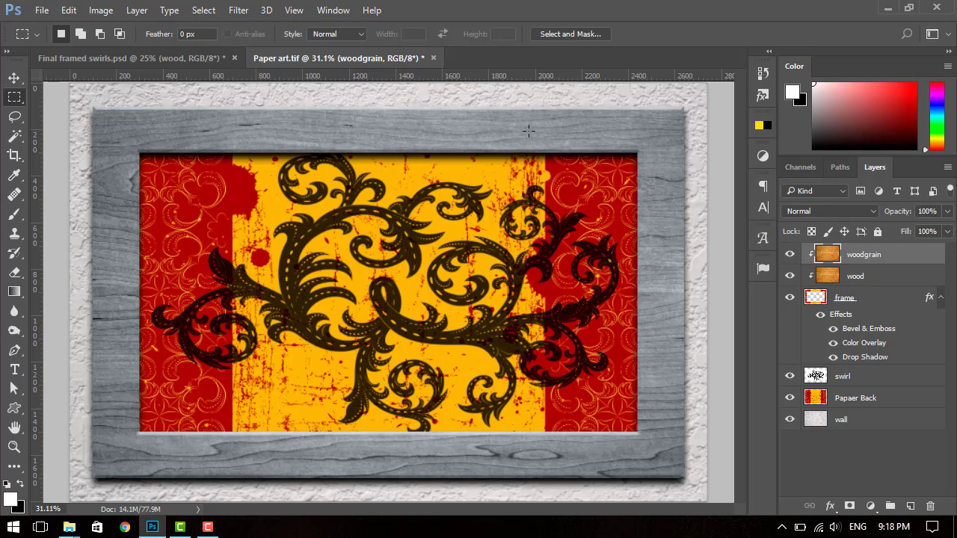
click(224, 57)
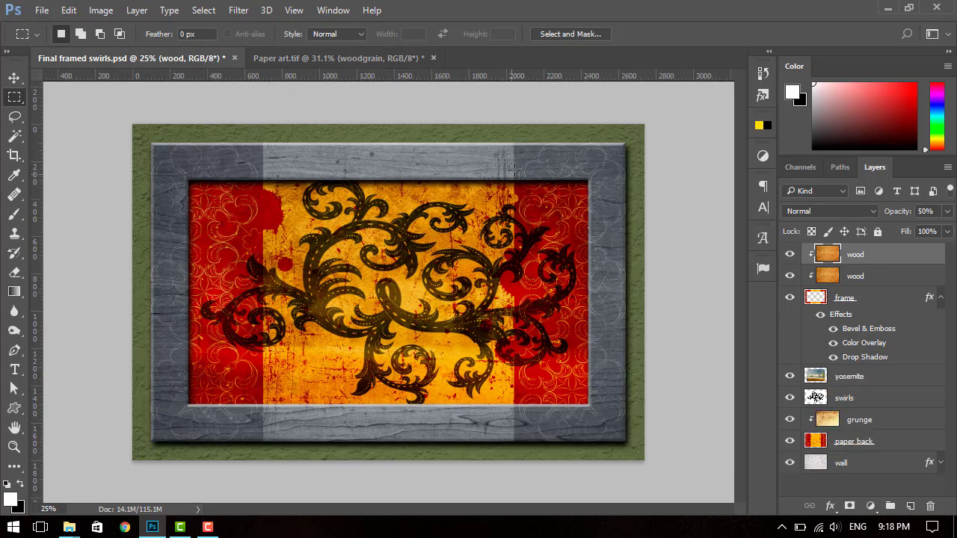
click(344, 58)
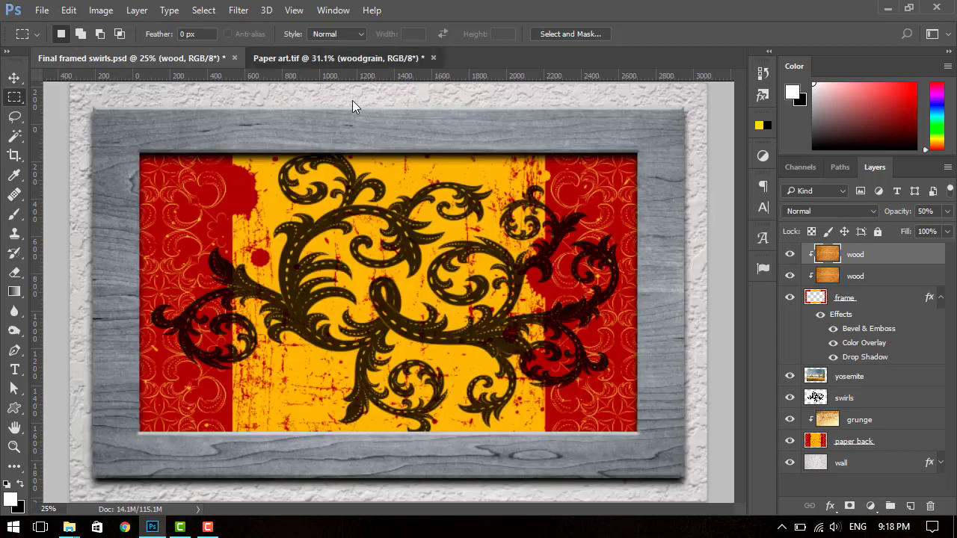
- Set the woodgrain layer's opacity to 50% and recheck the Final framed swirls reference
click(946, 212)
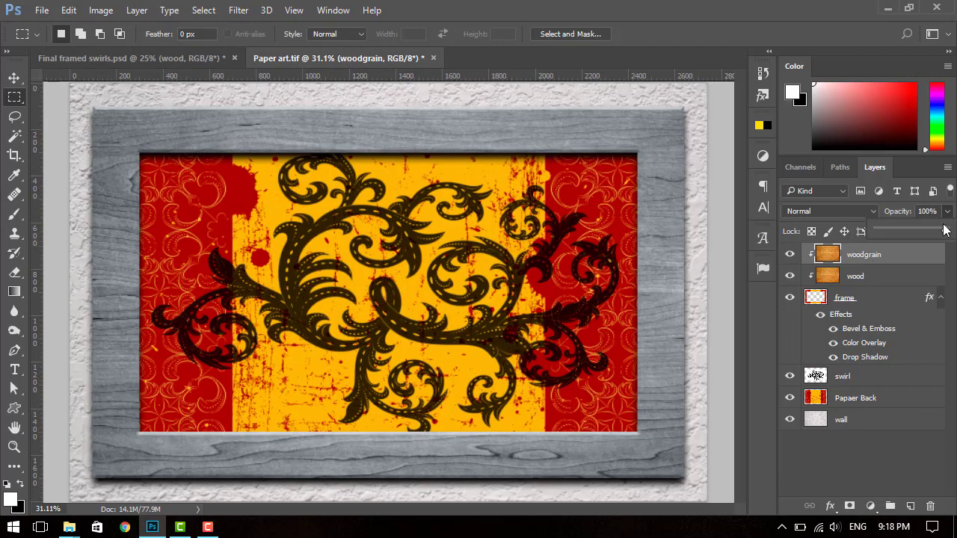
click(929, 212)
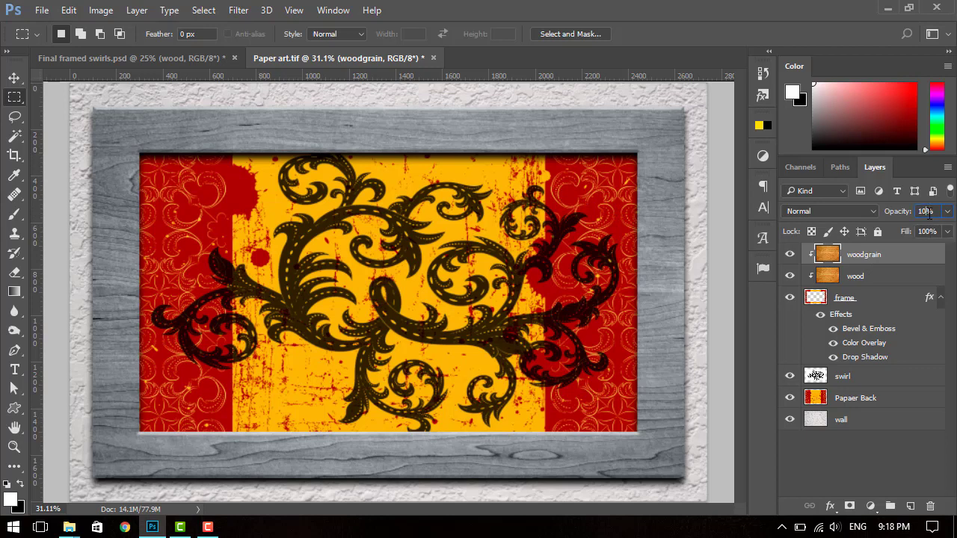
key(BackSpace)
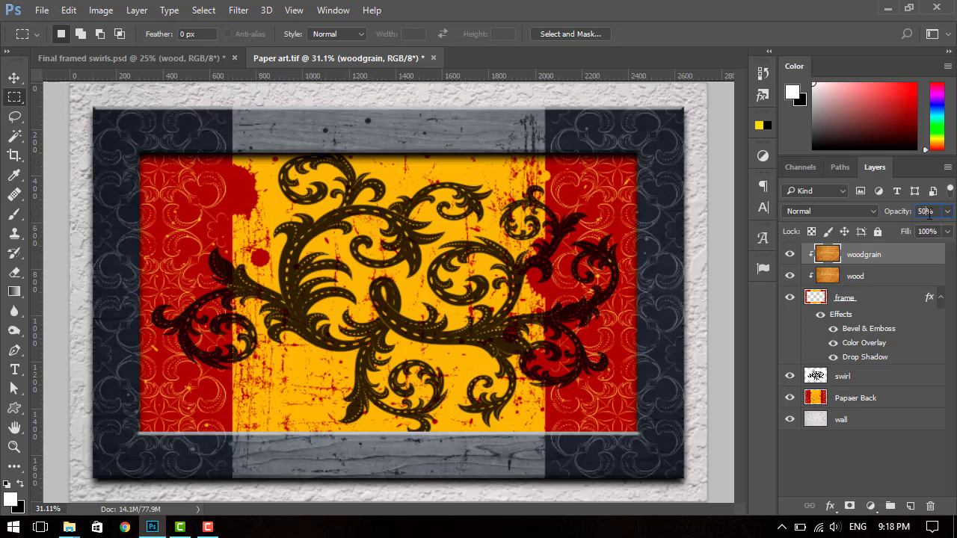
key(Return)
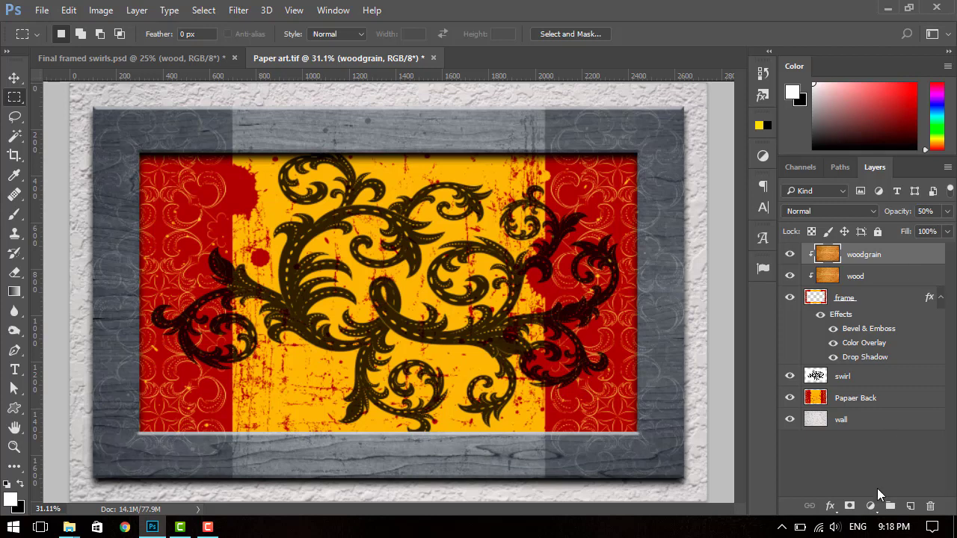
click(876, 488)
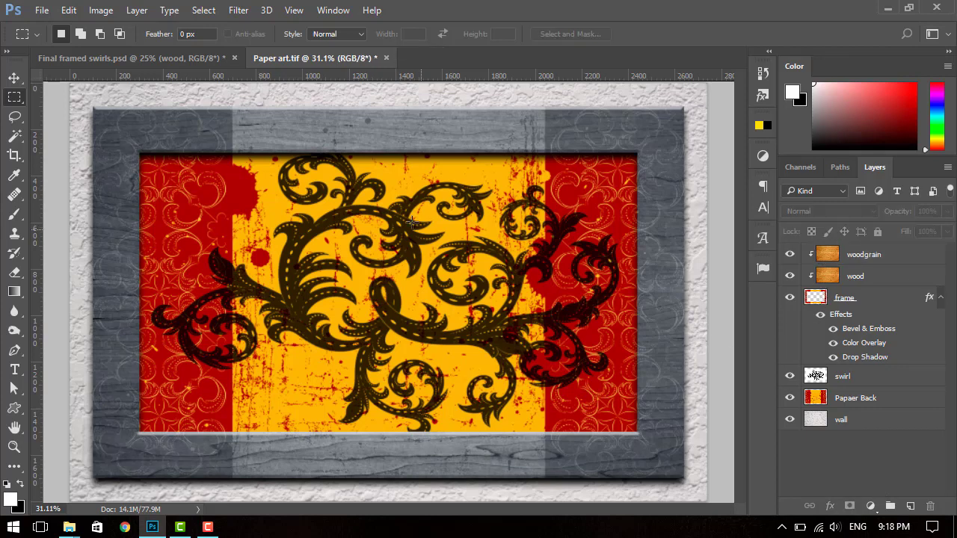
click(132, 57)
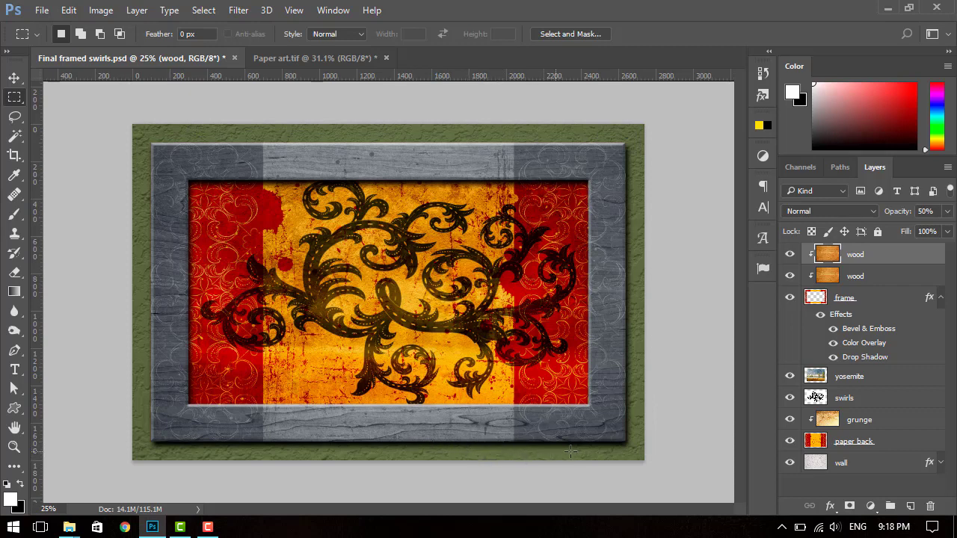
- Add a Color Overlay effect to the wall layer in Paper art
click(320, 56)
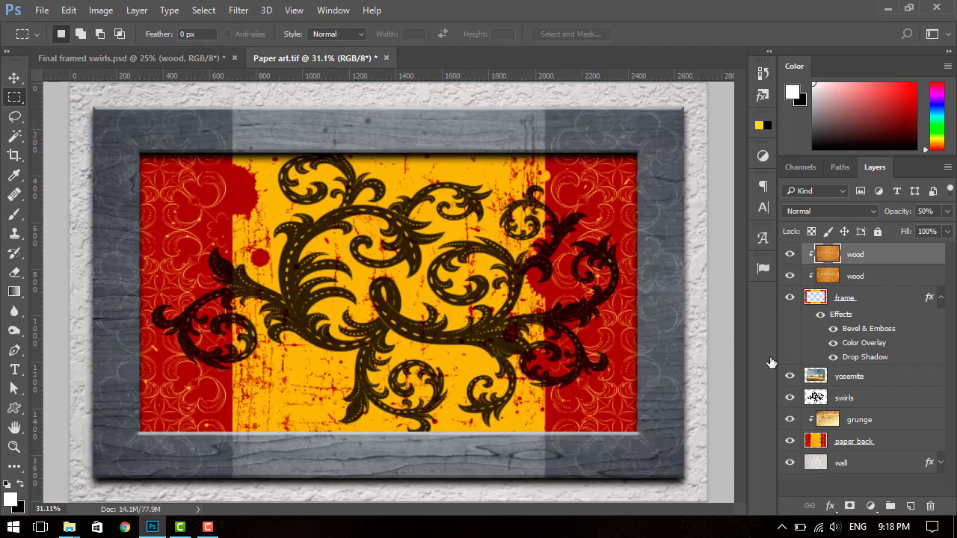
click(825, 425)
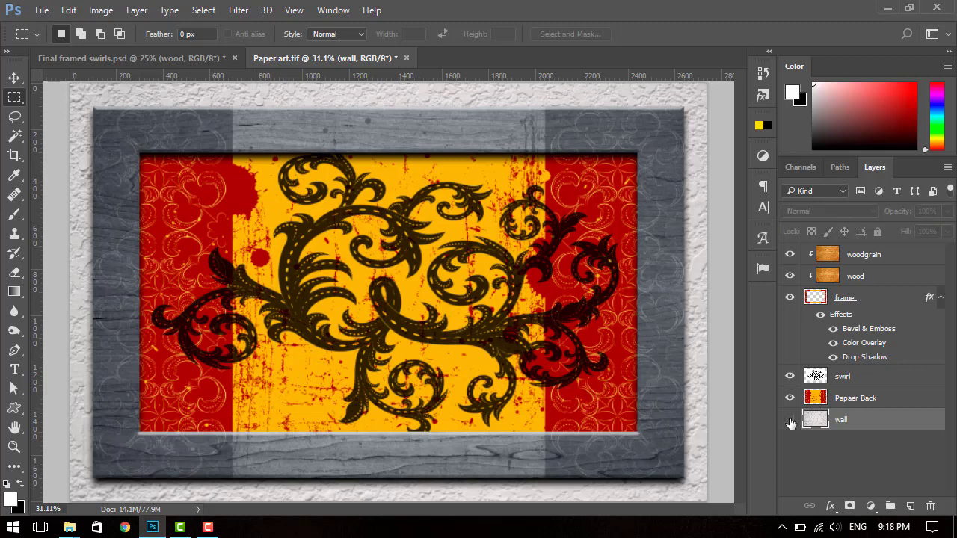
click(790, 419)
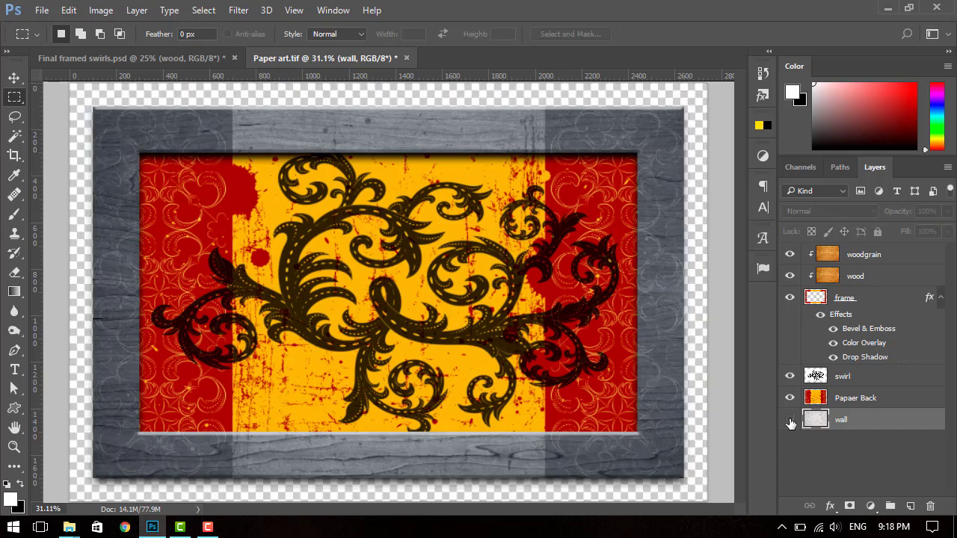
click(830, 506)
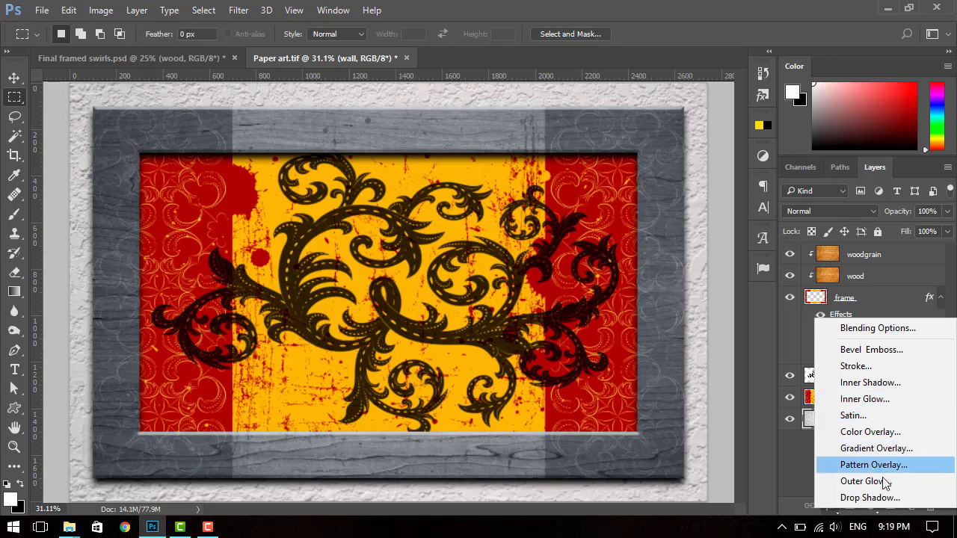
click(884, 433)
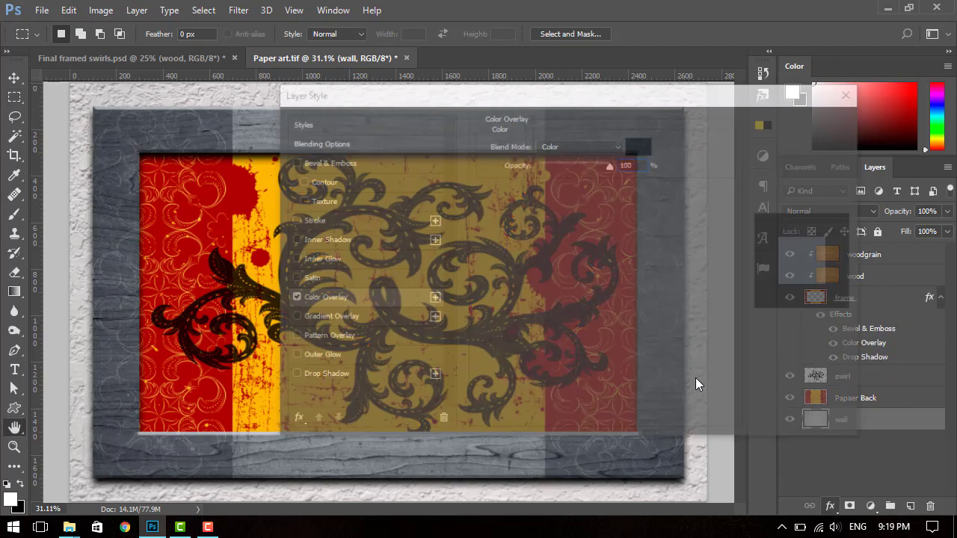
- Set the overlay colour to olive green: H 75, S 35, B 50
click(639, 145)
click(674, 283)
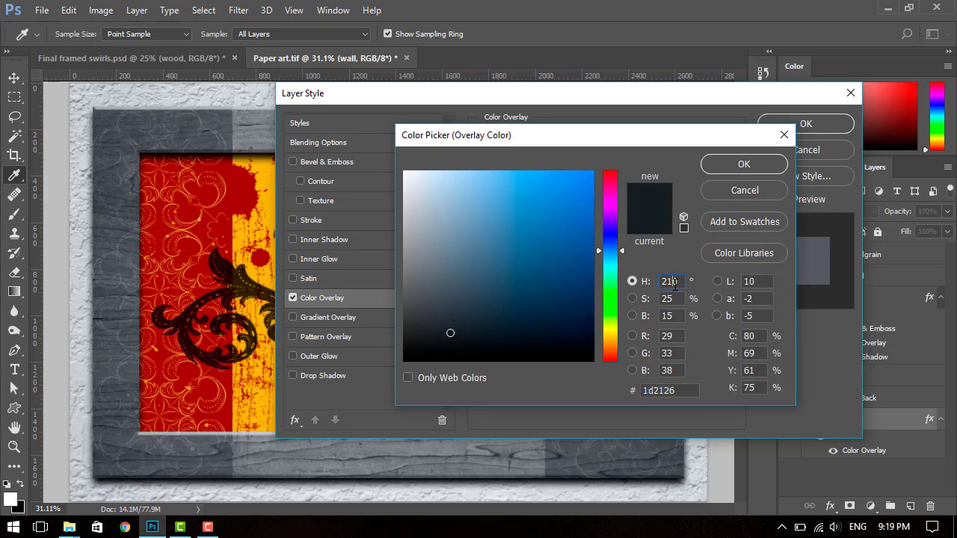
key(BackSpace)
key(BackSpace)
key(BackSpace)
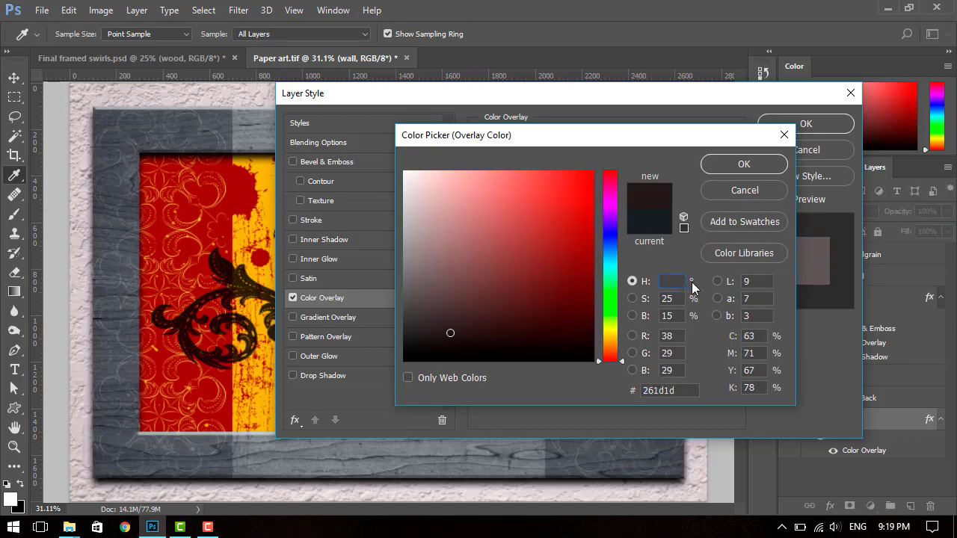
text(75)
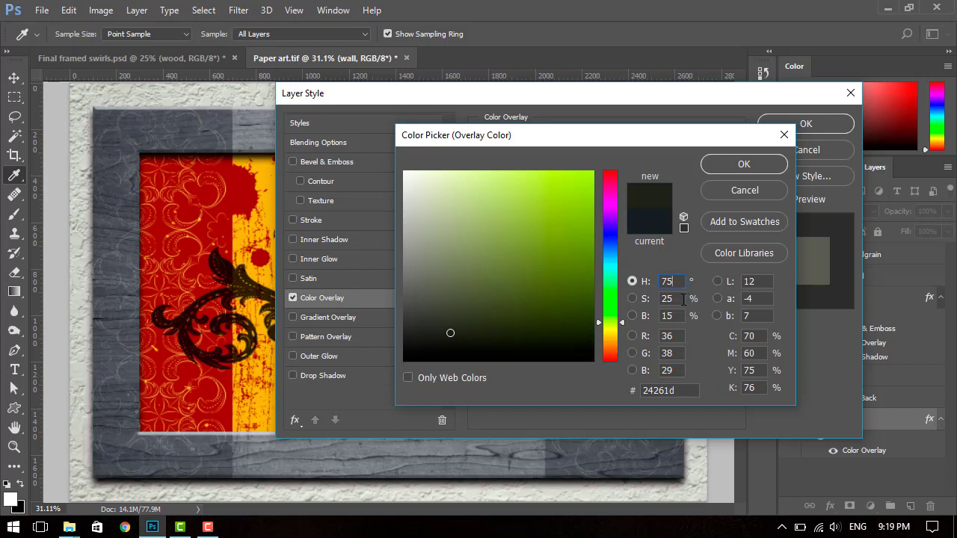
key(BackSpace)
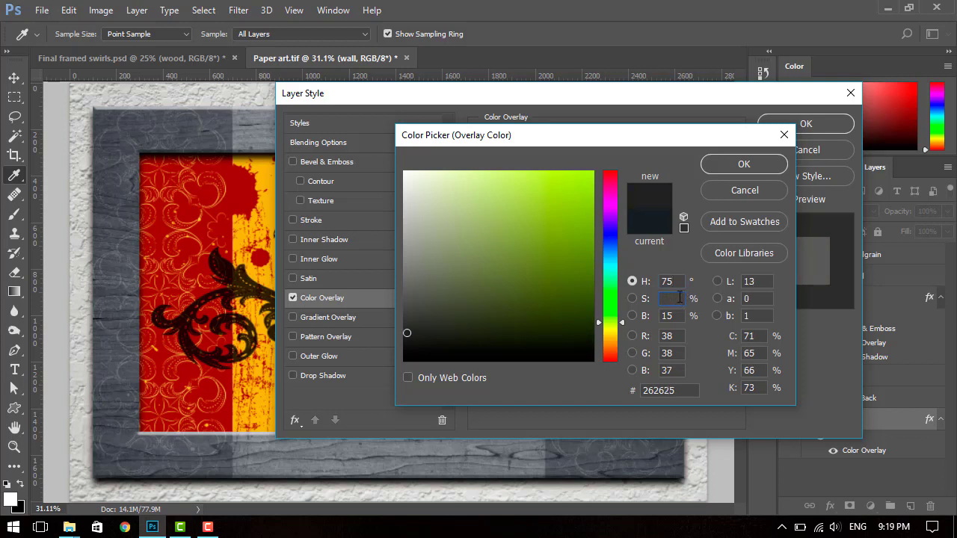
text(35)
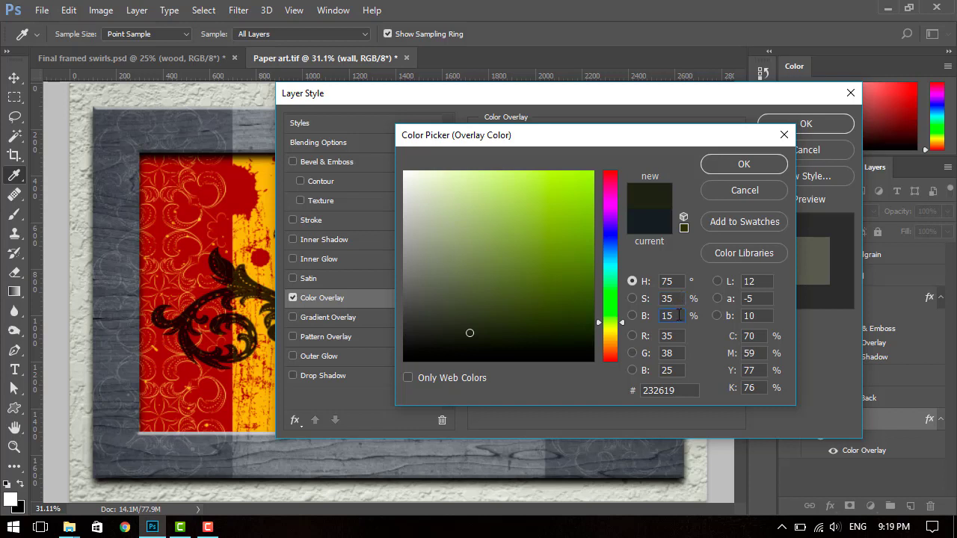
key(BackSpace)
key(BackSpace)
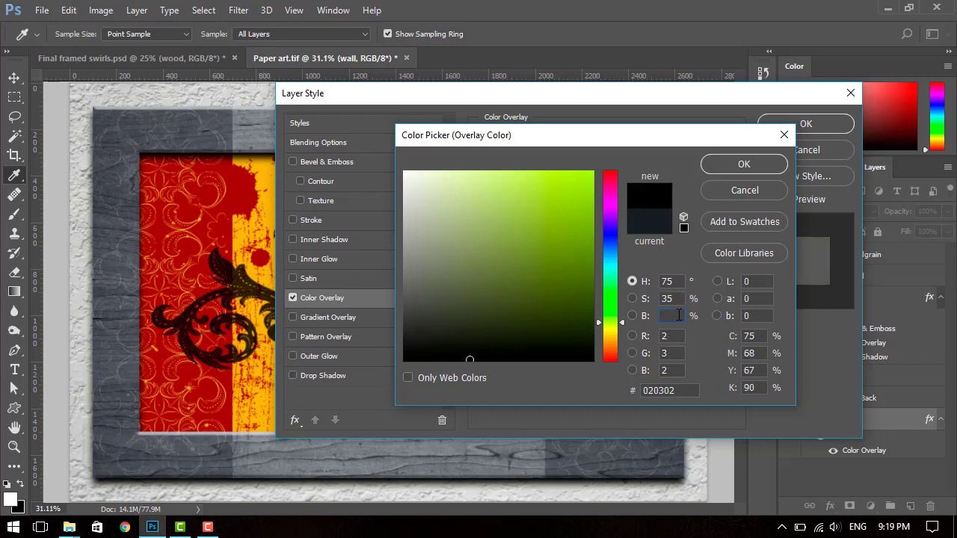
text(50)
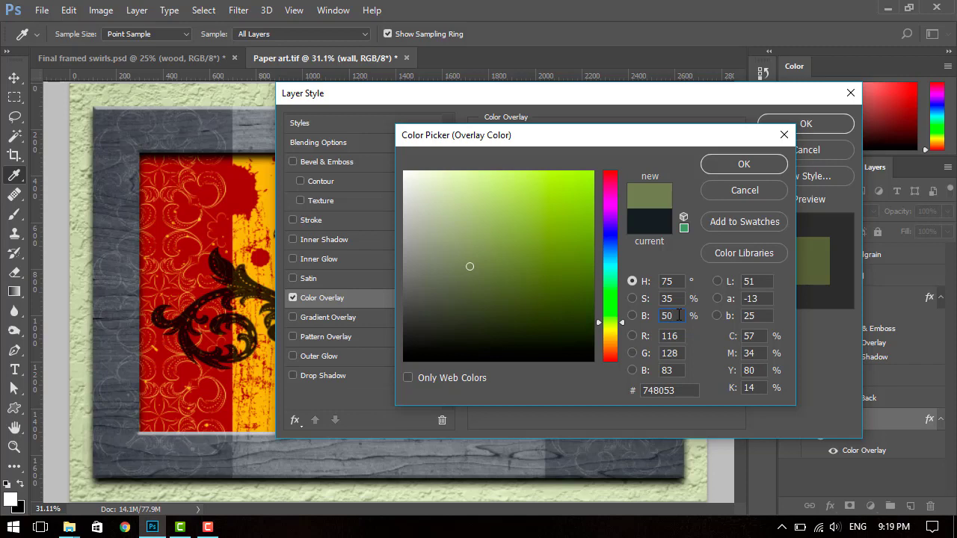
click(743, 164)
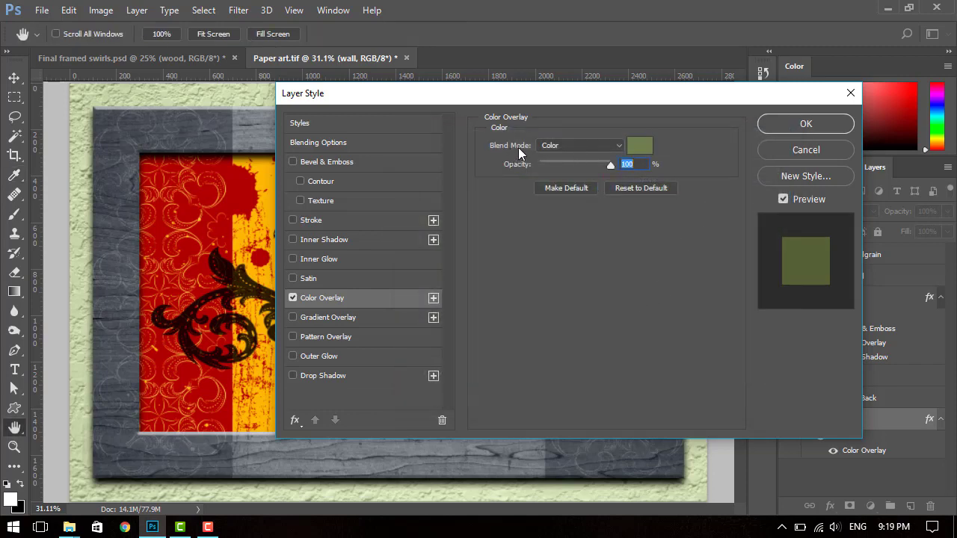
- Blend the wall's olive overlay in Multiply and apply the style
click(560, 144)
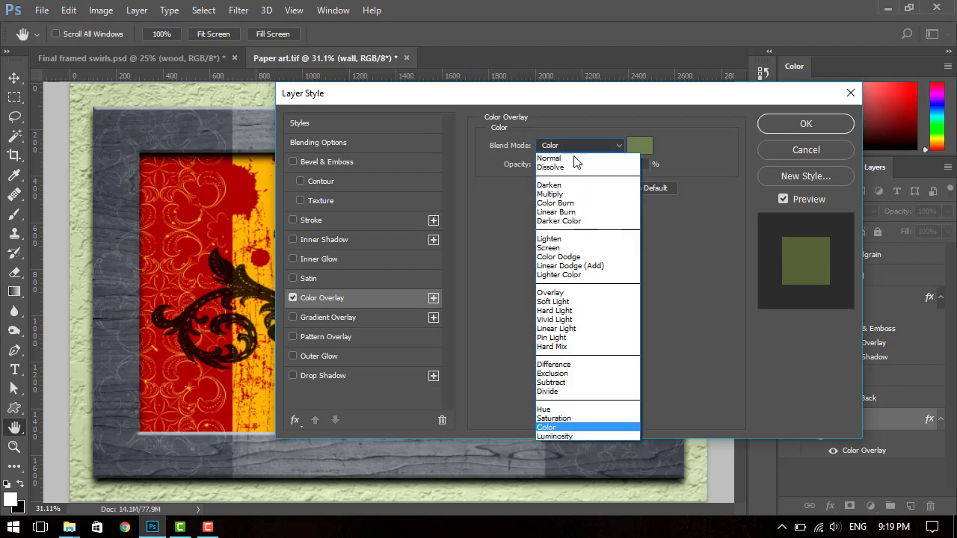
click(577, 195)
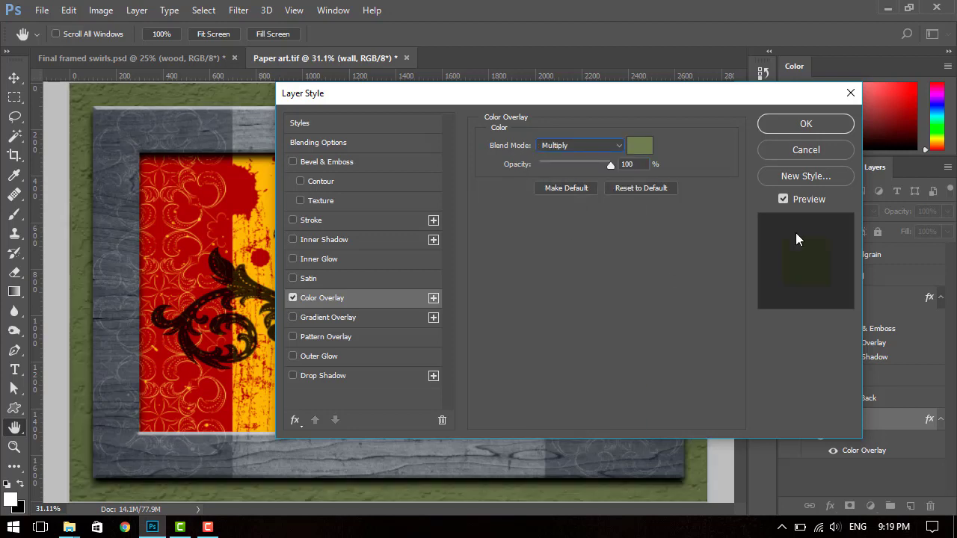
click(805, 124)
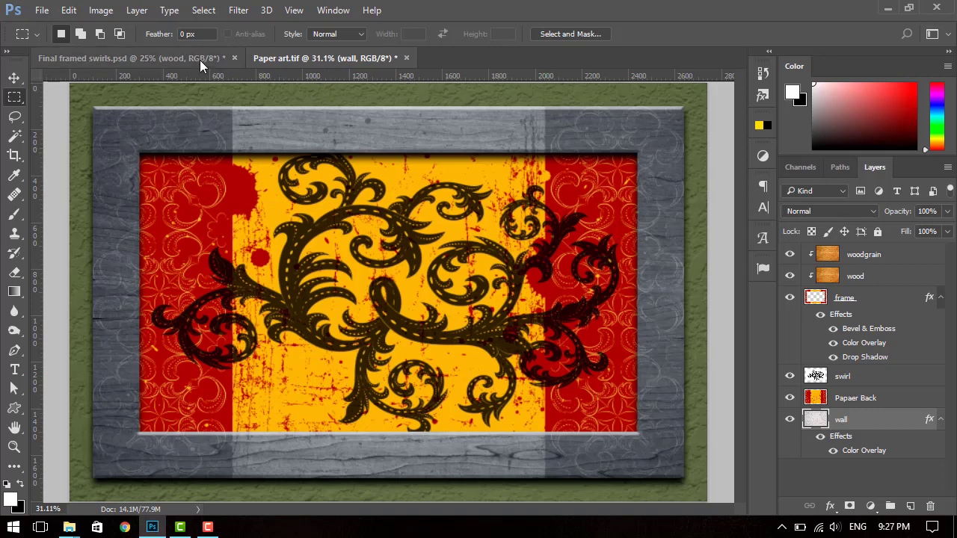
- In Final framed swirls, hide and reshow the yosemite and grunge layers to compare
click(200, 60)
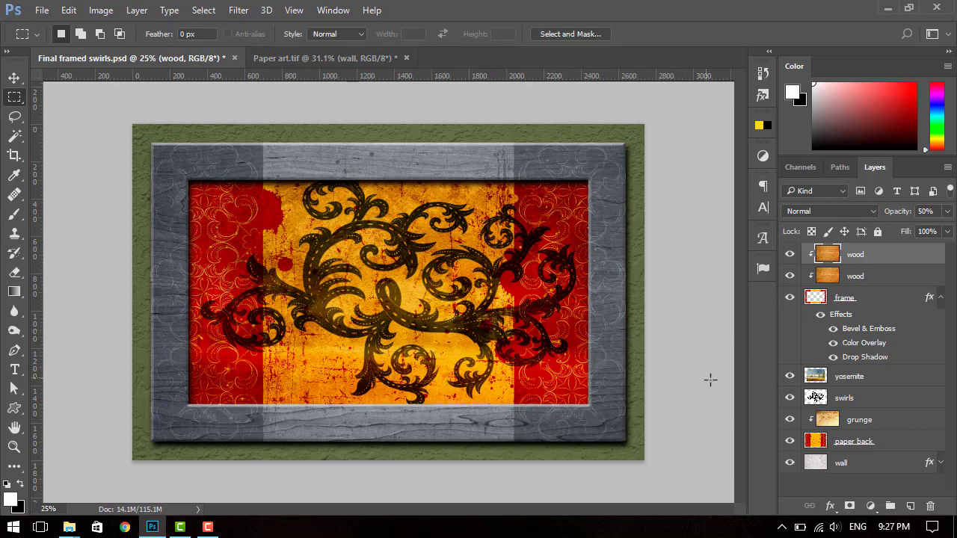
click(791, 376)
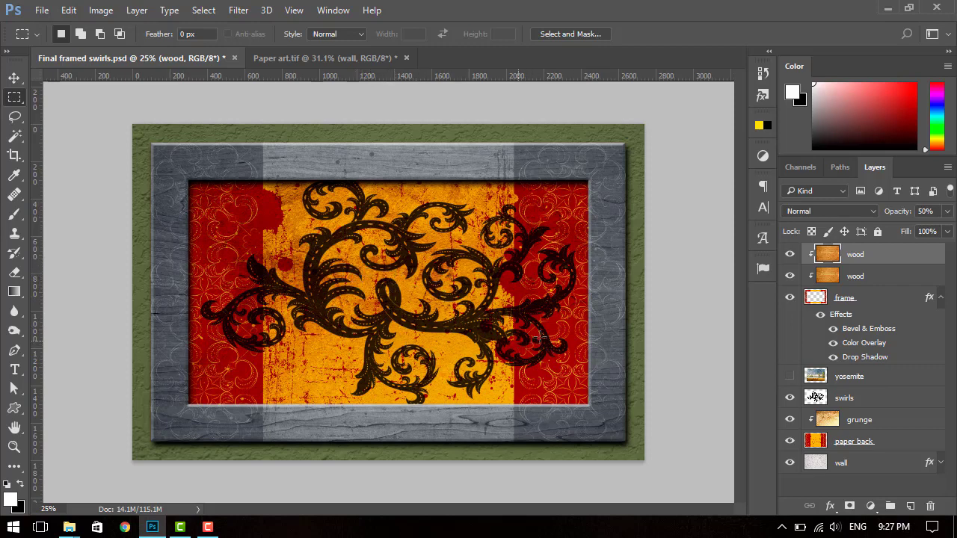
click(790, 420)
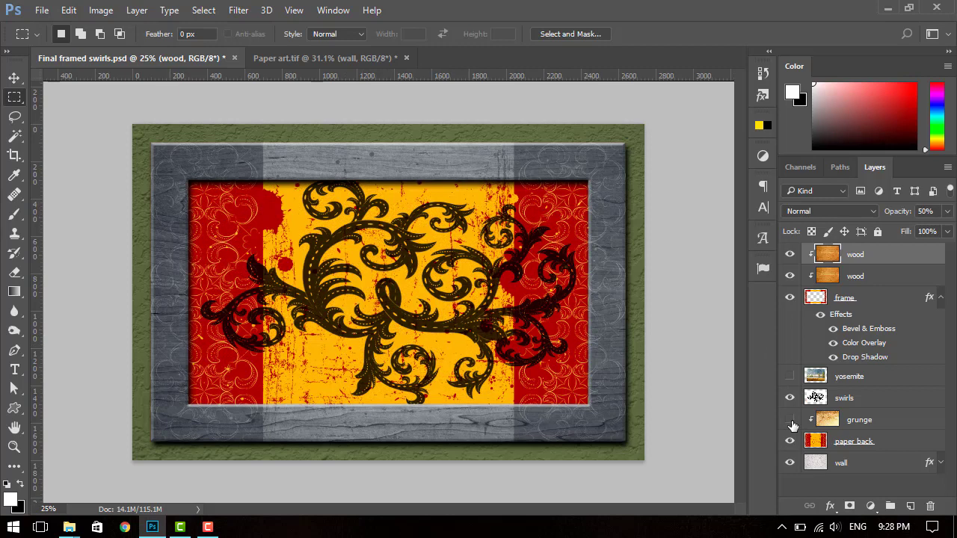
click(790, 420)
click(790, 420)
click(790, 376)
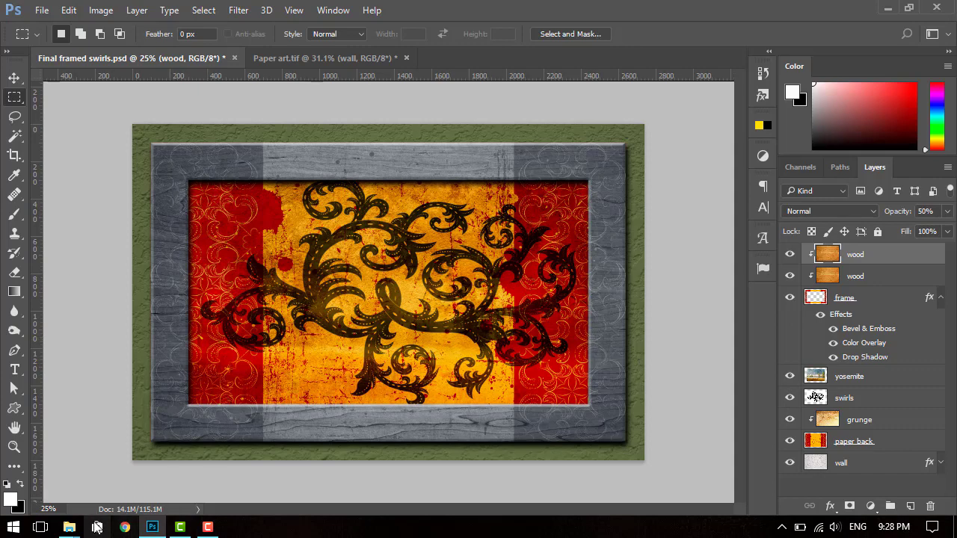
mouse_move(69, 527)
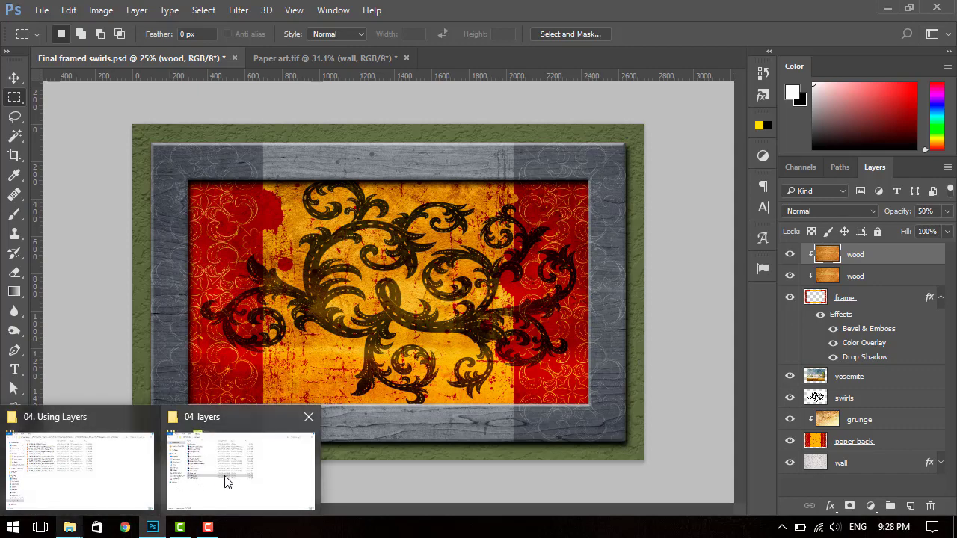
- Open Grunge stucco from the 04_layers folder with Adobe Photoshop CC 2017
click(226, 478)
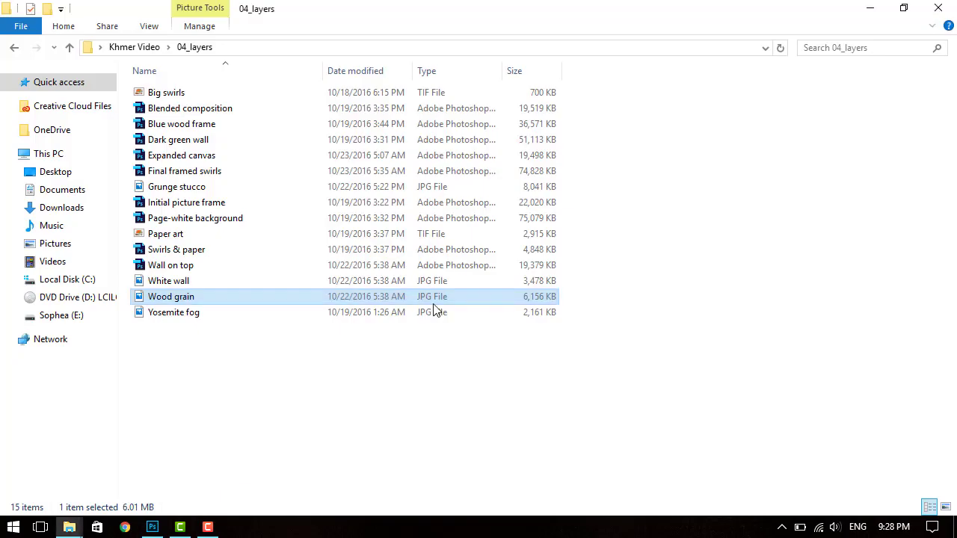
click(153, 312)
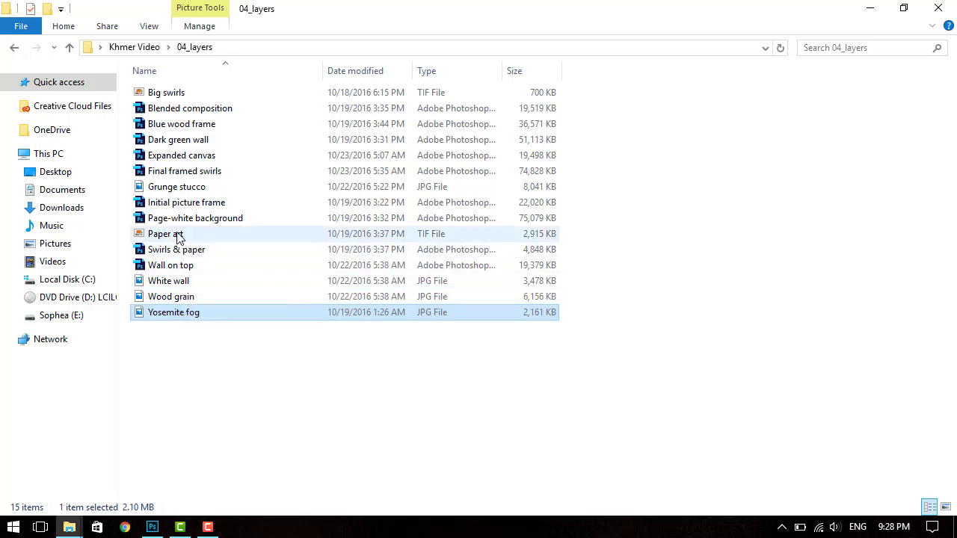
ctrl+click(181, 187)
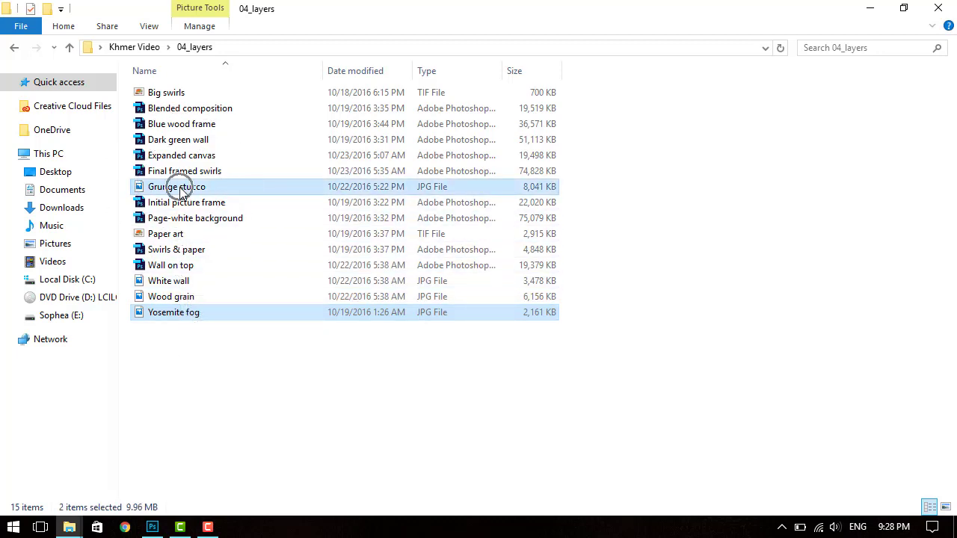
click(194, 188)
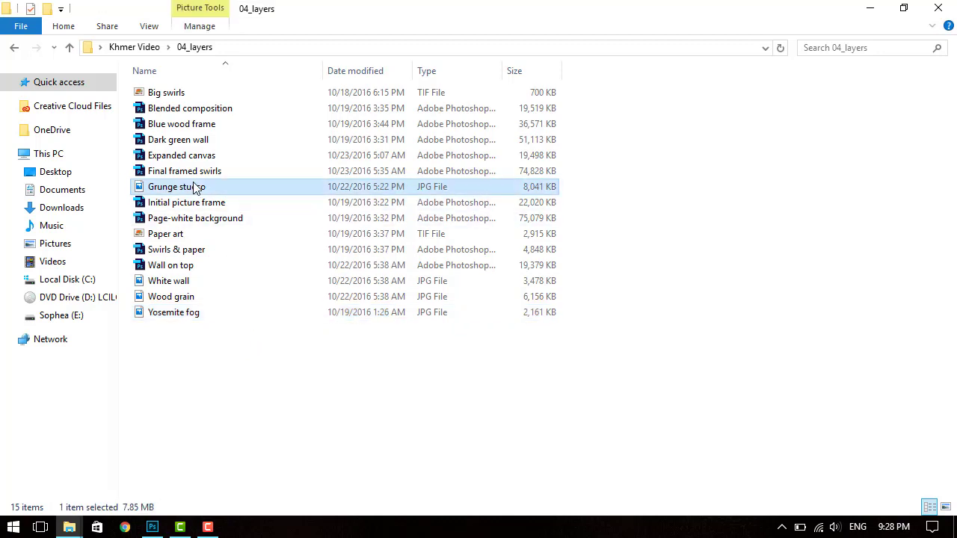
right_click(192, 187)
mouse_move(239, 264)
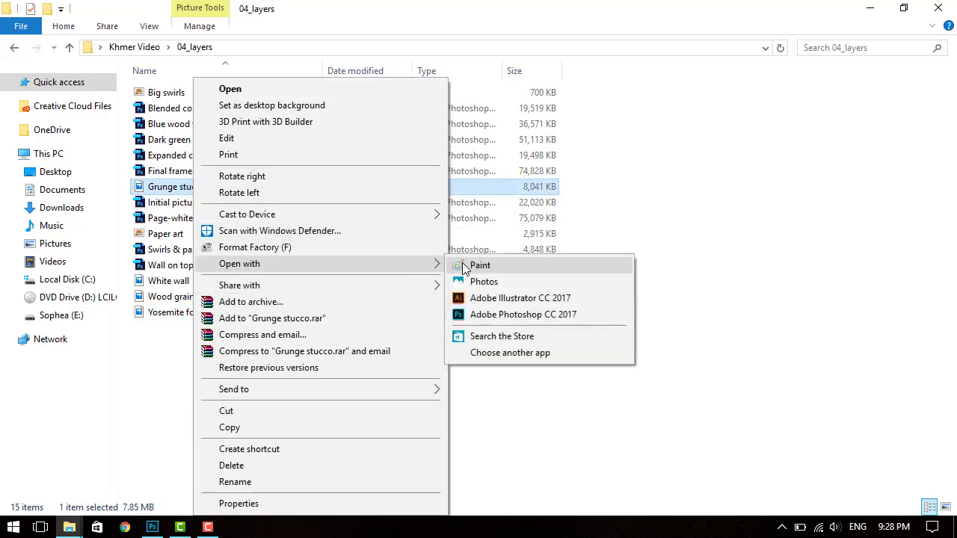
click(501, 315)
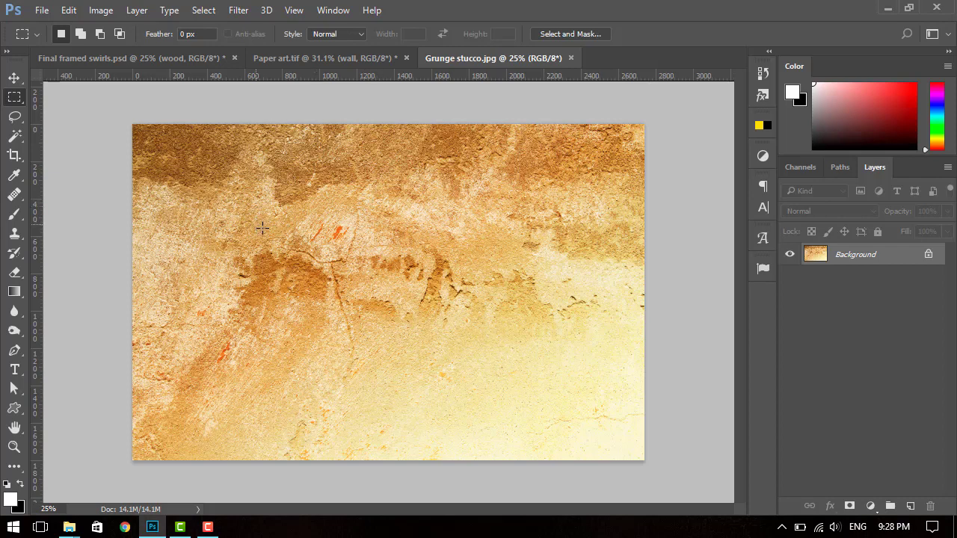
- Duplicate the stucco layer into Paper art.tif and close the Grunge stucco image
right_click(374, 227)
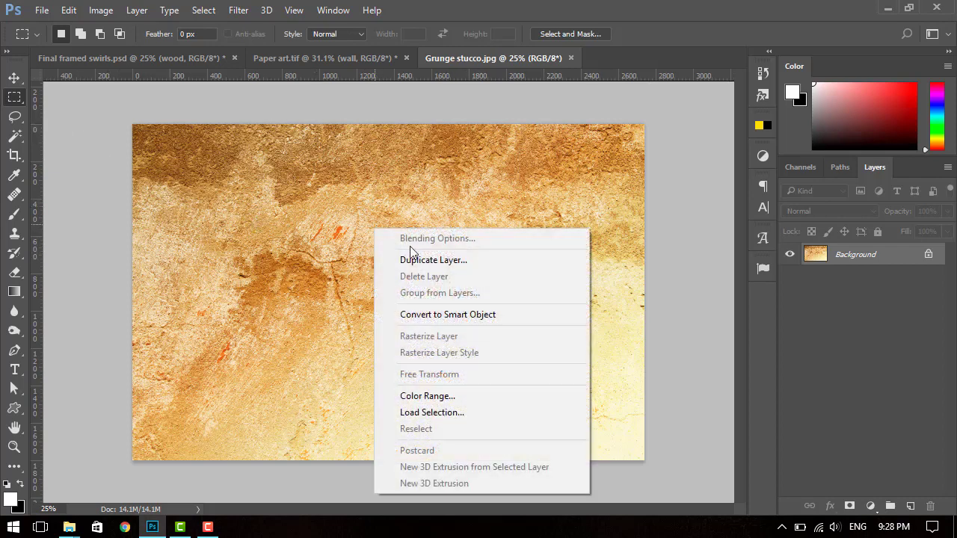
click(436, 261)
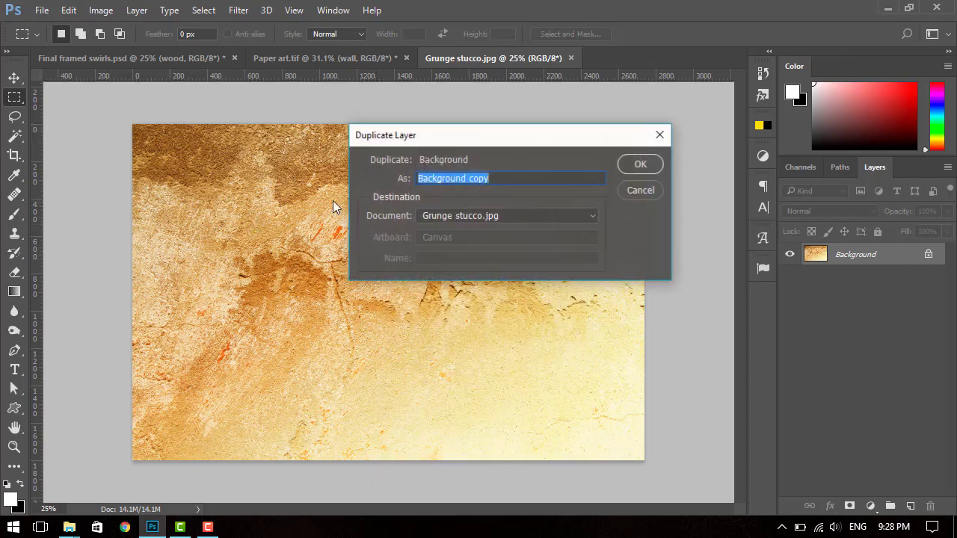
click(535, 217)
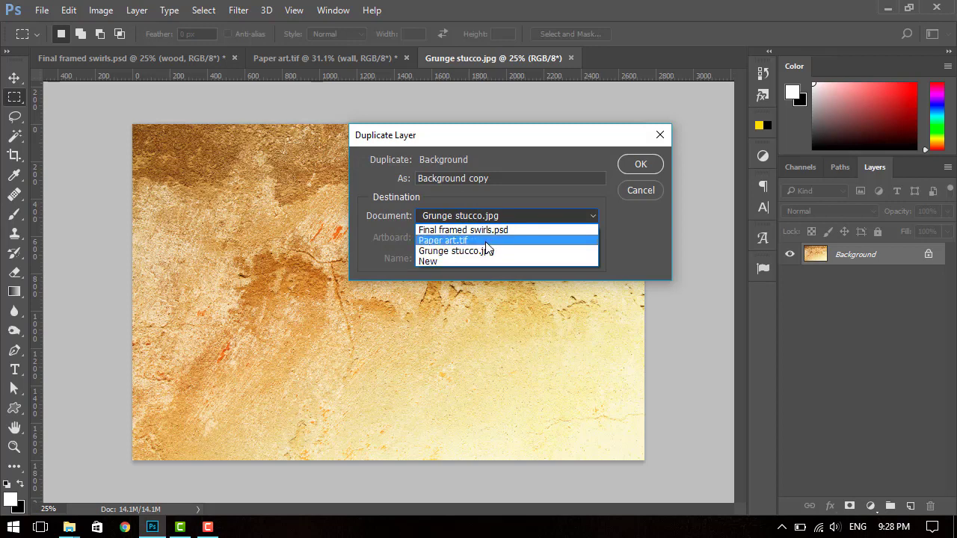
click(448, 240)
click(652, 162)
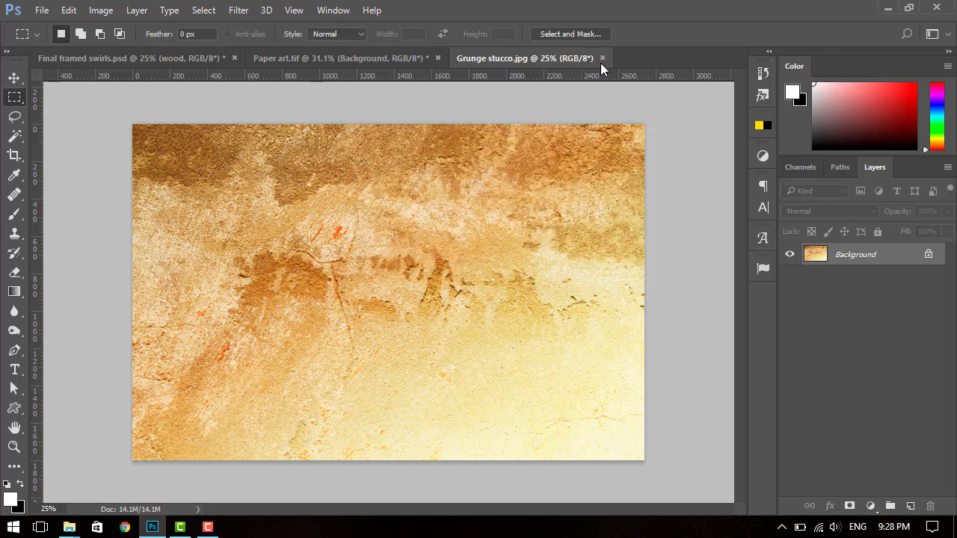
click(601, 58)
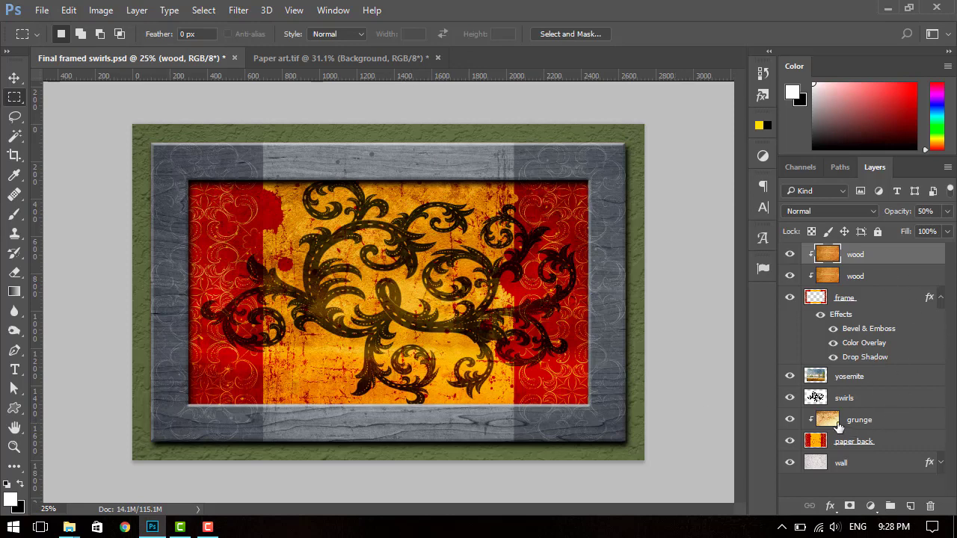
click(828, 420)
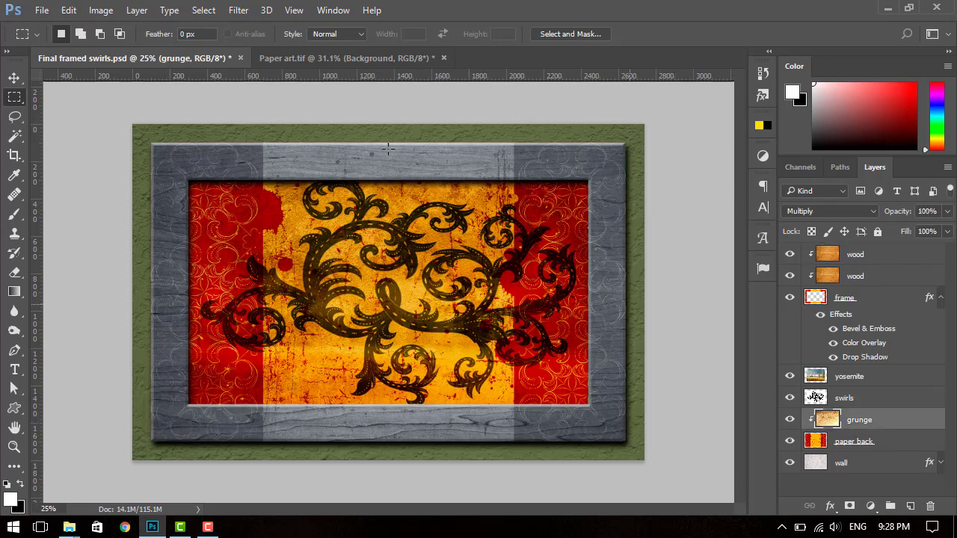
click(340, 58)
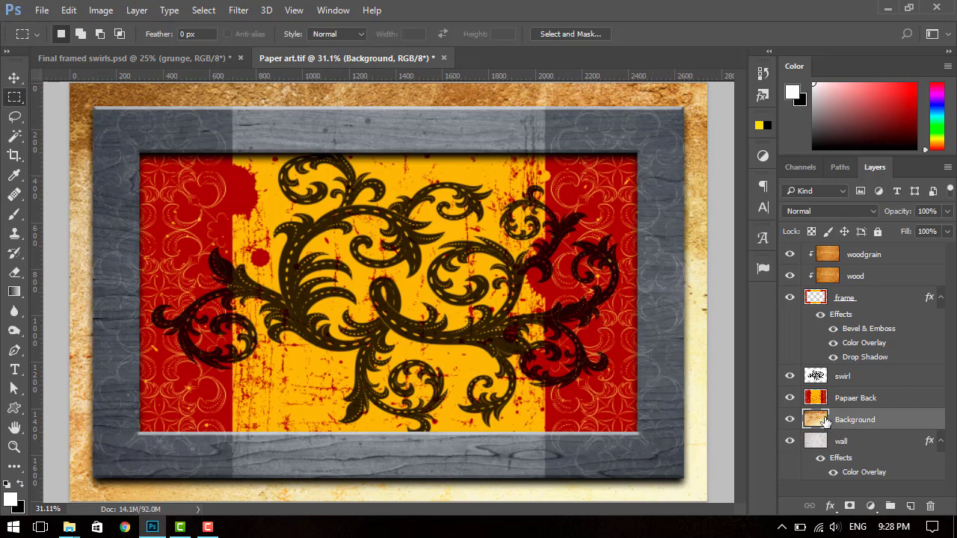
- Move the stucco layer above Papaer Back, clip it there, and blend it in Multiply
drag(825, 422, 874, 404)
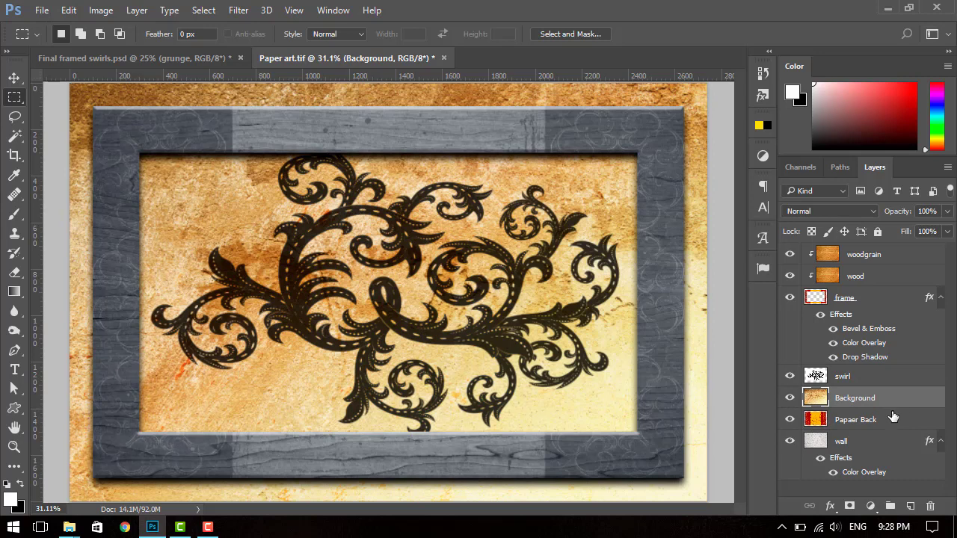
drag(896, 414, 900, 406)
alt+click(901, 406)
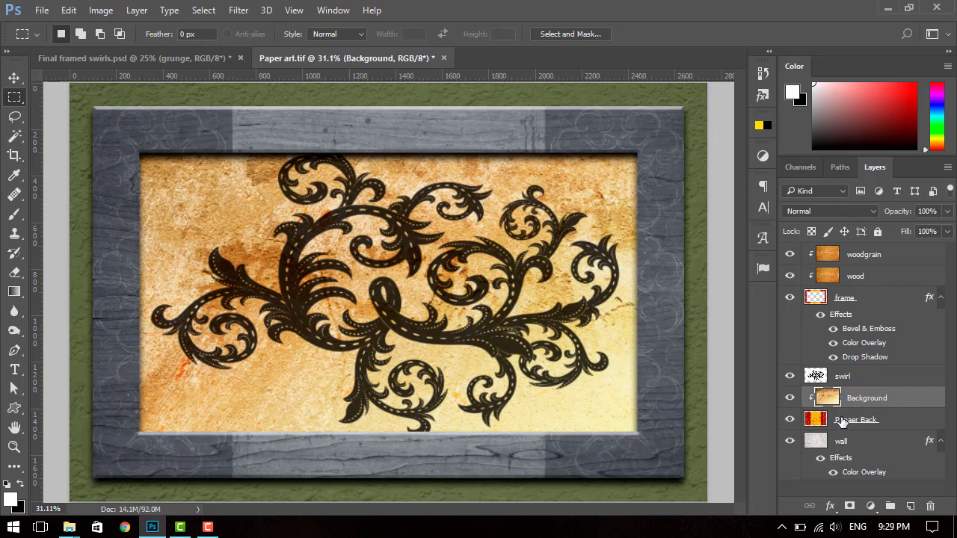
click(826, 212)
click(818, 260)
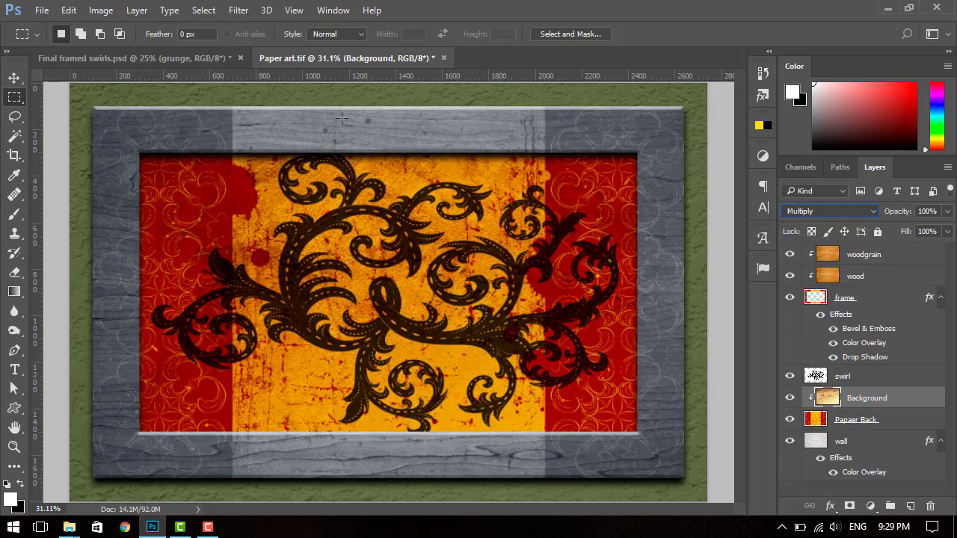
click(184, 58)
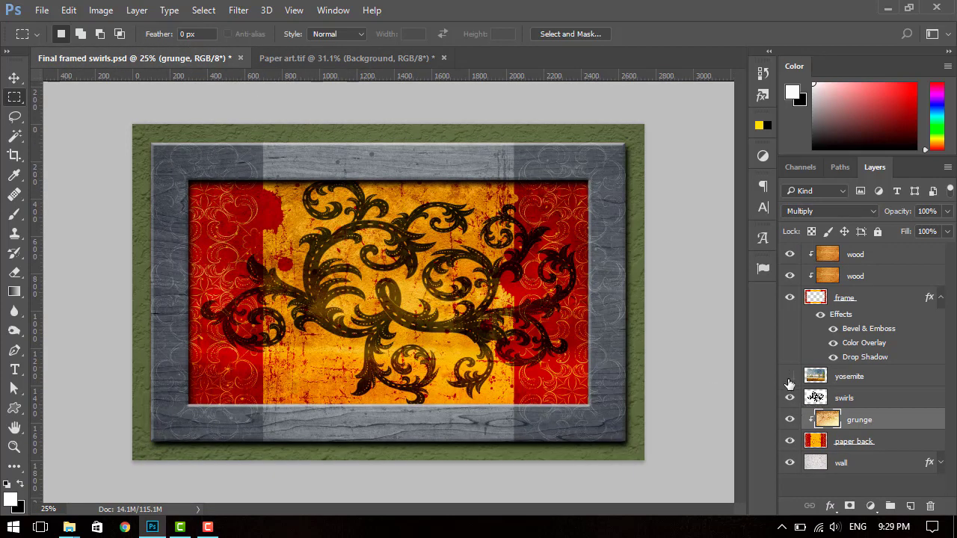
click(381, 55)
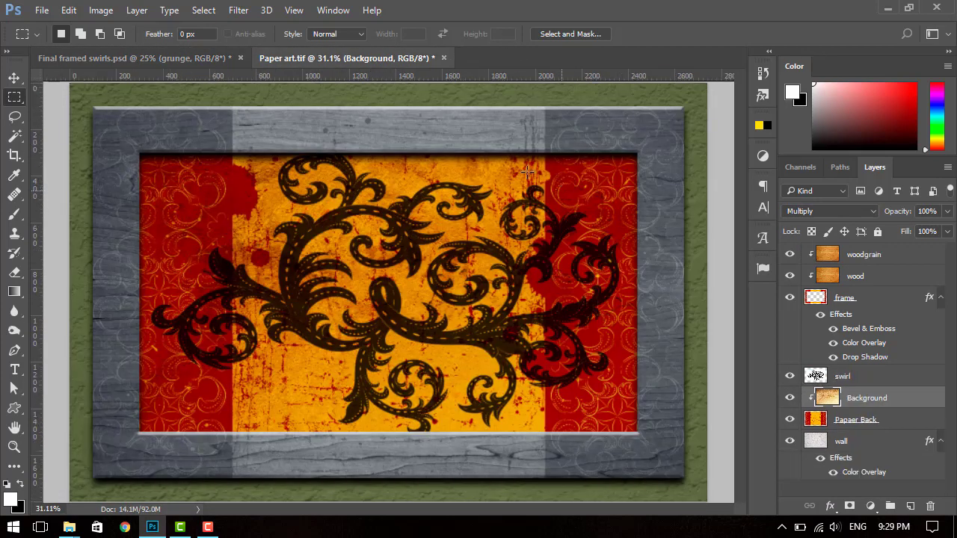
click(196, 58)
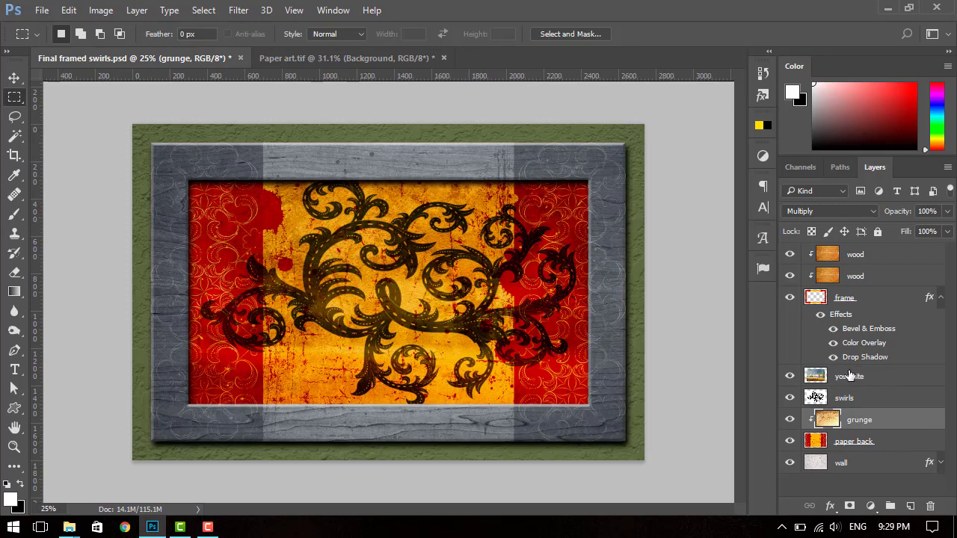
click(347, 59)
mouse_move(68, 527)
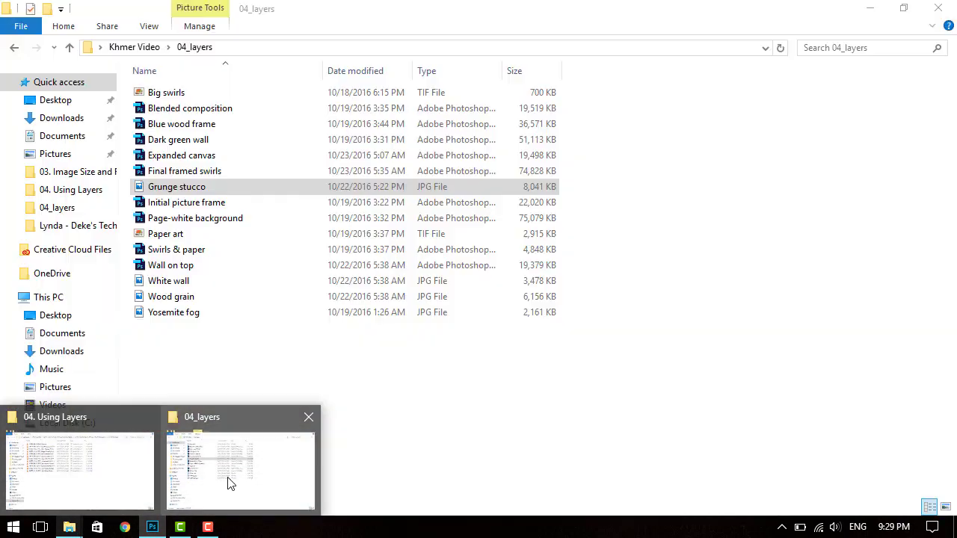
- Open Yosemite fog from the 04_layers folder with Adobe Photoshop CC 2017
click(228, 483)
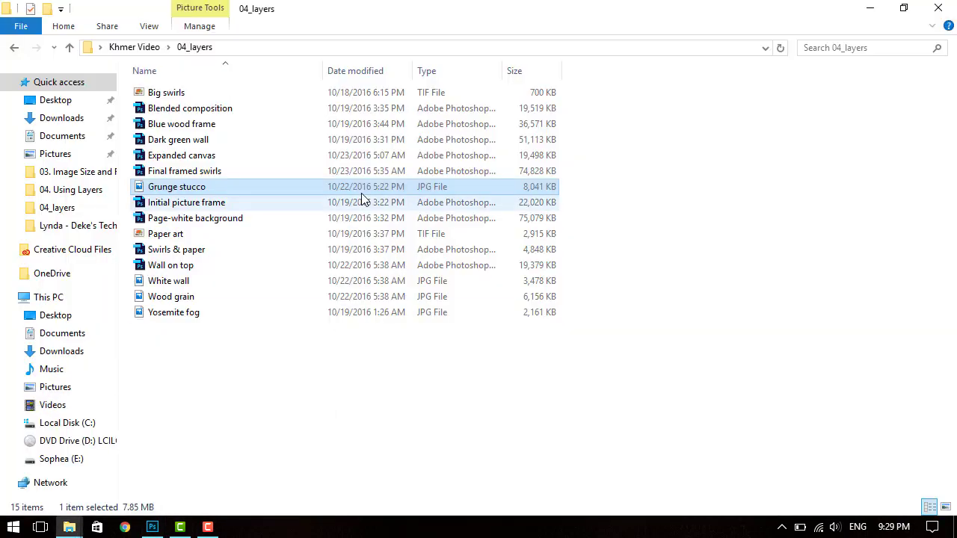
click(190, 313)
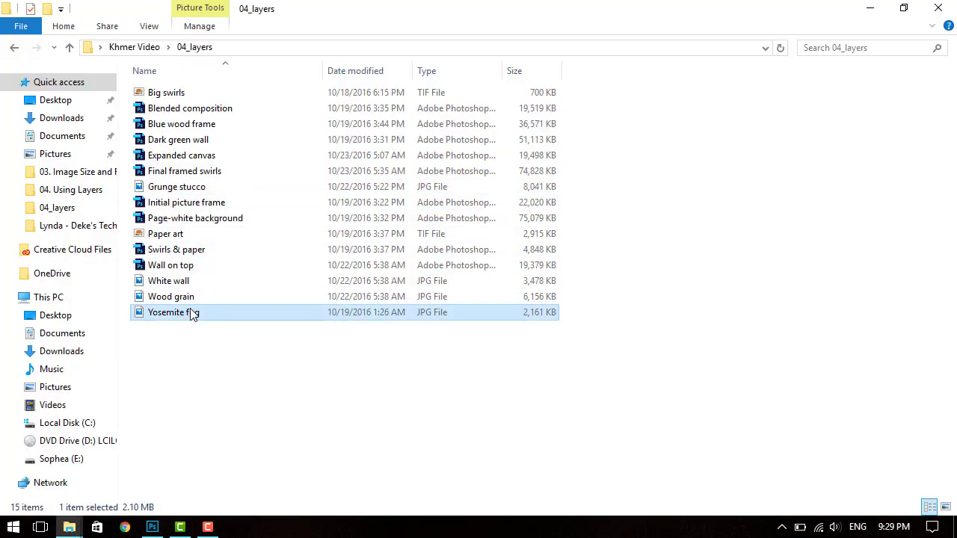
right_click(191, 313)
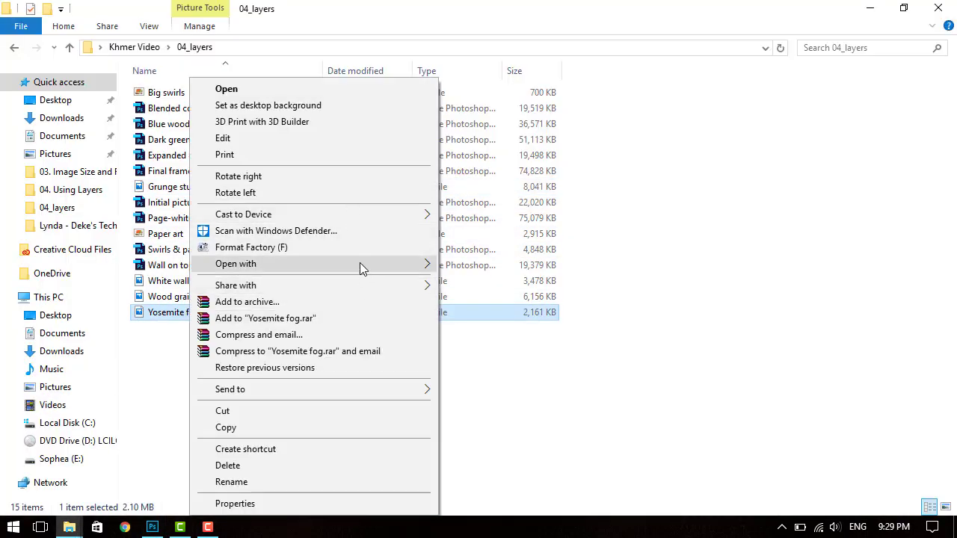
mouse_move(314, 264)
click(489, 317)
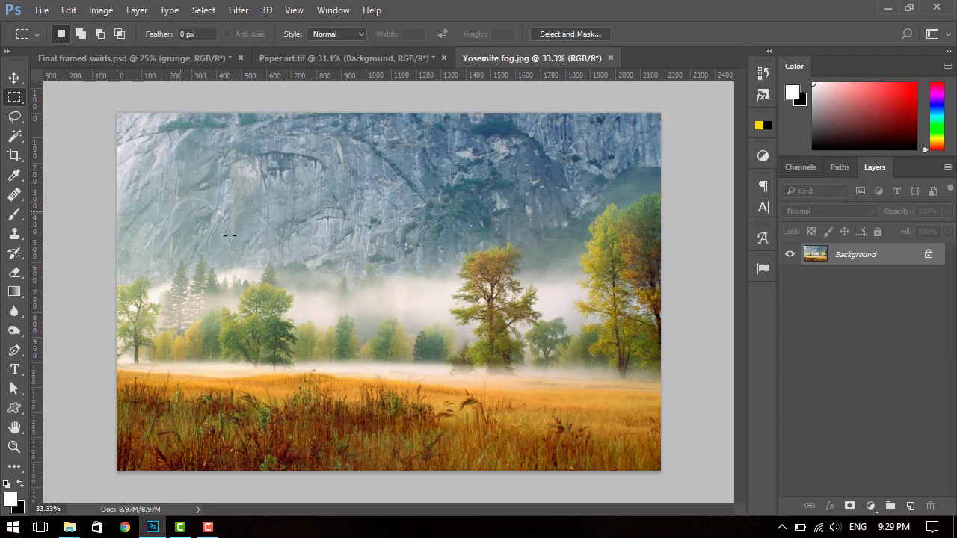
- Duplicate the Yosemite fog layer into Paper art.tif and switch to that document
right_click(399, 224)
click(448, 257)
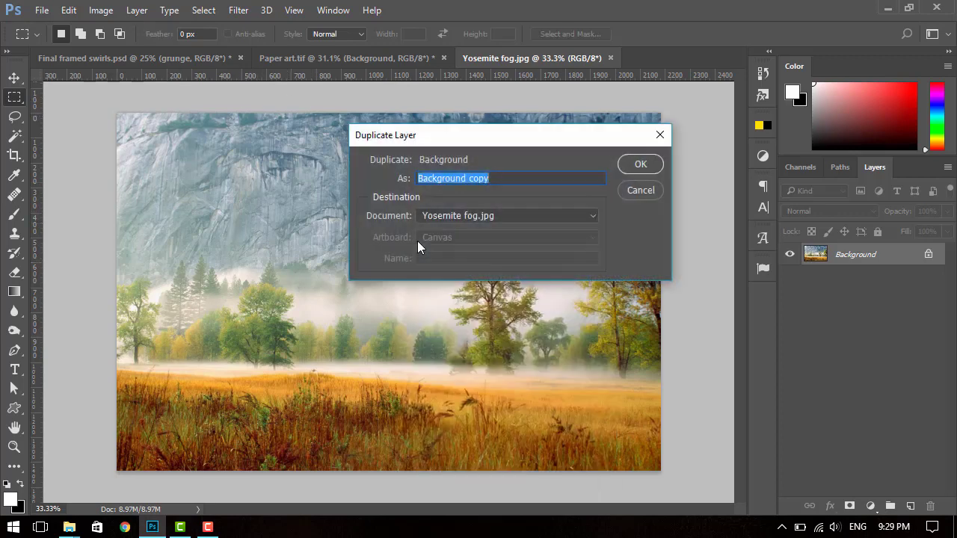
click(509, 216)
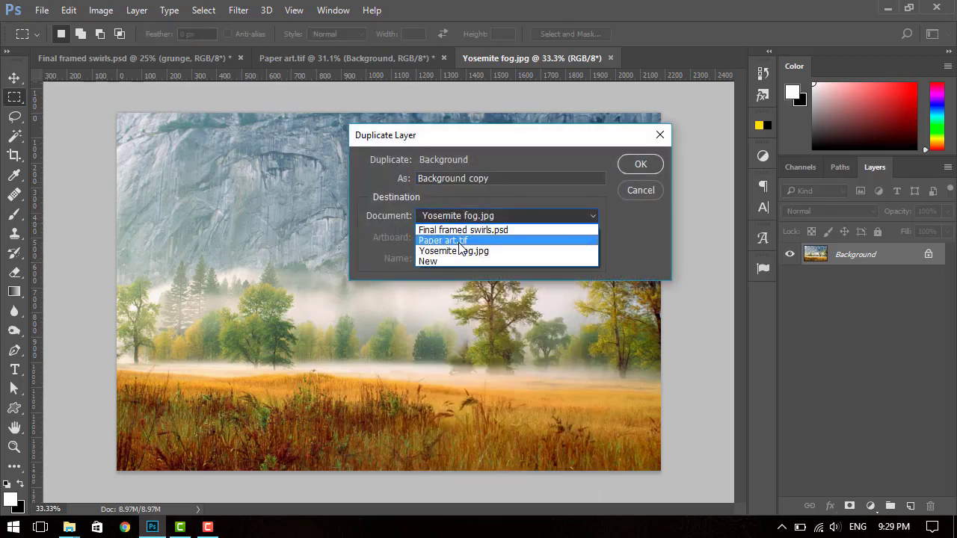
click(444, 240)
click(640, 163)
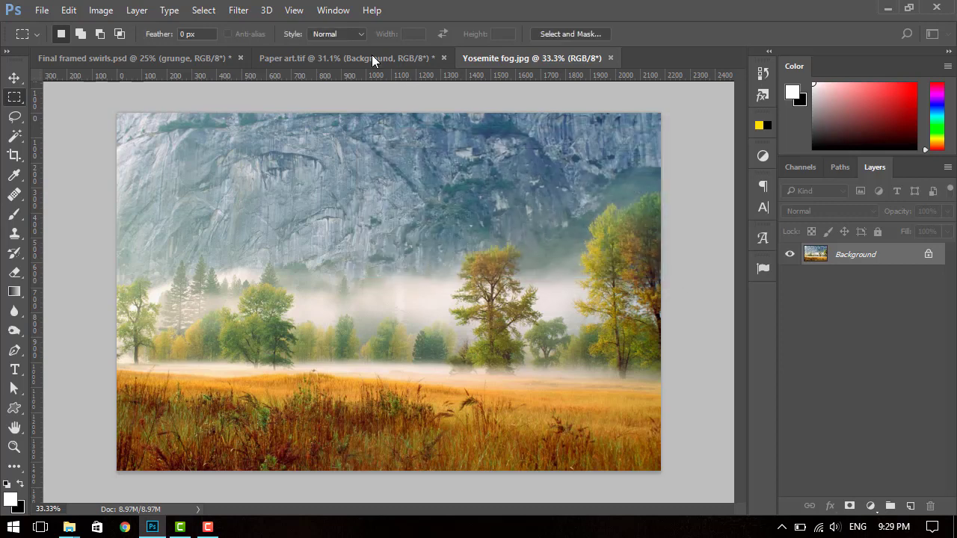
click(324, 58)
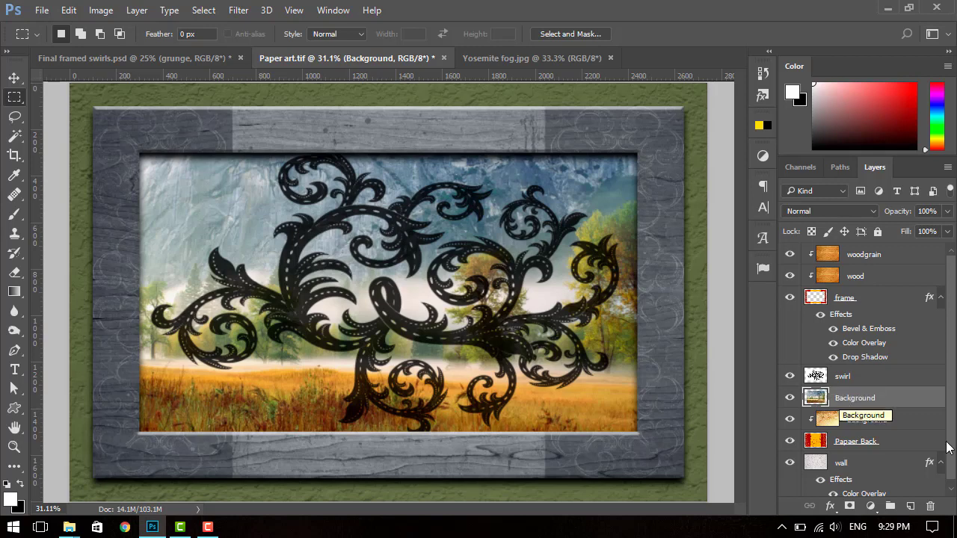
- Drag the Yosemite fog layer above the swirl layer, just beneath the frame
click(207, 52)
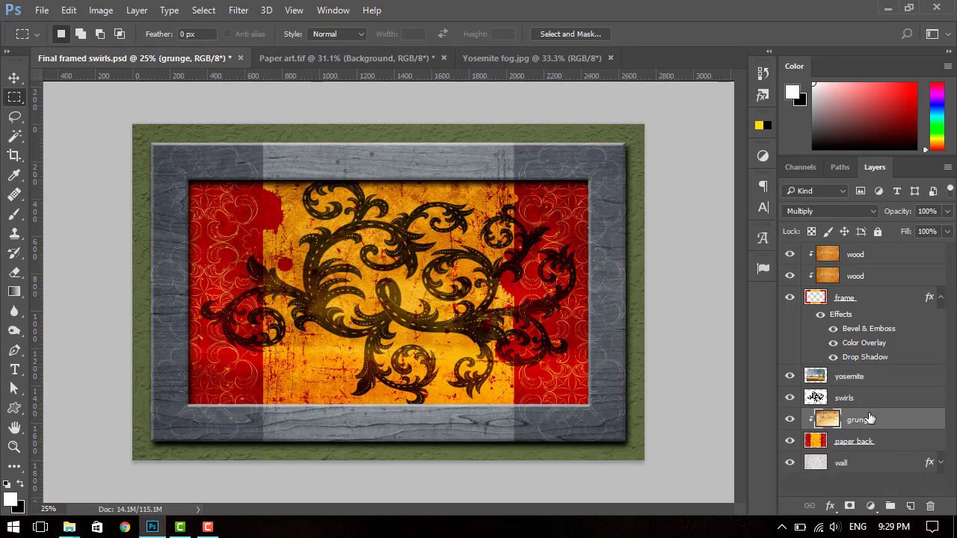
click(393, 56)
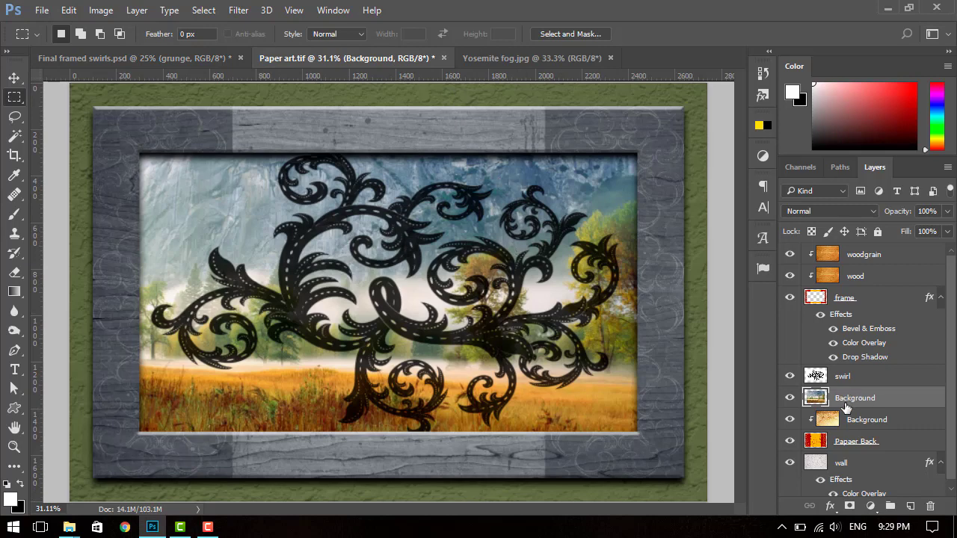
drag(831, 398, 832, 368)
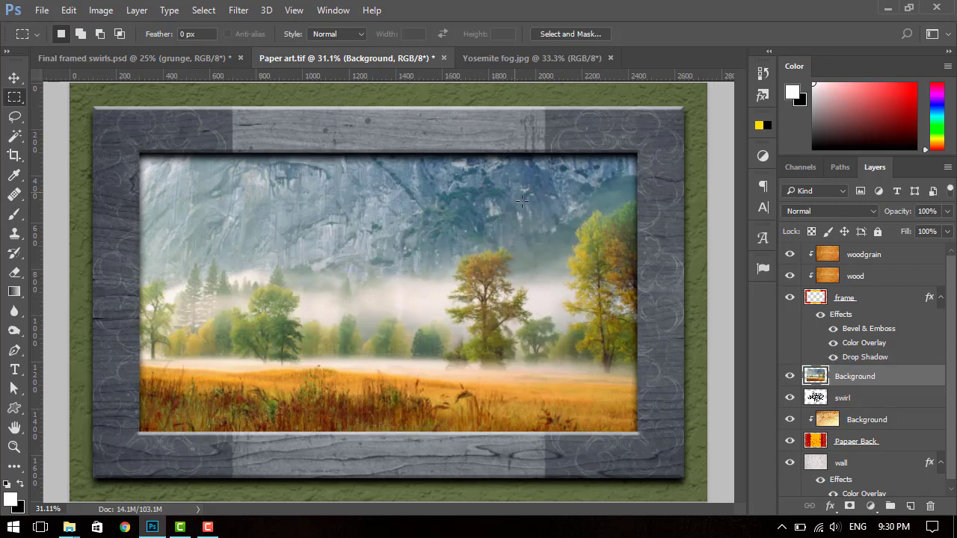
click(815, 212)
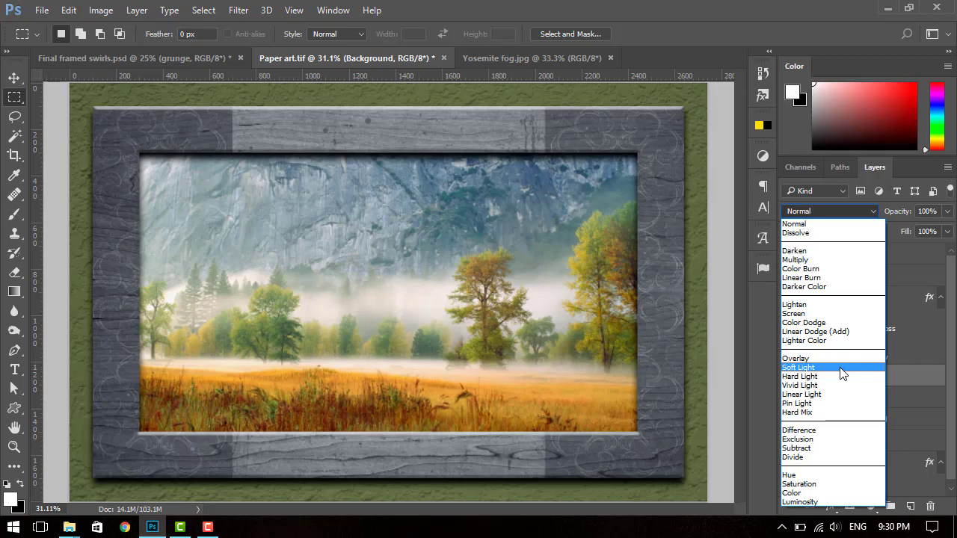
- Blend the fog photo in Soft Light, then toggle the fog and texture layers to compare, leaving both visible
click(842, 368)
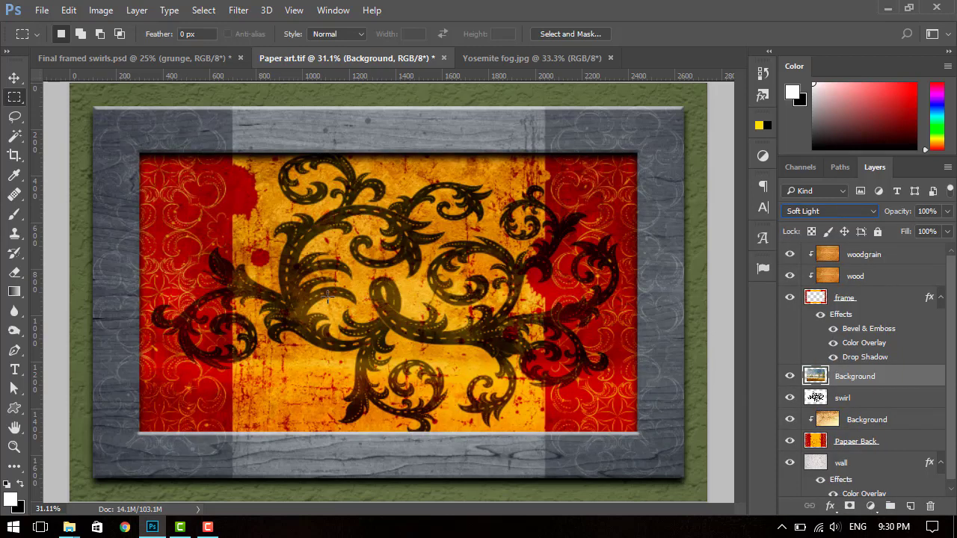
click(789, 377)
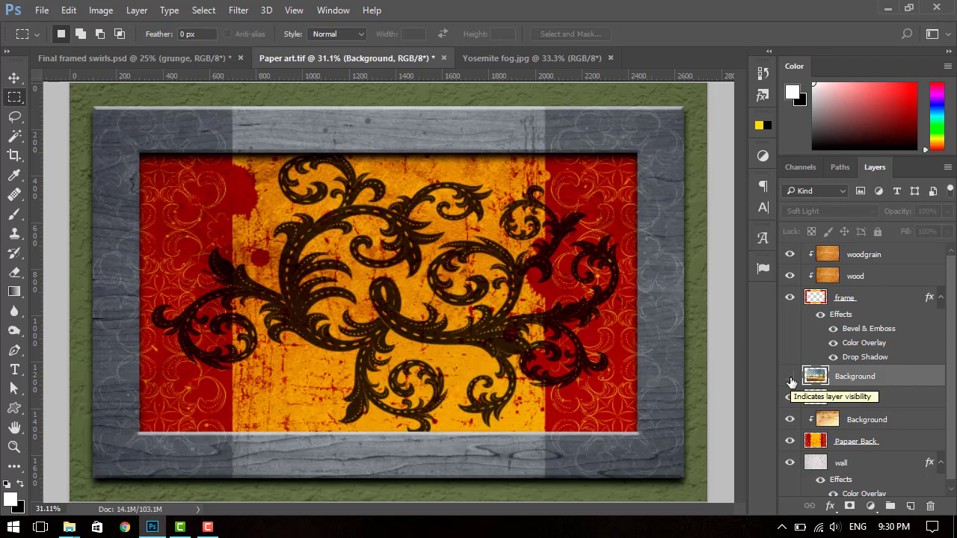
click(789, 376)
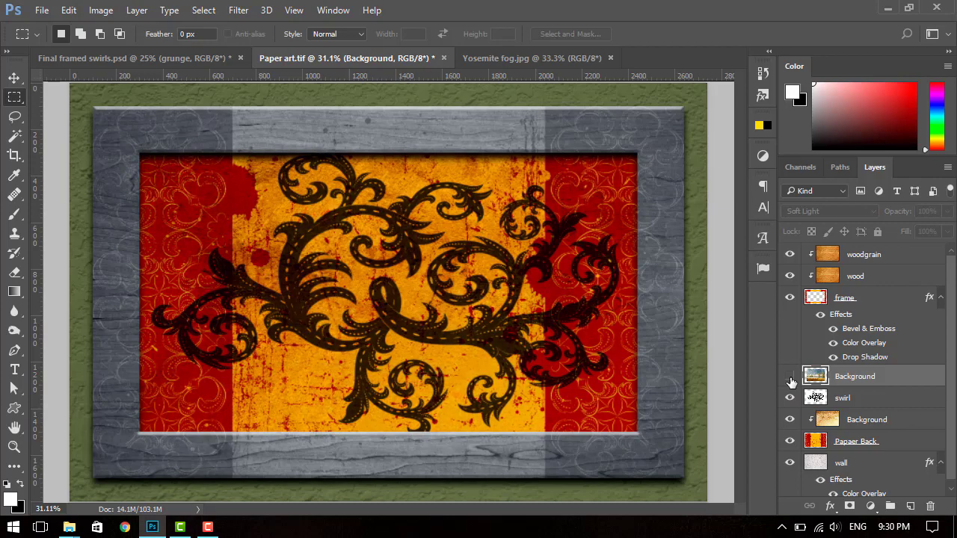
click(789, 376)
click(789, 420)
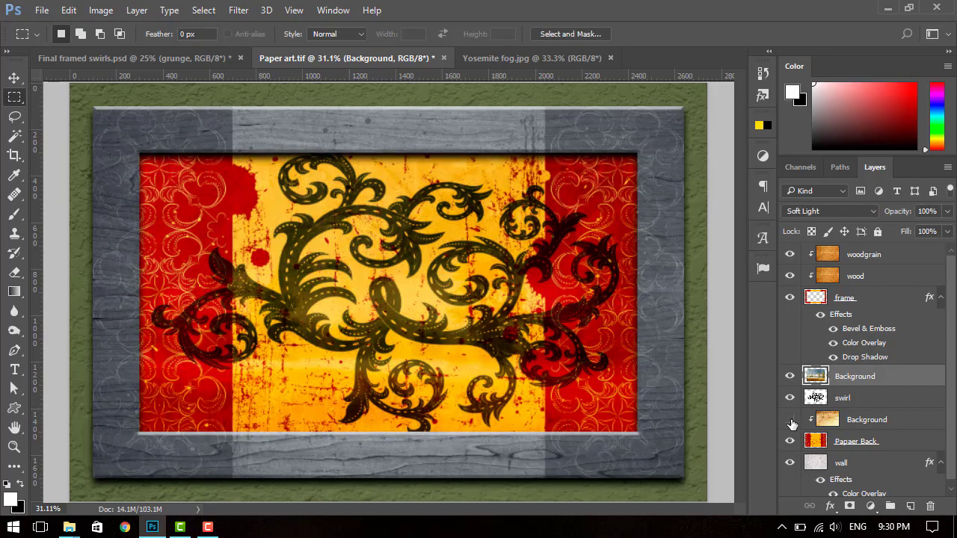
click(789, 420)
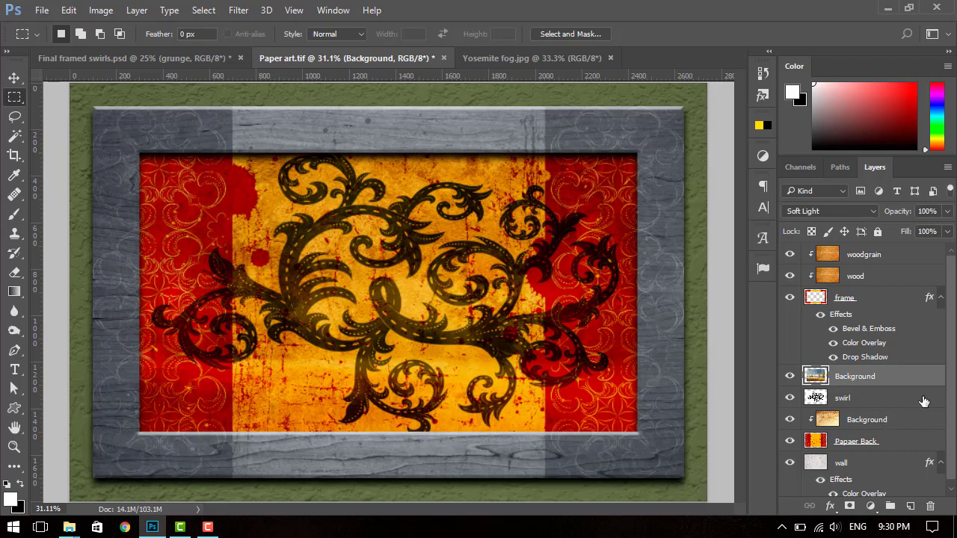
scroll(951, 415, down, 1)
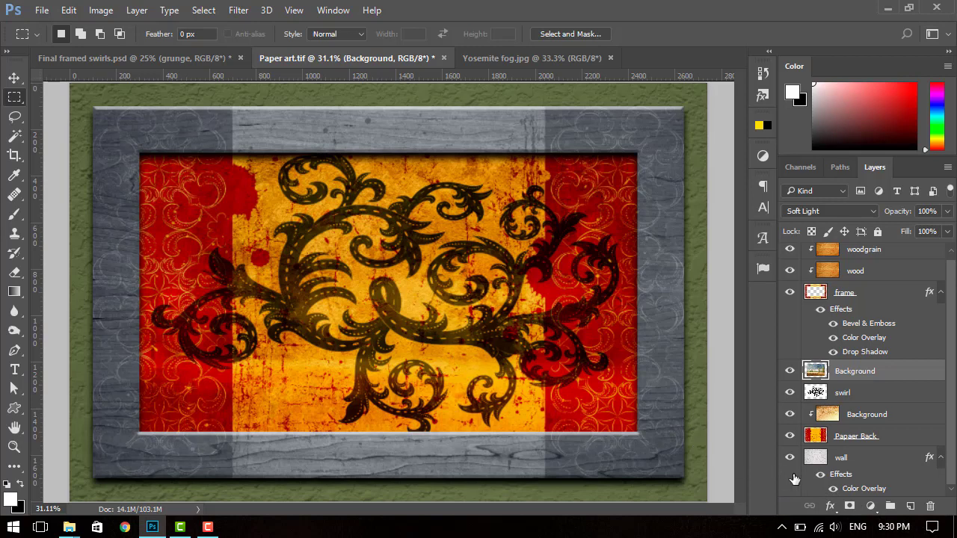
- Fold up the wall and frame effects lists, deselect all layers, and hide the green wall layer
click(941, 459)
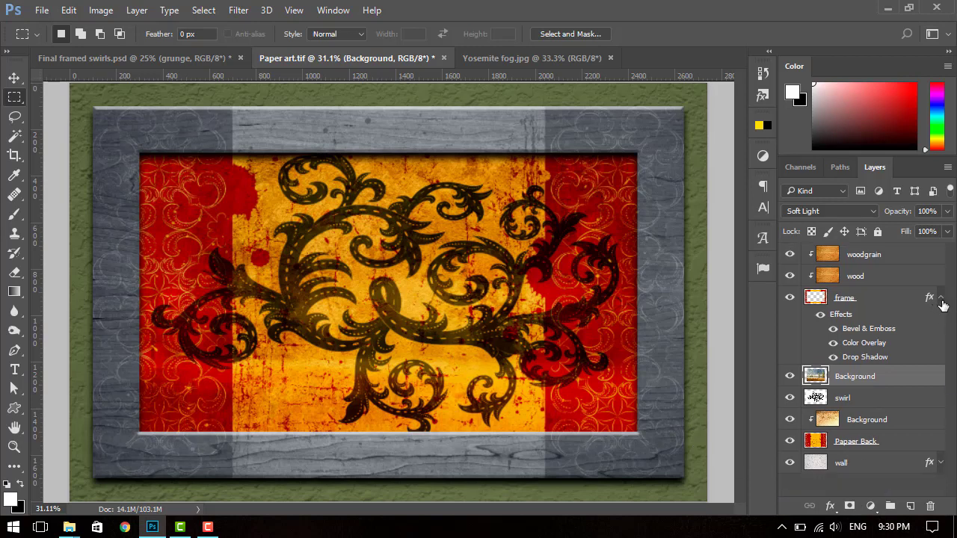
click(941, 298)
click(871, 479)
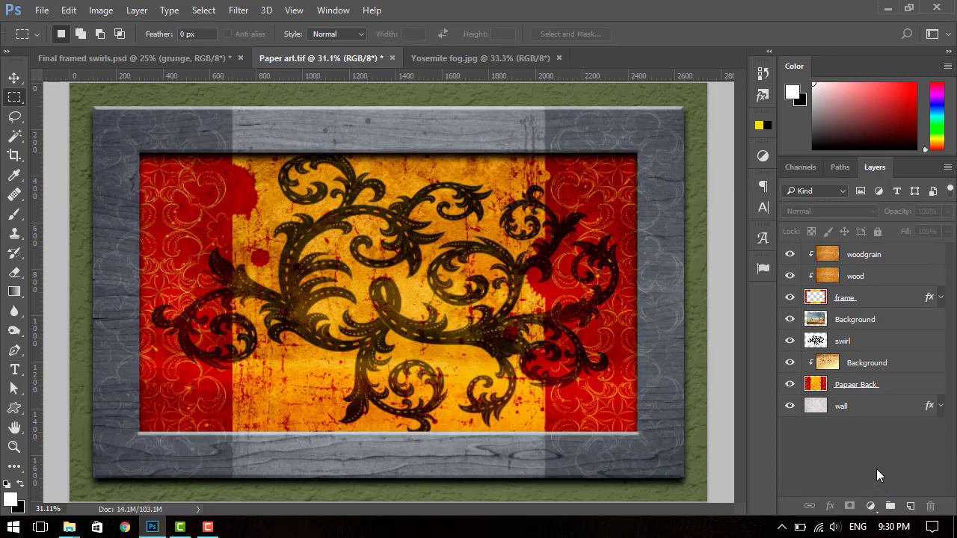
click(789, 406)
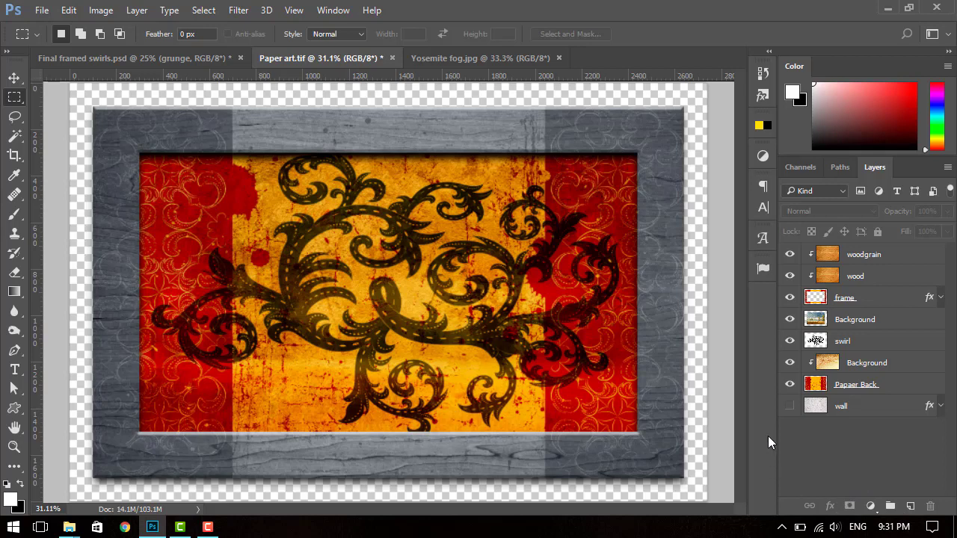
- Add a new layer below the wall layer and rename it Background
click(910, 506)
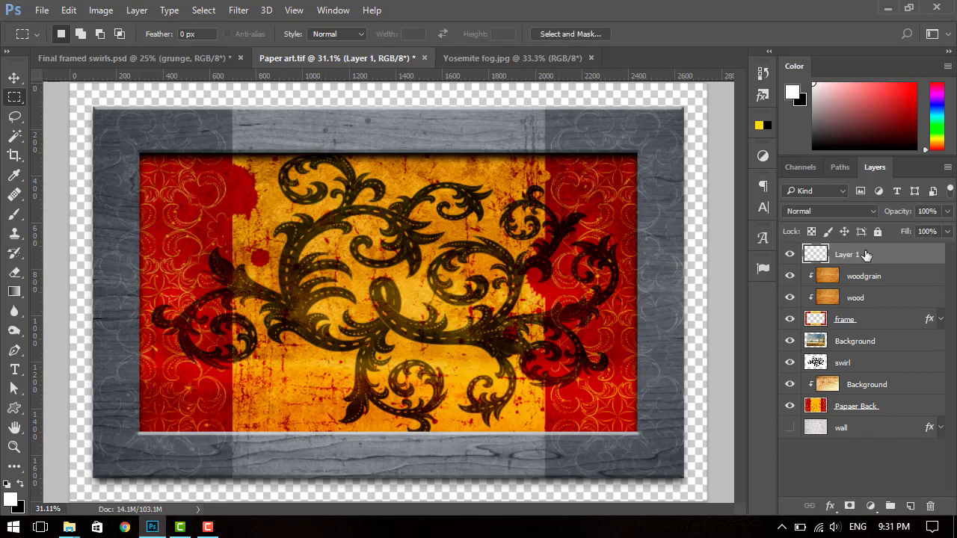
drag(865, 255, 843, 452)
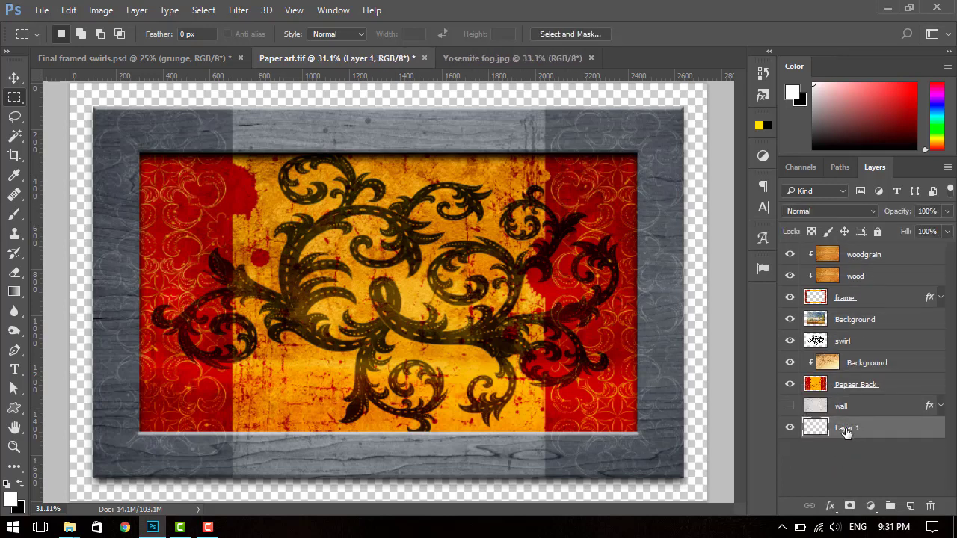
double_click(845, 430)
key(BackSpace)
text(ckground)
key(Return)
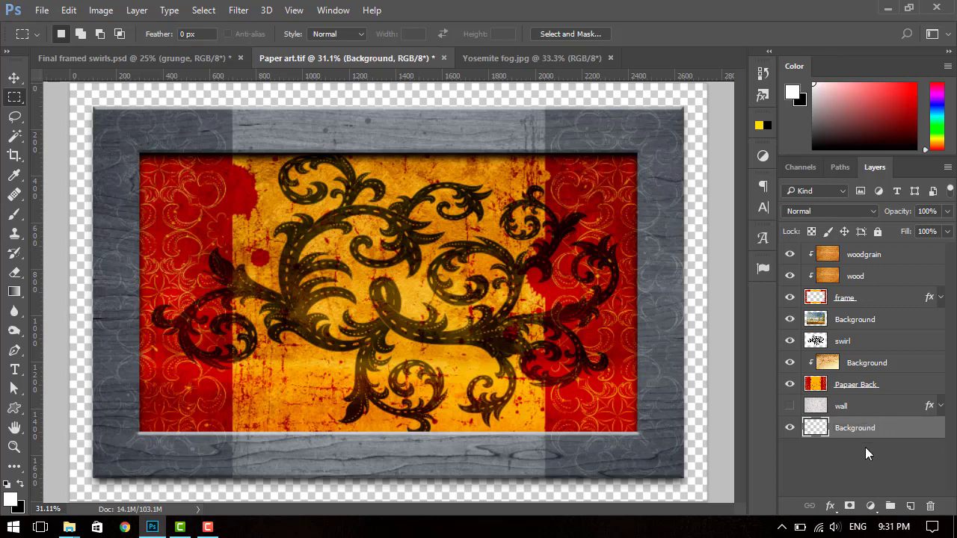
click(881, 459)
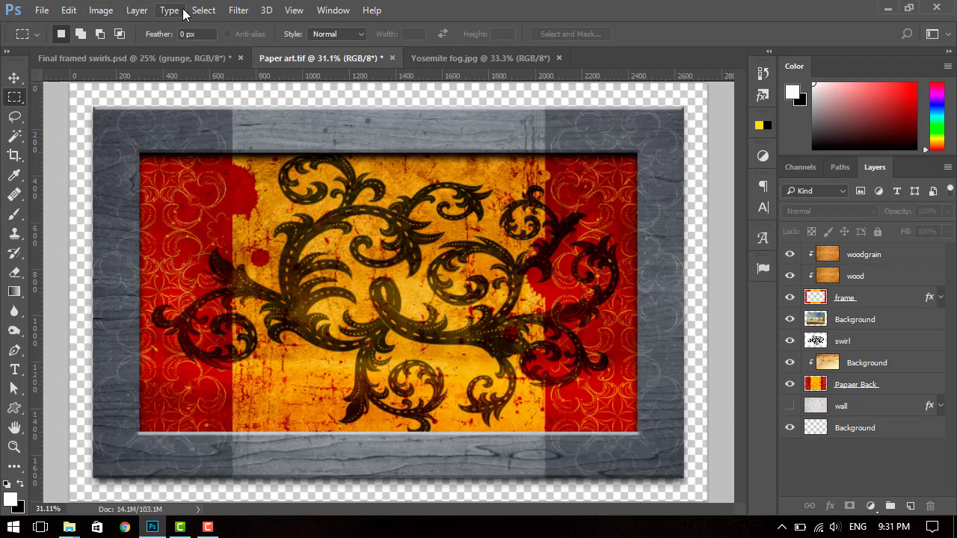
- Browse the Layer menu without choosing anything, then select the bottom Background layer
click(137, 10)
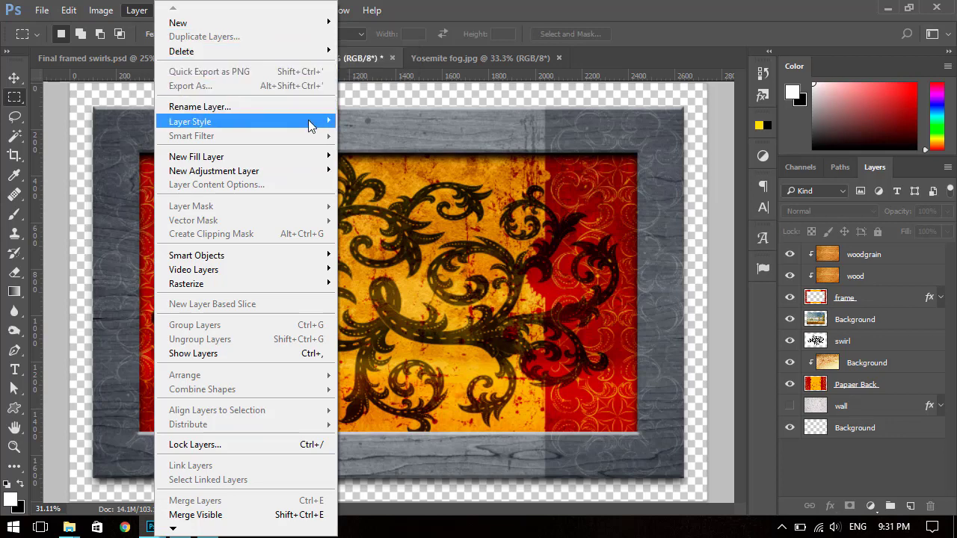
mouse_move(190, 122)
click(880, 450)
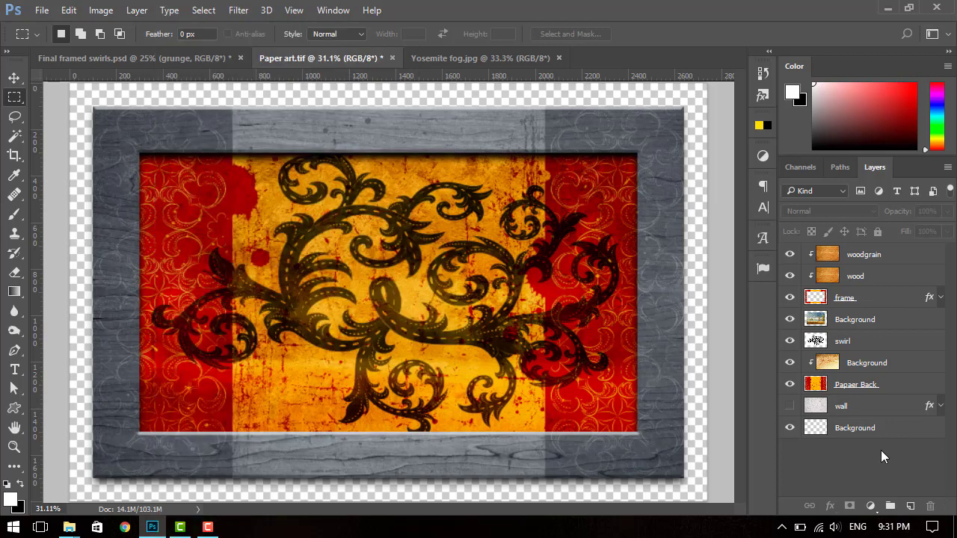
click(854, 430)
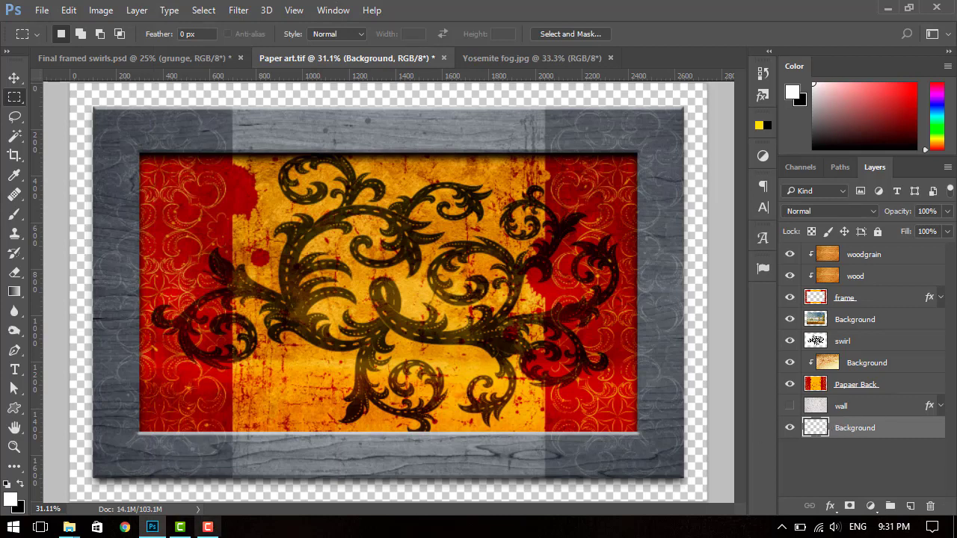
click(838, 439)
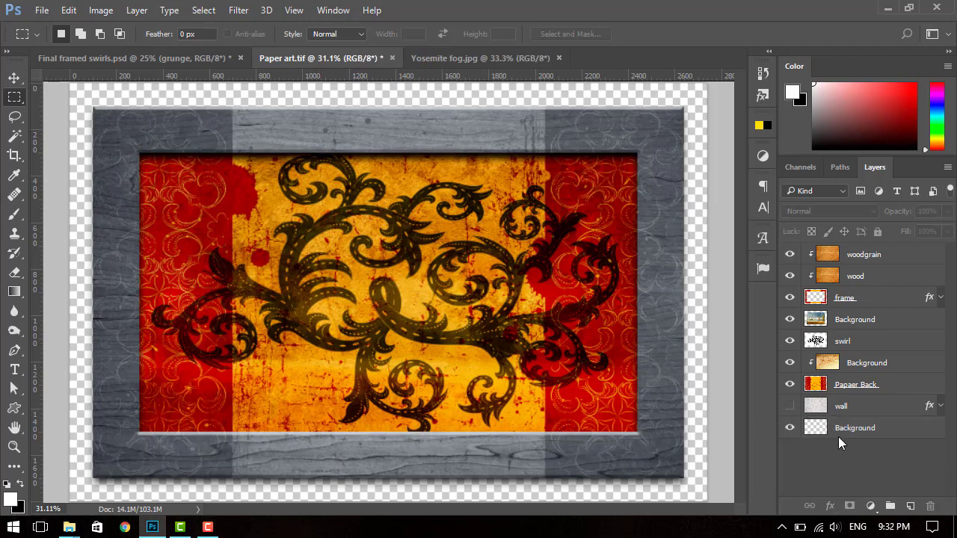
click(829, 429)
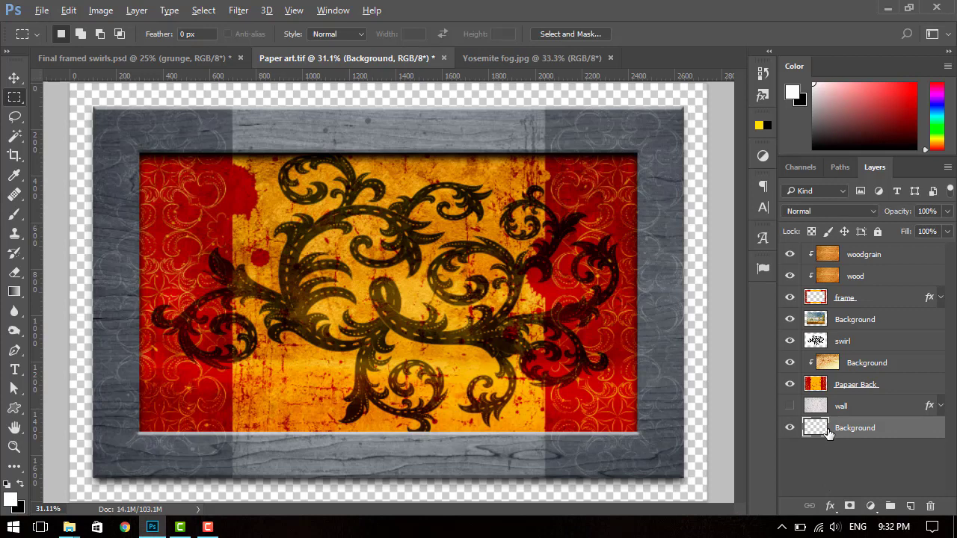
- Fill the bottom Background layer with white, keeping it after a cancelled drag toward the trash
key(alt+BackSpace)
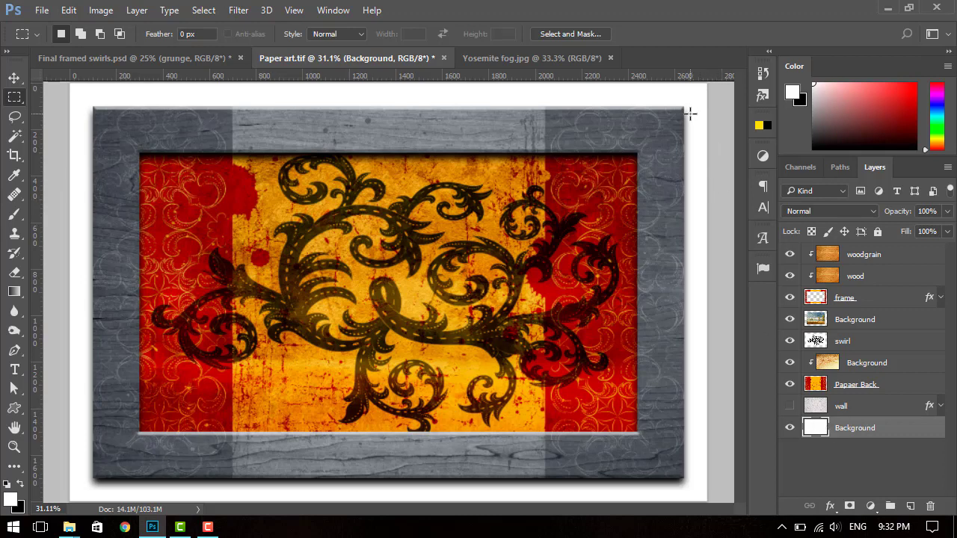
click(888, 466)
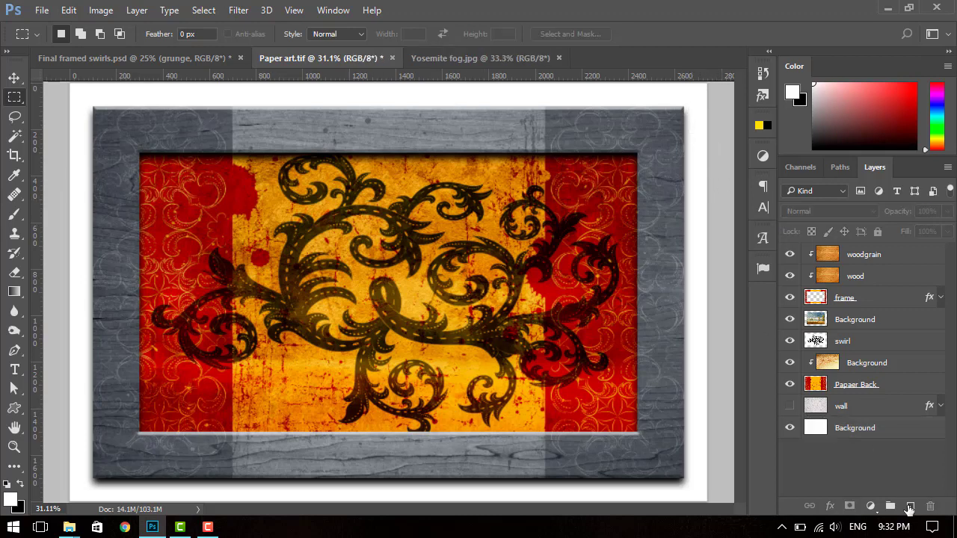
click(854, 431)
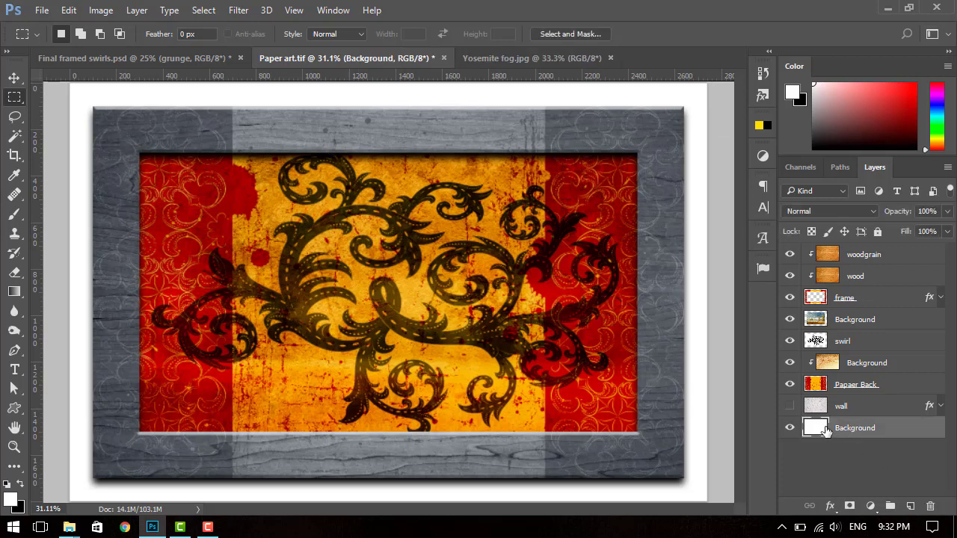
mouse_move(825, 431)
mouse_down()
mouse_move(932, 507)
mouse_move(866, 443)
mouse_move(932, 507)
mouse_up()
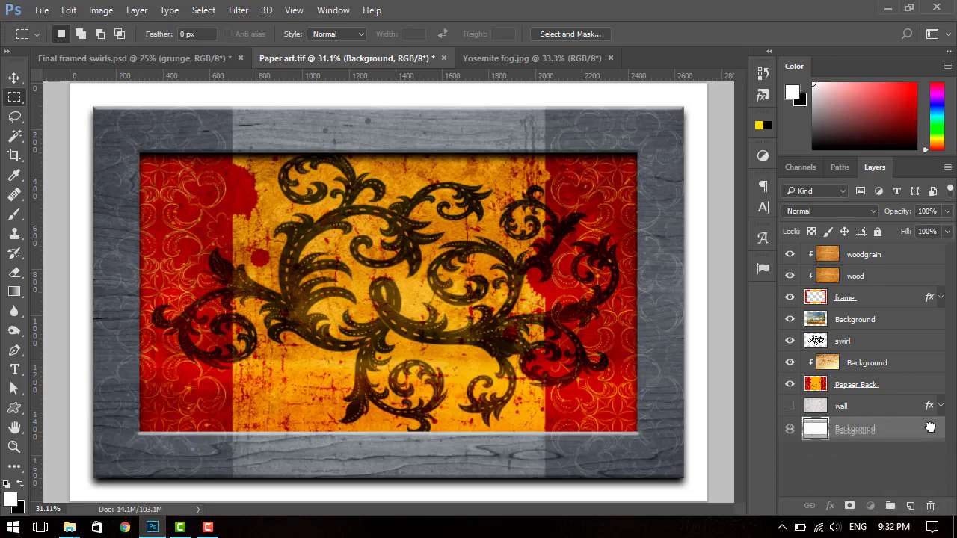
drag(932, 507, 929, 427)
click(851, 461)
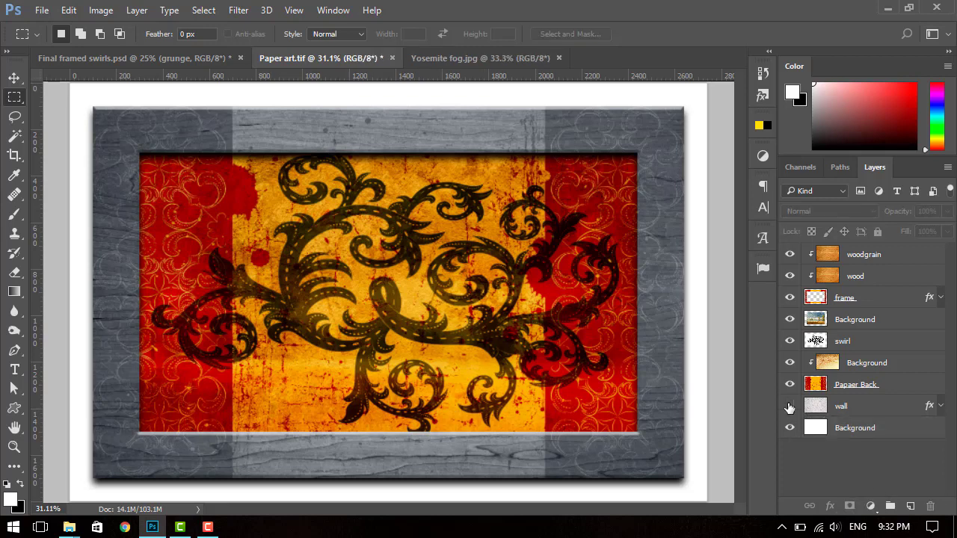
- Show the green wall layer again and view the framed artwork in Full Screen Mode
click(789, 406)
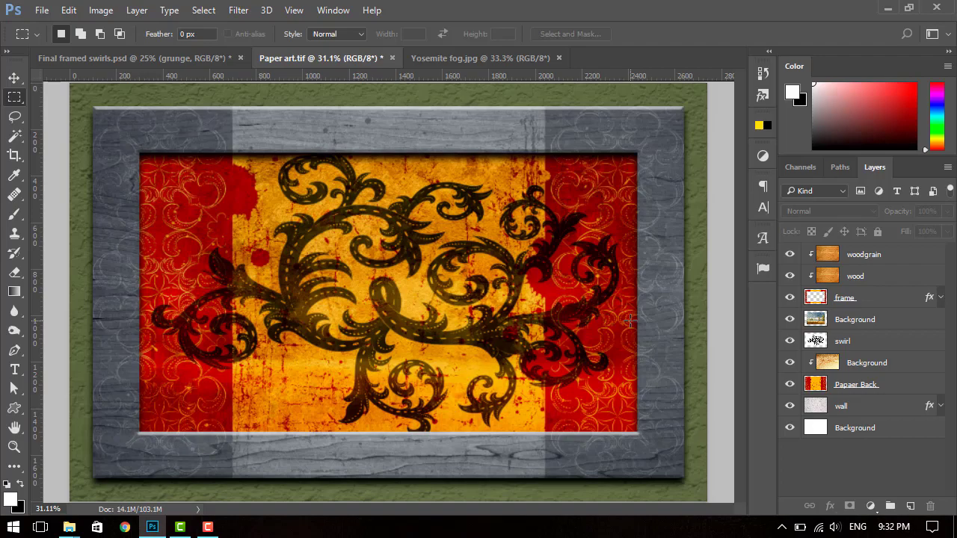
key(f)
key(f)
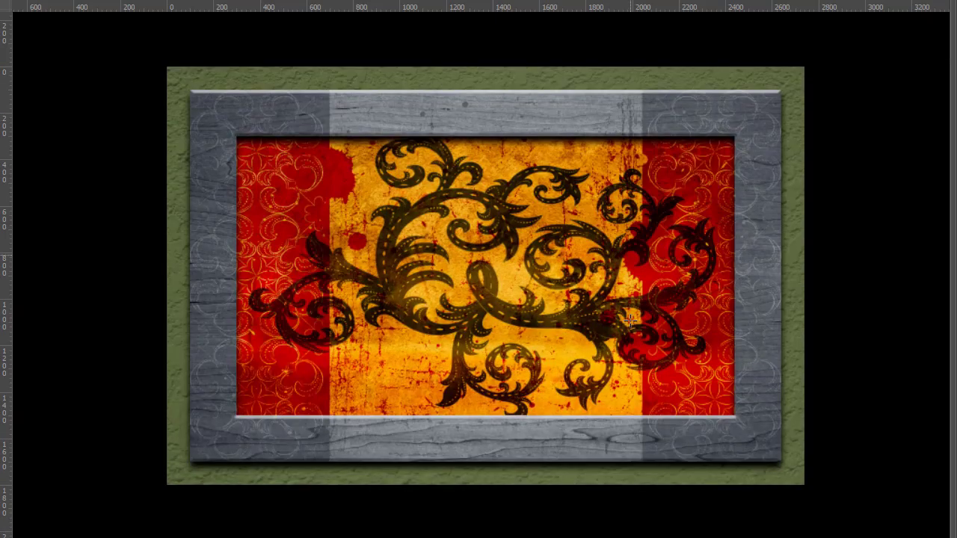